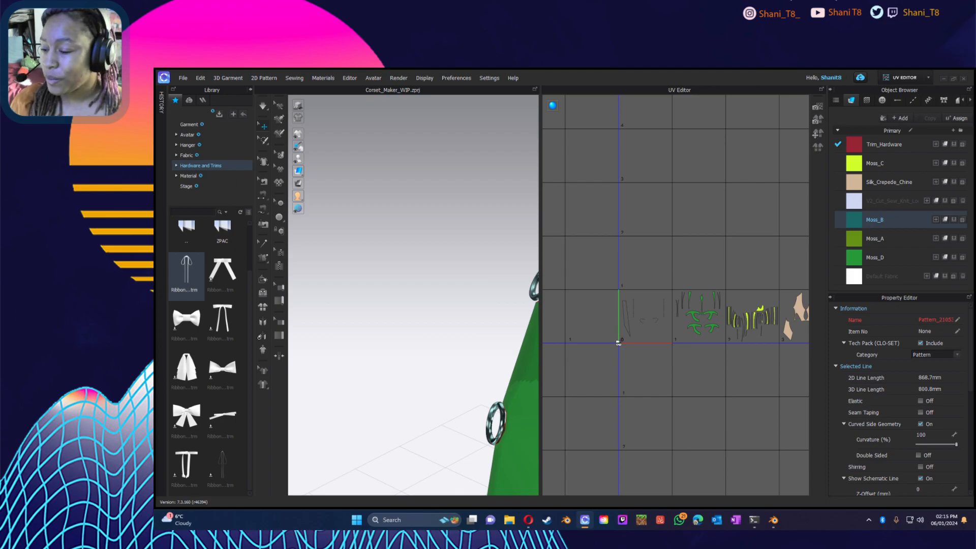
Step: Examine the corset on the avatar from the front, side and back, along with the pattern pieces across the UV tiles
scroll(455, 411, up, 1)
scroll(447, 408, down, 7)
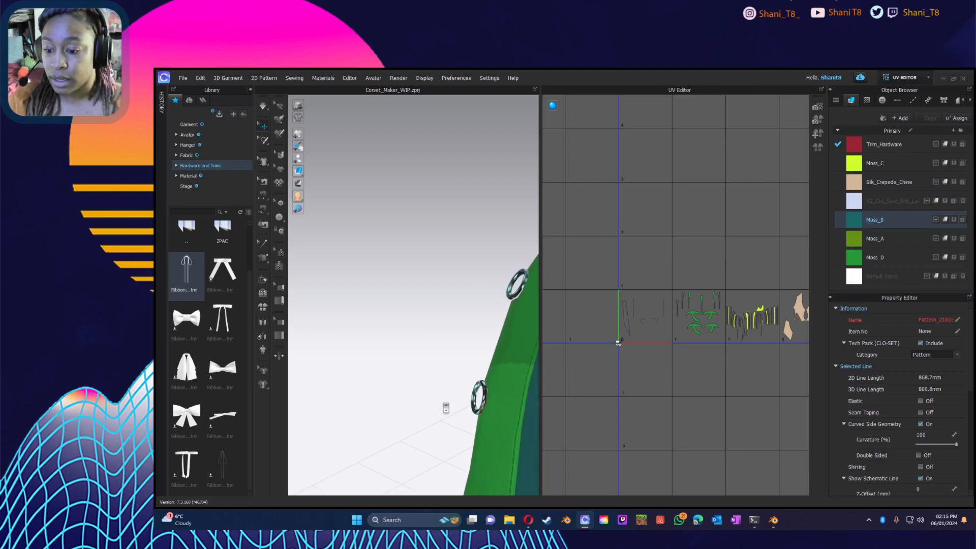
scroll(379, 444, down, 10)
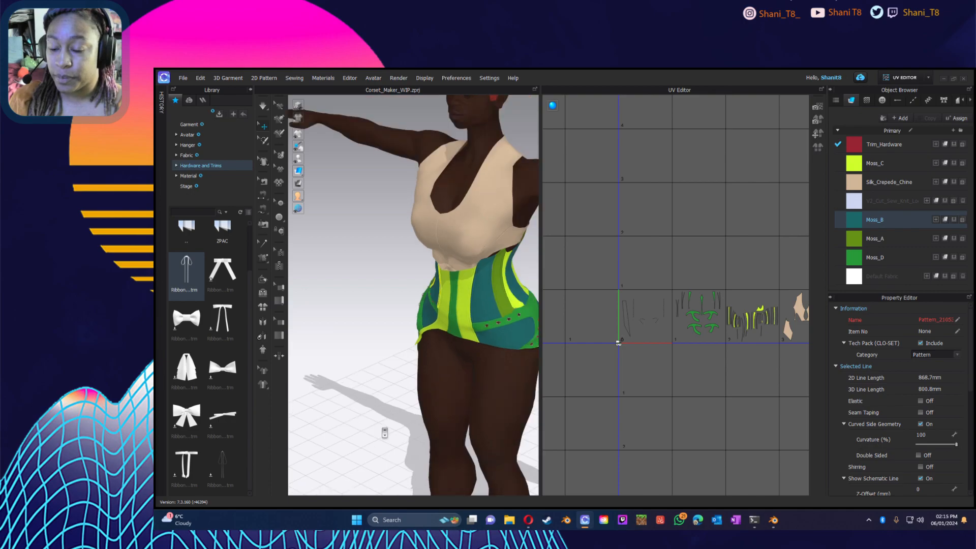
scroll(390, 443, down, 1)
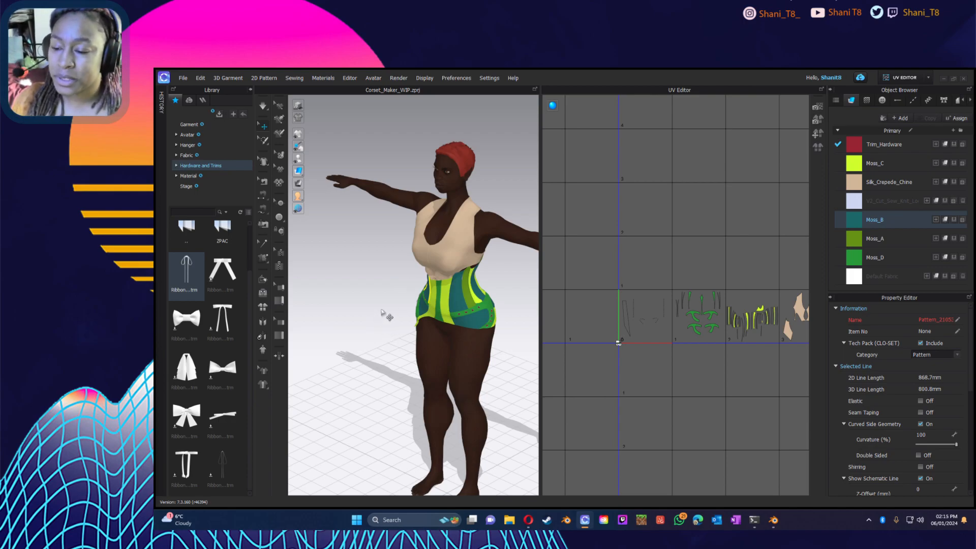
middle_drag(364, 336, 363, 336)
right_drag(363, 336, 451, 304)
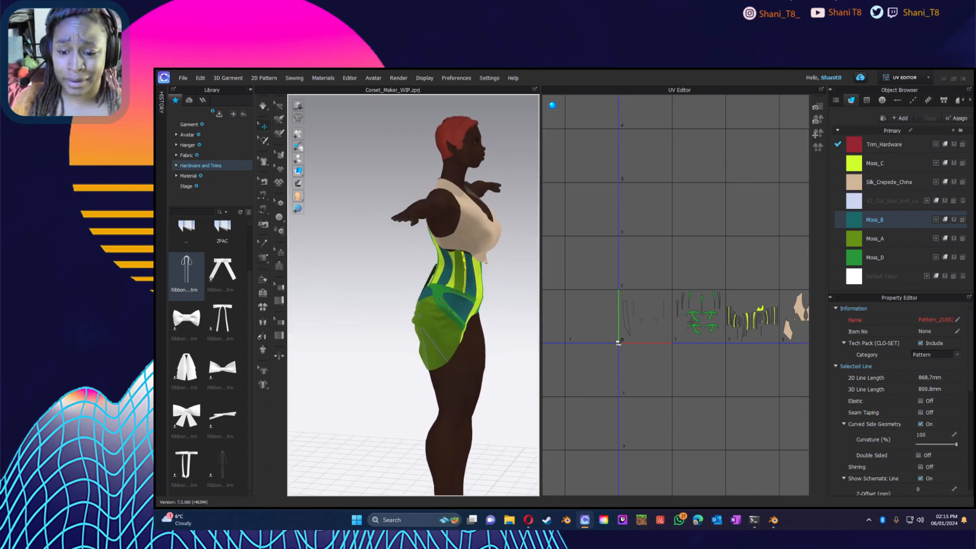
right_drag(706, 396, 526, 384)
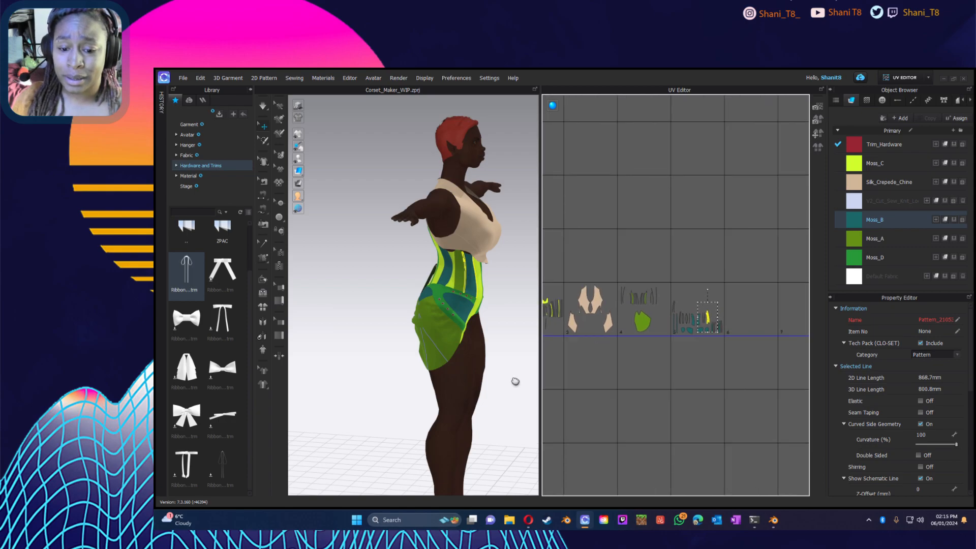
click(692, 353)
scroll(706, 354, down, 1)
middle_drag(650, 358, 770, 363)
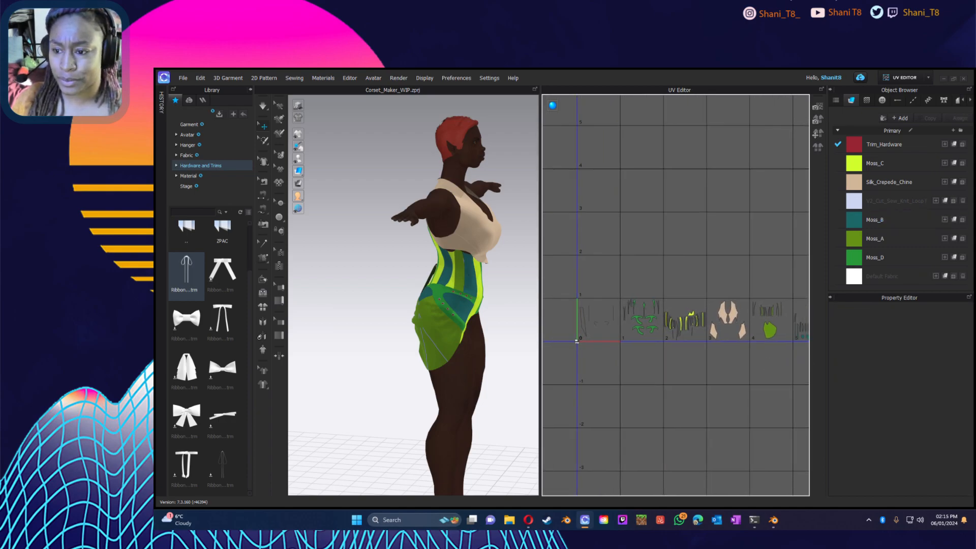
scroll(489, 340, up, 8)
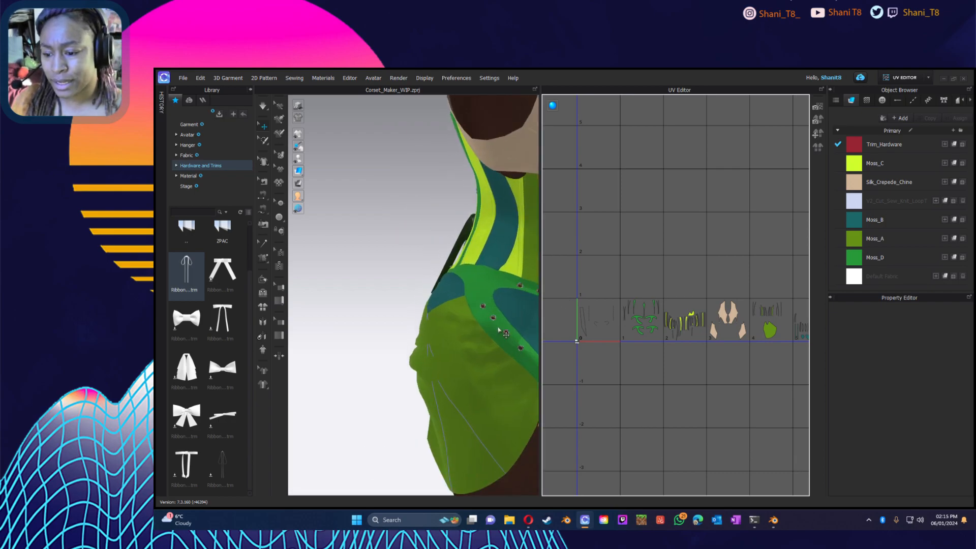
middle_drag(443, 346, 344, 364)
right_drag(458, 340, 269, 363)
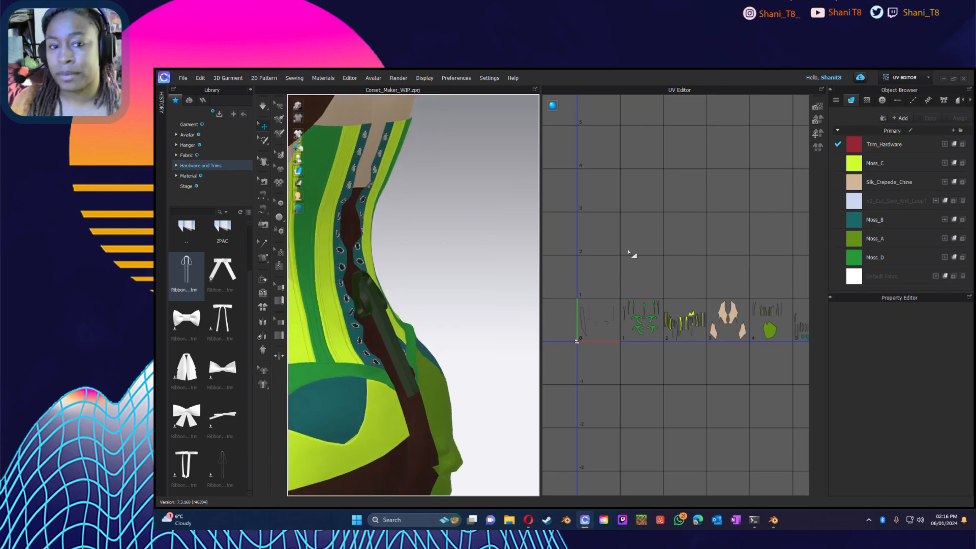
Step: Switch from the UV Editor to the Simulation workspace and bring all the 2D patterns into view
click(921, 78)
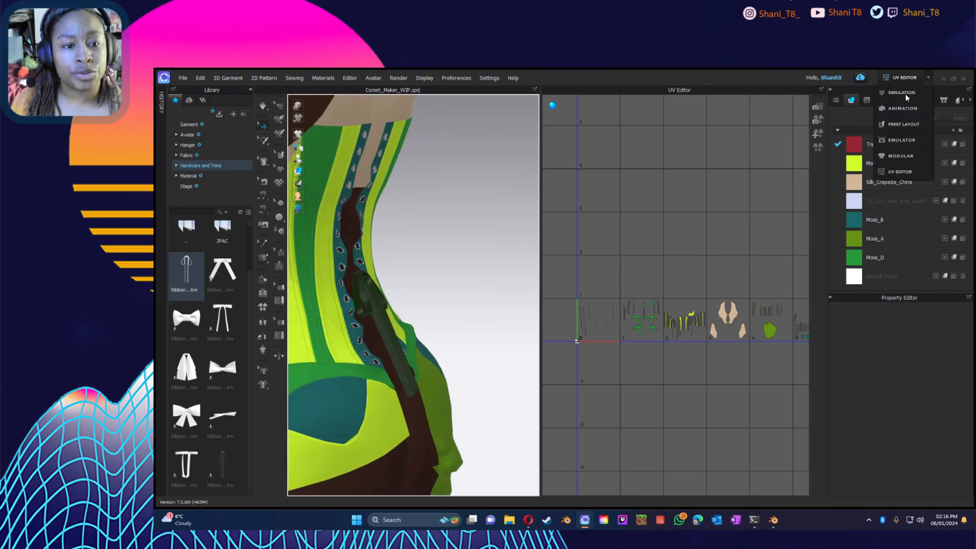
click(906, 93)
scroll(693, 314, down, 2)
middle_drag(671, 333, 614, 349)
scroll(708, 292, down, 4)
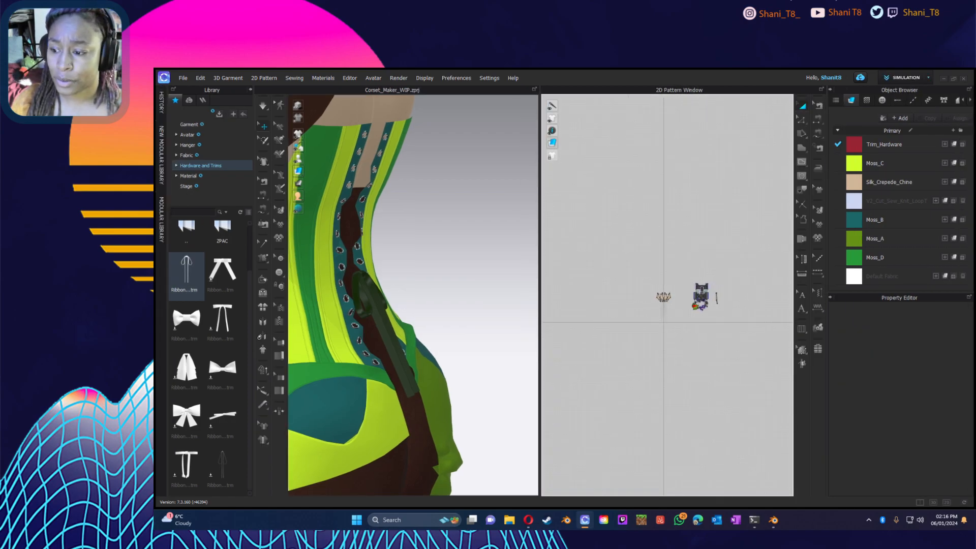
Step: Inspect the corset's panels and seams up close from the back, side and front, including the full figure
middle_drag(399, 314, 550, 325)
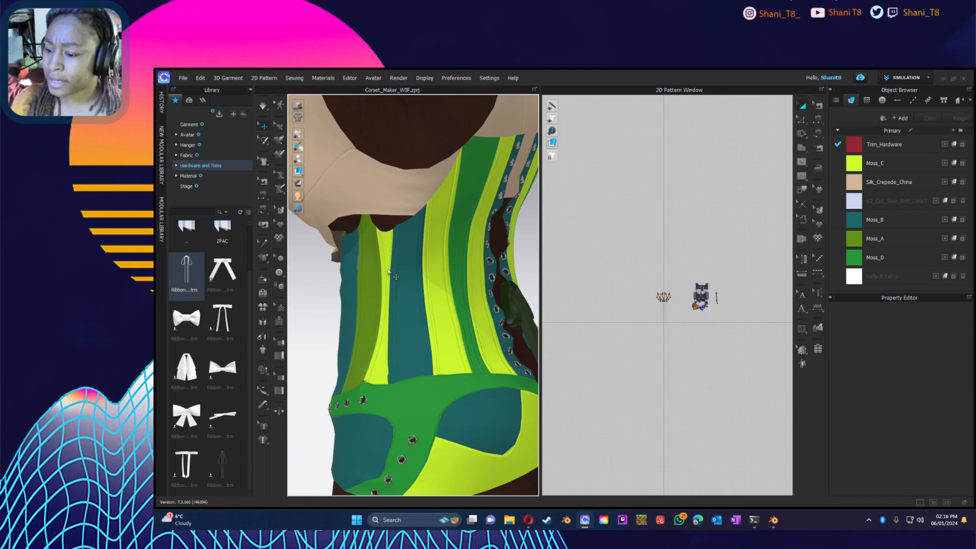
scroll(460, 321, down, 5)
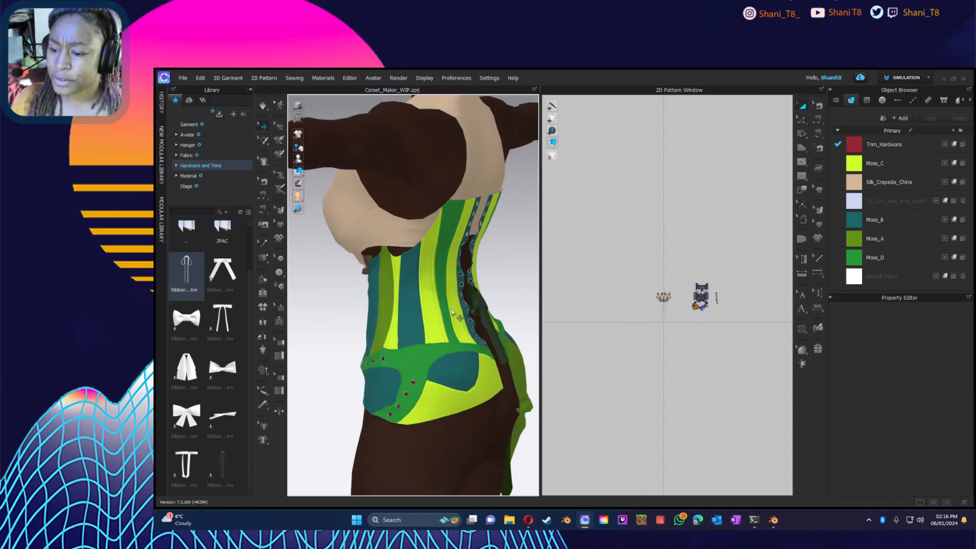
scroll(465, 336, up, 7)
scroll(464, 336, up, 3)
scroll(382, 329, up, 3)
right_drag(382, 329, 388, 335)
middle_drag(386, 335, 531, 337)
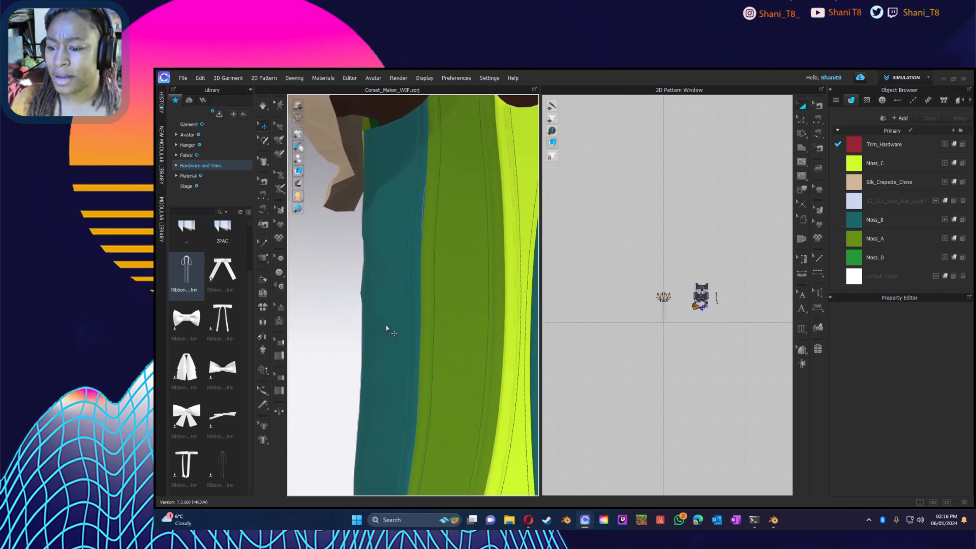
scroll(387, 330, down, 8)
right_drag(385, 348, 455, 344)
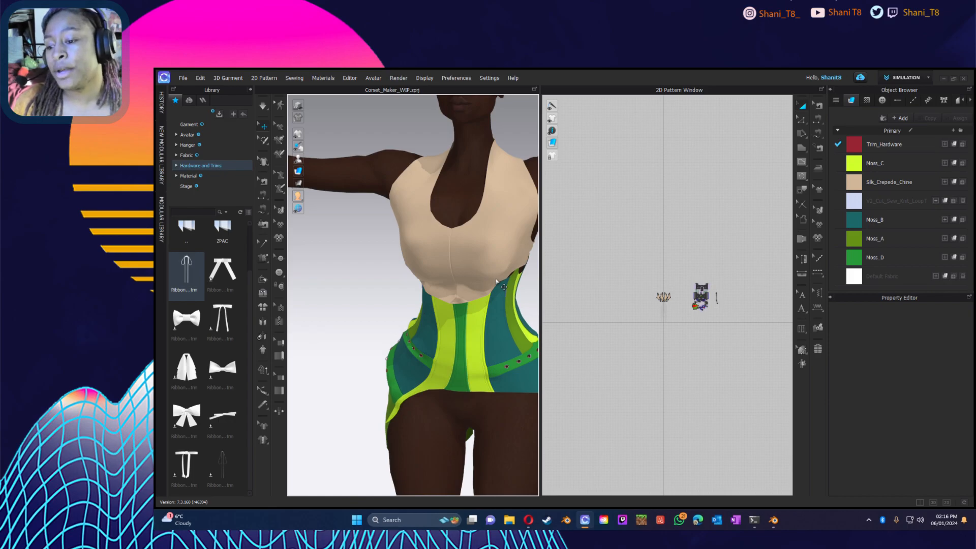
scroll(398, 259, up, 3)
right_drag(398, 259, 498, 279)
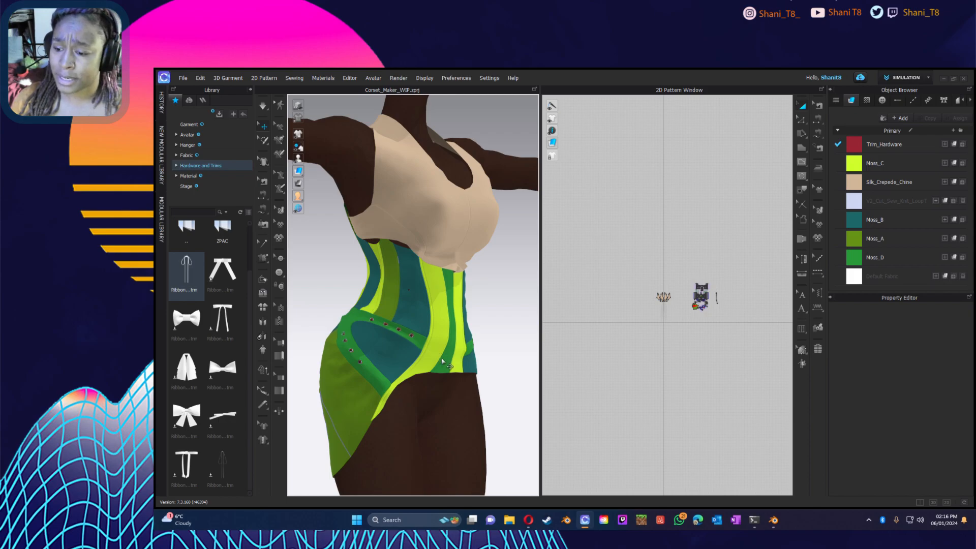
mouse_move(434, 397)
right_down()
mouse_move(373, 401)
mouse_move(458, 410)
mouse_move(566, 403)
mouse_move(447, 429)
mouse_move(397, 396)
mouse_move(464, 408)
mouse_move(414, 403)
mouse_move(427, 404)
right_up()
scroll(397, 396, down, 5)
middle_drag(418, 420, 436, 374)
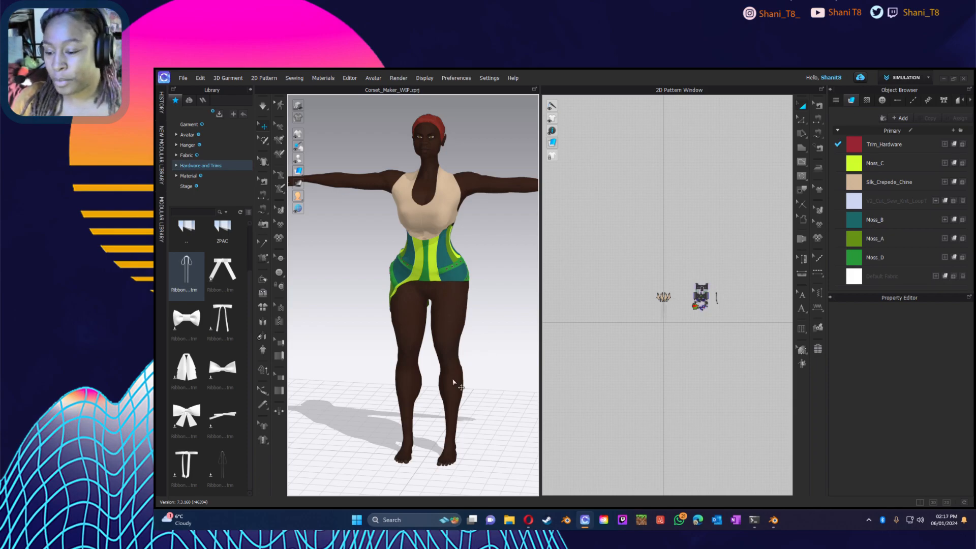
Step: Return to the UV Editor workspace and bring the row of UV tiles into view
click(928, 79)
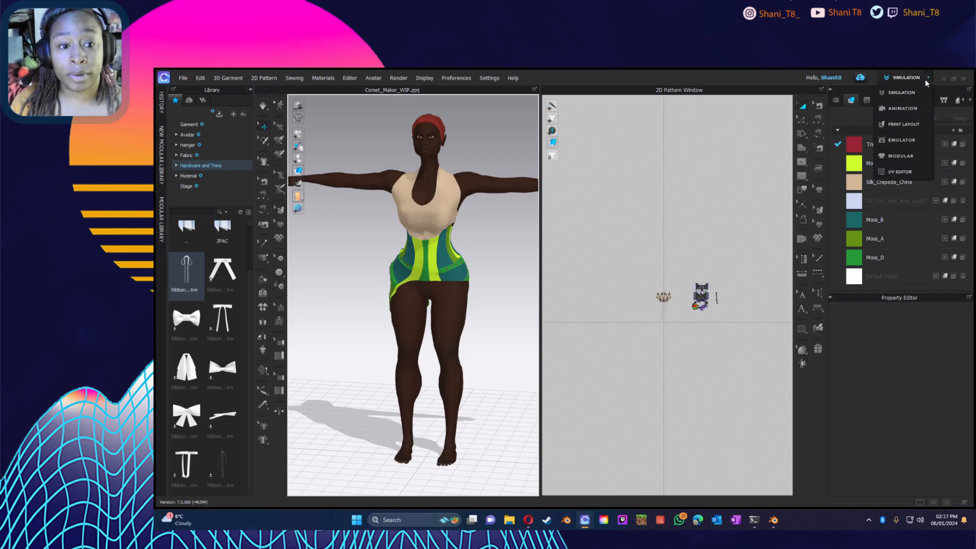
click(896, 170)
middle_drag(660, 349, 640, 300)
scroll(630, 295, down, 2)
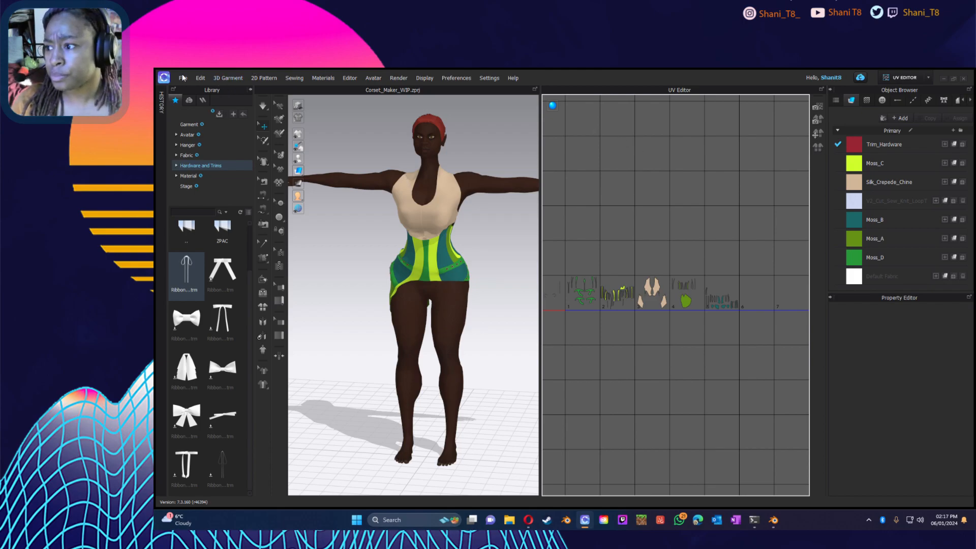
click(183, 76)
click(236, 137)
click(182, 78)
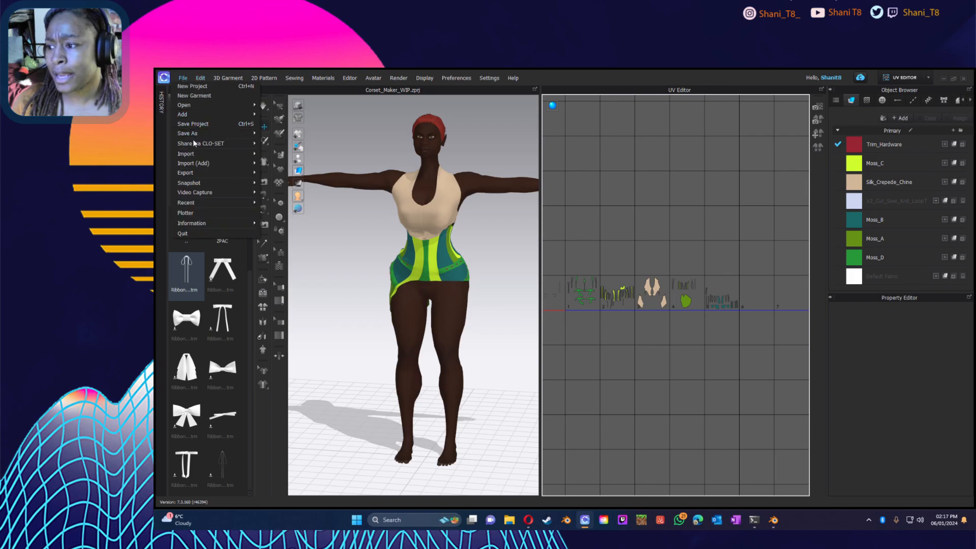
click(558, 157)
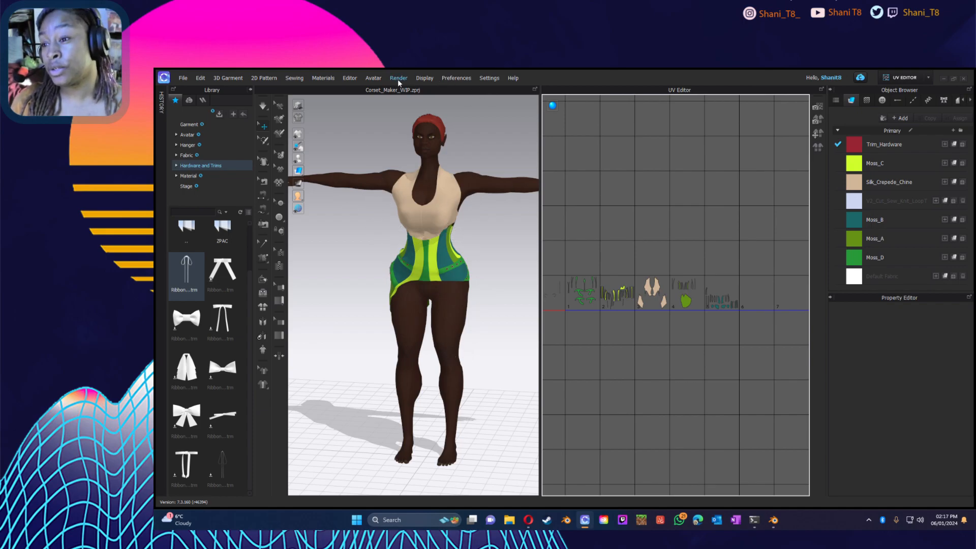
Step: Open the Avatar Editor, review its size, arrangement and fitting suit settings, and close it
click(377, 79)
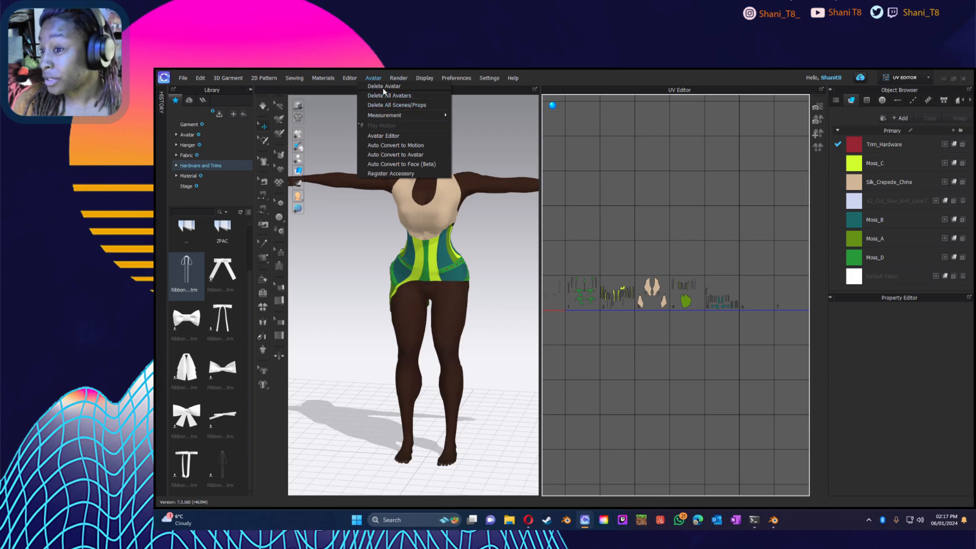
click(408, 134)
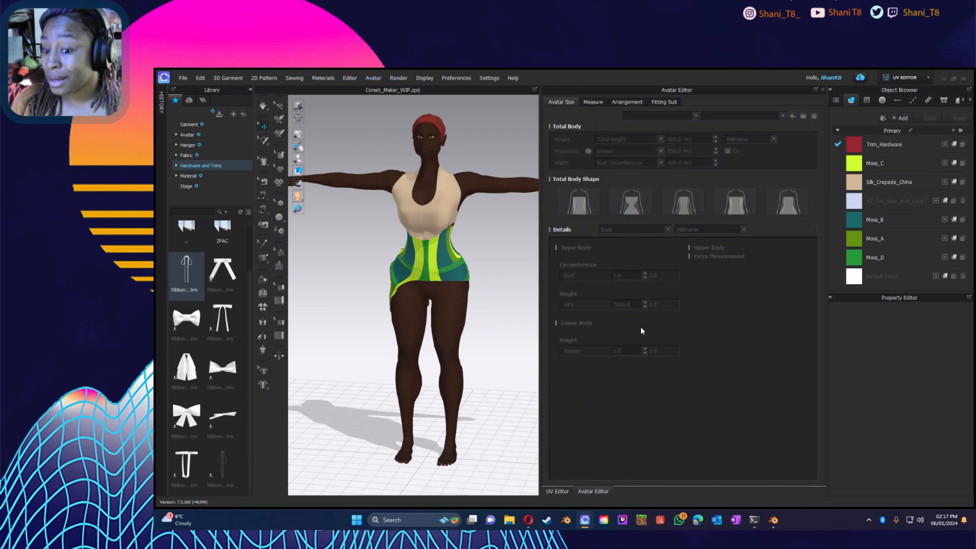
click(644, 102)
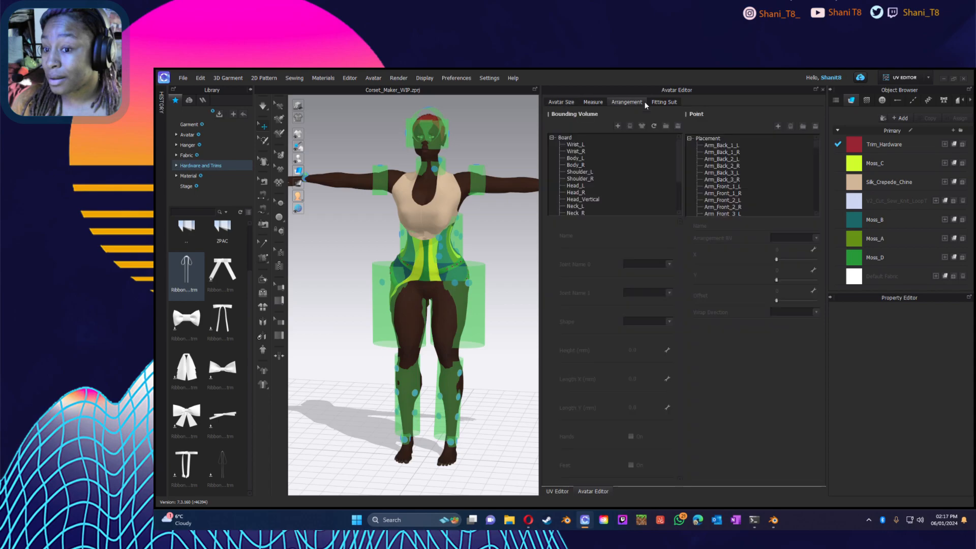
click(591, 101)
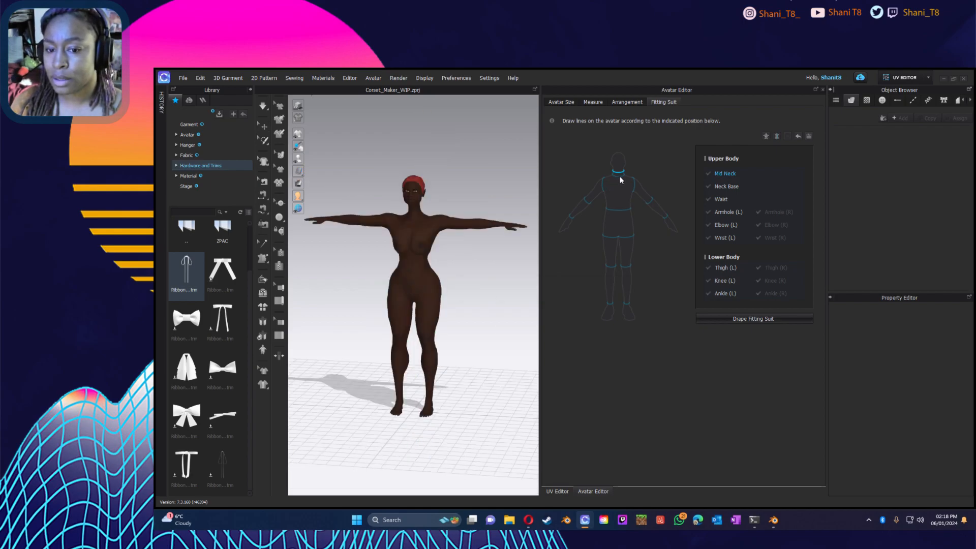
click(559, 101)
click(824, 89)
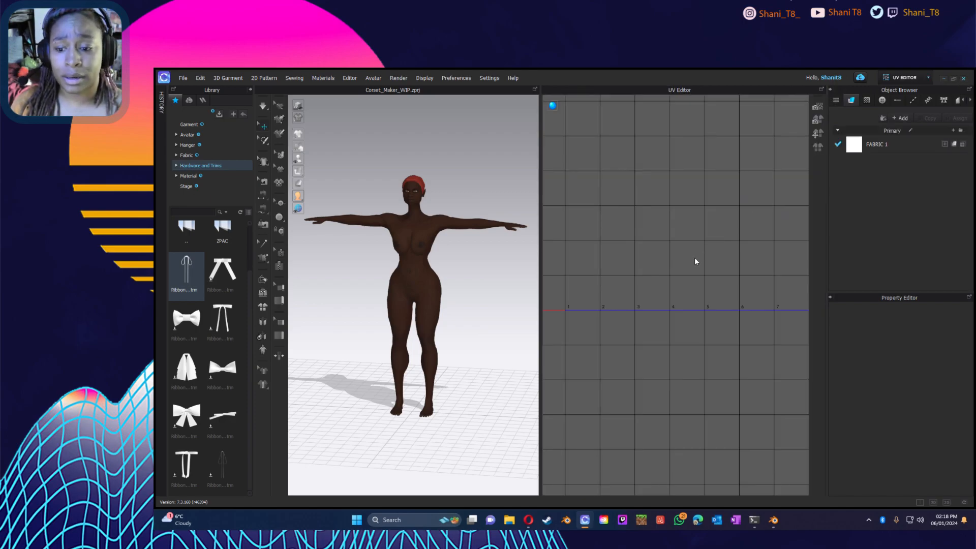
Step: Switch to Blender and examine the imported avatar, the corset and the cylinder around the lower leg
key(alt+Tab)
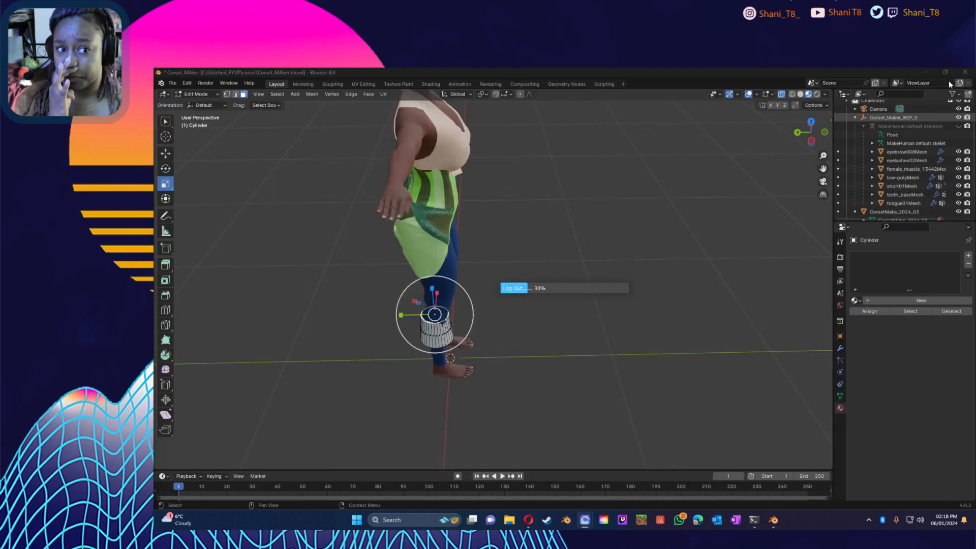
middle_drag(468, 274, 595, 313)
scroll(630, 247, up, 1)
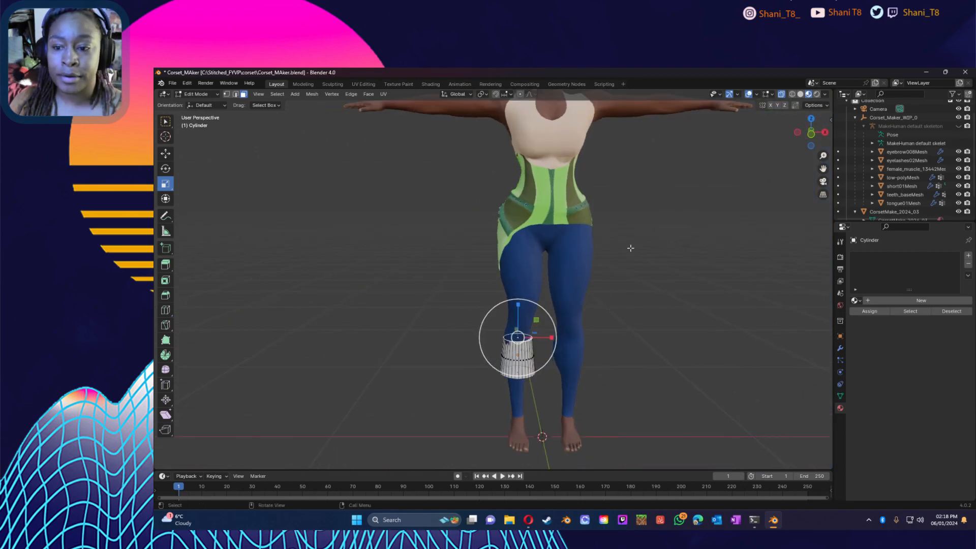
scroll(638, 258, up, 2)
shift+middle_drag(628, 262, 529, 394)
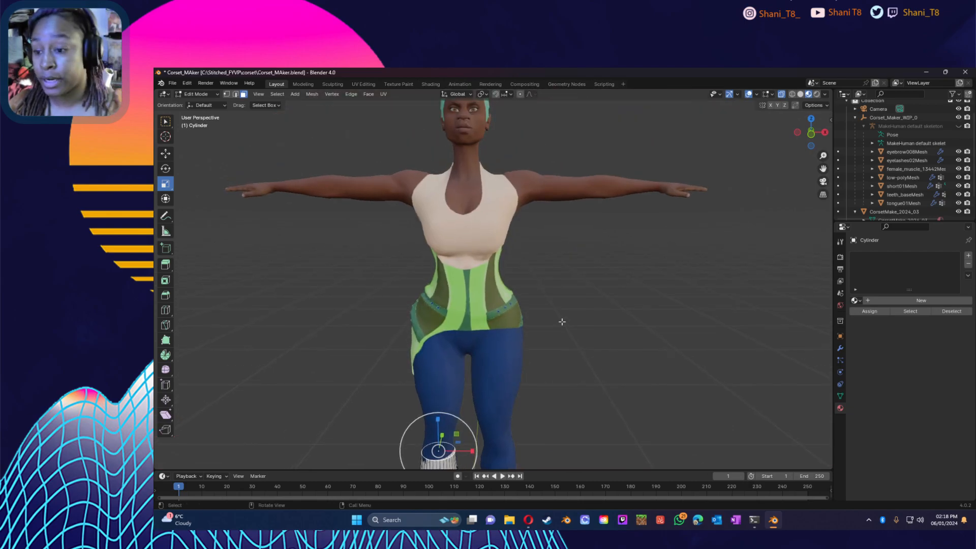
middle_drag(557, 343, 656, 260)
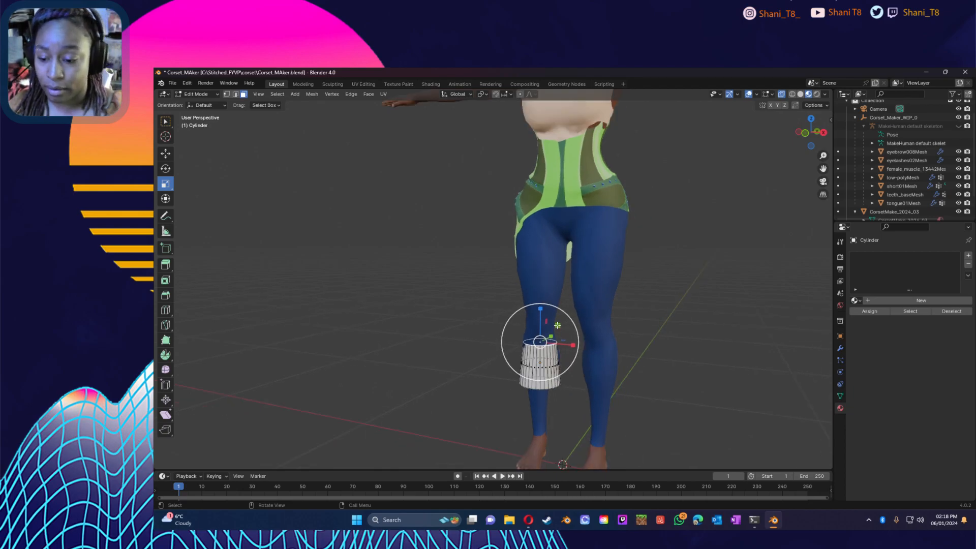
Step: Resize the top face of the cylinder around the lower leg slightly and extrude it upward about 0.007 m
scroll(558, 328, up, 1)
middle_drag(552, 360, 548, 354)
drag(548, 355, 550, 356)
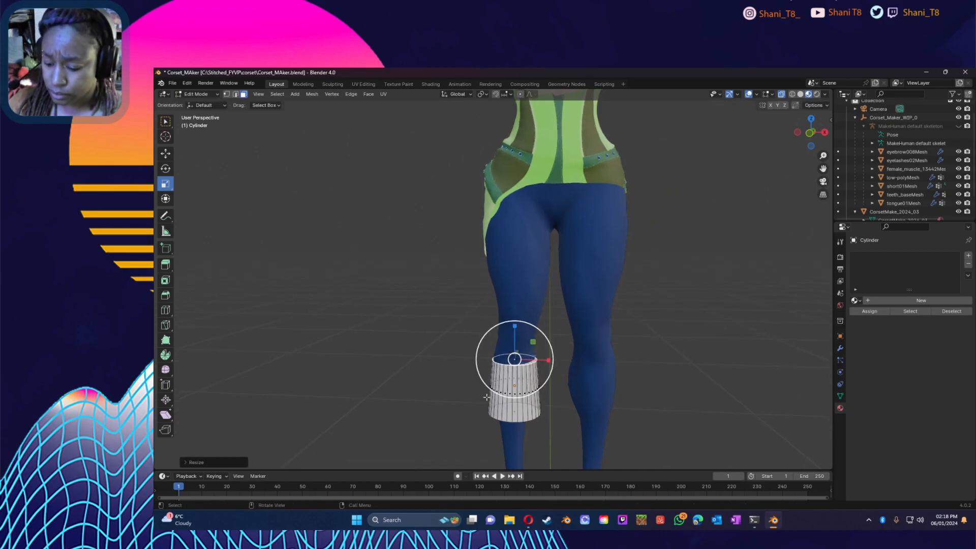
key(e)
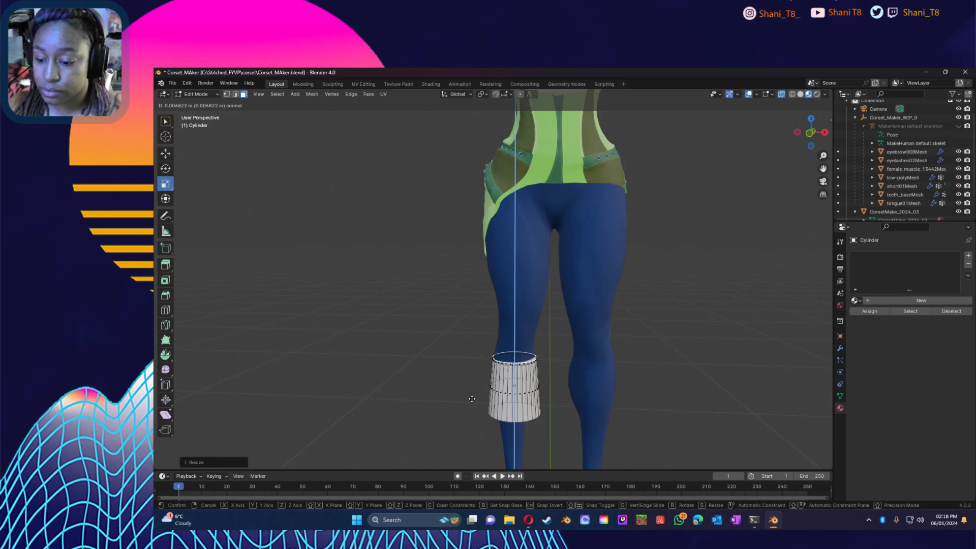
click(472, 398)
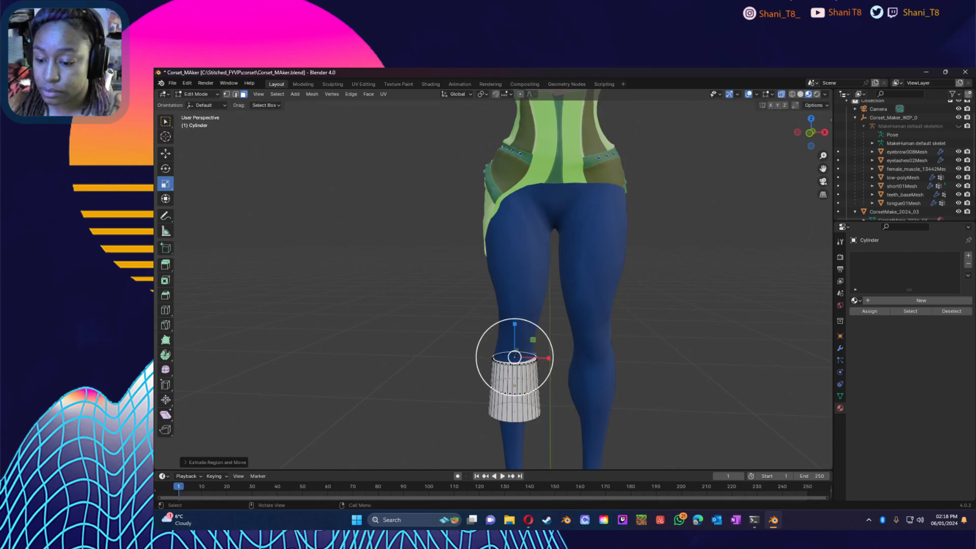
Step: Scale the cylinder's new top face outward into a rim and extrude it upward about 0.018 m
key(s)
click(547, 349)
key(e)
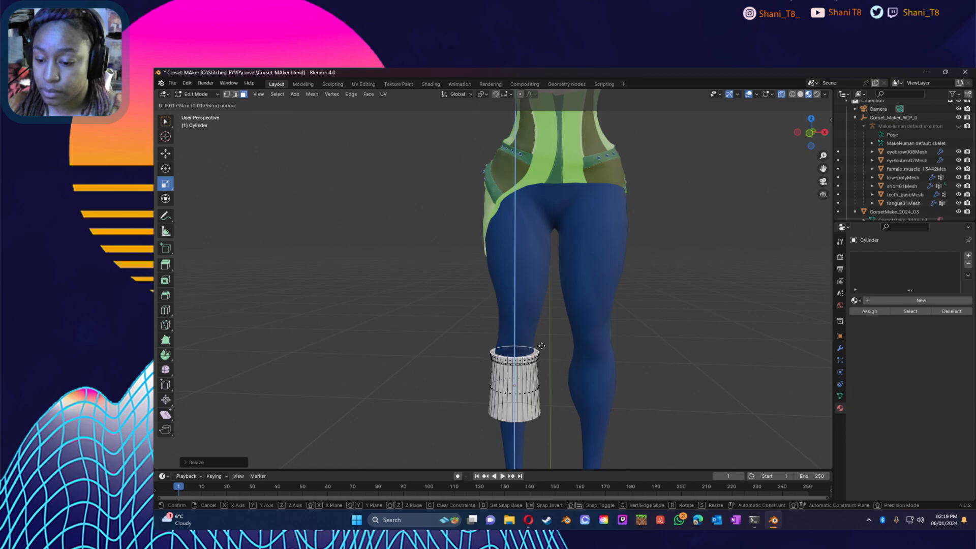
click(543, 346)
Step: Check the cylinder's fit around the leg in wireframe and solid shading, and scale its top face slightly inward
middle_drag(542, 346, 380, 387)
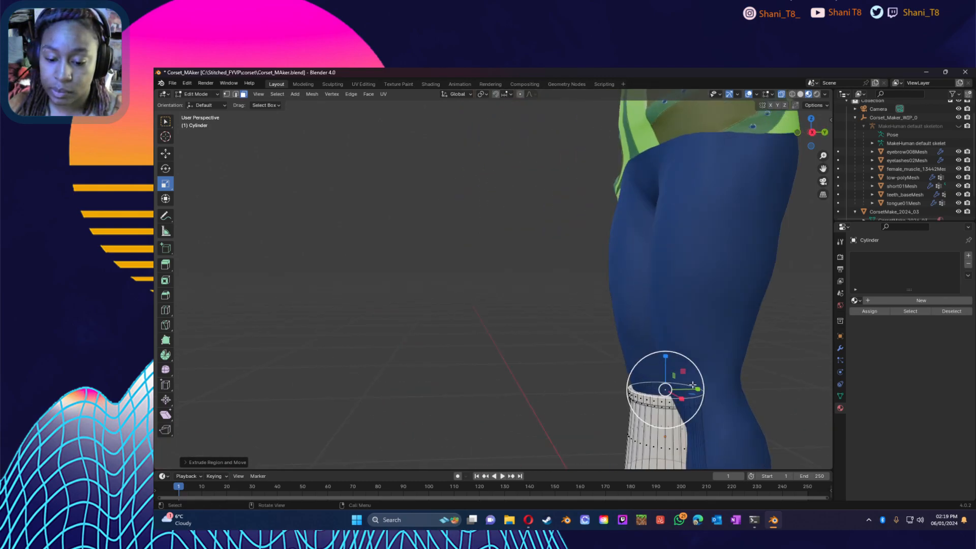
click(792, 95)
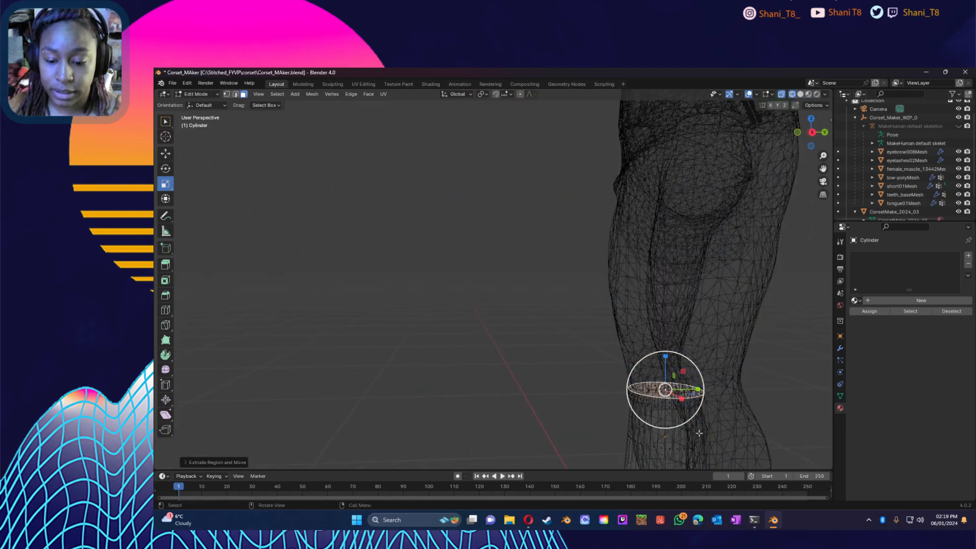
click(801, 95)
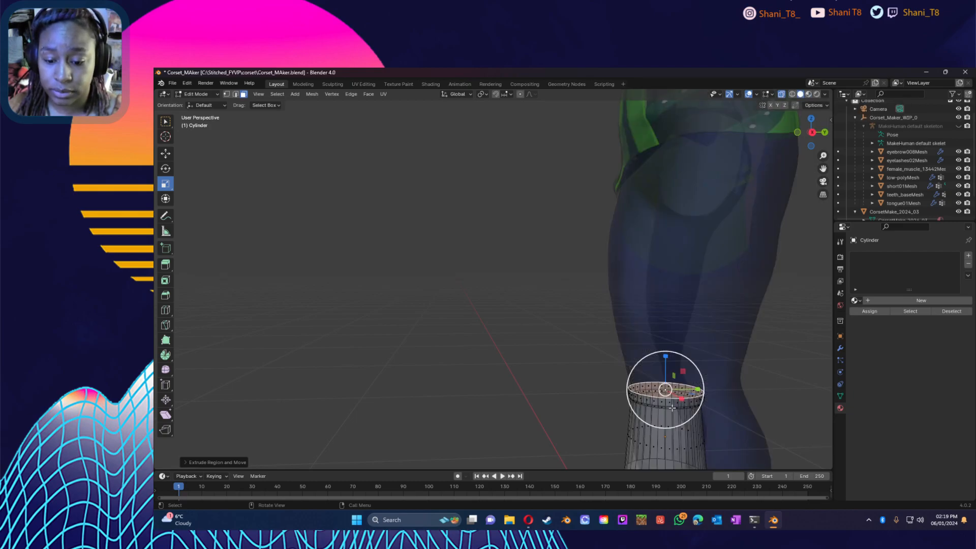
drag(693, 362, 691, 364)
click(809, 94)
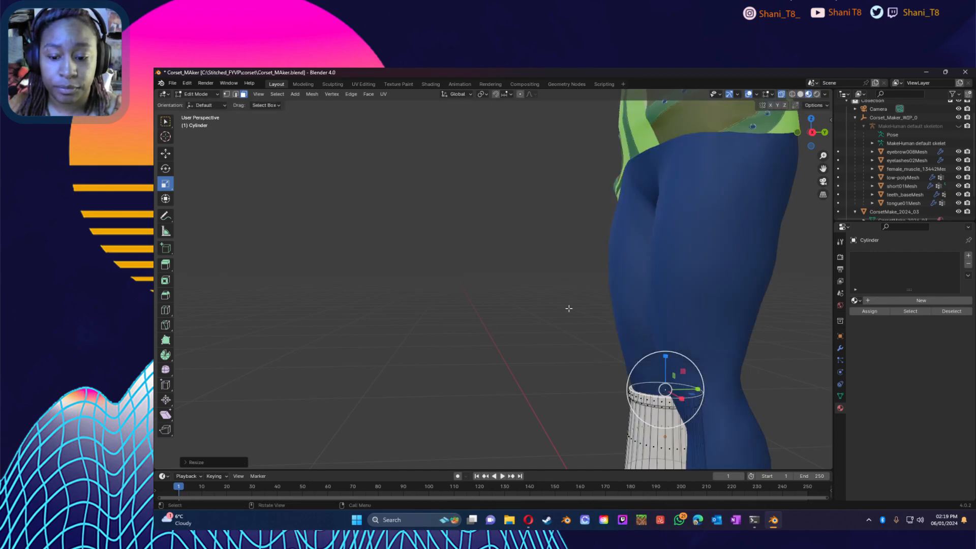
mouse_move(540, 337)
middle_down()
mouse_move(737, 333)
mouse_move(732, 342)
middle_up()
middle_drag(421, 421, 440, 414)
drag(352, 408, 349, 407)
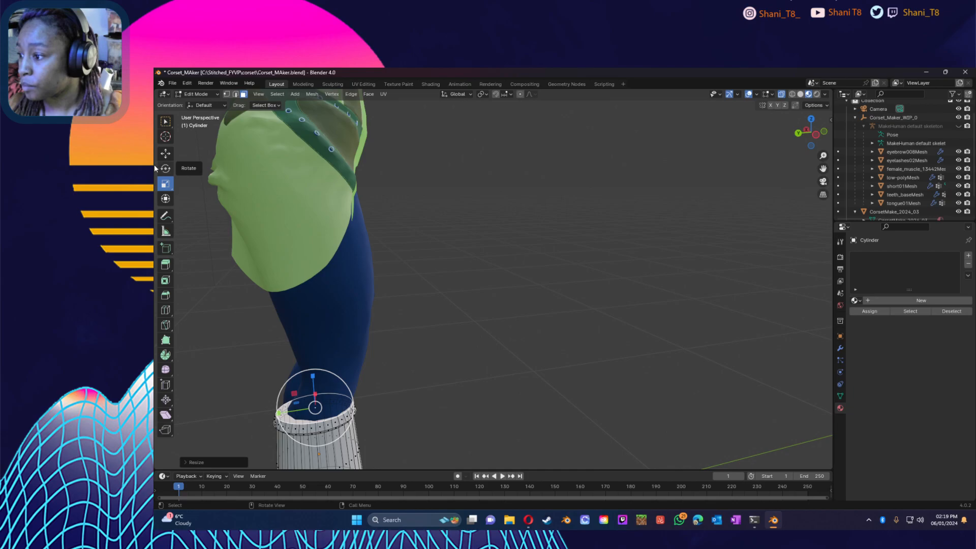
Step: Shift the cylinder's top face slightly forward along Y and extrude it upward into a slightly narrower ring
click(165, 153)
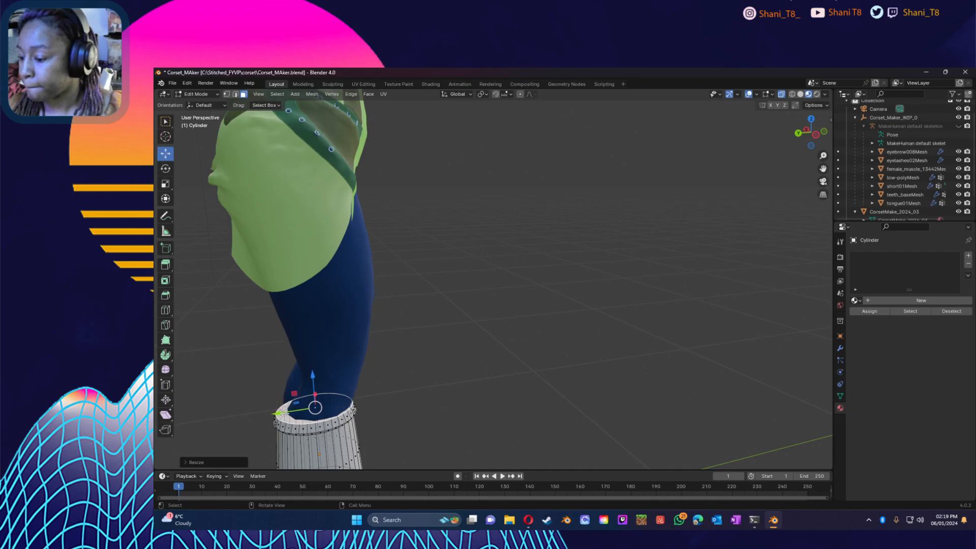
drag(279, 412, 282, 413)
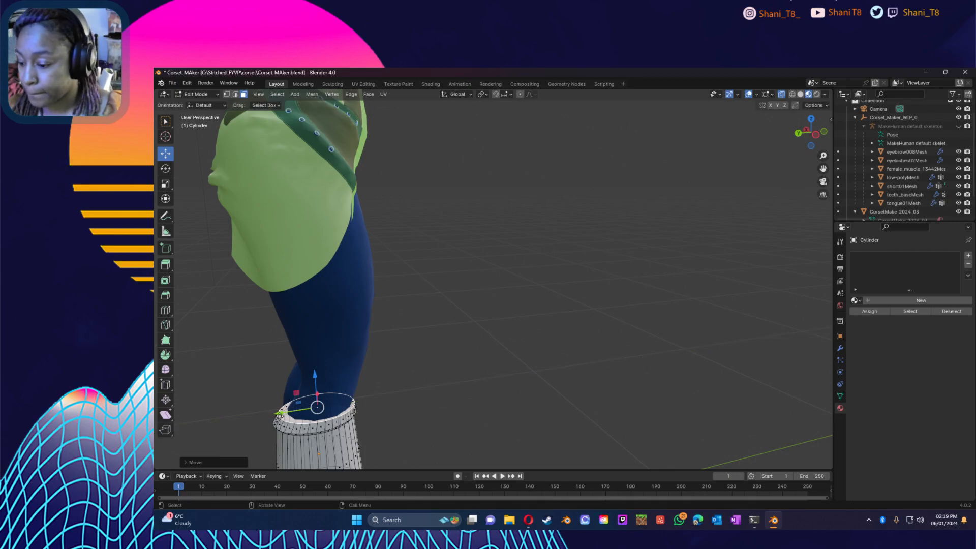
key(e)
click(268, 412)
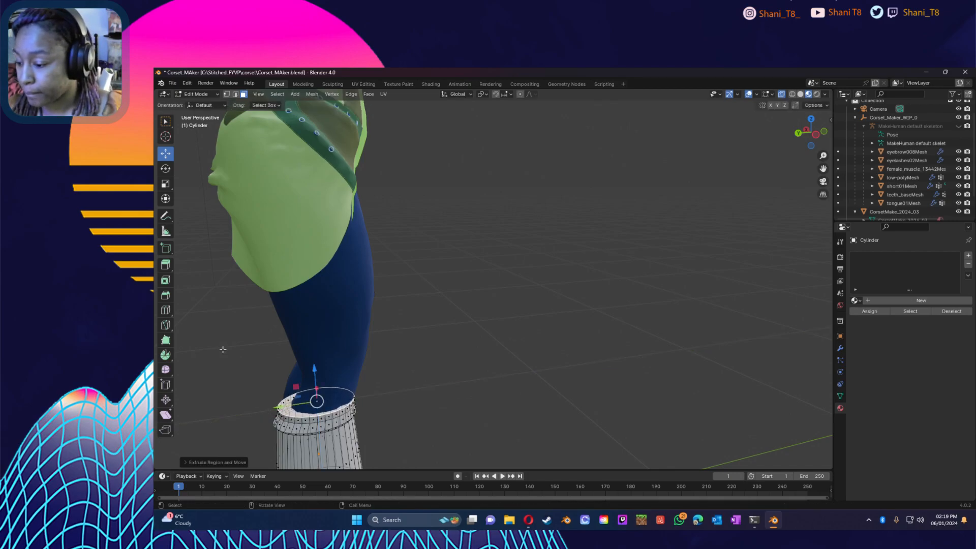
click(165, 184)
drag(356, 389, 344, 386)
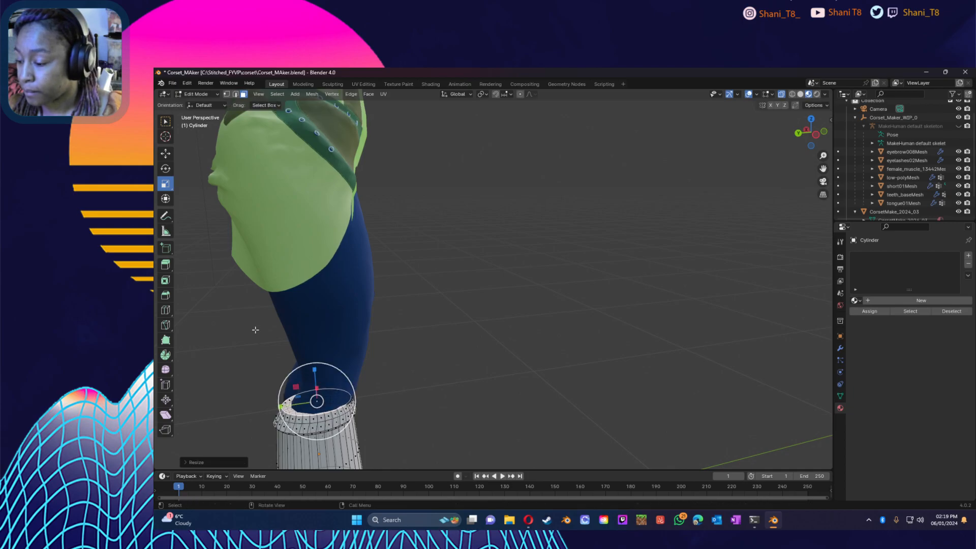
Step: Move the narrowed top face slightly forward along Y and extrude it upward about 0.011 m
click(166, 153)
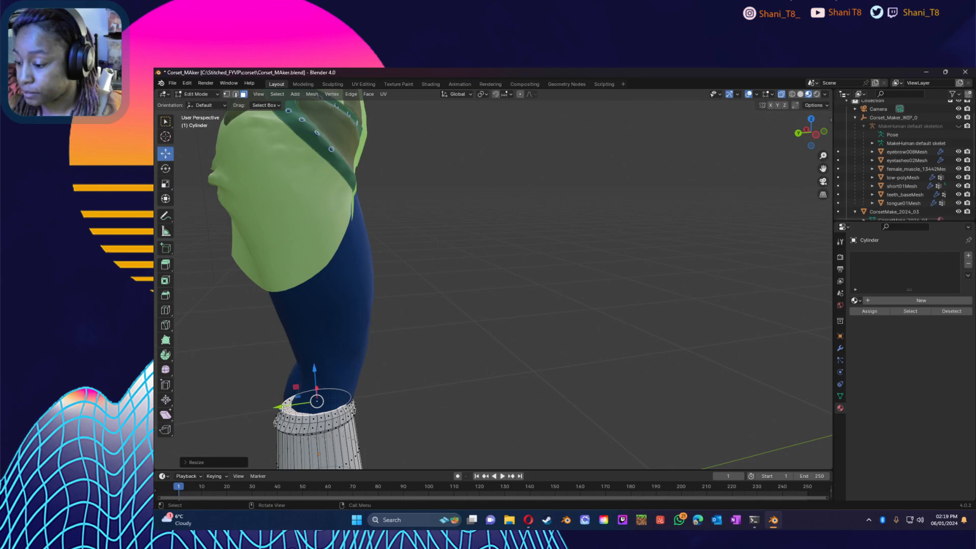
drag(281, 406, 285, 406)
key(e)
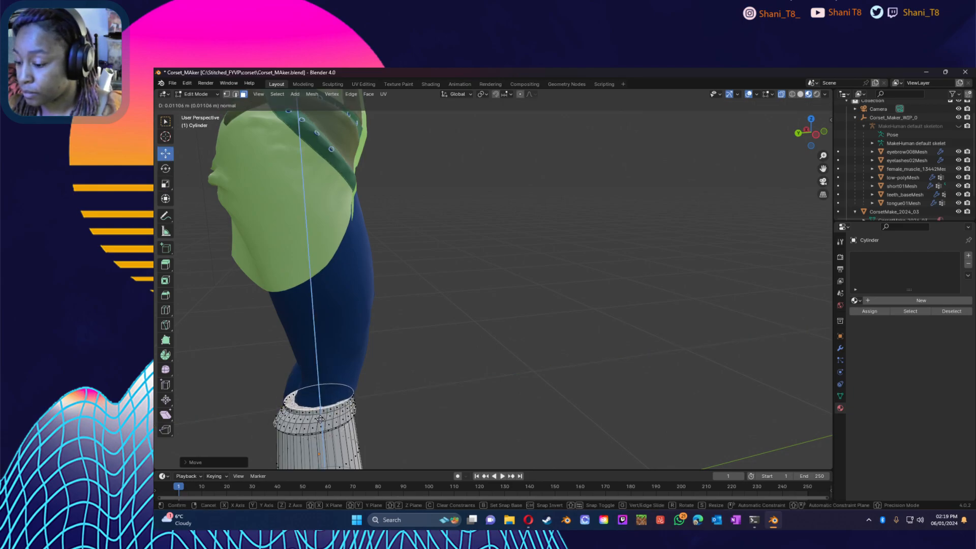
click(188, 204)
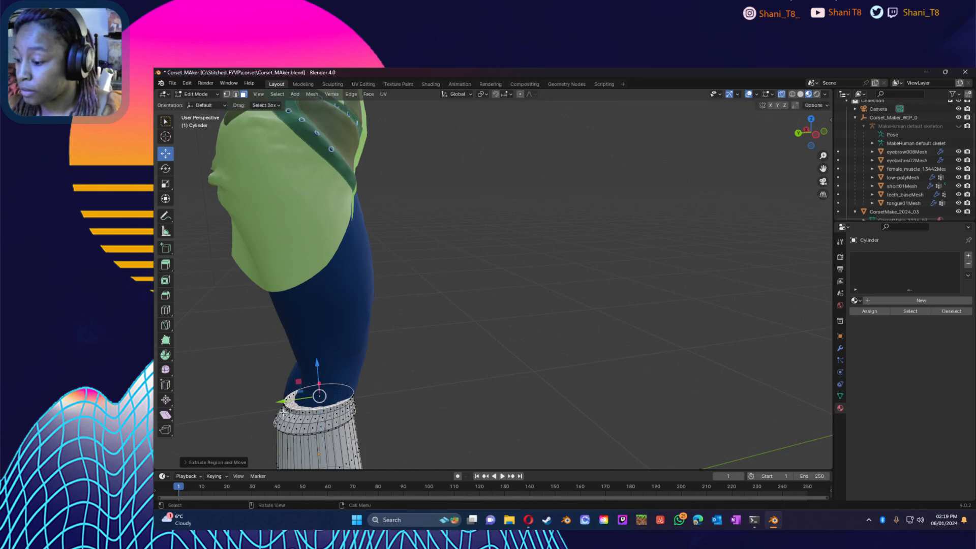
Step: Move the newest top face forward along Y to follow the knee and scale it slightly inward
drag(278, 403, 287, 401)
click(167, 184)
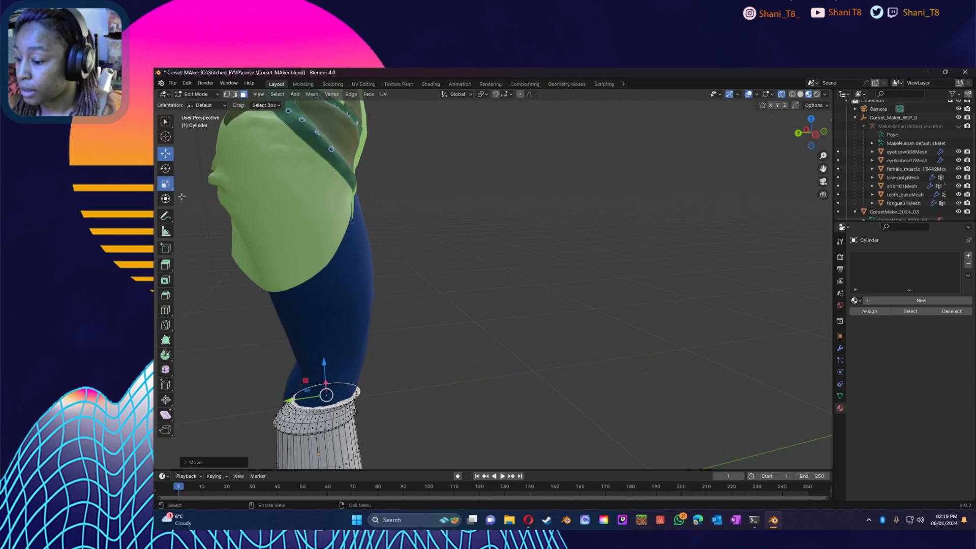
drag(348, 398, 346, 392)
middle_drag(388, 404, 318, 386)
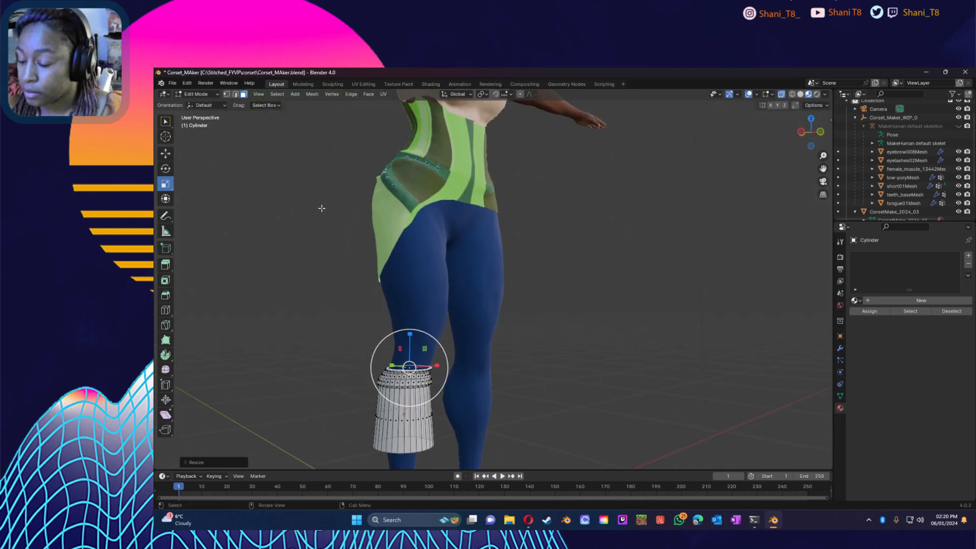
Step: Examine the stepped upper rings of the cylinder around the leg from the front and the side
click(543, 461)
middle_drag(543, 461, 455, 459)
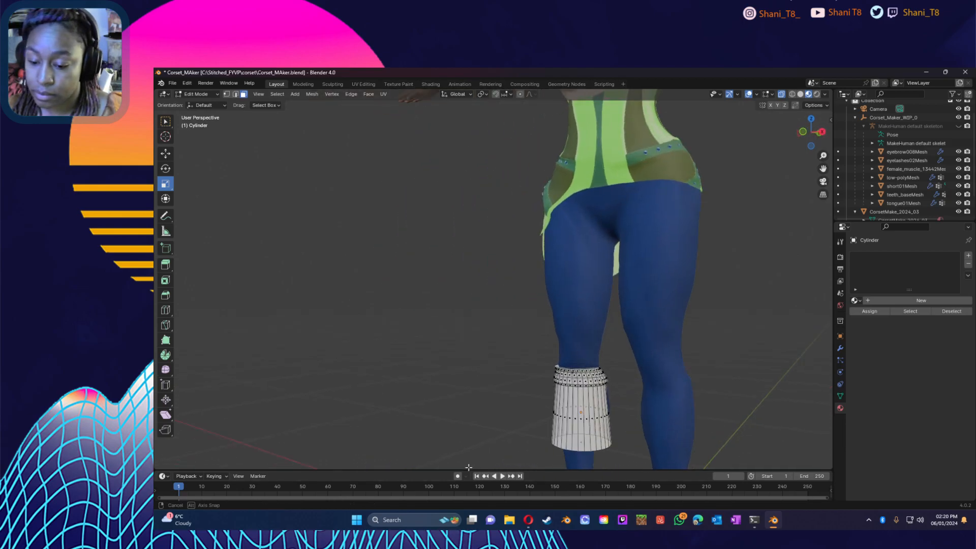
scroll(698, 426, up, 2)
scroll(698, 427, down, 2)
middle_drag(623, 412, 767, 420)
scroll(784, 417, up, 2)
click(362, 368)
click(350, 368)
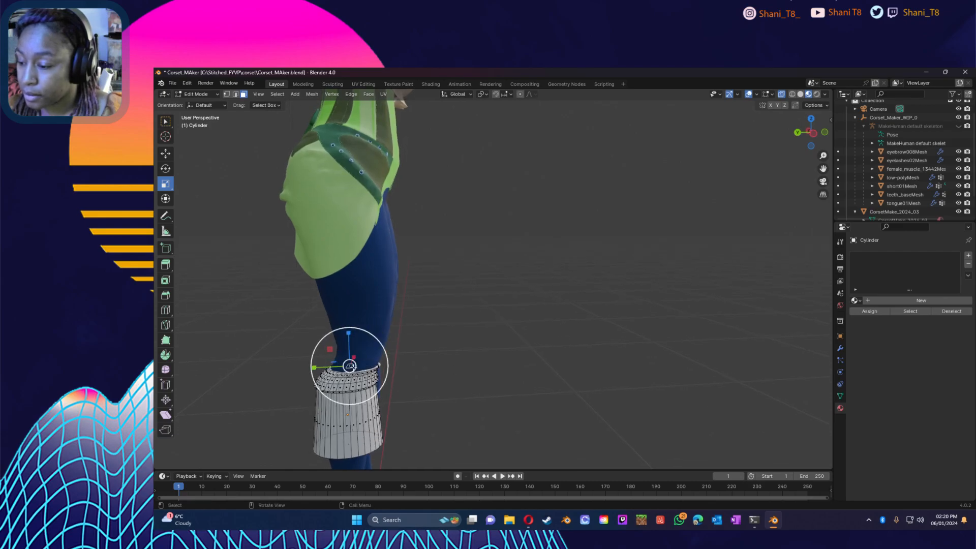
Step: Select the cylinder's uppermost rim loop and bevel it slightly
click(167, 152)
click(426, 411)
mouse_move(425, 410)
middle_down()
mouse_move(428, 419)
mouse_move(412, 423)
middle_up()
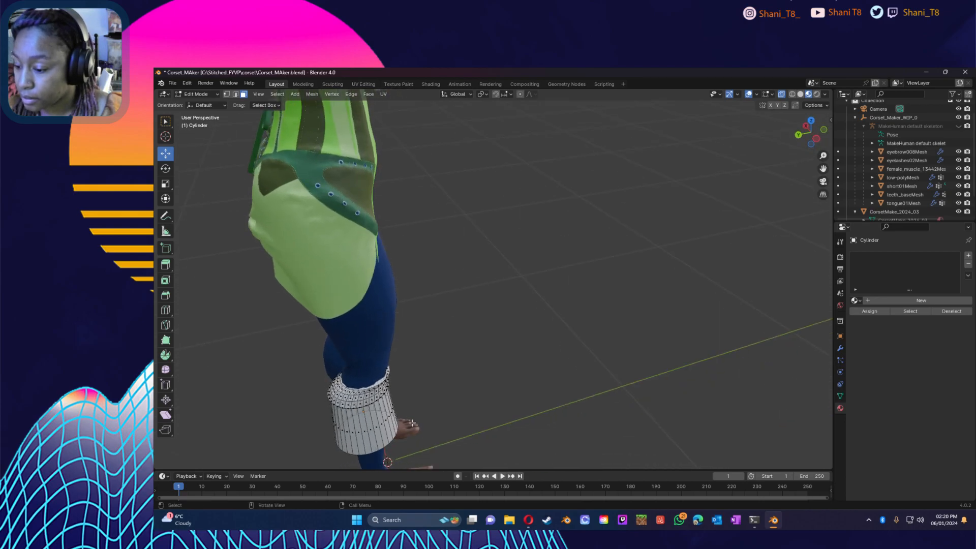
alt+click(365, 374)
middle_drag(347, 381, 214, 357)
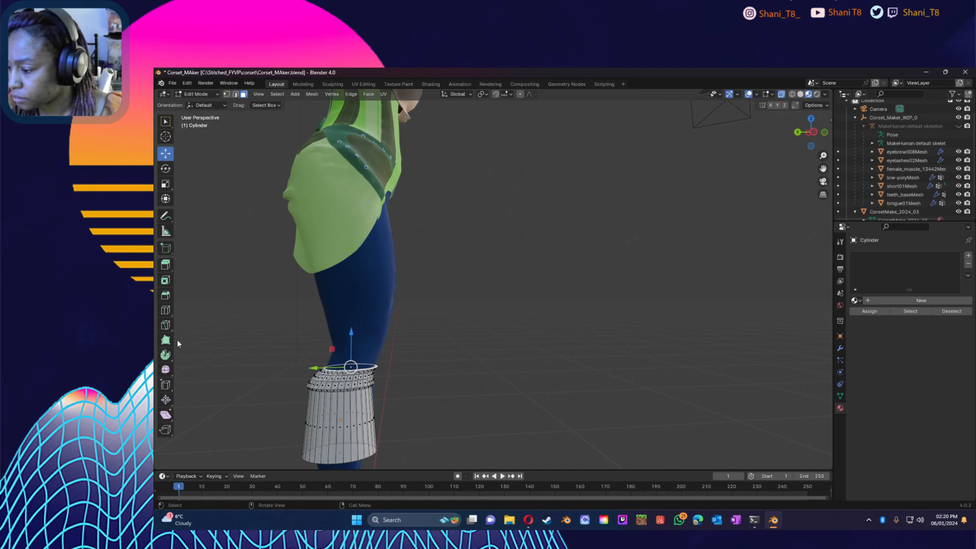
click(163, 298)
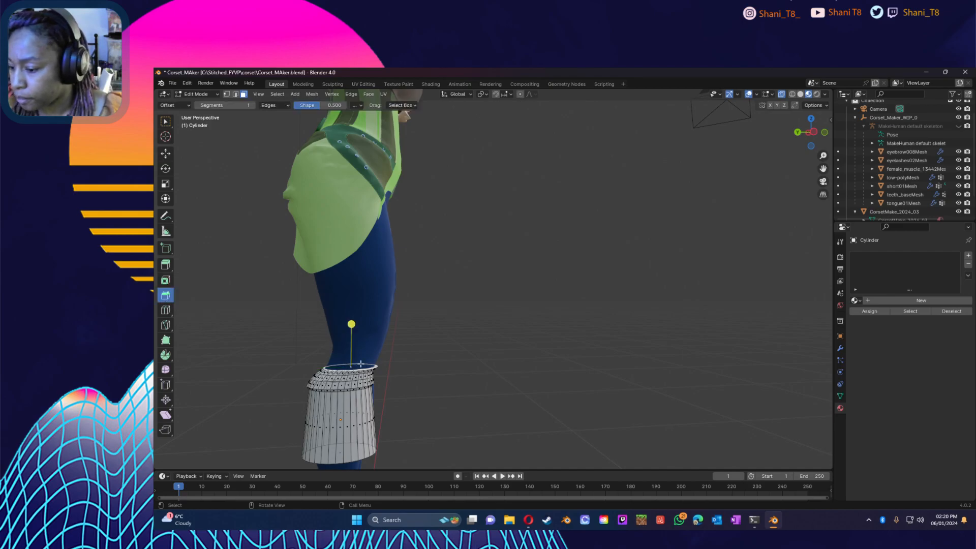
drag(354, 316, 370, 321)
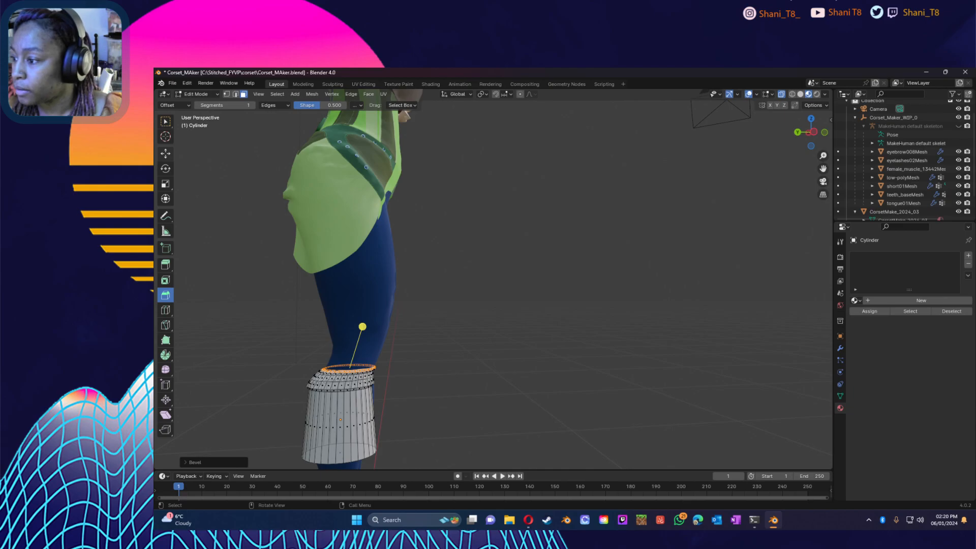
Step: Reselect the top rim of the cylinder and raise it slightly toward the knee
click(165, 153)
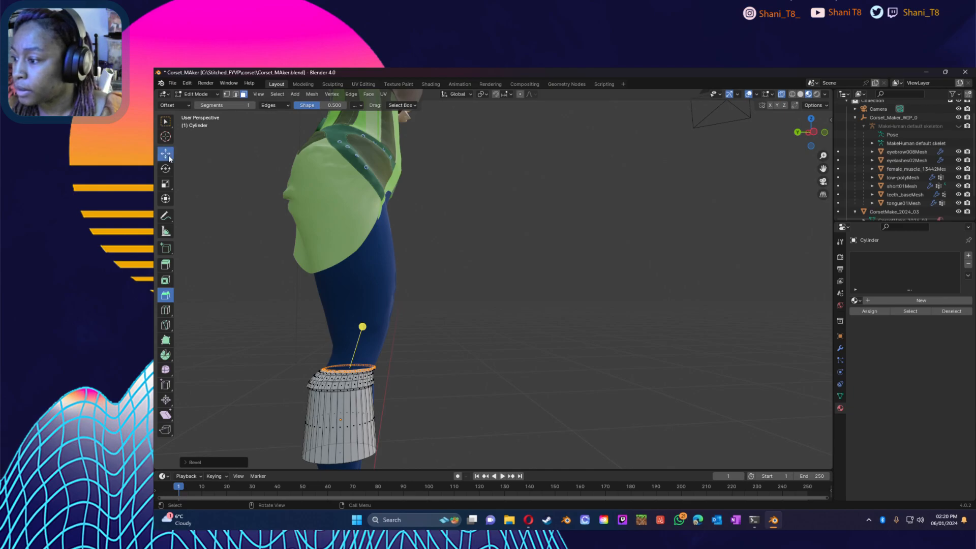
click(408, 391)
middle_drag(409, 392, 405, 427)
alt+click(364, 367)
alt+click(403, 424)
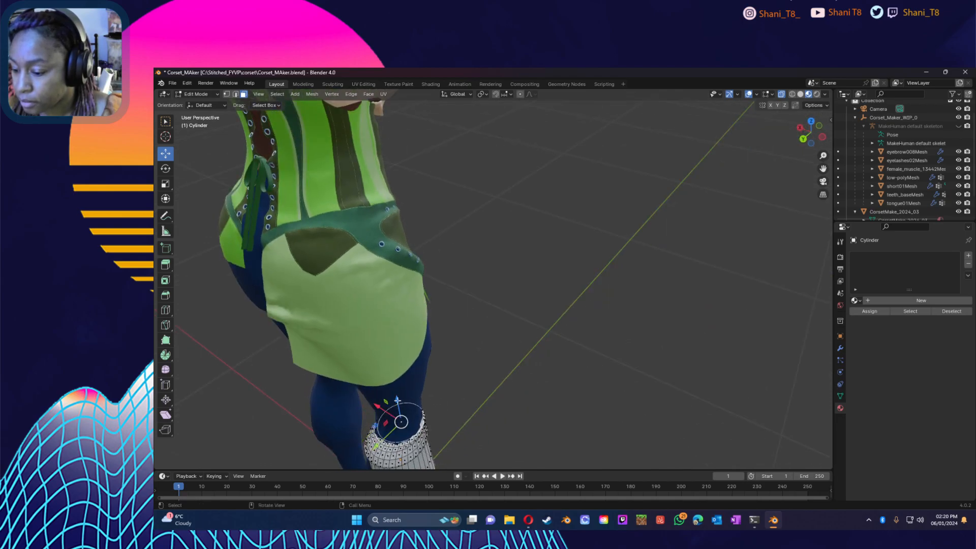
drag(397, 400, 398, 393)
middle_drag(438, 394, 339, 329)
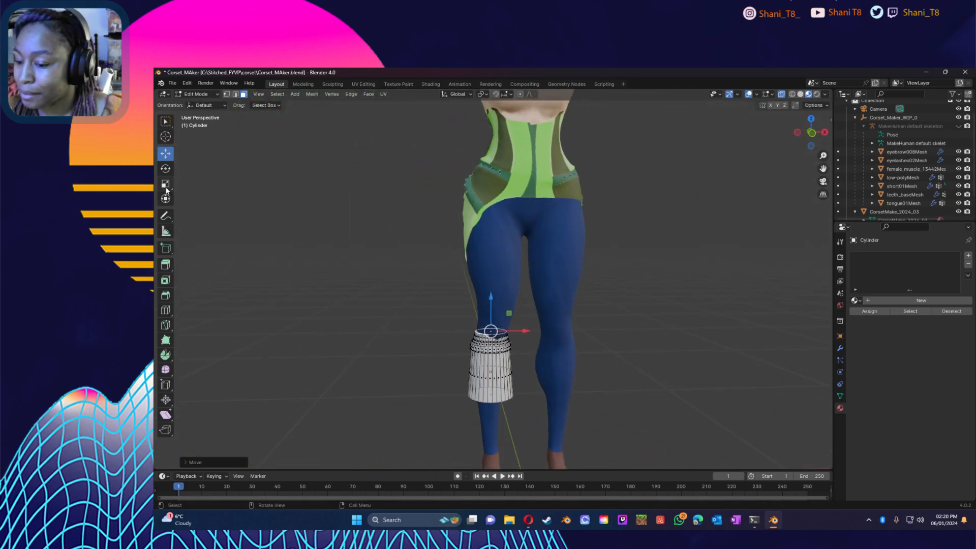
Step: Select the cylinder's entire mesh and adjust its height on the lower leg
key(a)
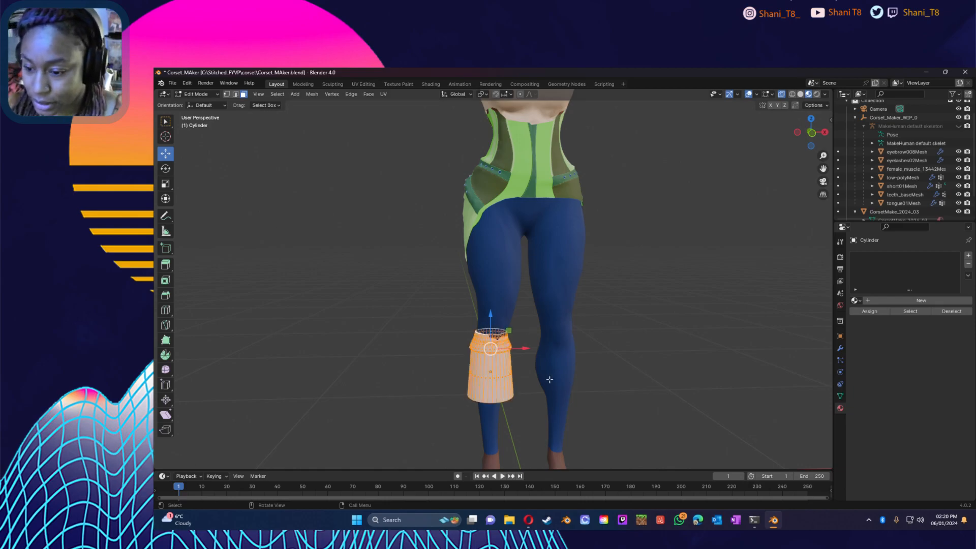
drag(489, 314, 486, 345)
middle_drag(495, 367, 631, 374)
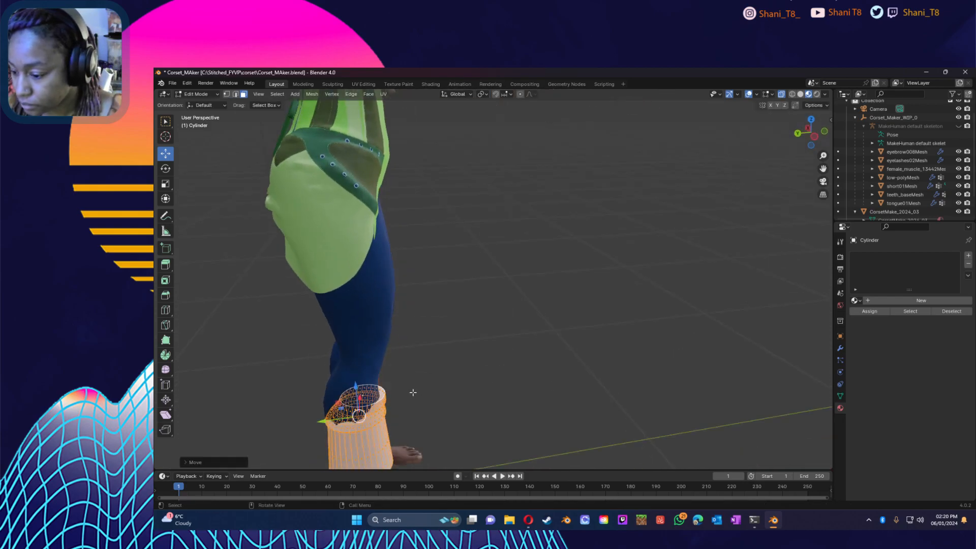
drag(355, 379, 353, 365)
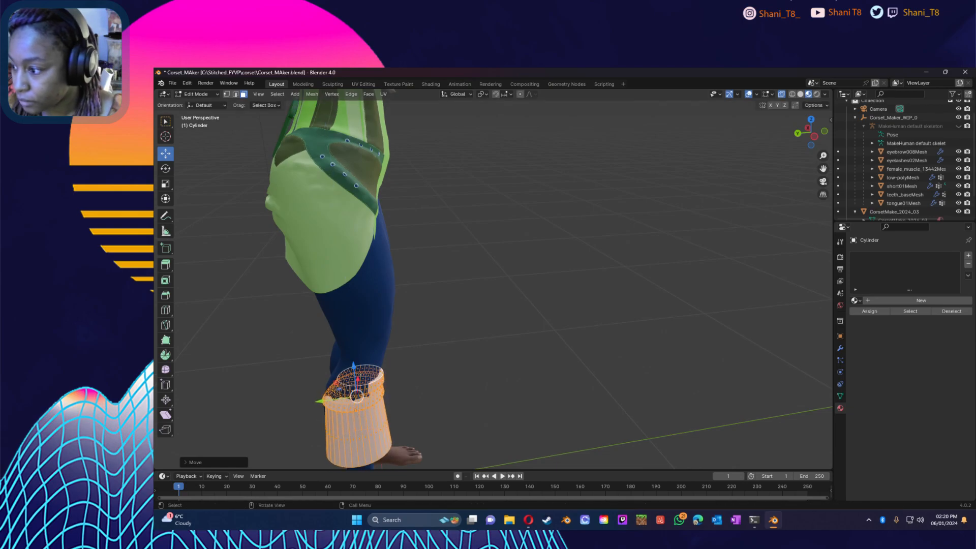
Step: Scale the whole cylinder mesh up slightly and shift it backward along Y to centre it around the leg
click(165, 183)
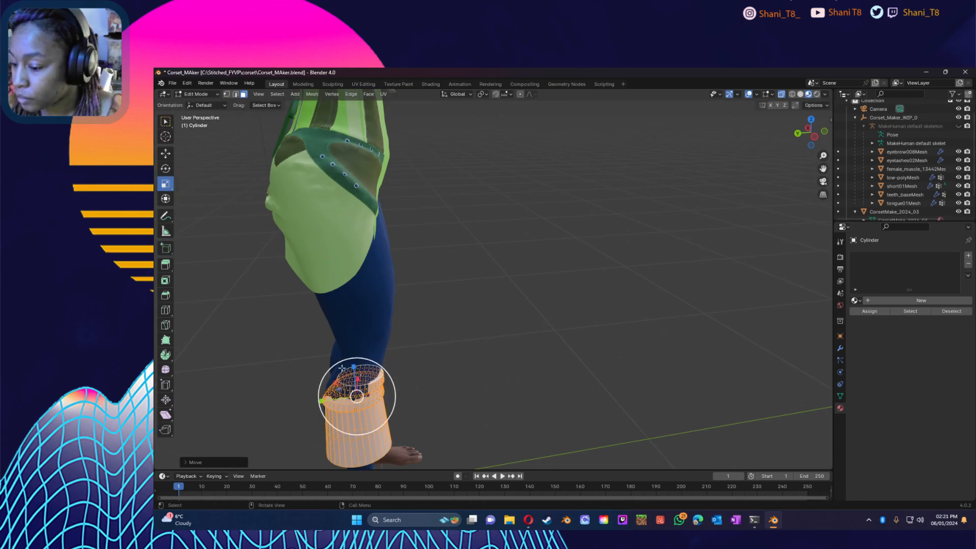
mouse_move(376, 411)
mouse_down()
mouse_move(385, 414)
mouse_move(379, 408)
mouse_up()
click(166, 154)
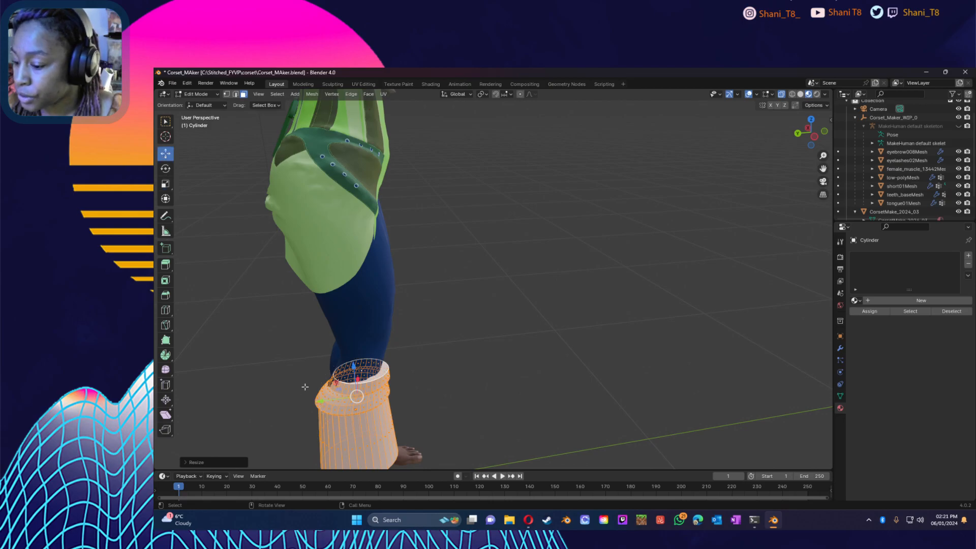
drag(320, 401, 314, 404)
middle_drag(314, 404, 268, 364)
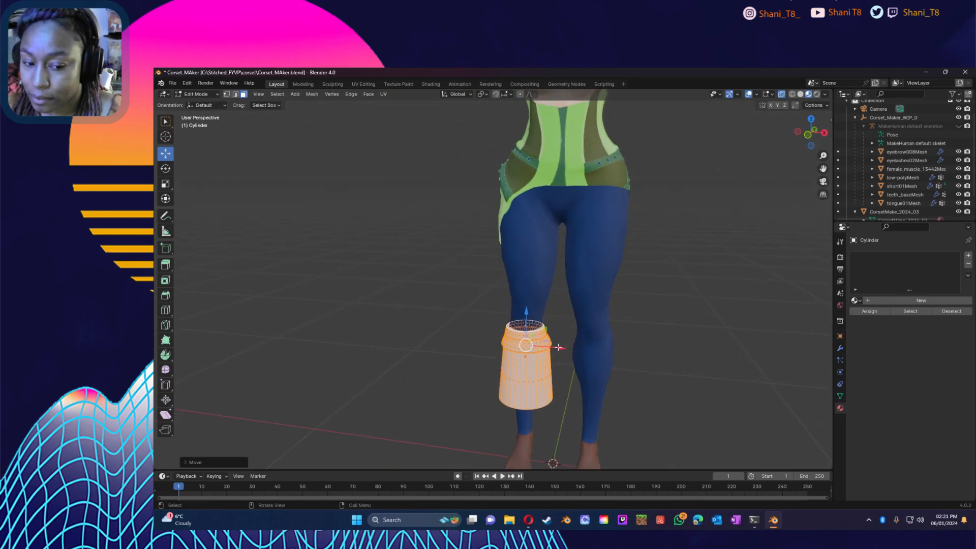
Step: Return to Object Mode, add a Mirror modifier on the X axis to the cylinder, and move the cylinder slightly along X toward the other leg
click(207, 93)
click(206, 100)
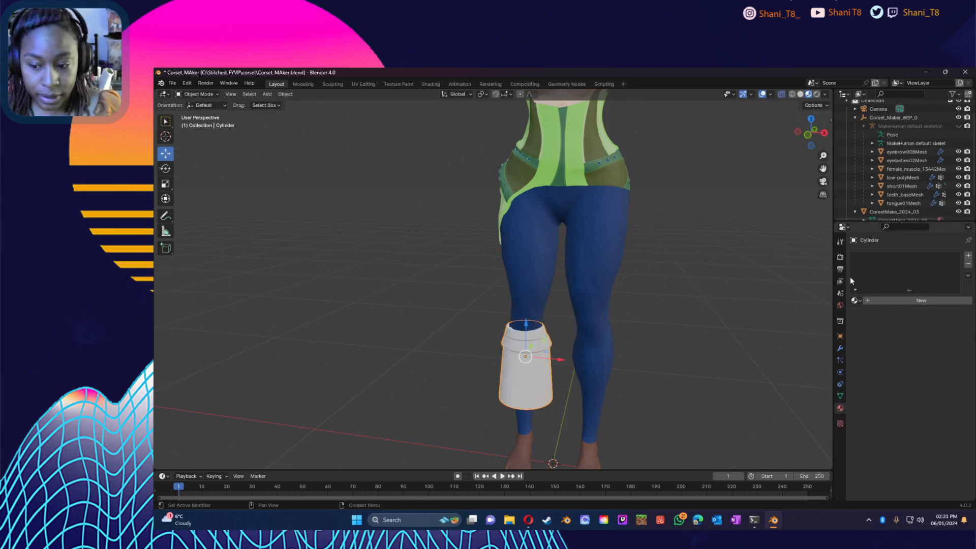
click(841, 348)
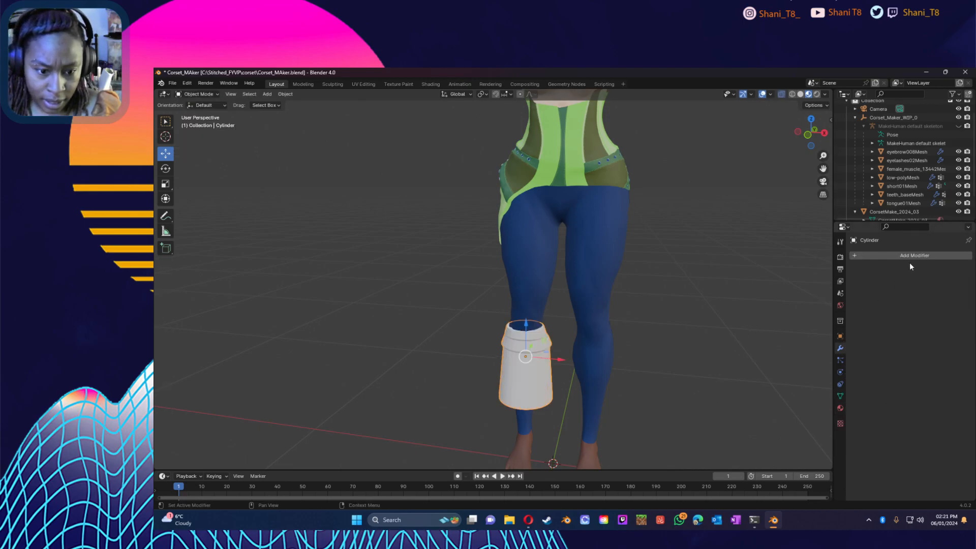
click(885, 255)
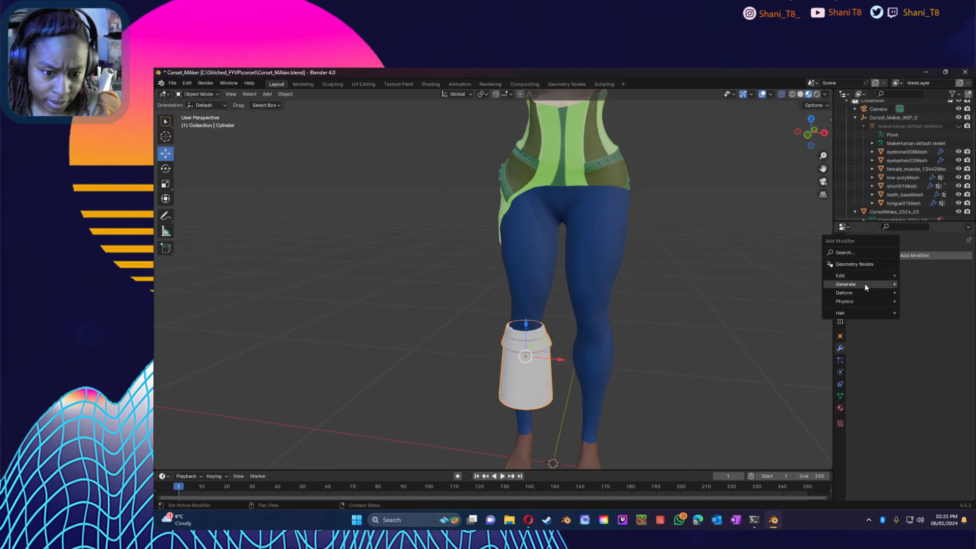
mouse_move(868, 282)
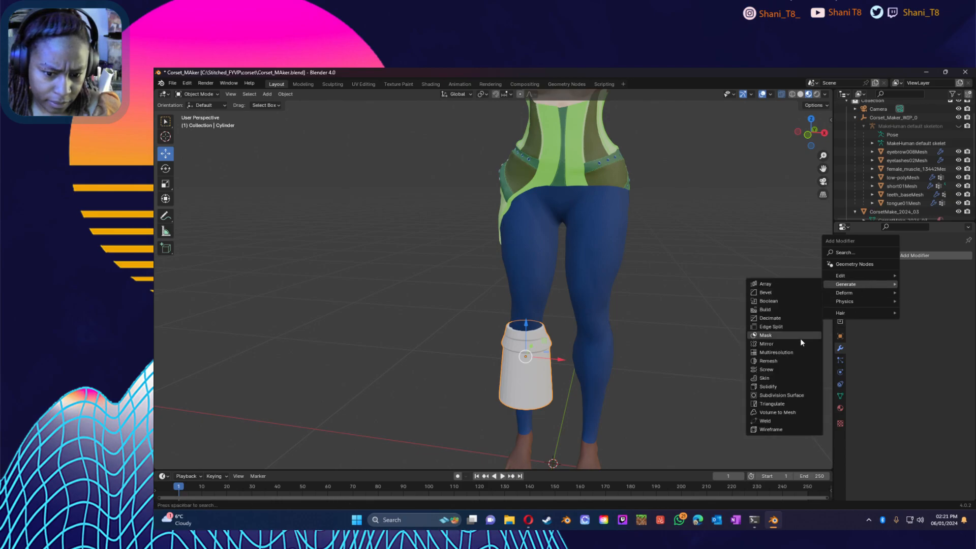
click(786, 344)
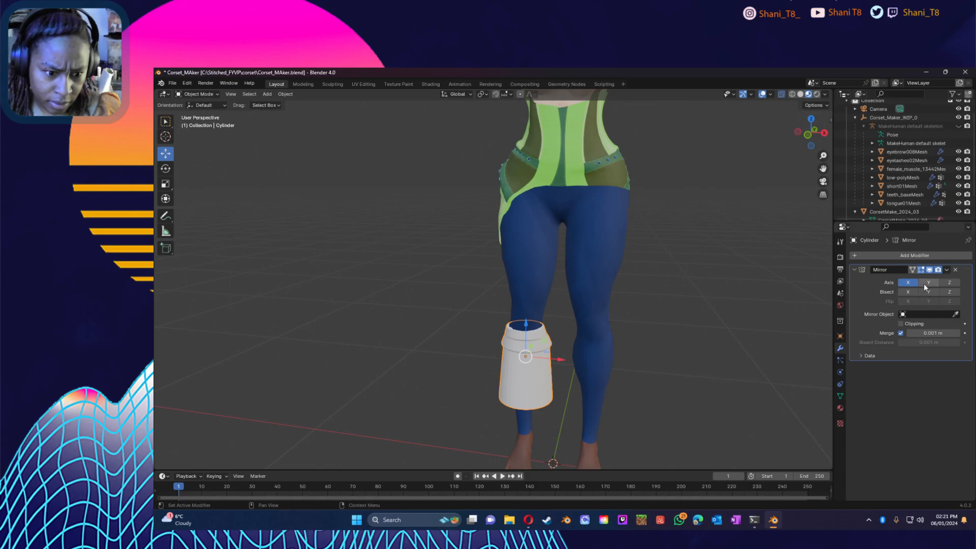
mouse_move(566, 360)
mouse_down()
mouse_move(537, 360)
mouse_move(568, 361)
mouse_up()
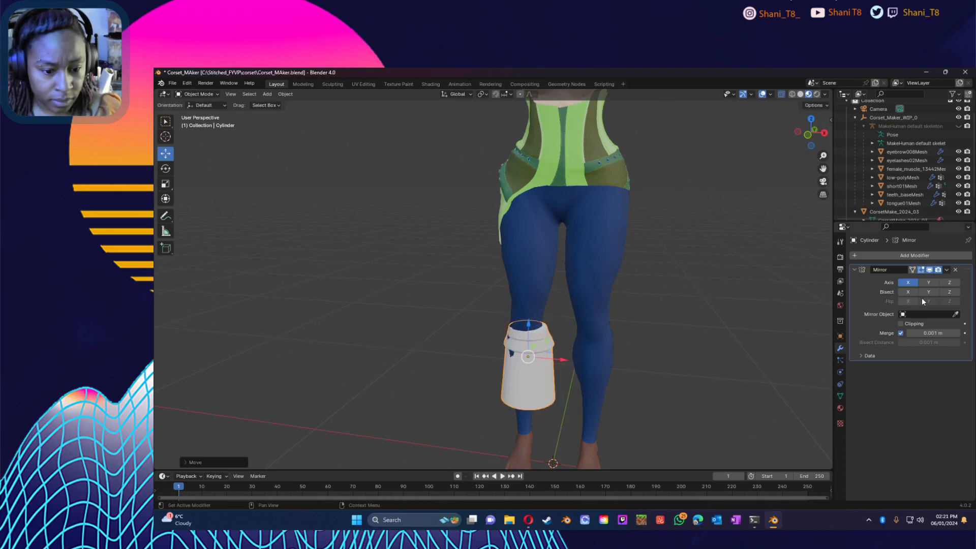
Step: Keep the mirror on the X axis only and offset the cylinder's mesh and object along X to place copies on both legs
click(925, 284)
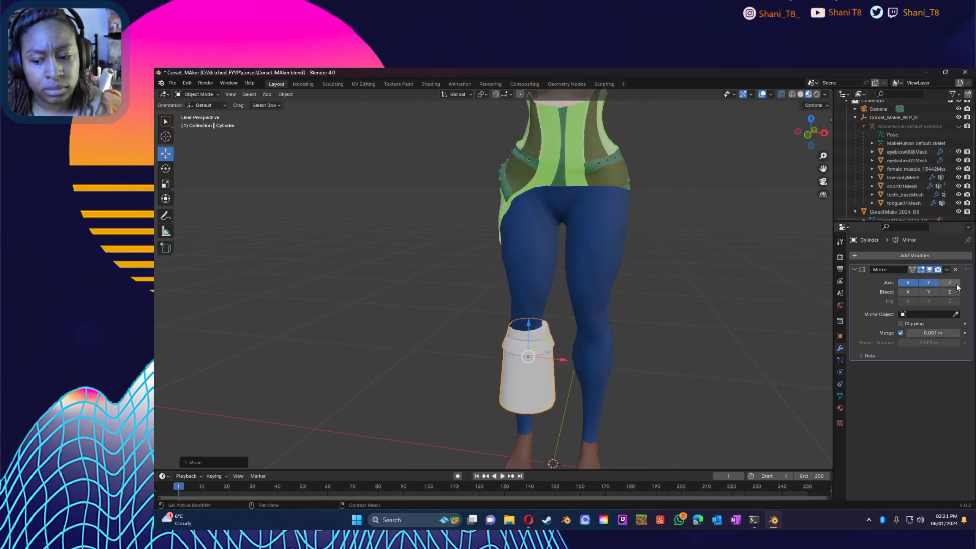
click(931, 282)
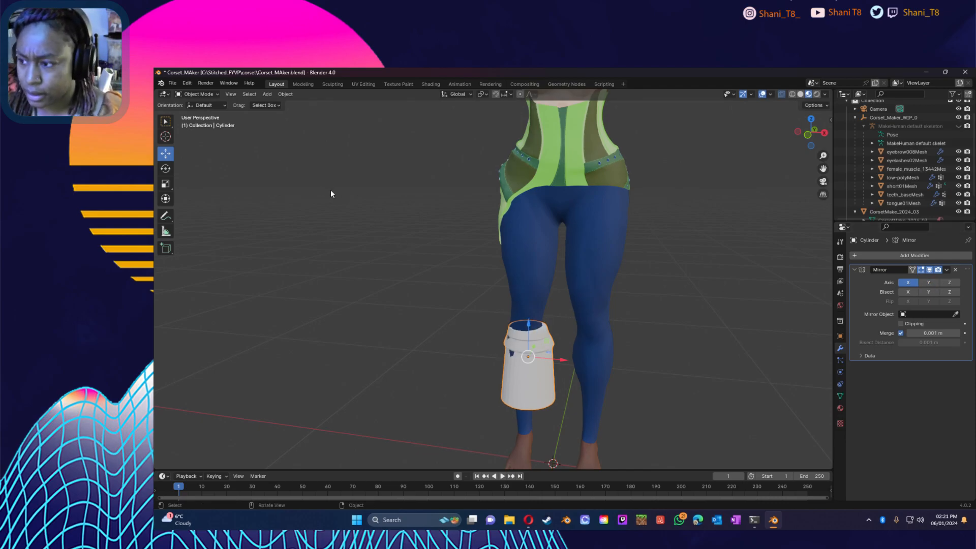
key(Tab)
drag(564, 350, 592, 365)
key(Tab)
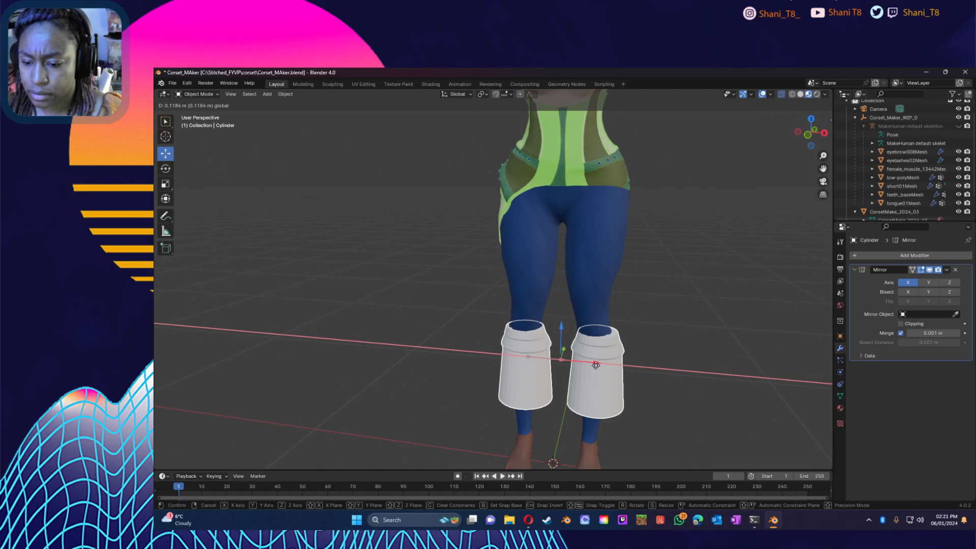
click(591, 363)
Step: Fine-tune the X offset of the cylinder's mesh and object to align both mirrored copies with the lower legs
key(Tab)
drag(555, 350, 558, 351)
key(Tab)
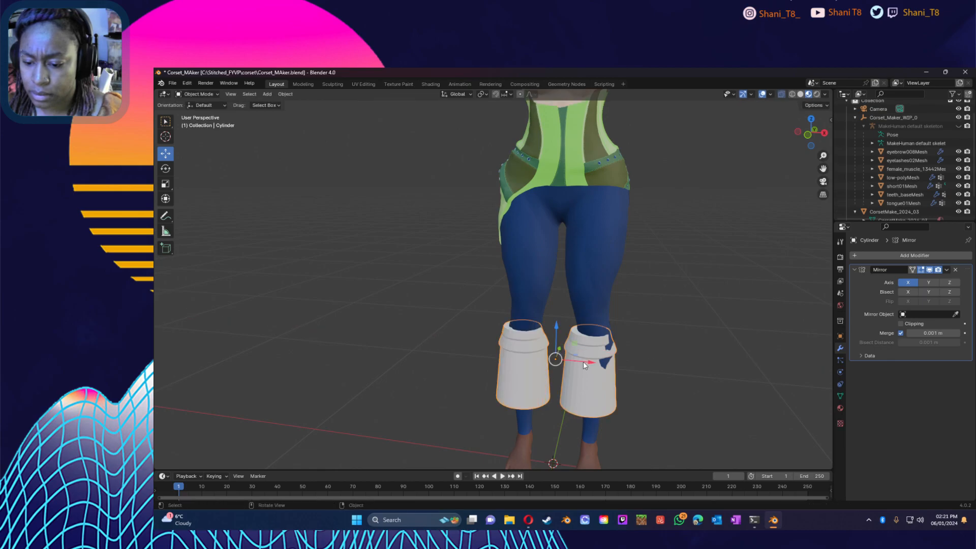
click(596, 365)
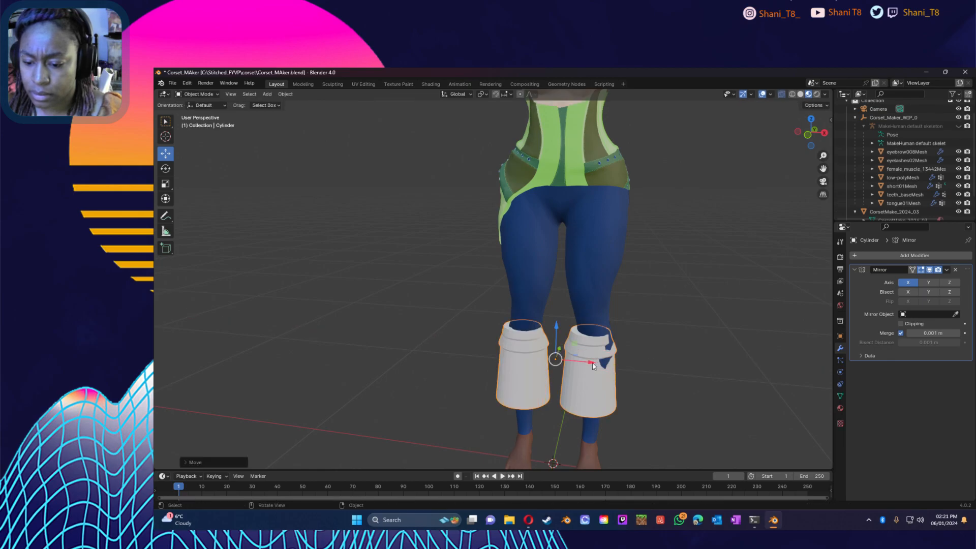
drag(589, 365, 596, 361)
Step: Move the mirrored cylinders very slightly along the Z axis to adjust their height below the knees
middle_drag(548, 412, 794, 402)
key(g)
key(z)
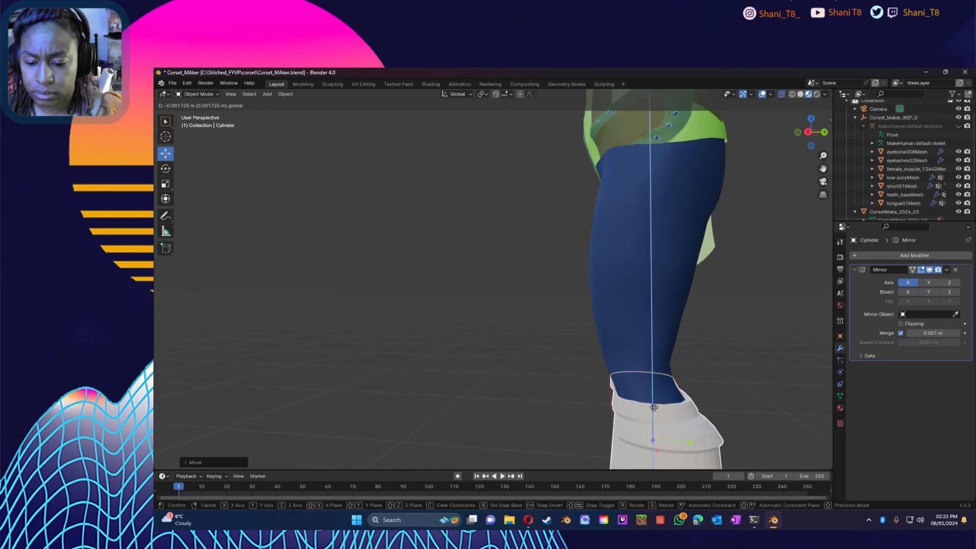
click(655, 409)
middle_drag(661, 411, 745, 423)
scroll(745, 426, down, 2)
mouse_move(604, 373)
middle_down()
mouse_move(617, 363)
mouse_move(608, 356)
middle_up()
Step: Nudge the cylinder's mesh slightly along X in Edit Mode, return to Object Mode, and check the fit around both legs
key(Tab)
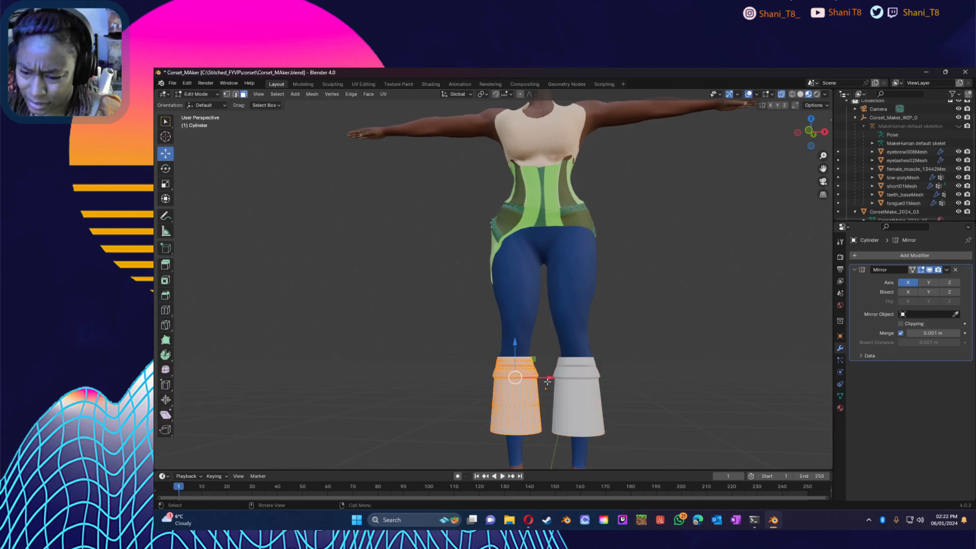
scroll(554, 393, up, 2)
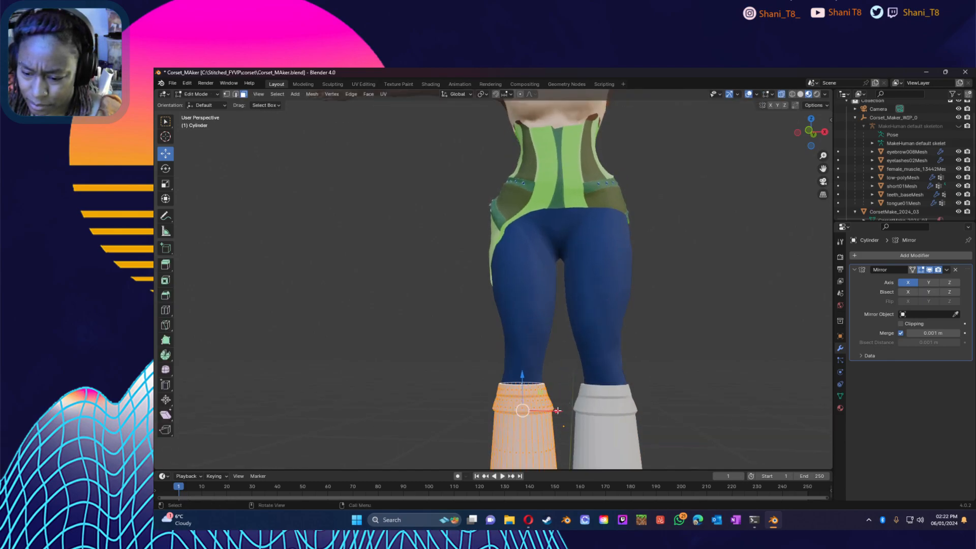
drag(557, 411, 556, 411)
key(Tab)
middle_drag(580, 419, 582, 460)
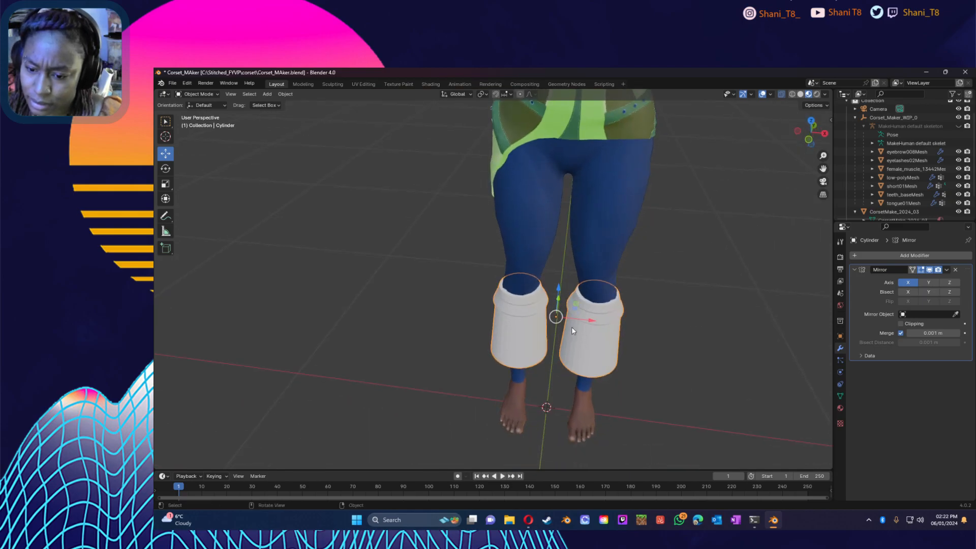
middle_drag(575, 362, 559, 305)
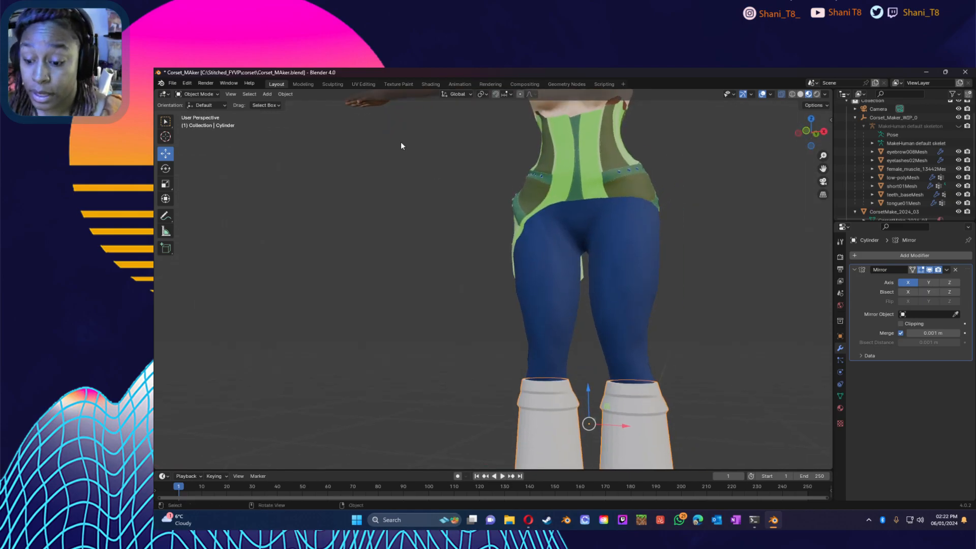
Step: Select the cylinder's bottom face in Edit Mode and move it down along Z to just above the ankle
key(Tab)
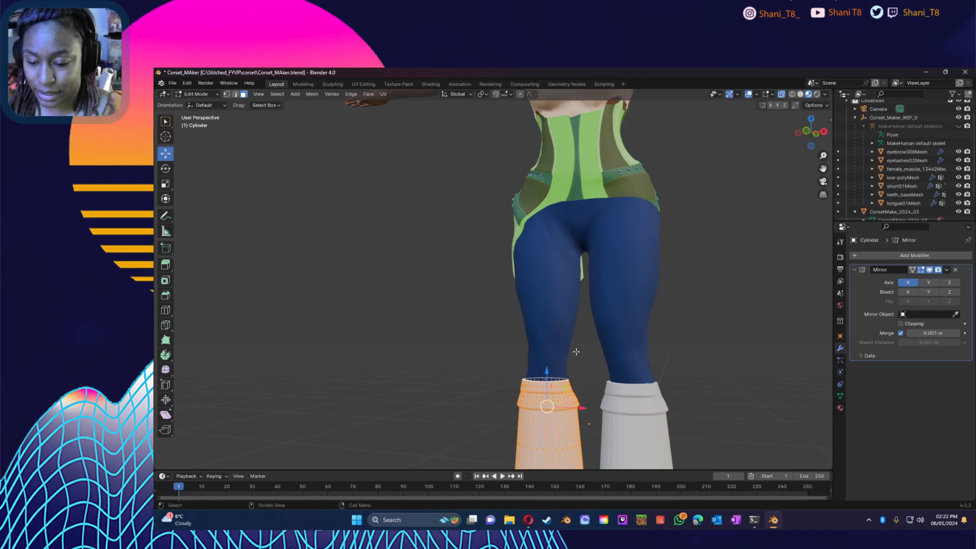
scroll(579, 353, up, 3)
scroll(580, 353, down, 6)
middle_drag(618, 348, 598, 374)
scroll(568, 370, up, 4)
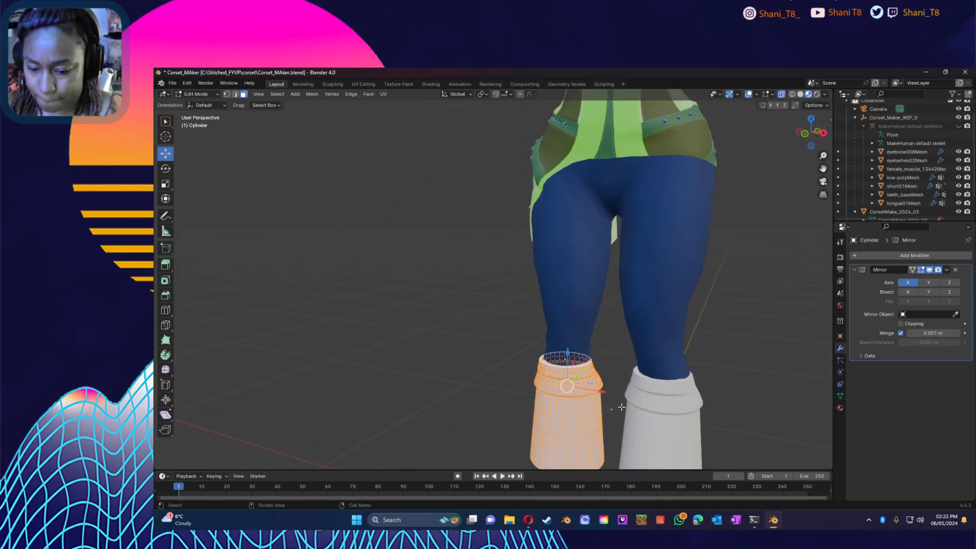
shift+middle_drag(615, 404, 641, 218)
shift+middle_drag(675, 330, 750, 283)
click(661, 270)
click(732, 284)
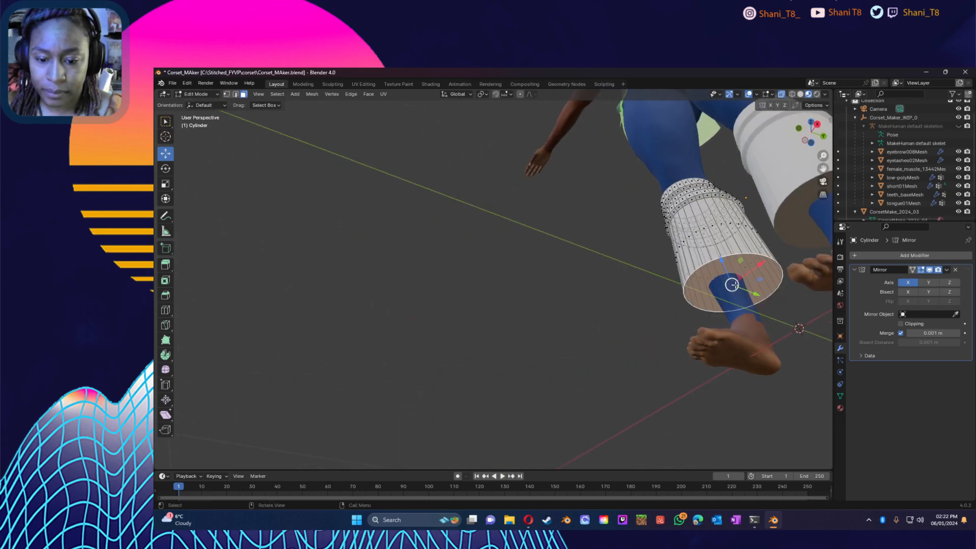
drag(722, 258, 765, 362)
middle_drag(765, 362, 689, 374)
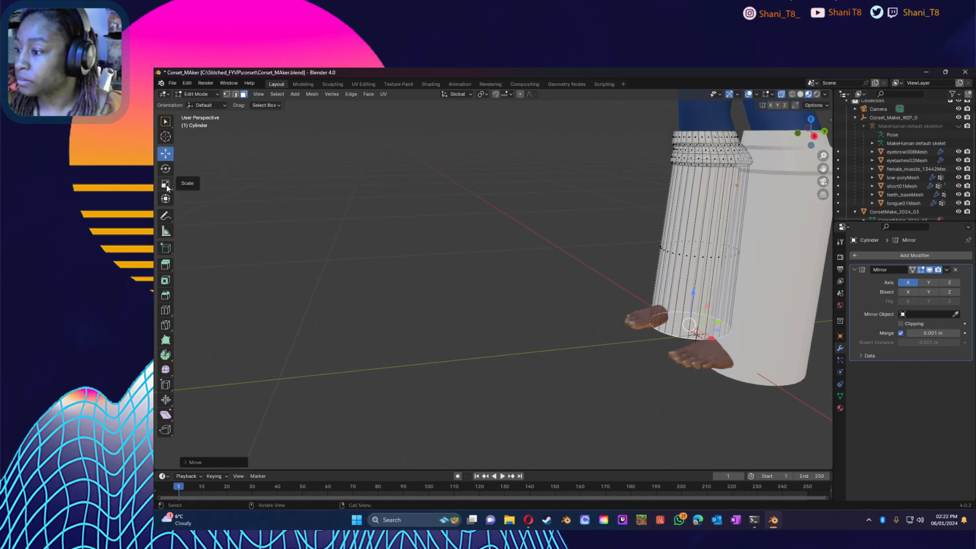
drag(696, 294, 597, 236)
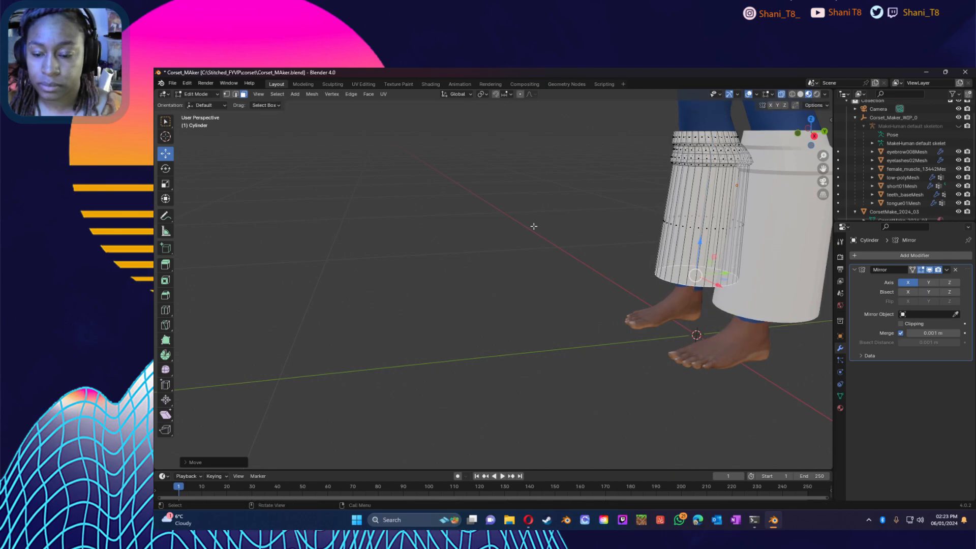
middle_drag(523, 279, 410, 239)
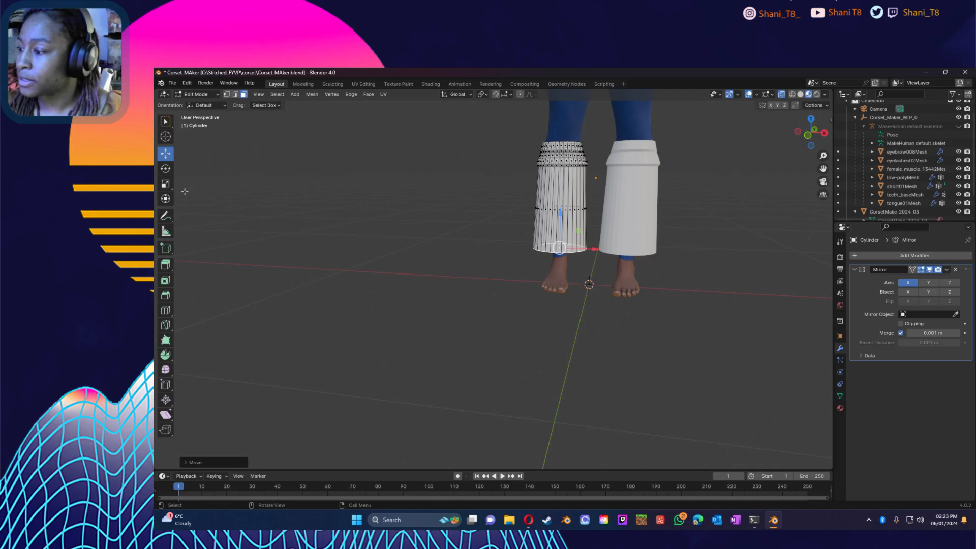
Step: Scale the bottom face slightly along X and extrude it downward about 0.04 m
click(167, 186)
drag(594, 249, 598, 251)
middle_drag(600, 276, 590, 271)
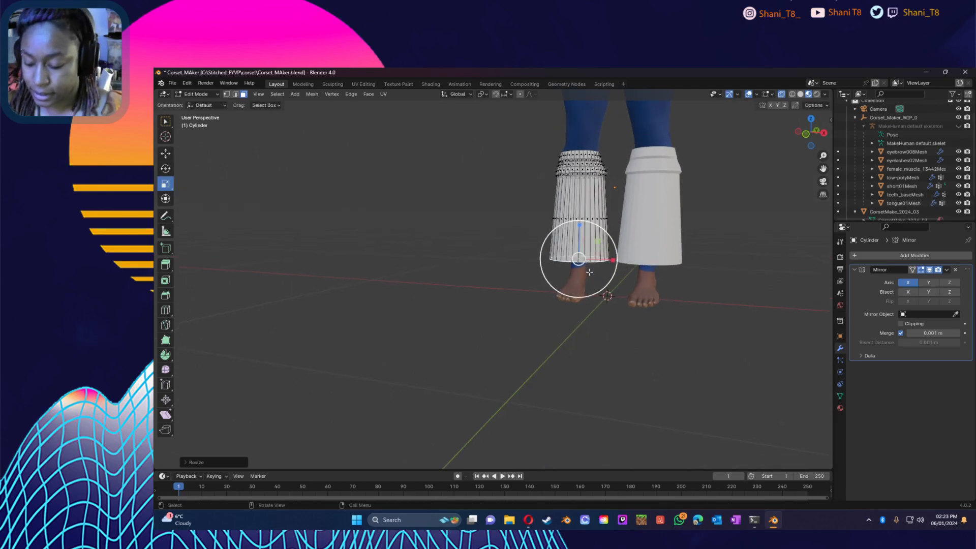
key(e)
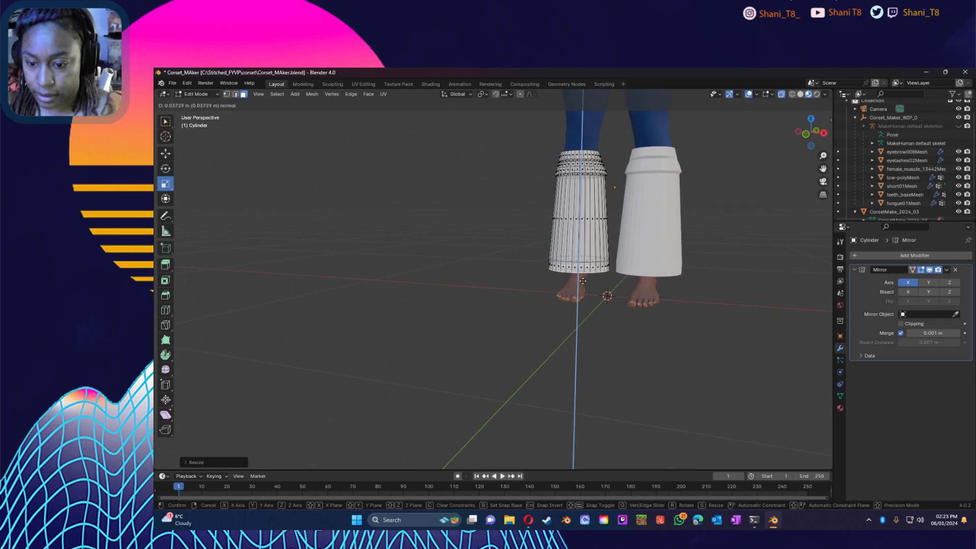
click(583, 283)
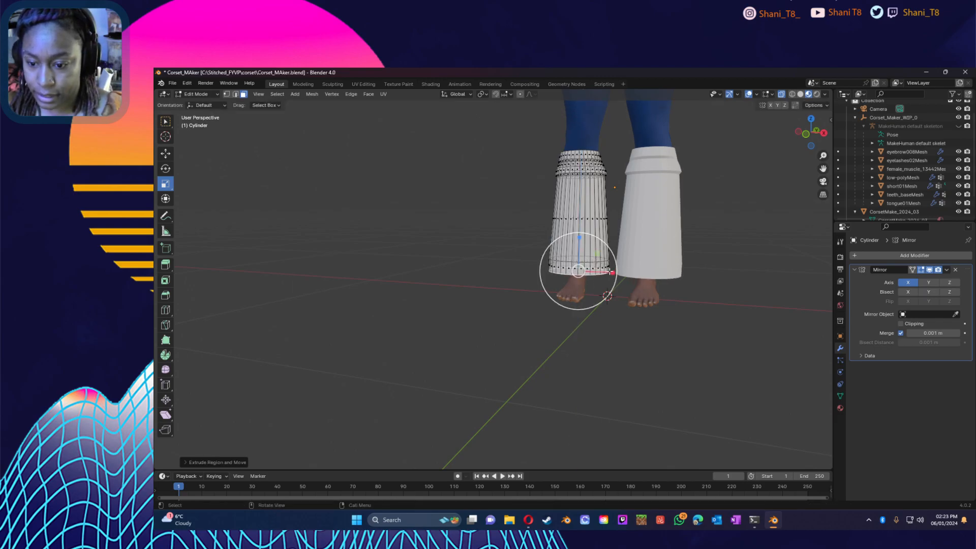
middle_drag(592, 275, 545, 278)
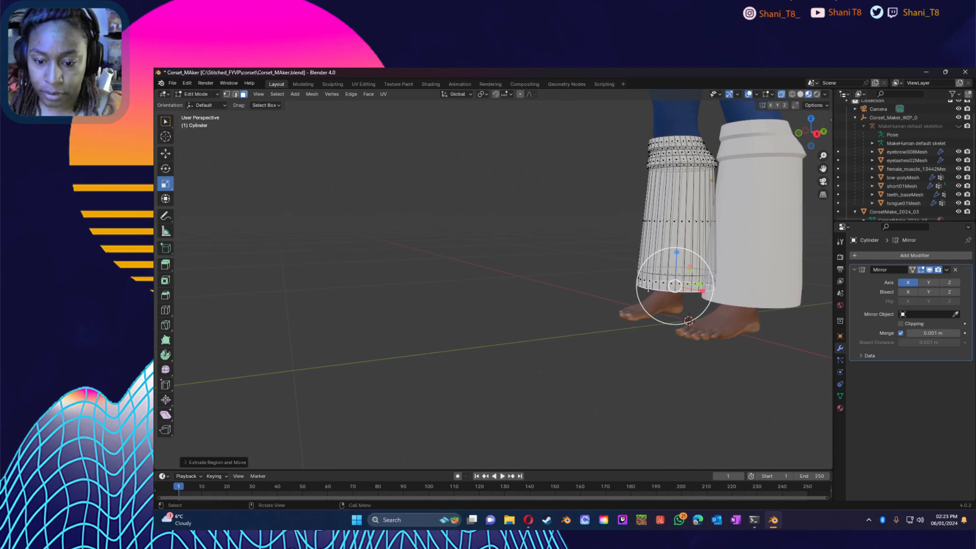
Step: Extrude the bottom face downward in two more short sections, scaling it outward to flare the hem over the foot
drag(701, 284, 704, 293)
key(e)
click(697, 300)
key(e)
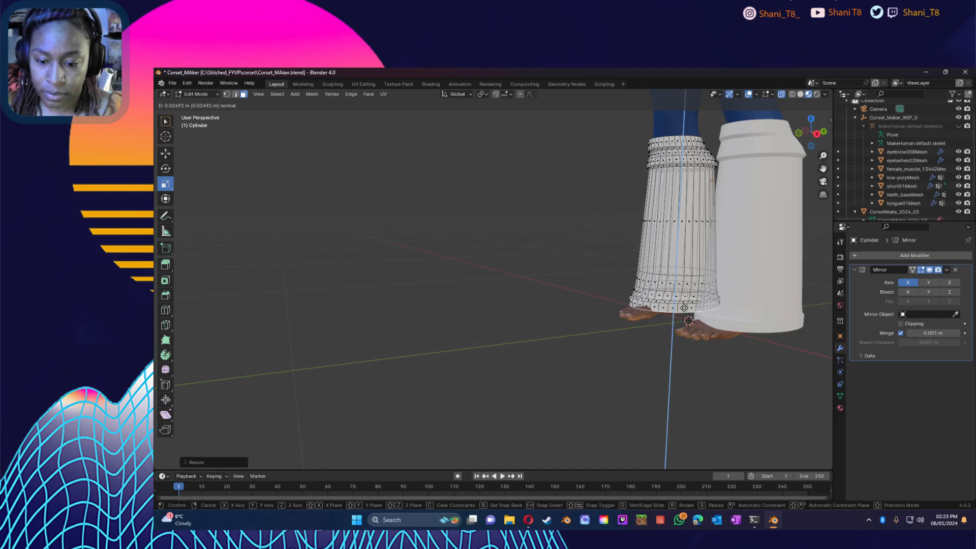
click(683, 308)
drag(698, 302, 702, 306)
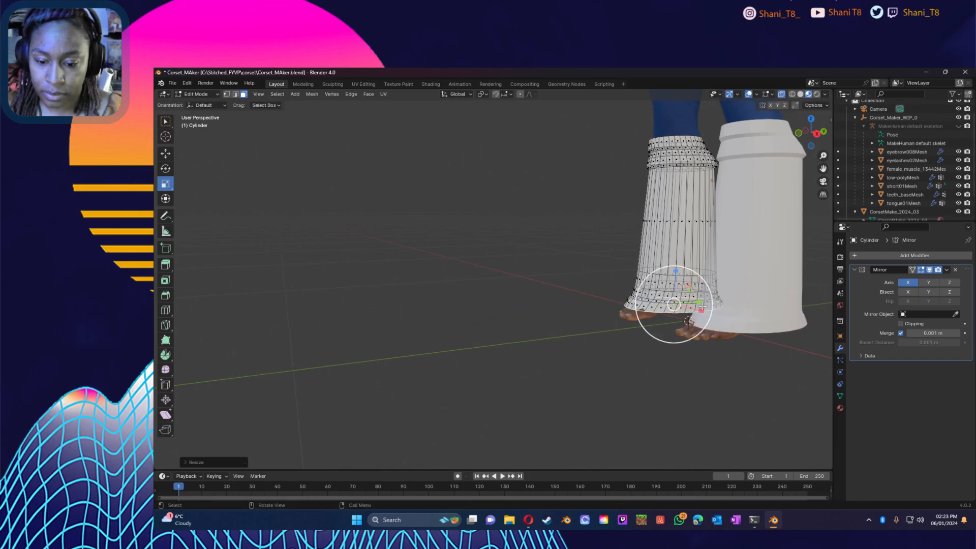
Step: Scale the flared bottom face along the Y axis to lengthen the hem from toe to heel
middle_drag(703, 306, 682, 324)
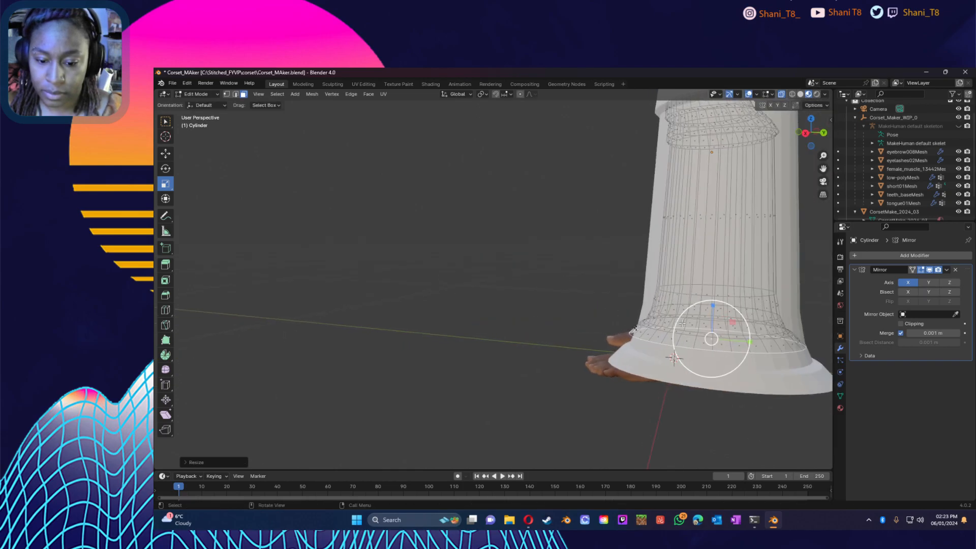
drag(742, 343, 740, 349)
click(740, 348)
key(s)
key(y)
click(748, 348)
Step: Extrude the bottom face slightly downward again and scale the new edge a little outward
key(e)
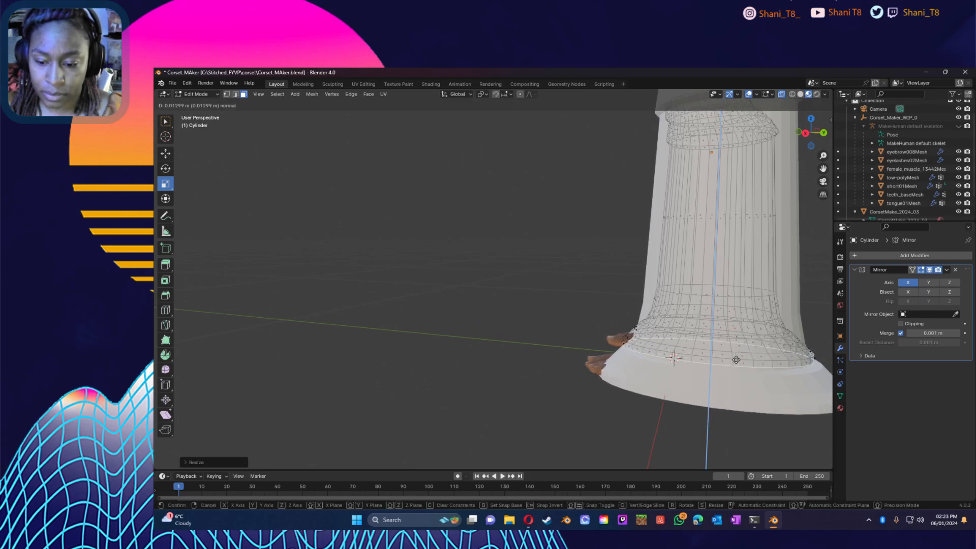
click(737, 363)
drag(743, 355, 745, 355)
middle_drag(624, 299, 647, 275)
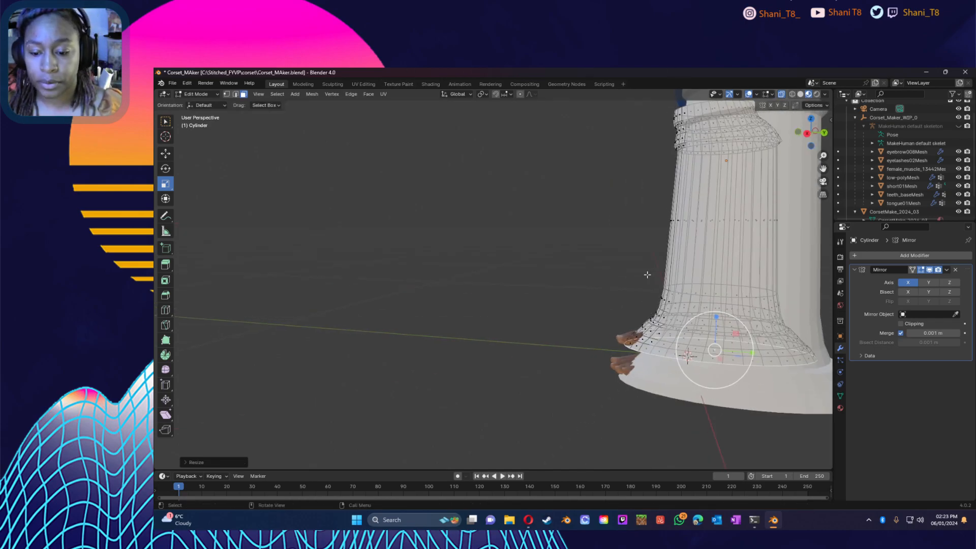
shift+middle_drag(600, 296, 589, 279)
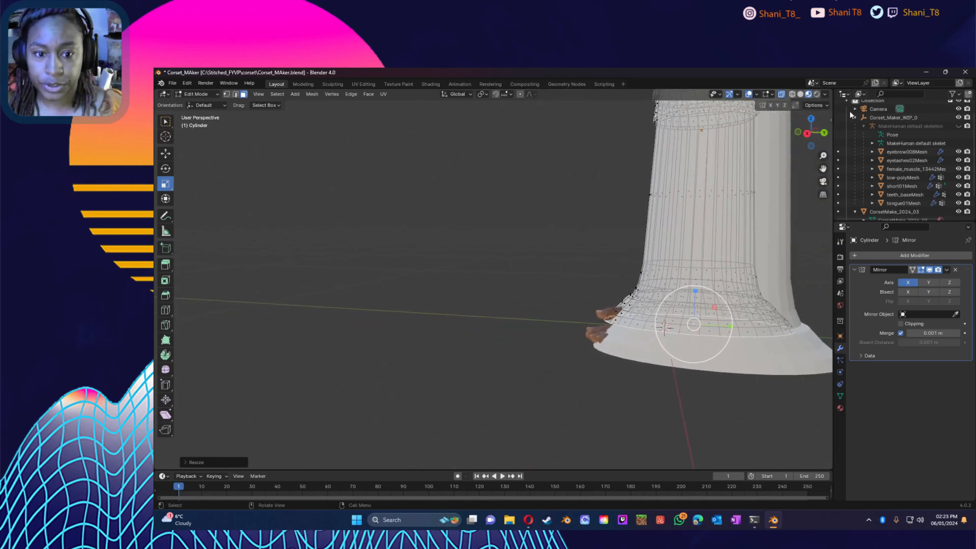
Step: In the right orthographic view, extrude a short band below the hem and scale its bottom face slightly inward
click(808, 134)
shift+middle_drag(614, 249, 695, 259)
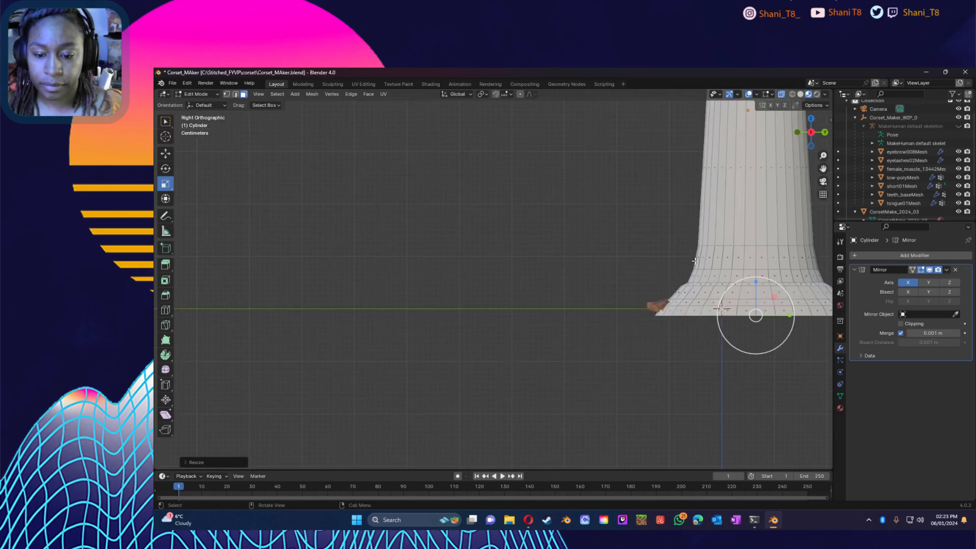
key(e)
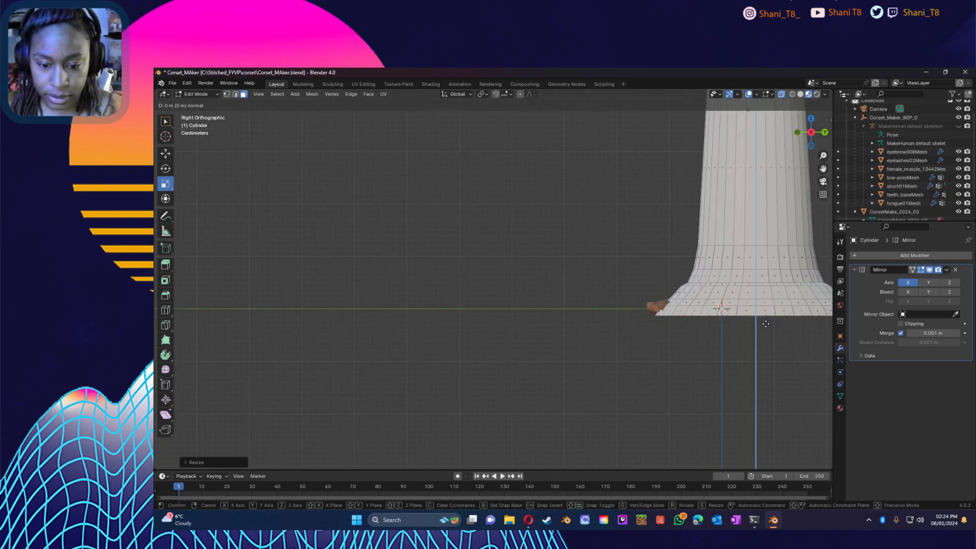
click(773, 330)
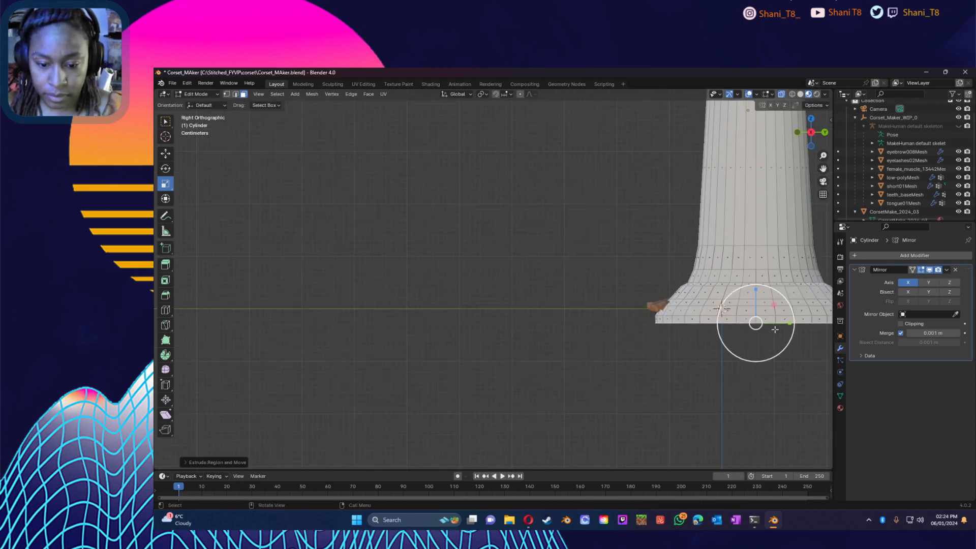
key(s)
click(773, 337)
click(775, 337)
key(e)
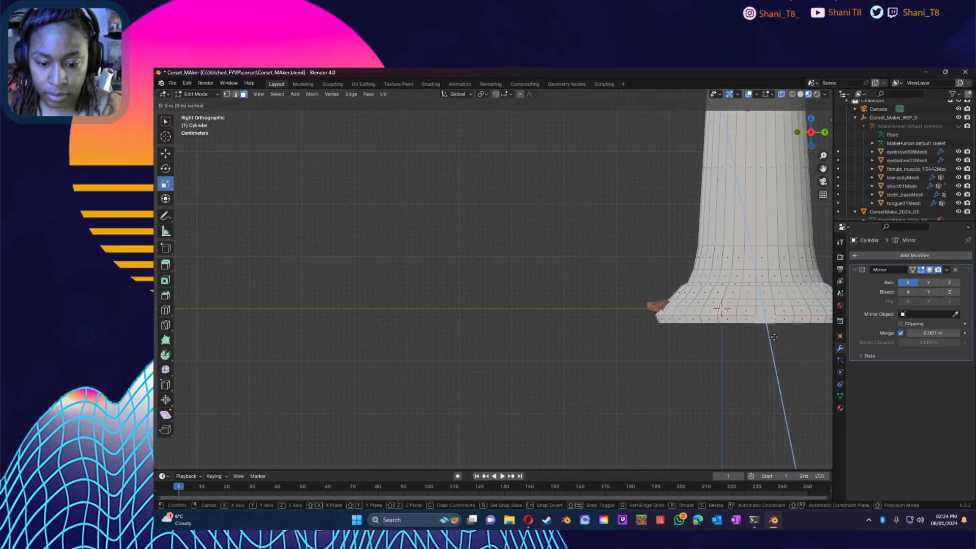
click(773, 339)
key(ctrl+z)
click(779, 344)
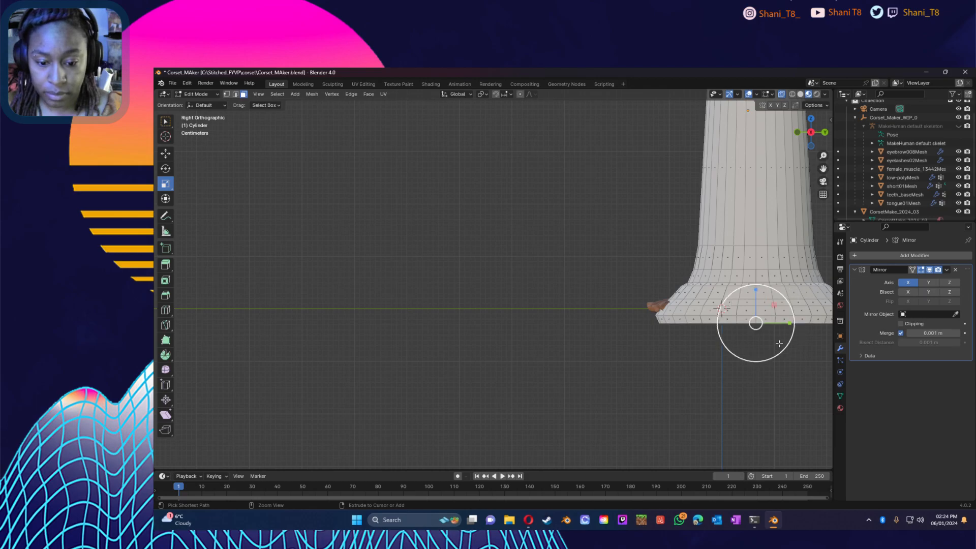
Step: Extrude a thin layer below the hem, scale it to about 0.9, extrude it slightly again, and deselect the mesh
key(e)
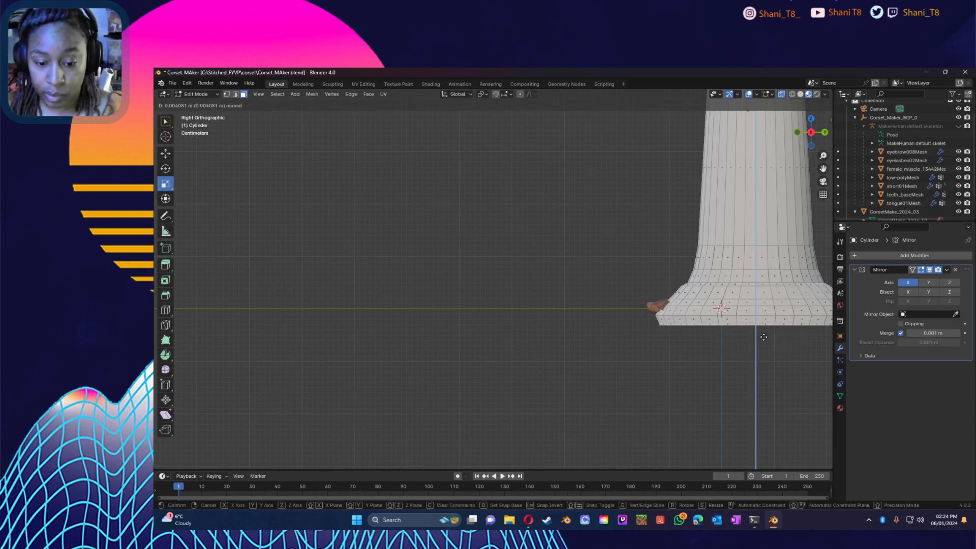
click(772, 335)
key(s)
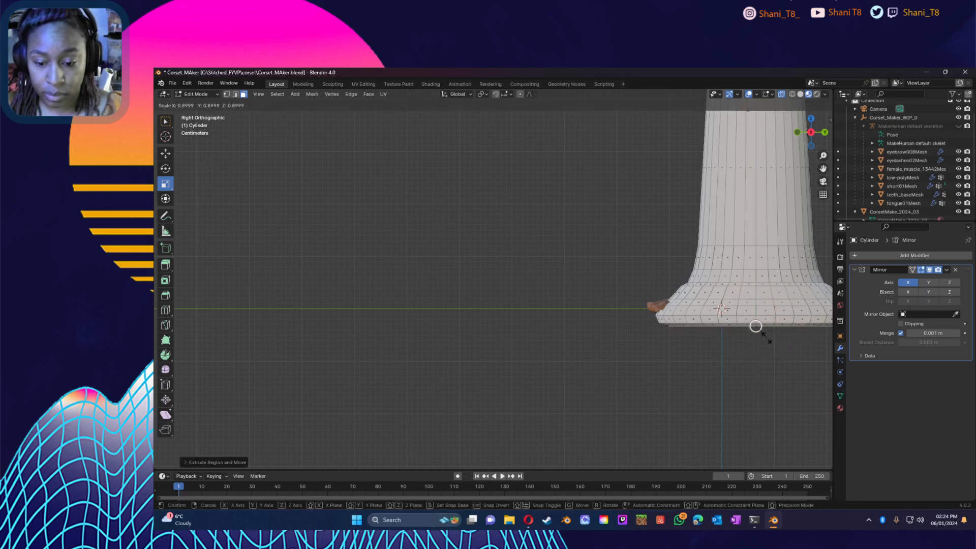
click(770, 340)
key(e)
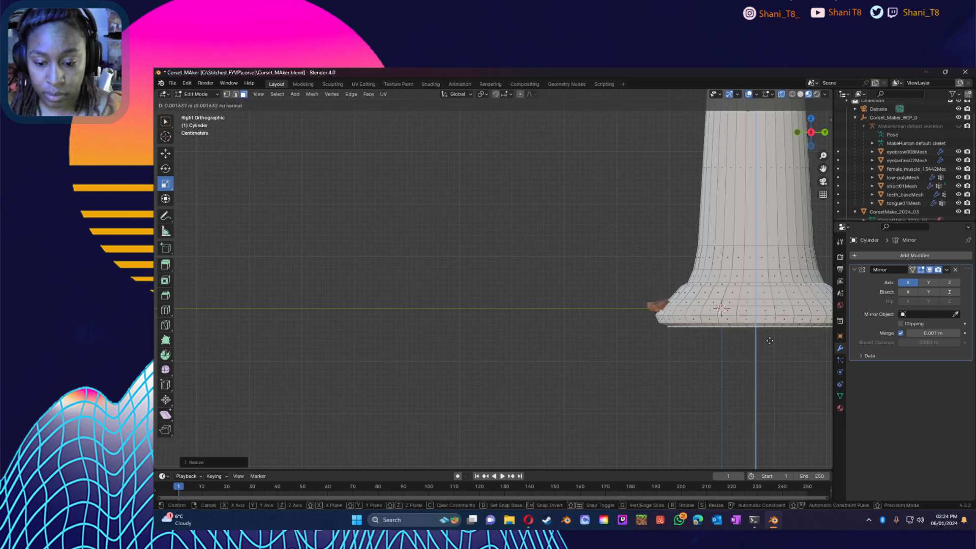
click(770, 342)
click(706, 378)
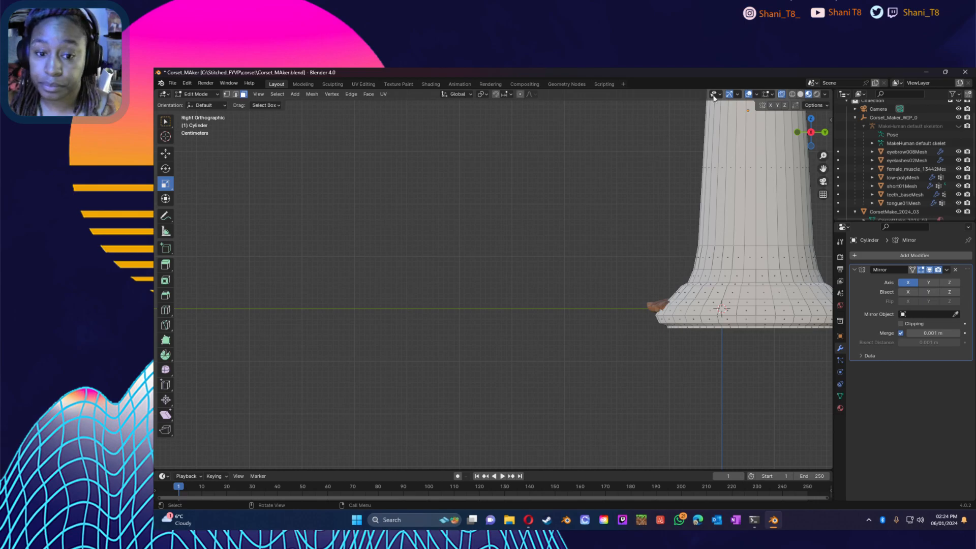
Step: In wireframe shading, box-select the hem's toe-end faces and move them slightly forward along Y with the Move tool
drag(576, 254, 692, 363)
click(792, 94)
drag(582, 234, 686, 349)
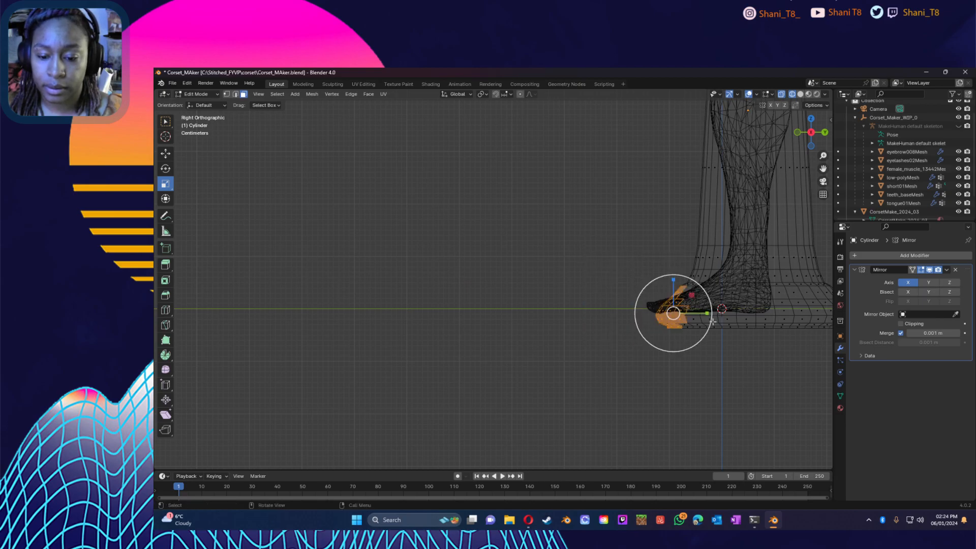
key(shift+space)
key(g)
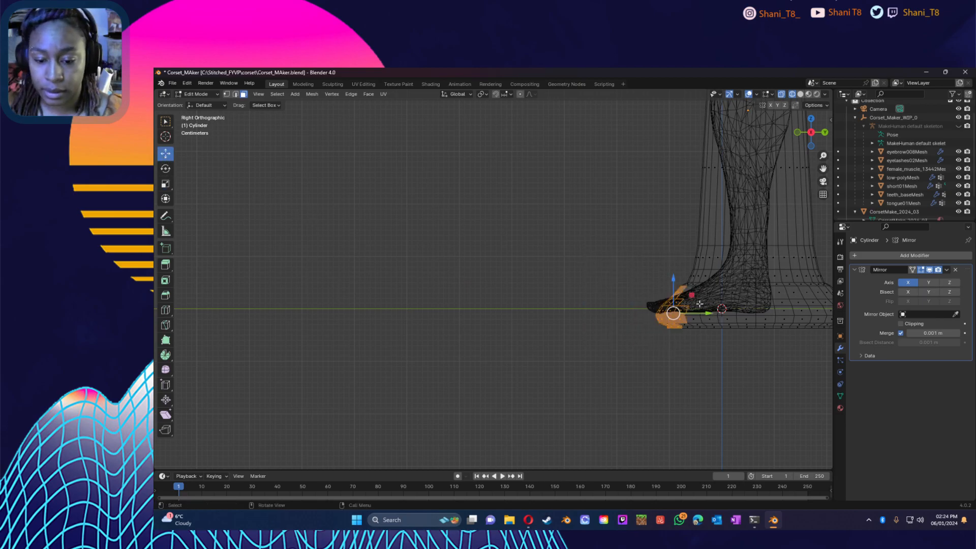
drag(707, 313, 661, 309)
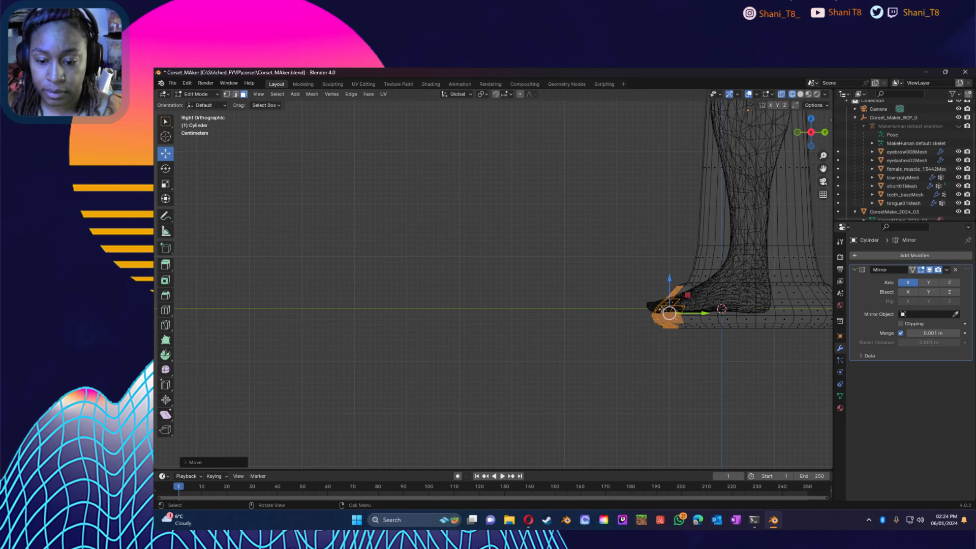
Step: Reselect the frontmost faces around the toes and move them further forward along Y to extend past the foot
click(602, 294)
drag(617, 282, 701, 318)
click(681, 352)
drag(619, 300, 688, 321)
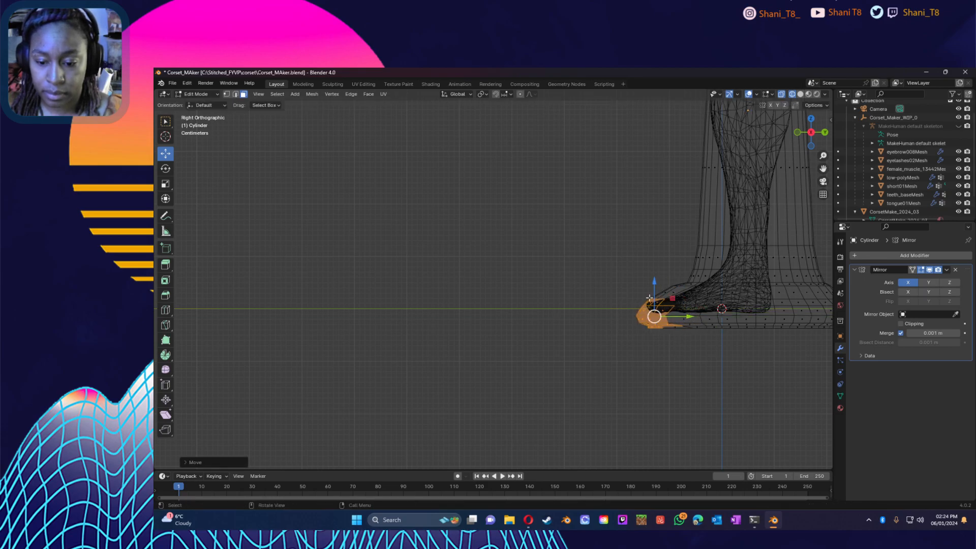
click(676, 346)
Step: Select the outermost toe-tip faces and nudge them a little further forward along Y
drag(656, 281, 678, 294)
drag(667, 259, 670, 263)
click(660, 331)
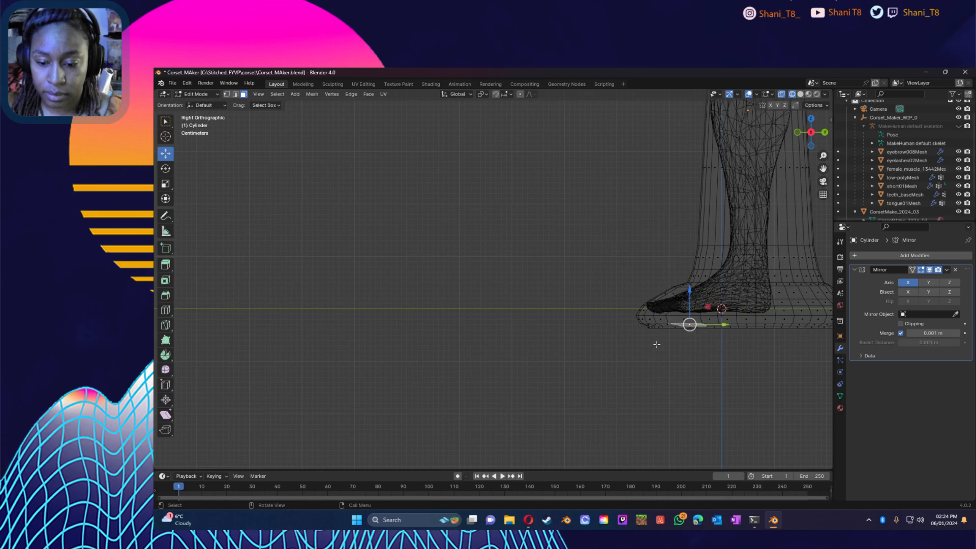
drag(623, 297, 675, 313)
click(670, 270)
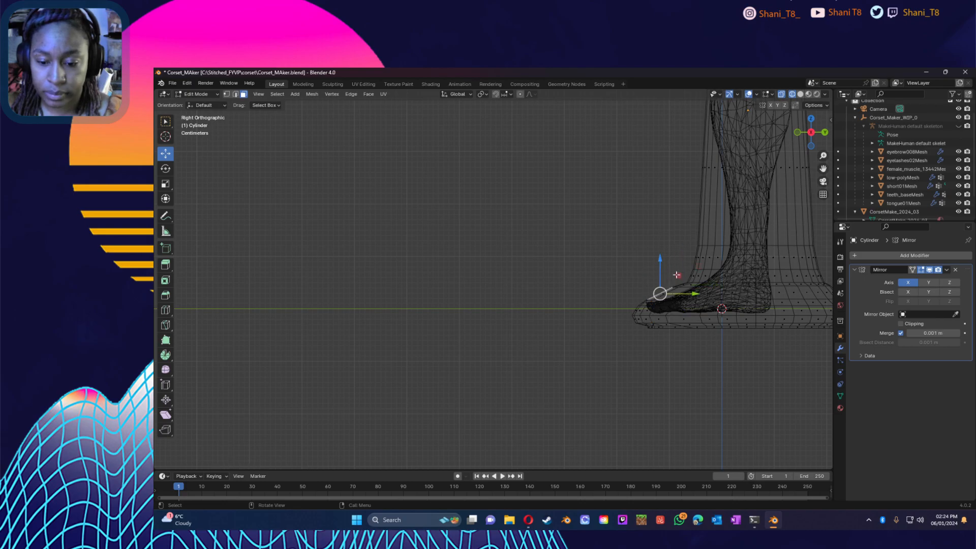
Step: Select the faces above the toes and instep and move them forward along Y to smooth the slope over the foot
click(622, 295)
drag(645, 273, 692, 286)
click(677, 285)
click(641, 292)
drag(660, 282, 715, 287)
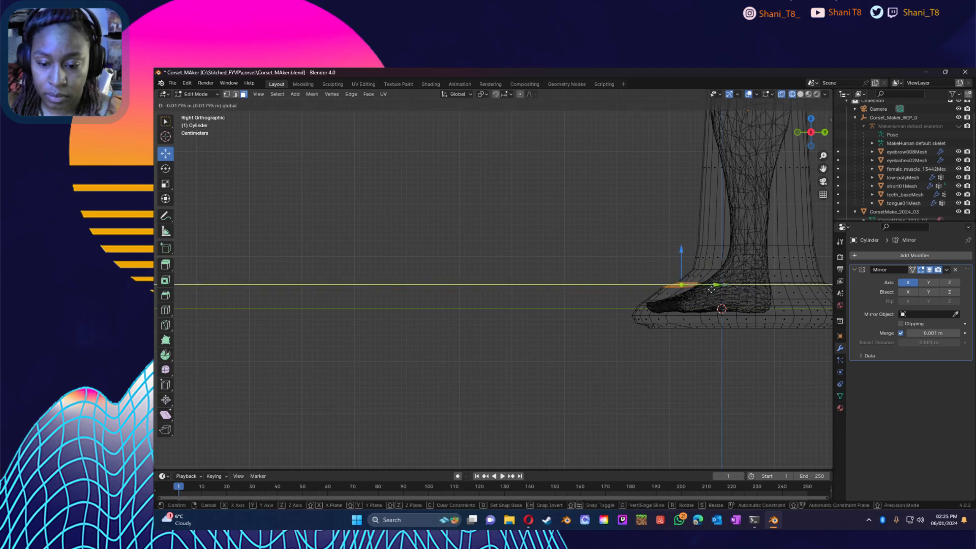
drag(711, 290, 712, 292)
click(644, 279)
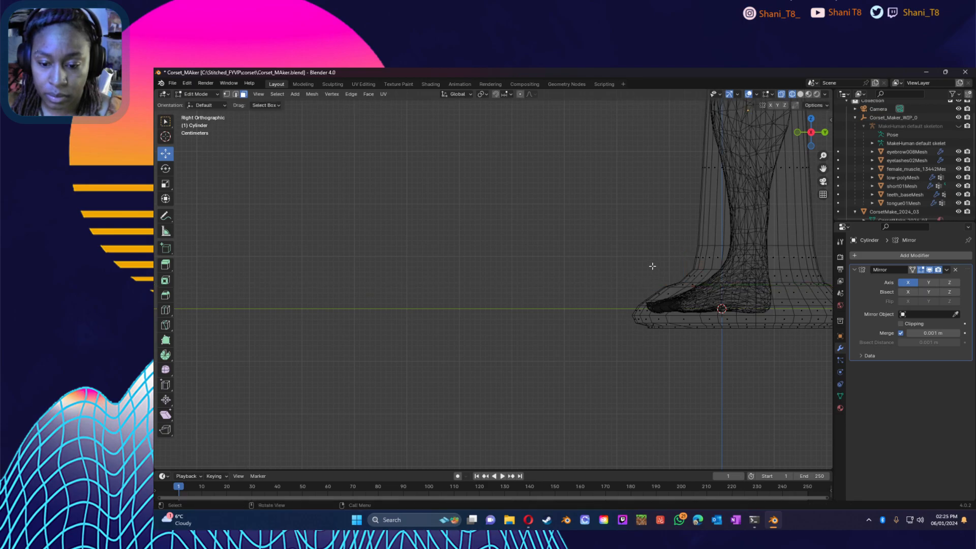
drag(660, 274, 723, 279)
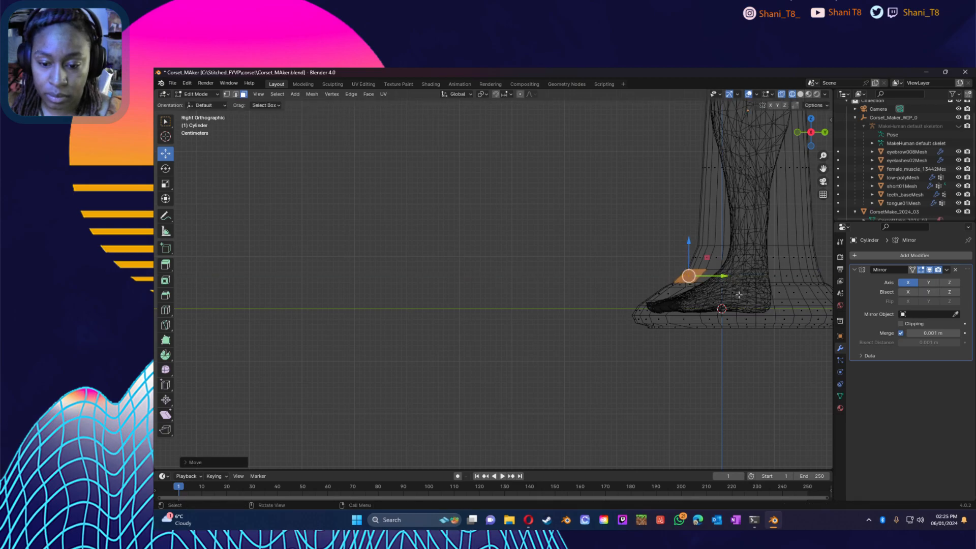
Step: Switch to solid shading and move the hem's heel-end faces slightly inward along Y in the right orthographic view
click(801, 96)
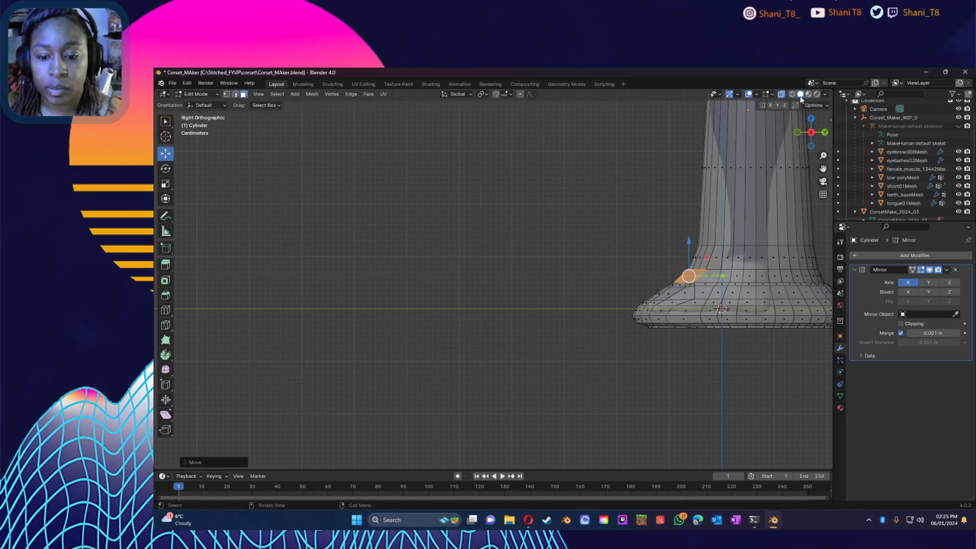
click(647, 367)
mouse_move(733, 367)
middle_down()
mouse_move(704, 367)
mouse_move(723, 365)
middle_up()
click(809, 133)
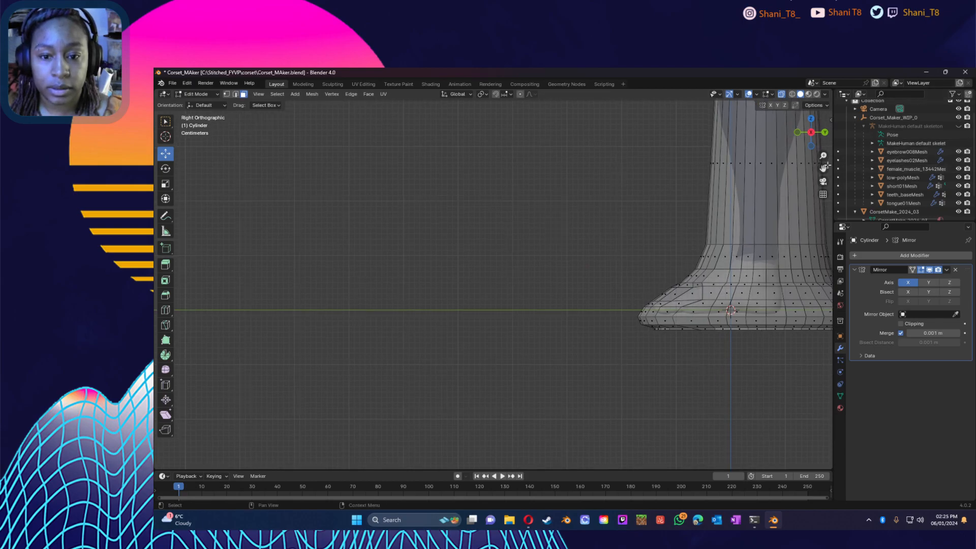
drag(823, 168, 730, 199)
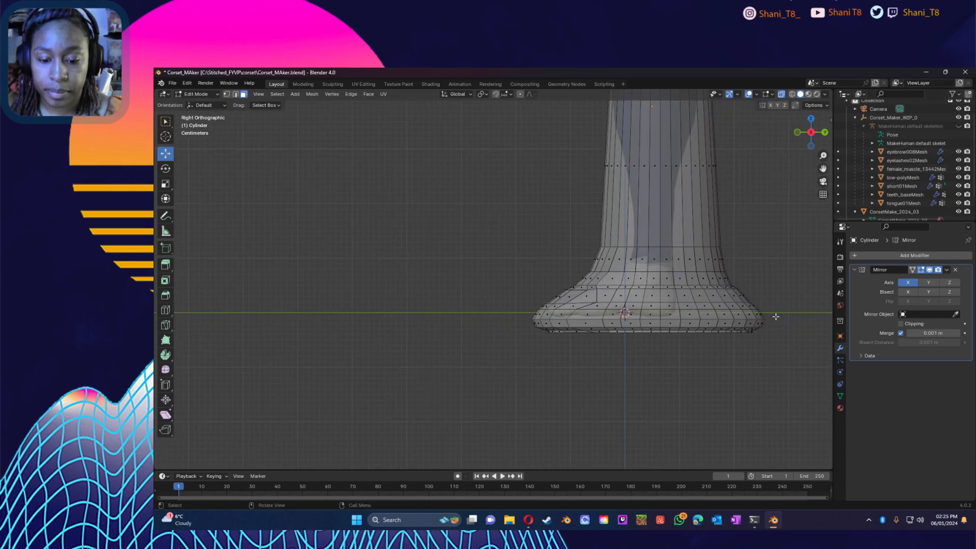
drag(804, 247, 729, 379)
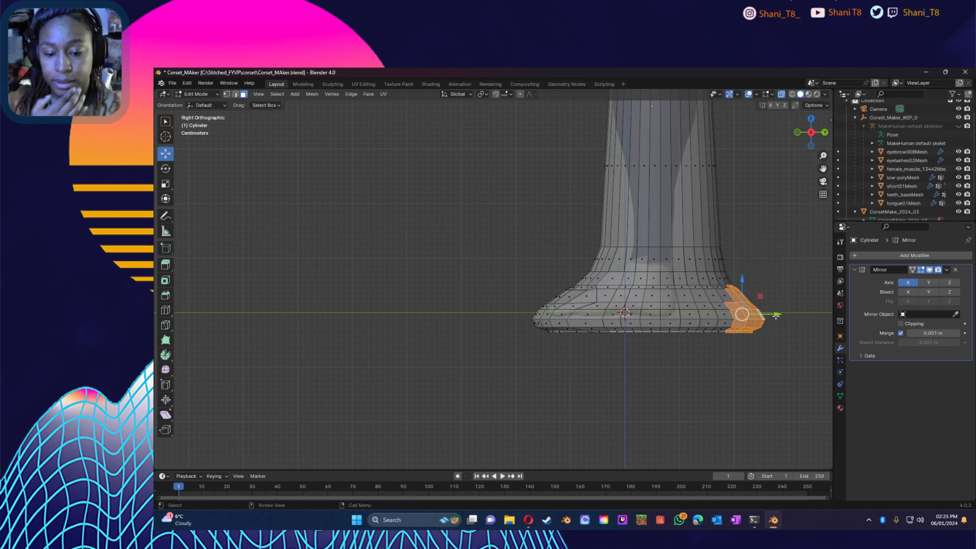
click(779, 333)
drag(808, 344, 794, 351)
drag(801, 396, 735, 283)
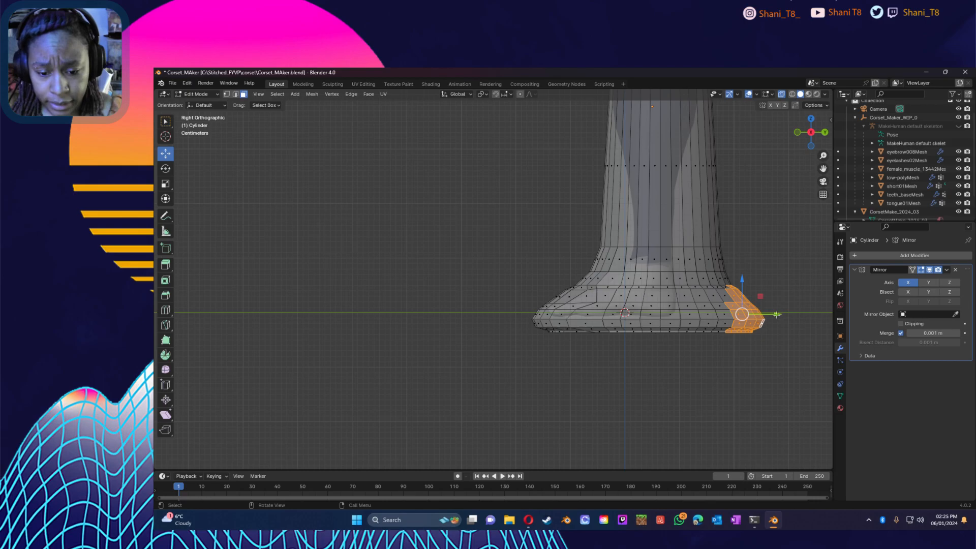
drag(777, 314, 774, 315)
Step: Move the heel-end faces further inward along Y, undo the last nudge, and deselect the mesh
click(791, 354)
drag(785, 372, 731, 278)
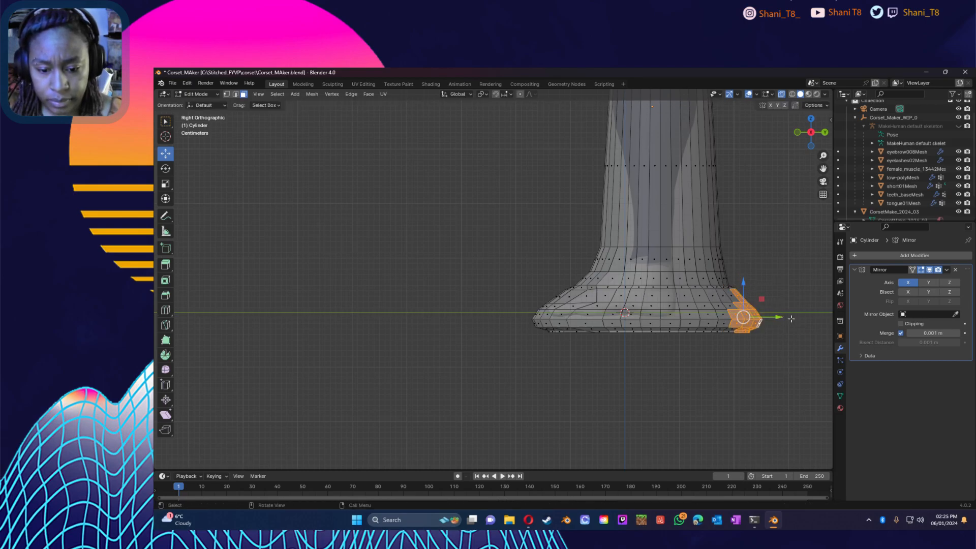
drag(779, 318, 729, 280)
click(768, 344)
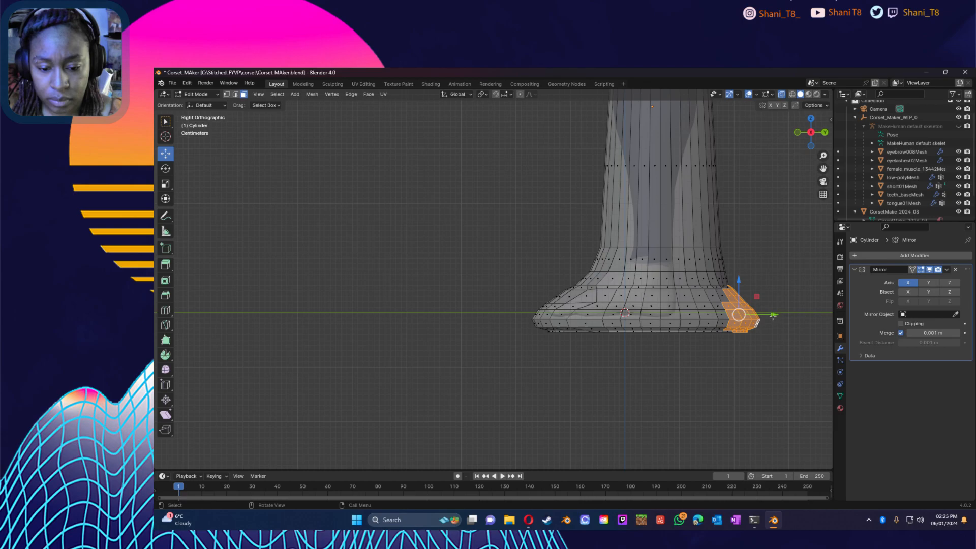
drag(775, 314, 772, 314)
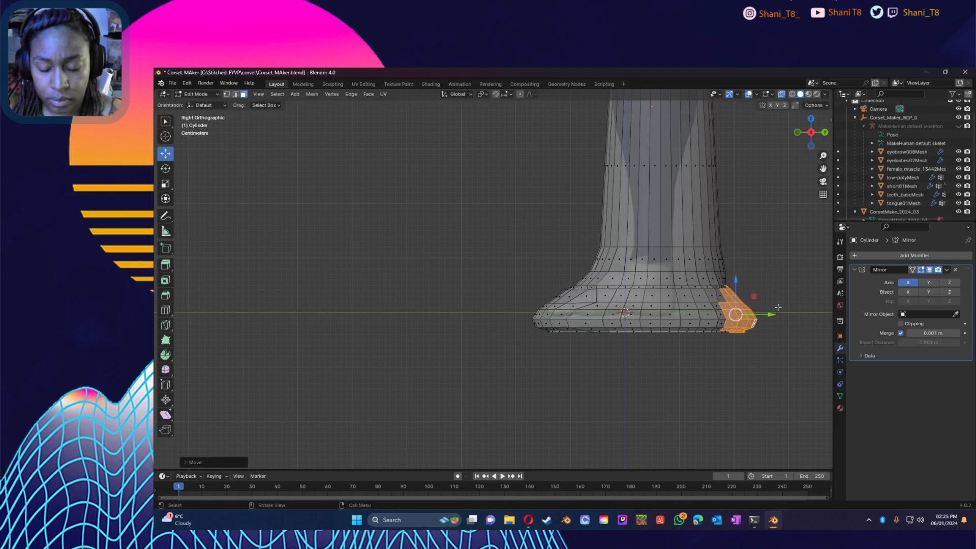
key(ctrl+z)
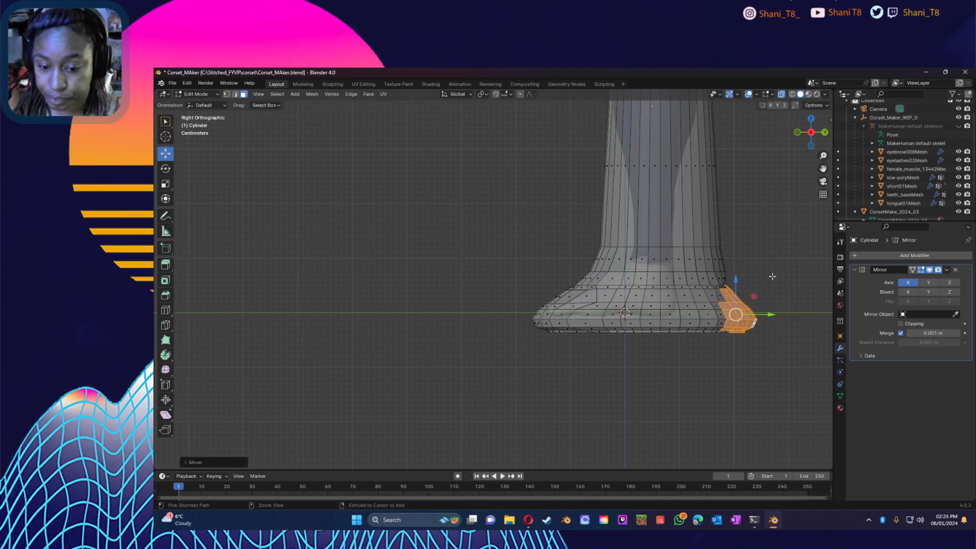
key(alt+a)
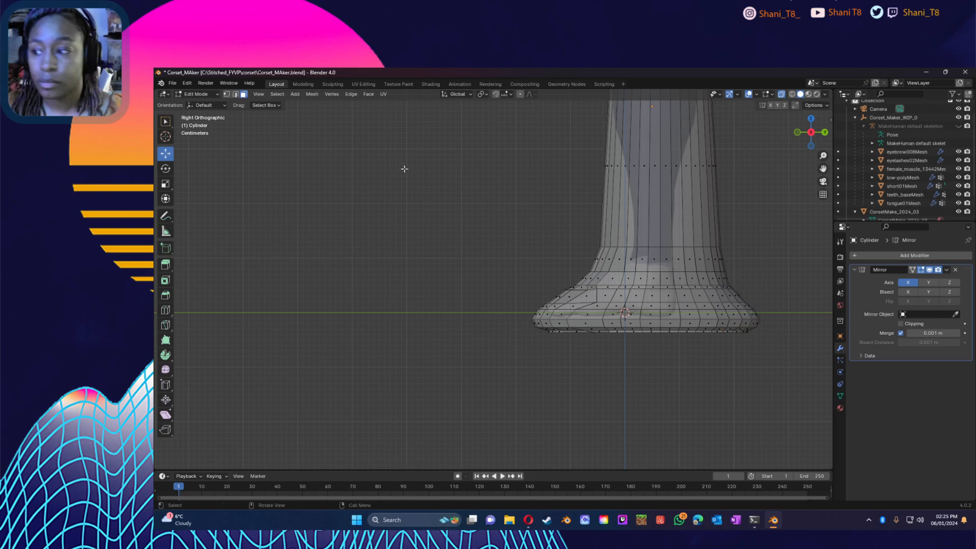
Step: Switch to edge selection, move the outer heel edges inward along Y, and undo the most recent adjustments
click(235, 94)
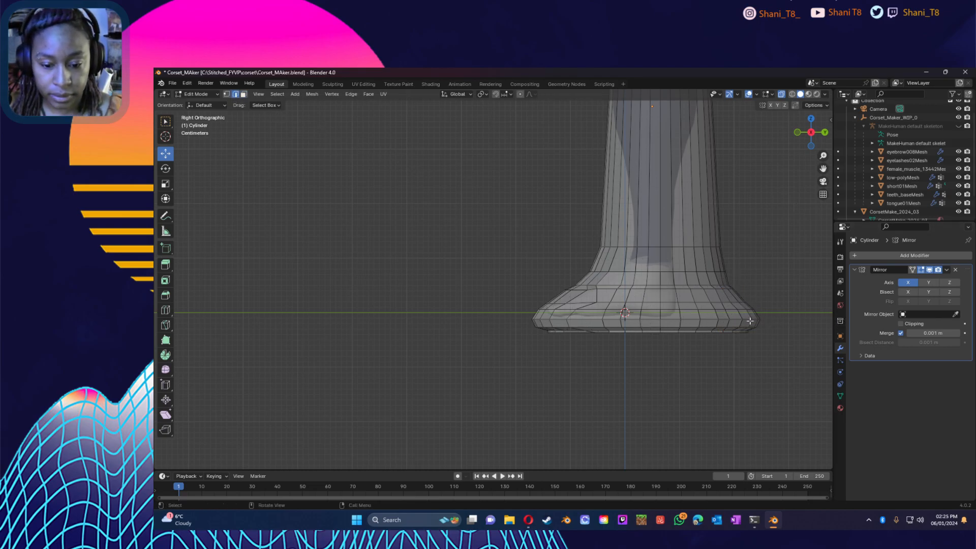
mouse_move(778, 324)
mouse_down()
mouse_move(734, 316)
mouse_move(781, 327)
mouse_up()
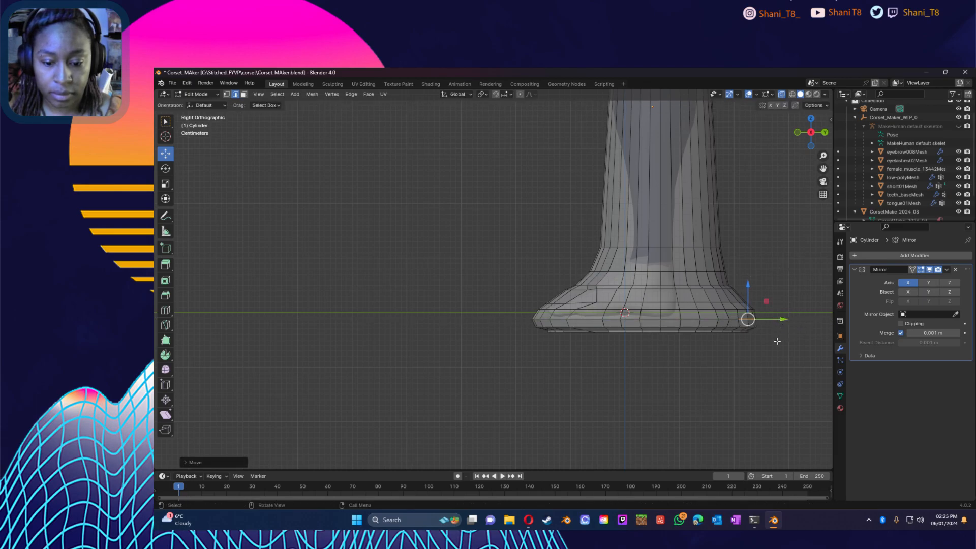
click(765, 334)
click(772, 308)
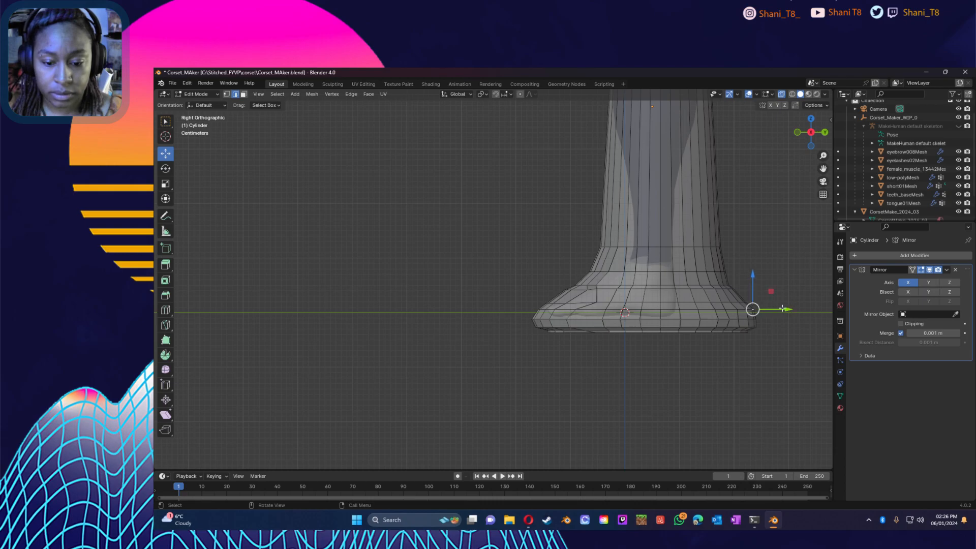
click(787, 304)
drag(800, 348, 770, 327)
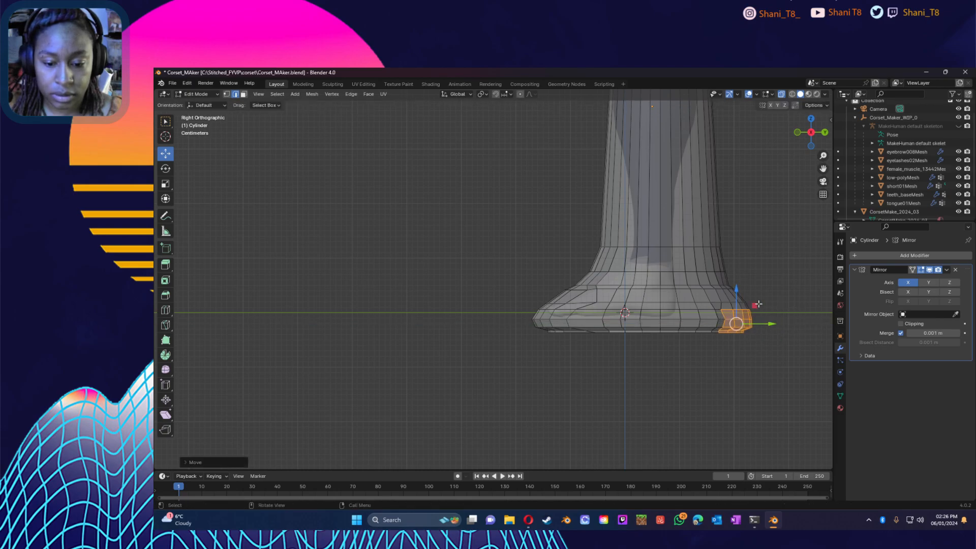
key(ctrl+z)
key(ctrl+z)
key(ctrl+z)
Step: Box-select the outermost lower heel edges and move them inward along Y
drag(796, 365, 727, 295)
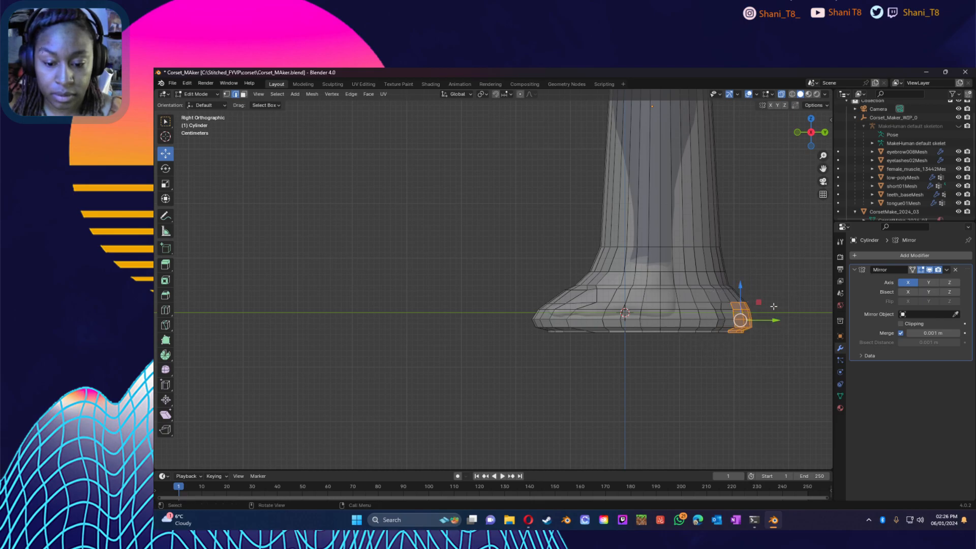
drag(777, 319, 764, 333)
click(749, 351)
Step: Try to move individual edges near the heel inward along Y, and undo the attempts
click(725, 315)
click(728, 319)
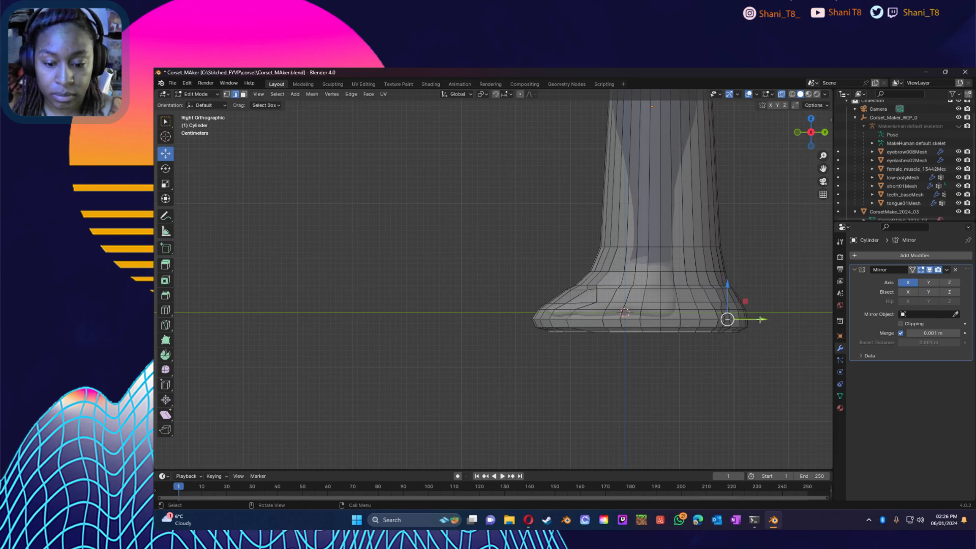
drag(762, 320, 758, 323)
click(766, 338)
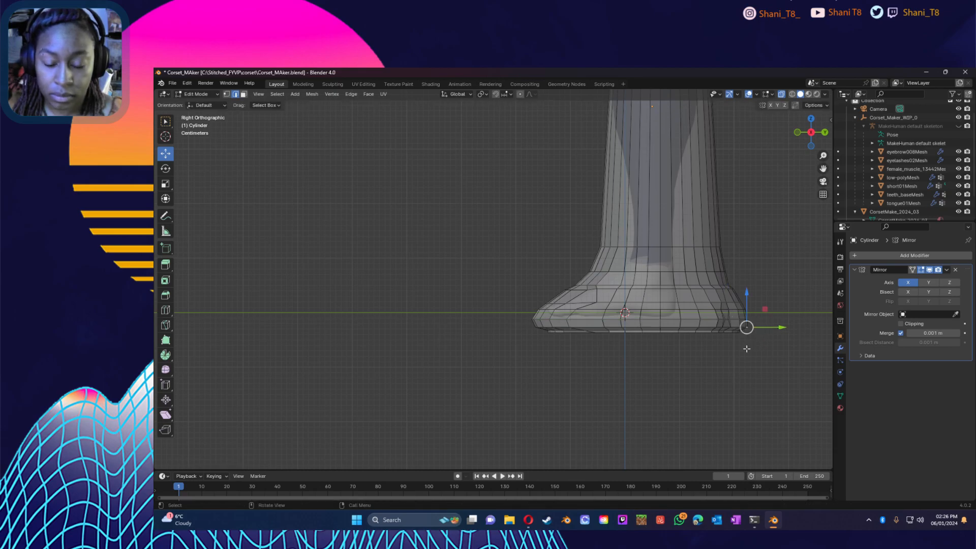
key(ctrl+z)
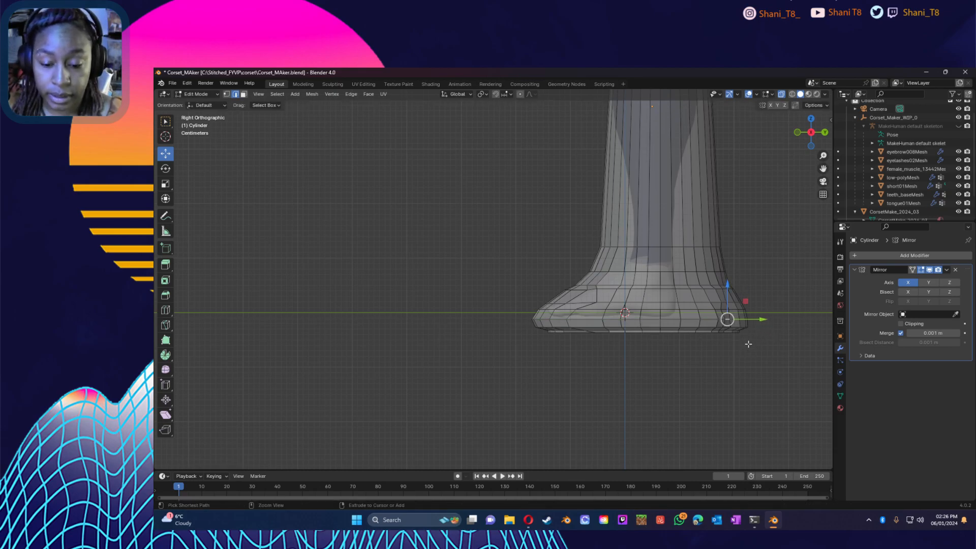
click(732, 322)
click(755, 315)
mouse_move(778, 317)
mouse_down()
mouse_move(730, 322)
mouse_move(769, 319)
mouse_move(763, 325)
mouse_up()
key(ctrl+z)
click(798, 348)
click(780, 360)
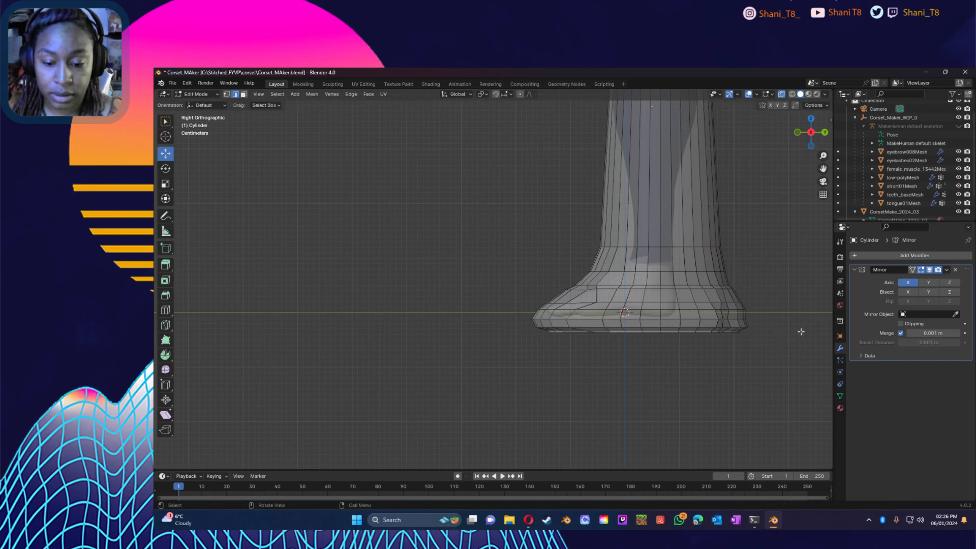
Step: Select the edges across the middle of the heel and move them slightly inward along Y
drag(778, 321, 731, 317)
click(771, 319)
click(774, 326)
drag(778, 314, 732, 304)
drag(782, 326, 773, 329)
click(770, 356)
Step: Box-select the lower heel edges twice, widening the selection, and move them inward along Y each time
drag(788, 371, 719, 297)
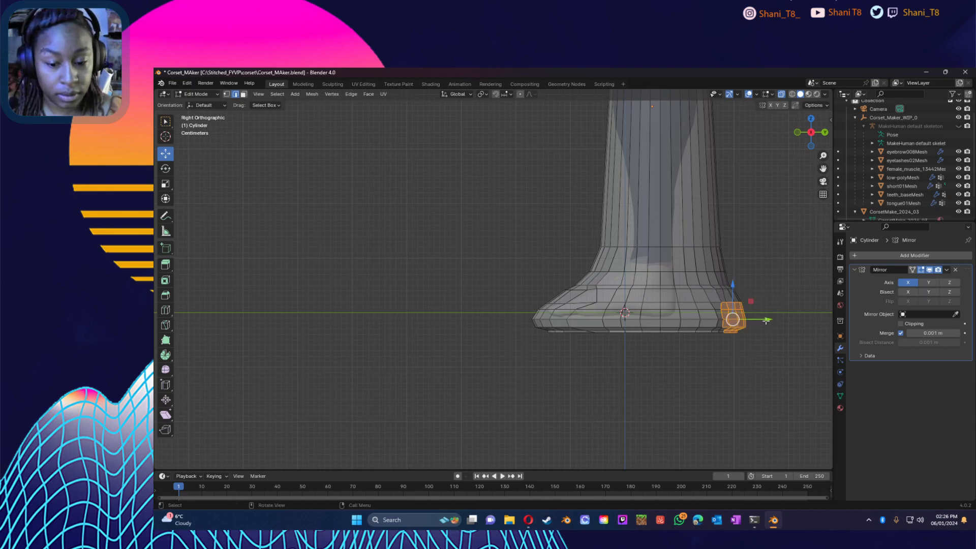
drag(763, 321, 763, 323)
click(778, 367)
drag(781, 373, 703, 301)
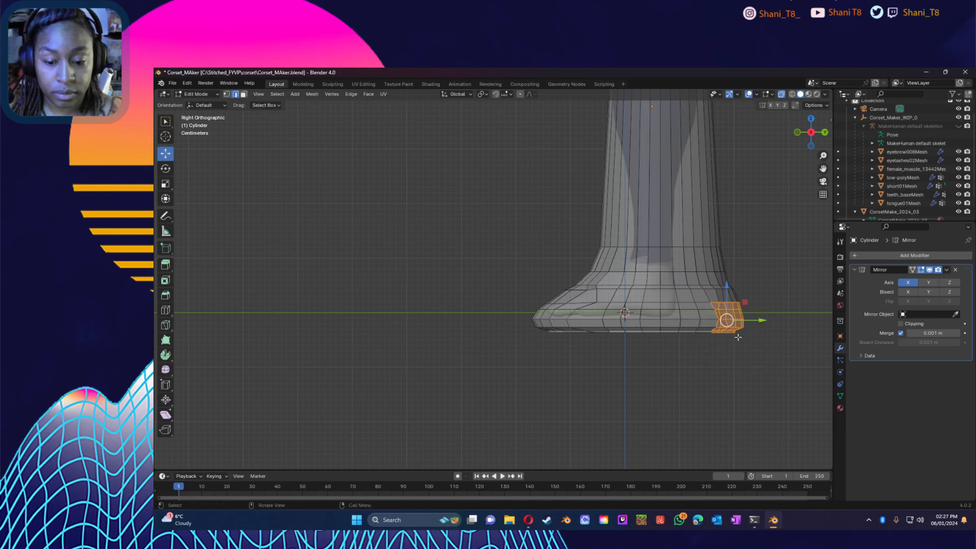
drag(765, 319, 761, 322)
click(743, 351)
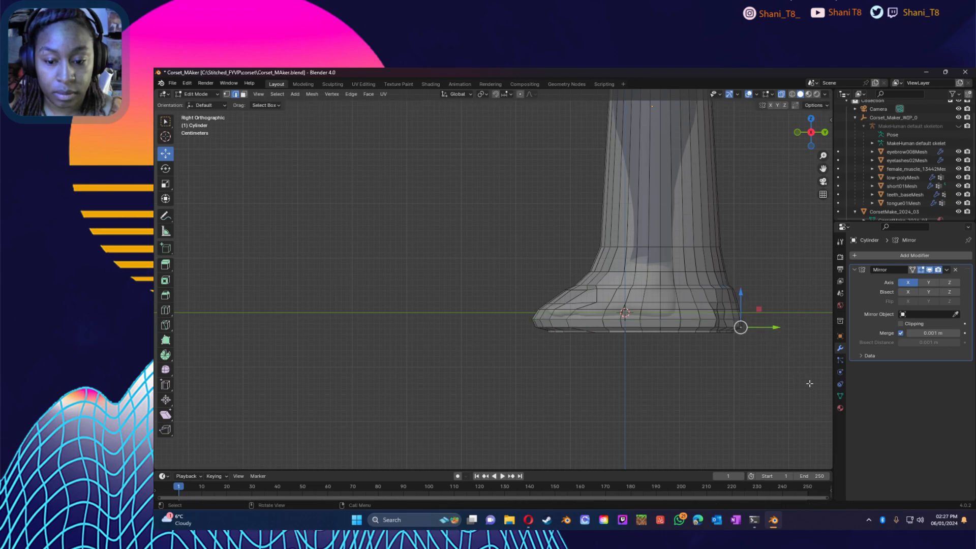
Step: Select the back edges from the ankle down to the sole and move them inward along Y
drag(801, 387, 701, 240)
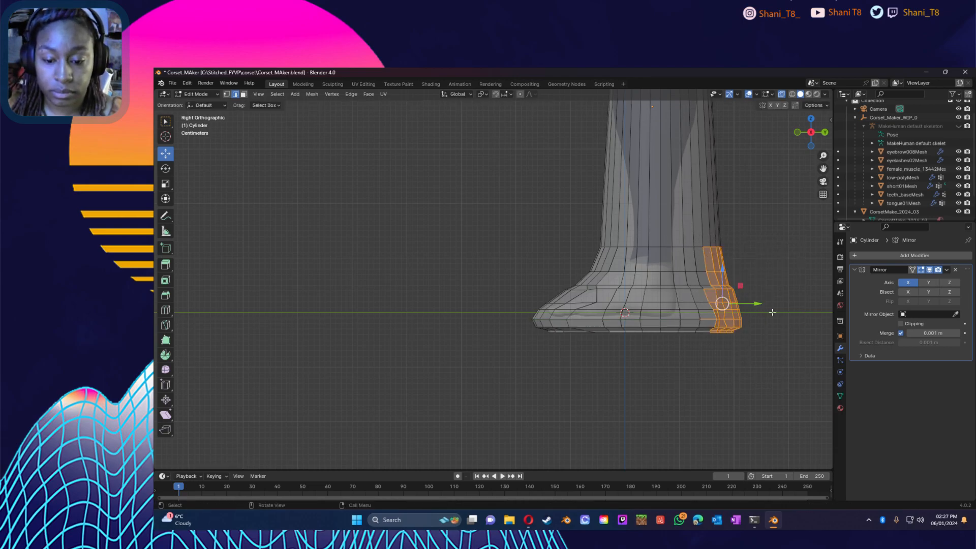
drag(760, 304, 733, 309)
click(704, 321)
click(702, 309)
click(772, 323)
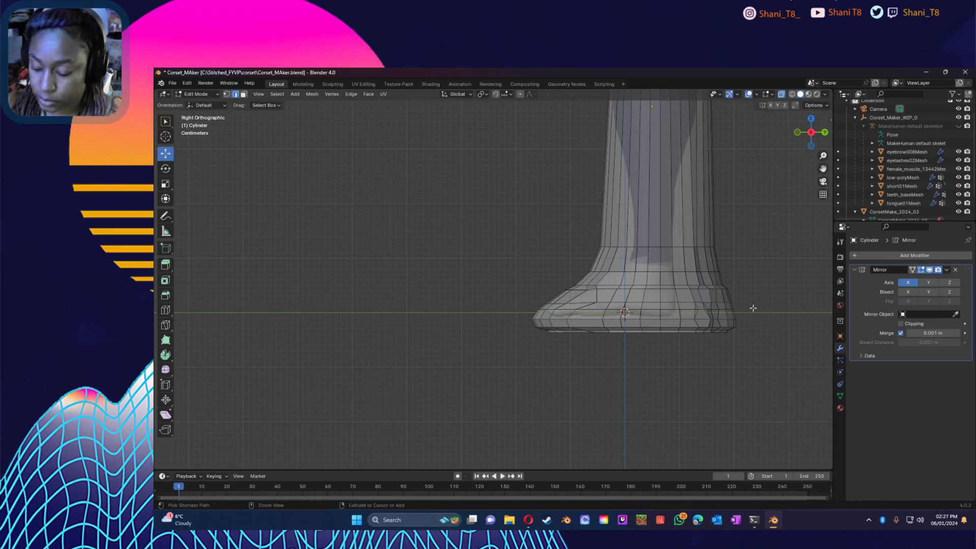
Step: Adjust the edges across the lower heel slightly along Y and deselect them
drag(790, 307, 683, 314)
drag(743, 308, 745, 310)
click(757, 343)
drag(758, 361, 732, 321)
click(753, 356)
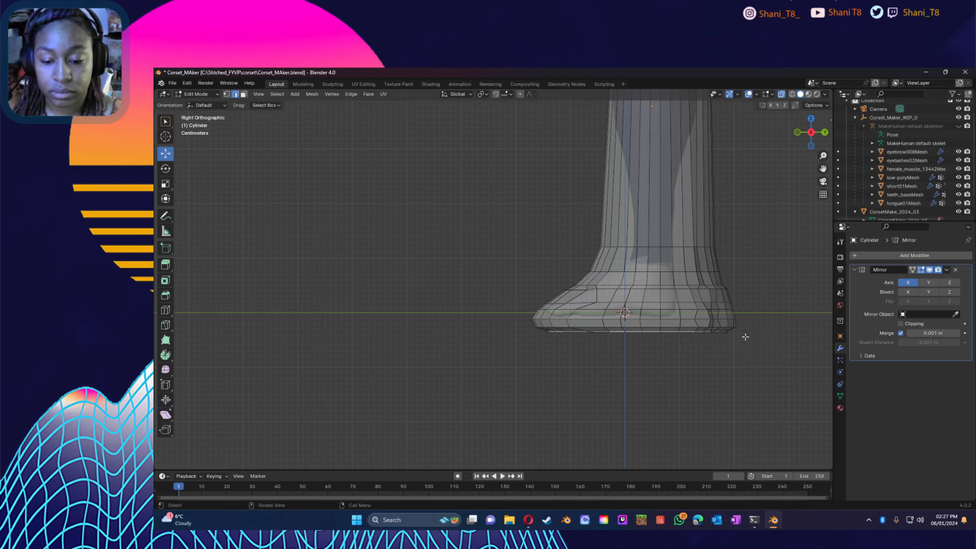
Step: Reselect the full back section from ankle to sole, move it further inward along Y, and deselect it
drag(761, 351, 682, 239)
drag(746, 303, 734, 304)
click(741, 350)
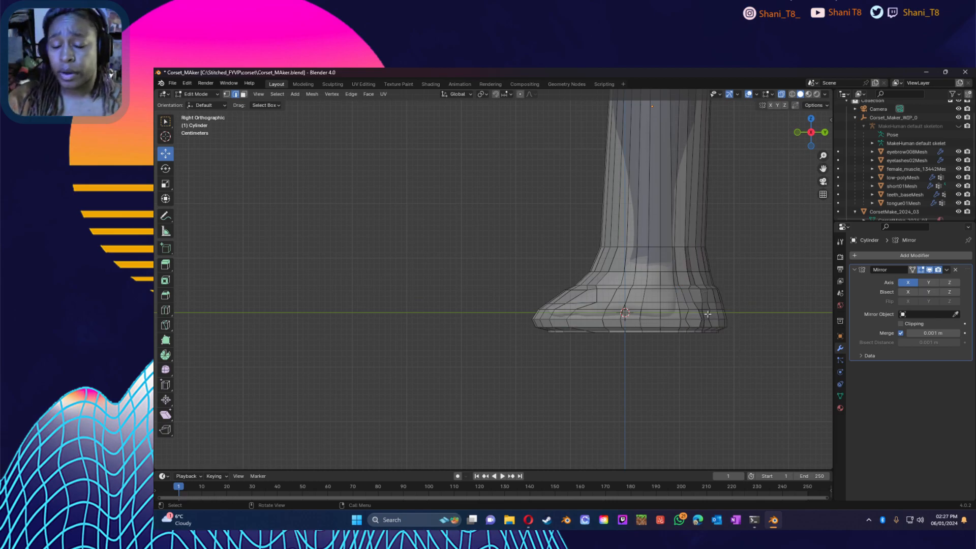
Step: Switch to vertex selection and nudge individual vertices on the side of the heel along Y
click(226, 94)
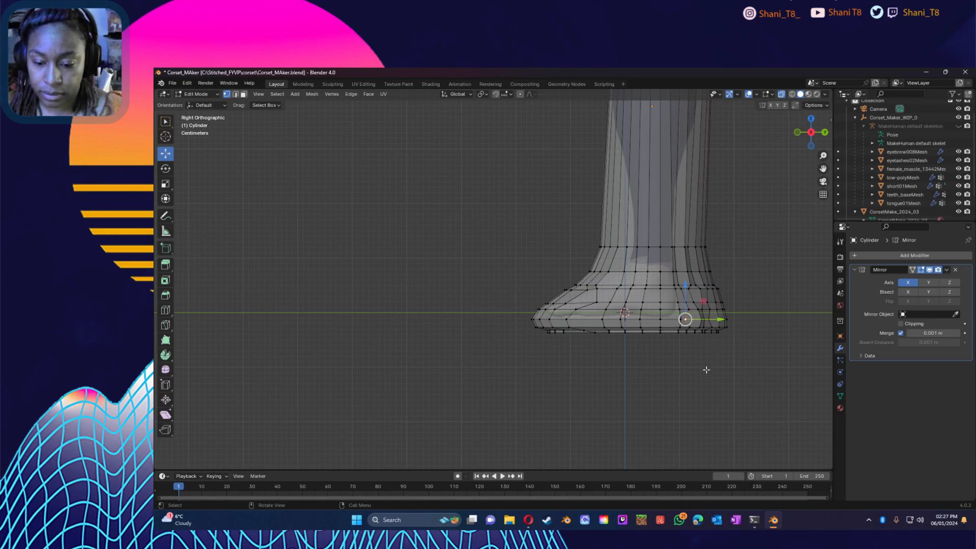
key(b)
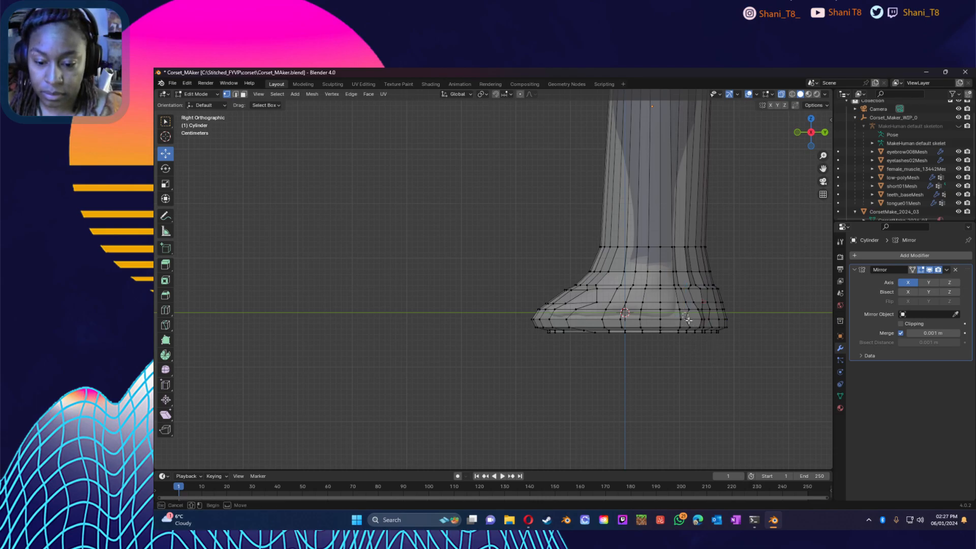
mouse_move(690, 323)
mouse_down()
mouse_move(720, 321)
mouse_move(701, 320)
mouse_up()
click(722, 356)
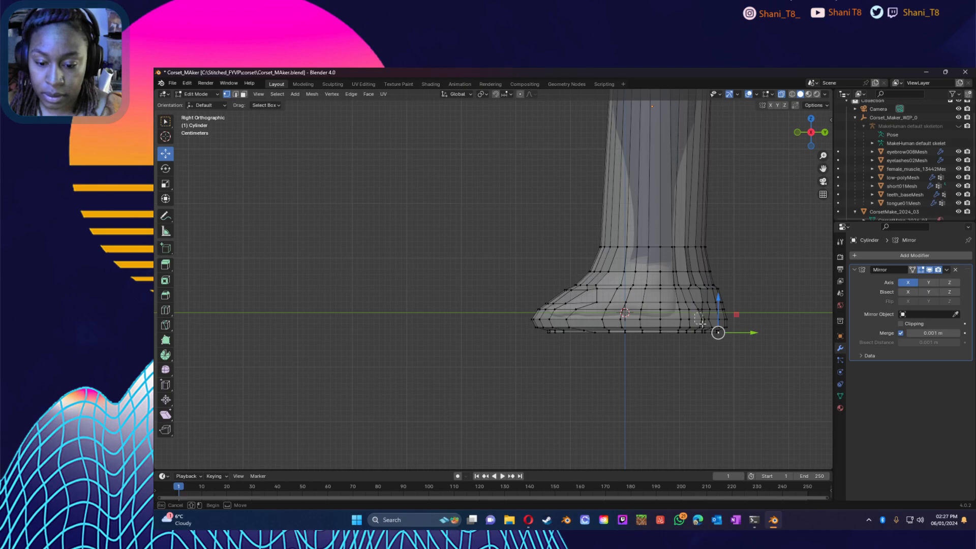
drag(702, 322, 743, 321)
drag(697, 295, 729, 301)
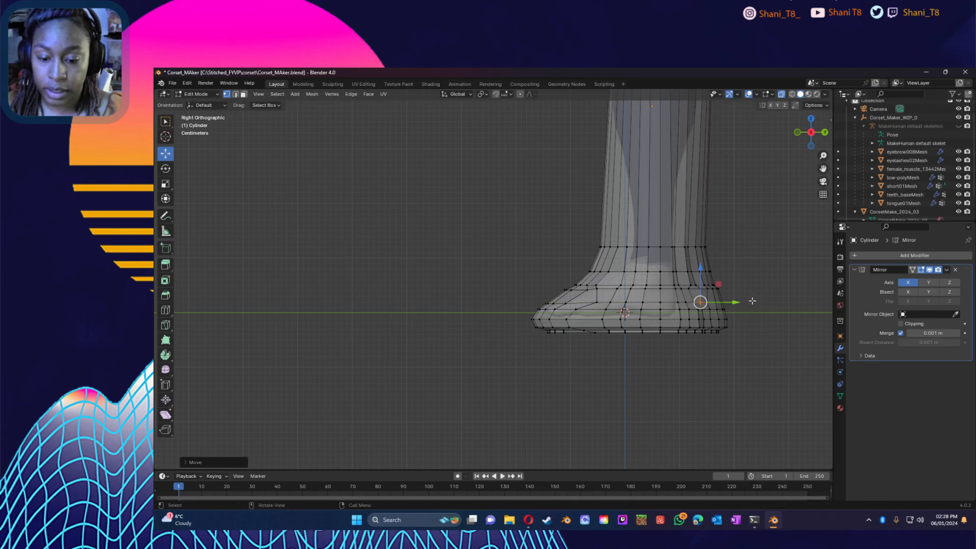
Step: Adjust more vertices in the heel row above the sole along Y, reselecting them towards the back edge
click(721, 302)
drag(687, 299, 725, 304)
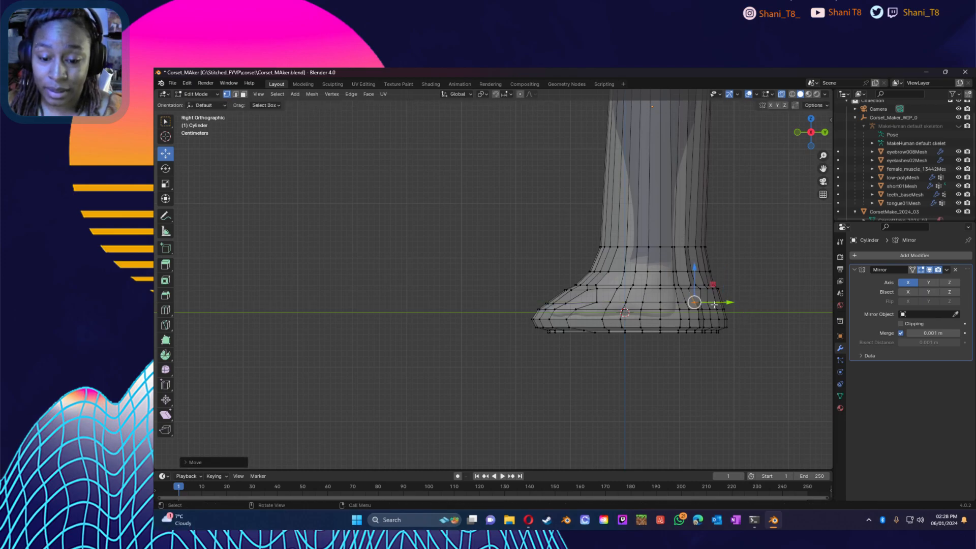
click(745, 296)
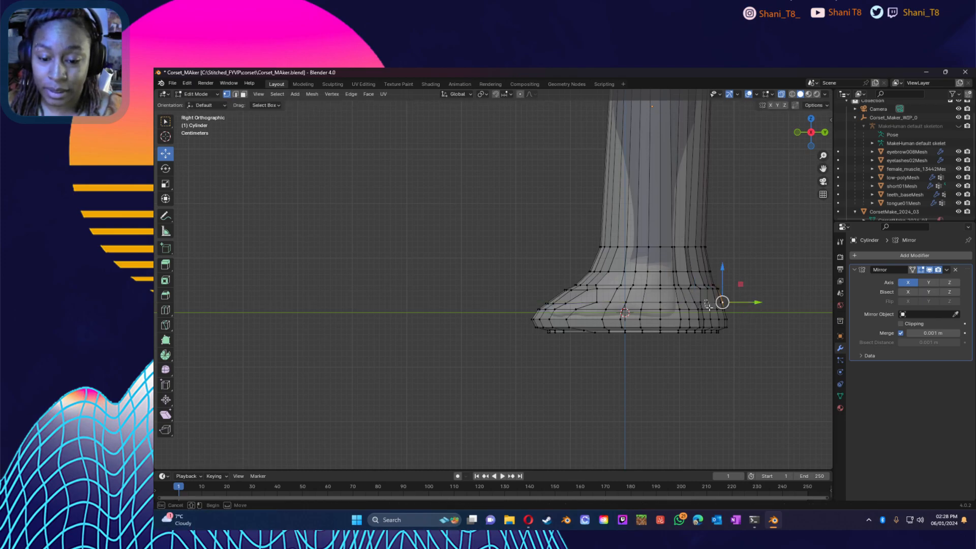
drag(712, 305, 737, 305)
click(753, 325)
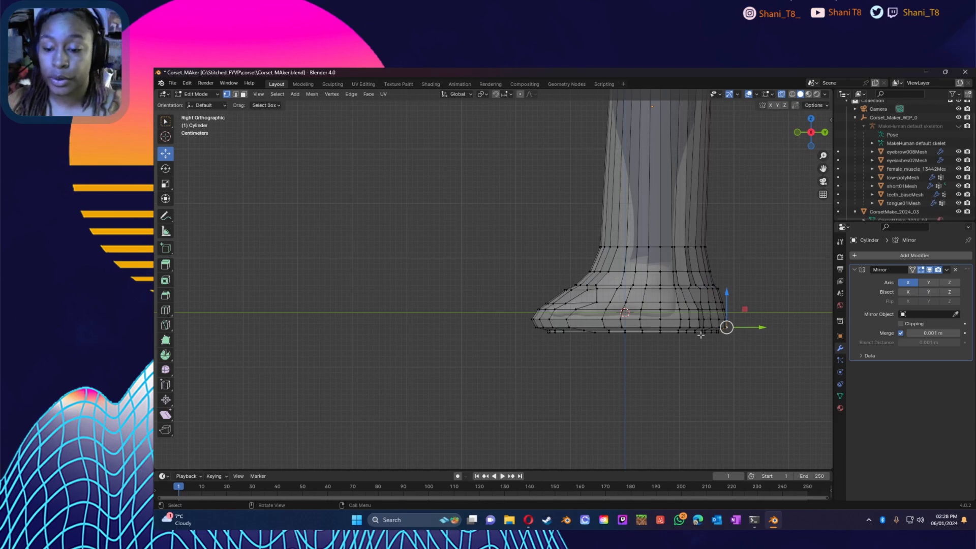
Step: Select the vertex on the upper side of the foot and move it along Y towards the toe
click(598, 303)
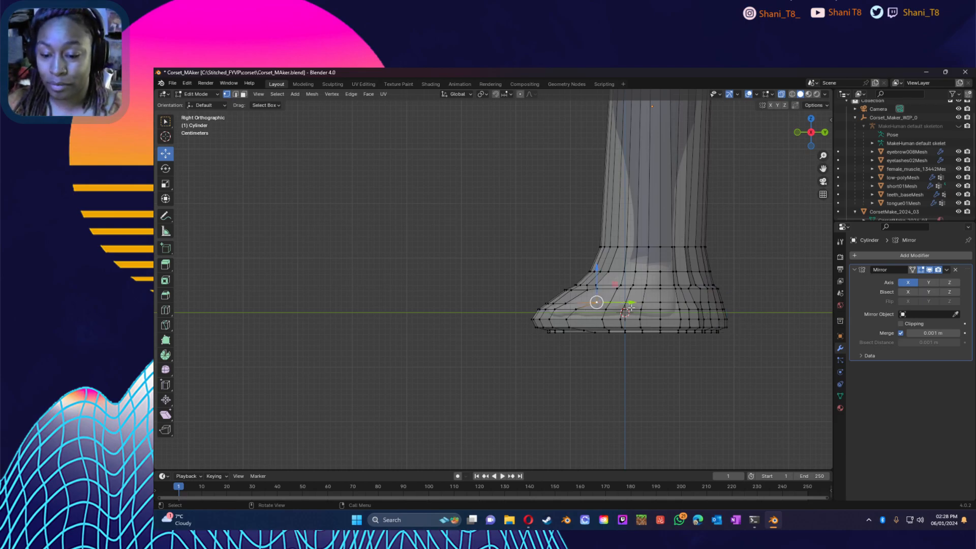
drag(633, 304, 625, 304)
click(619, 350)
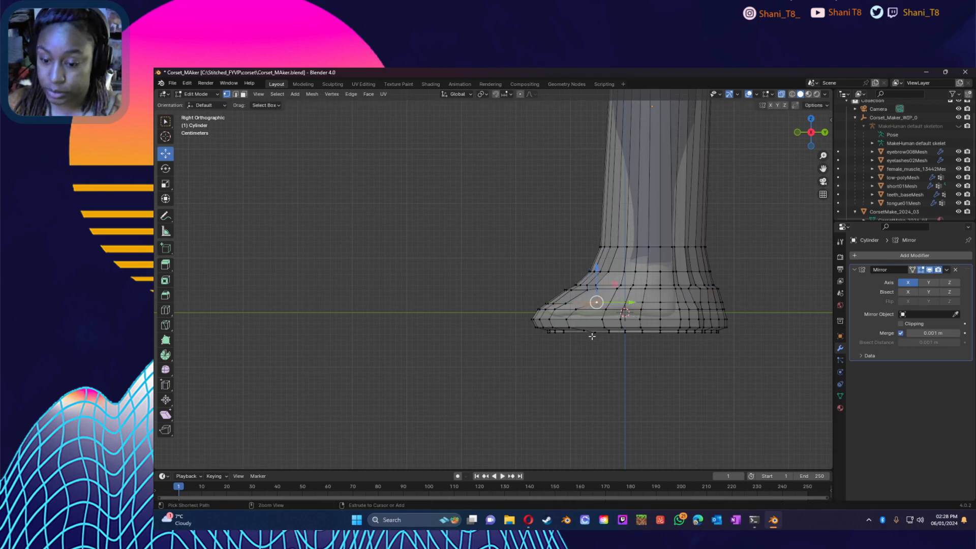
click(595, 303)
drag(631, 303, 621, 303)
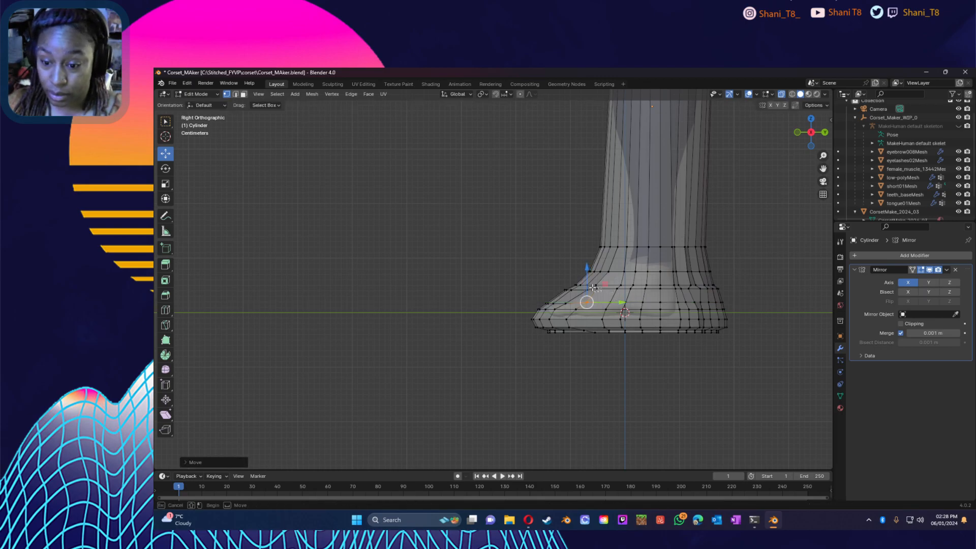
Step: Reposition the instep vertices below the ankle slightly along Z and Y to even out their spacing, and deselect them
click(596, 288)
drag(597, 254, 597, 256)
click(651, 396)
click(597, 285)
click(590, 362)
drag(609, 279, 630, 285)
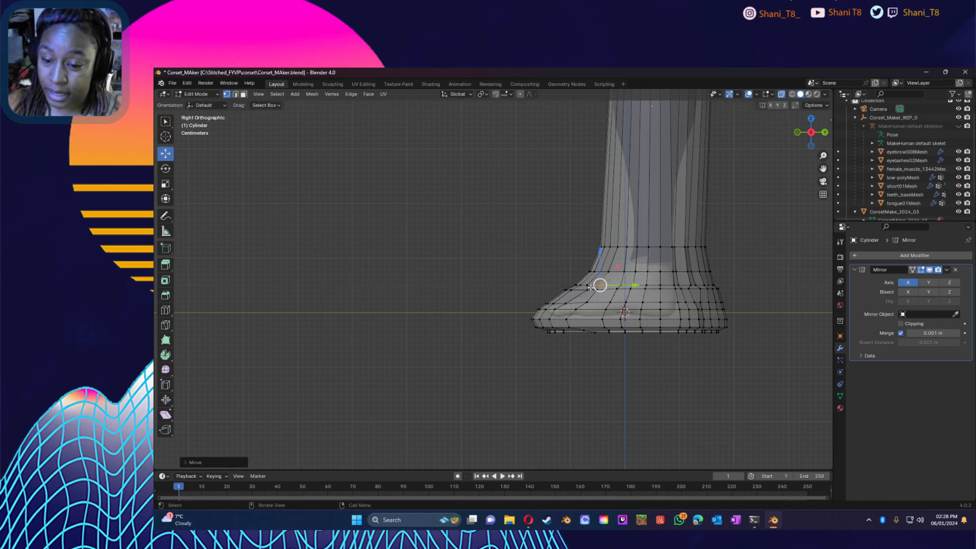
click(589, 285)
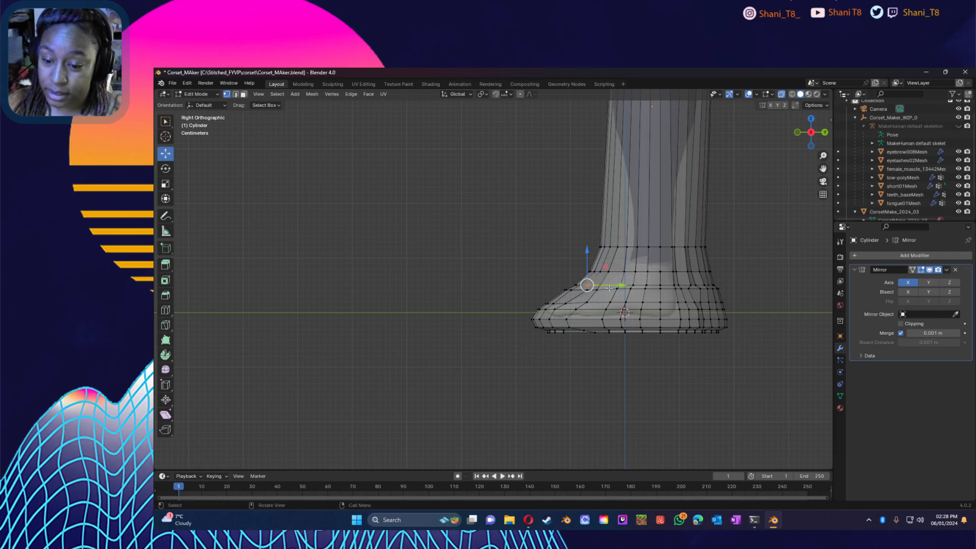
drag(617, 286, 612, 286)
click(624, 352)
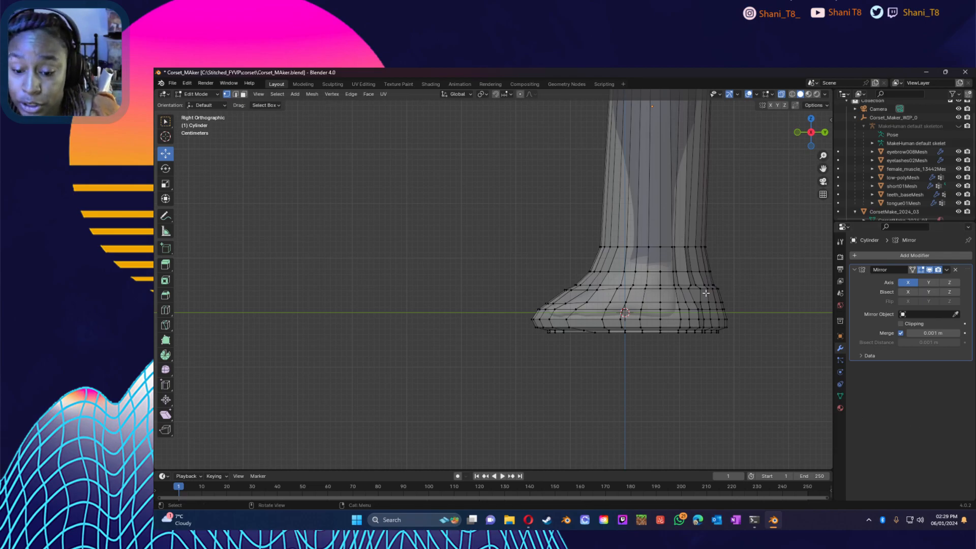
Step: Box-select the back section from ankle to sole and move it inward along Y
click(692, 286)
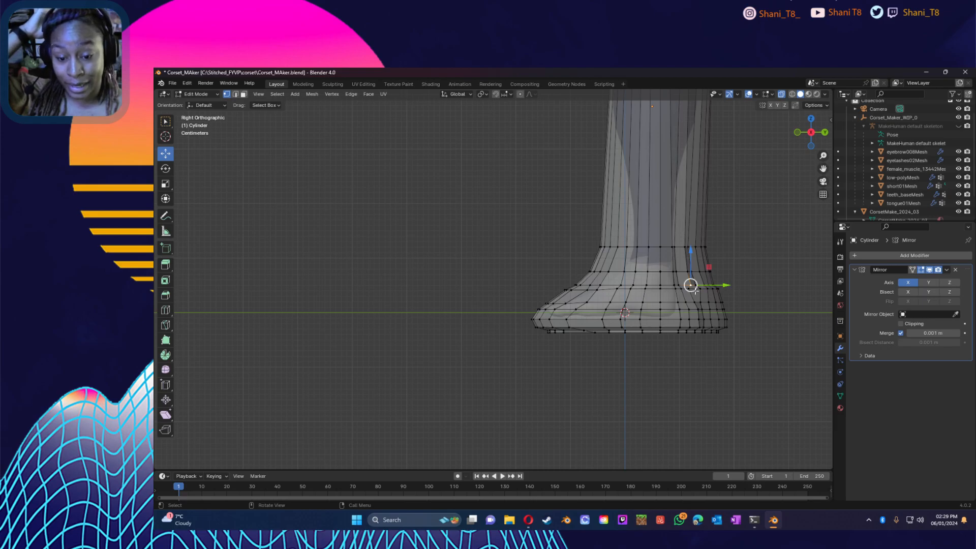
drag(784, 403, 669, 238)
drag(735, 302, 727, 302)
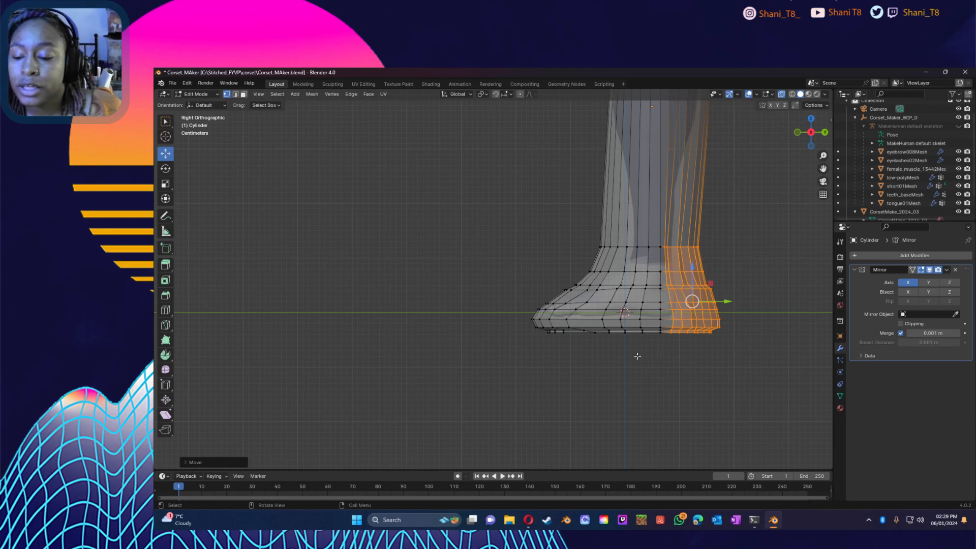
Step: Select the upper vertices at the toe tip, reposition them slightly, and clear the selection
drag(506, 293, 578, 307)
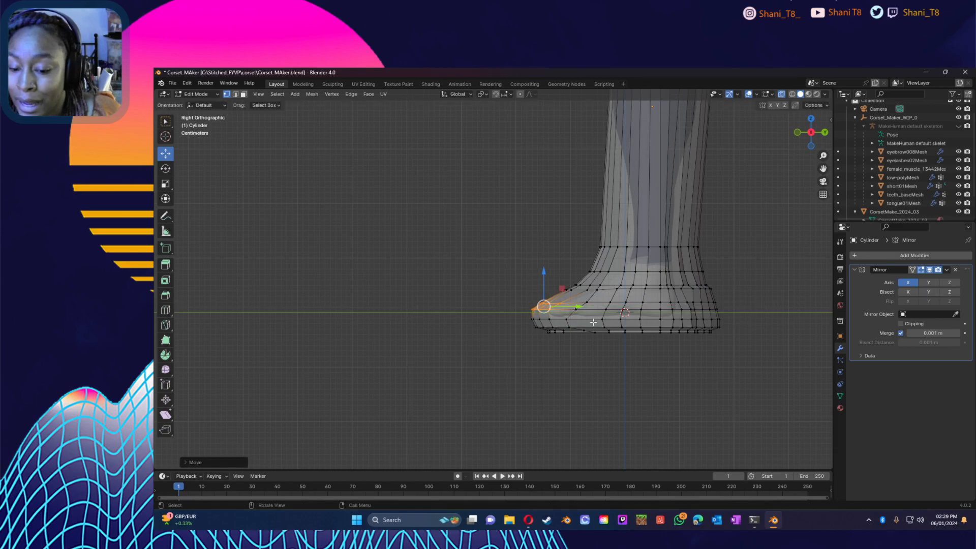
click(609, 332)
click(680, 350)
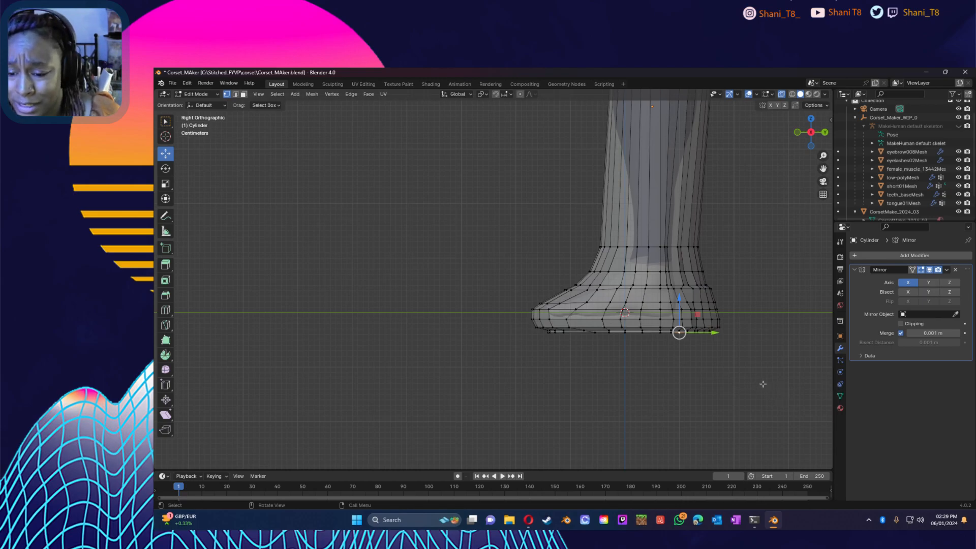
click(721, 367)
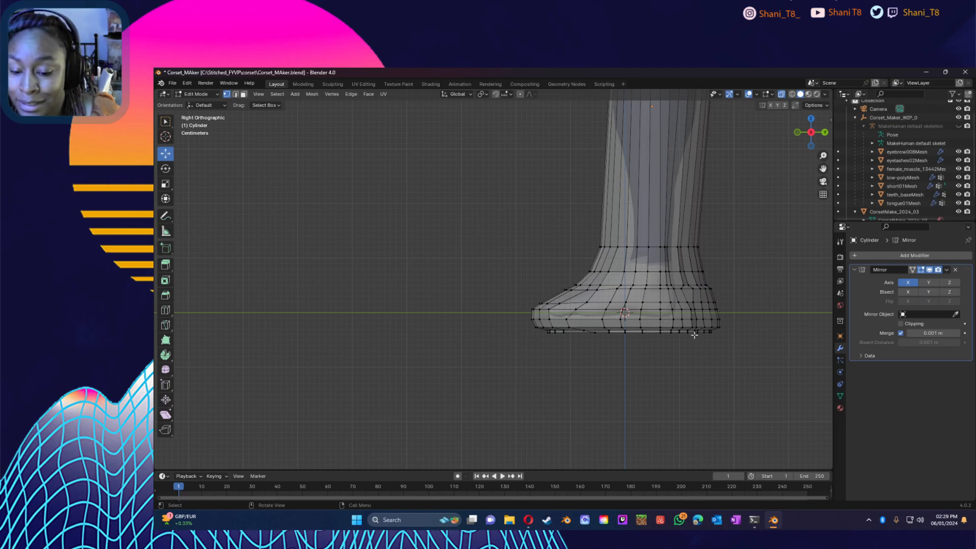
Step: Box-select the heel vertices below the ankle, move them slightly inward along Y, and deselect them
drag(740, 344, 677, 259)
drag(729, 308, 726, 308)
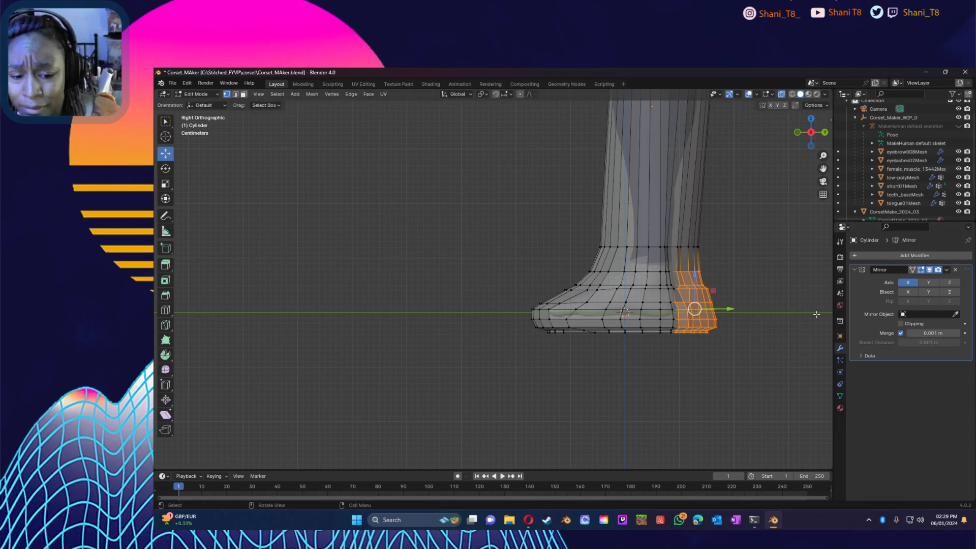
click(736, 342)
Step: Try to move the lower side vertices just in front of the heel, undo the move, and deselect them
drag(680, 336, 664, 312)
click(683, 350)
drag(684, 349, 665, 313)
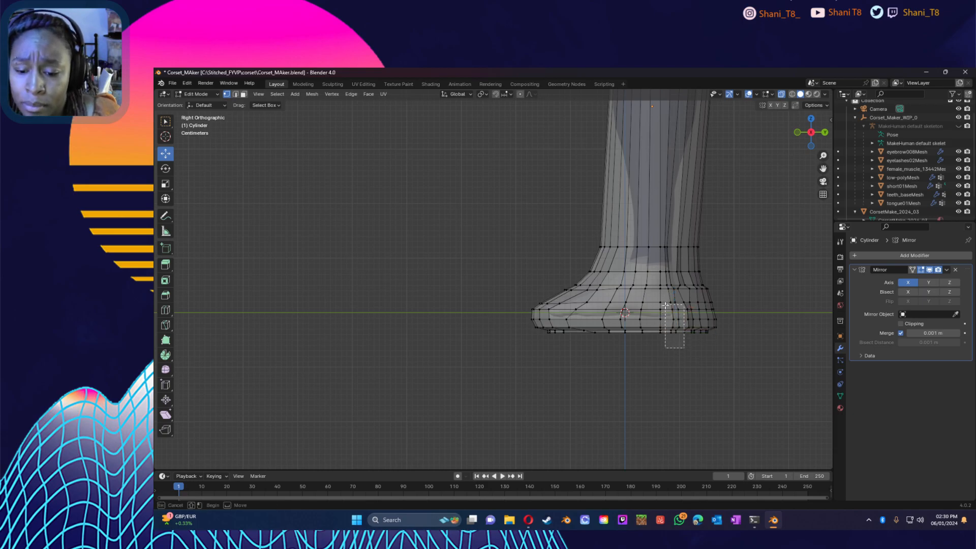
drag(661, 301, 662, 301)
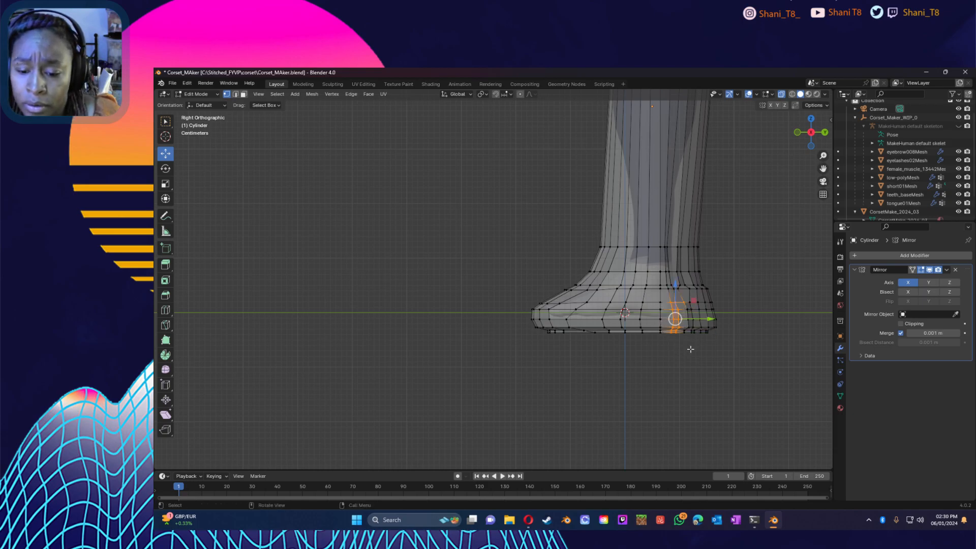
drag(659, 341, 676, 278)
middle_drag(676, 277, 619, 292)
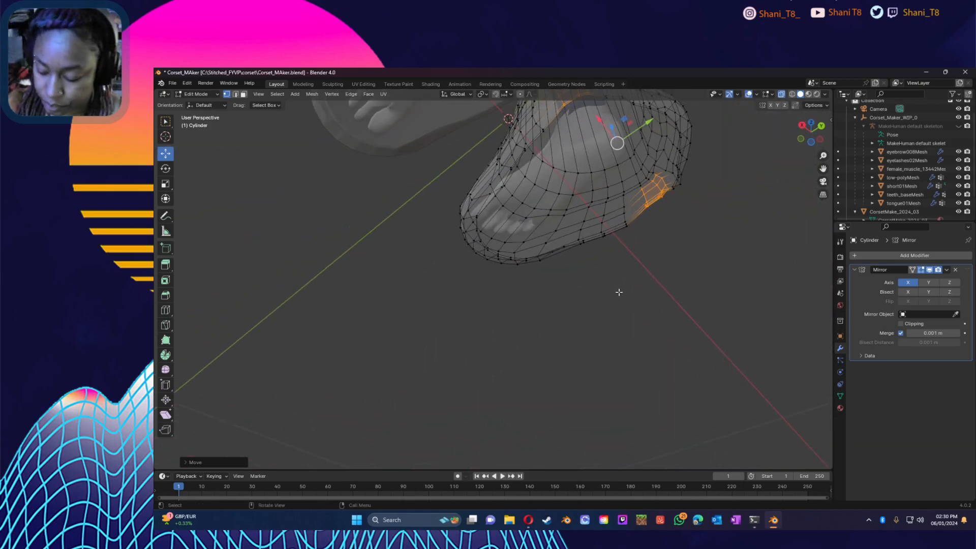
key(ctrl+z)
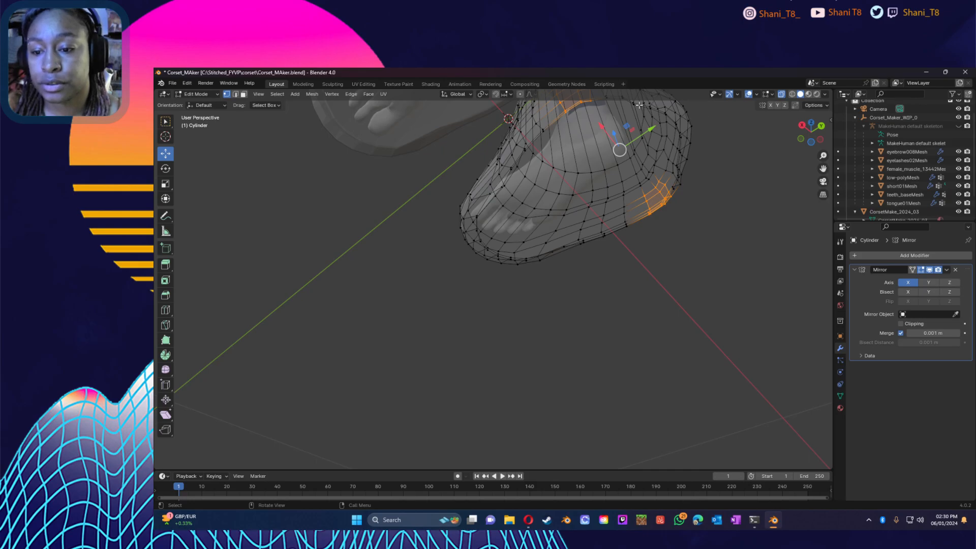
click(576, 177)
Step: Switch to face selection in opaque solid shading with X-ray off and select the large sole face
middle_drag(707, 244, 290, 107)
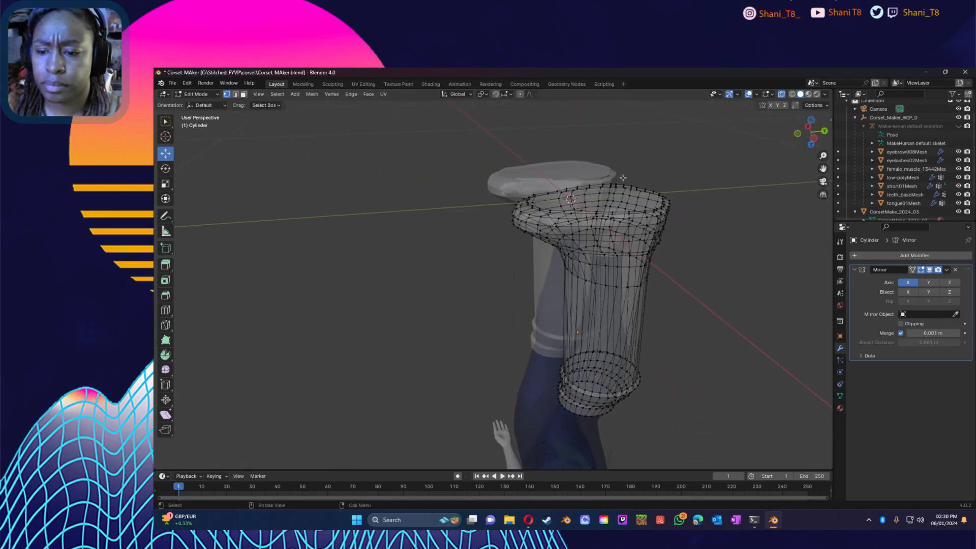
click(244, 94)
middle_drag(382, 280, 744, 108)
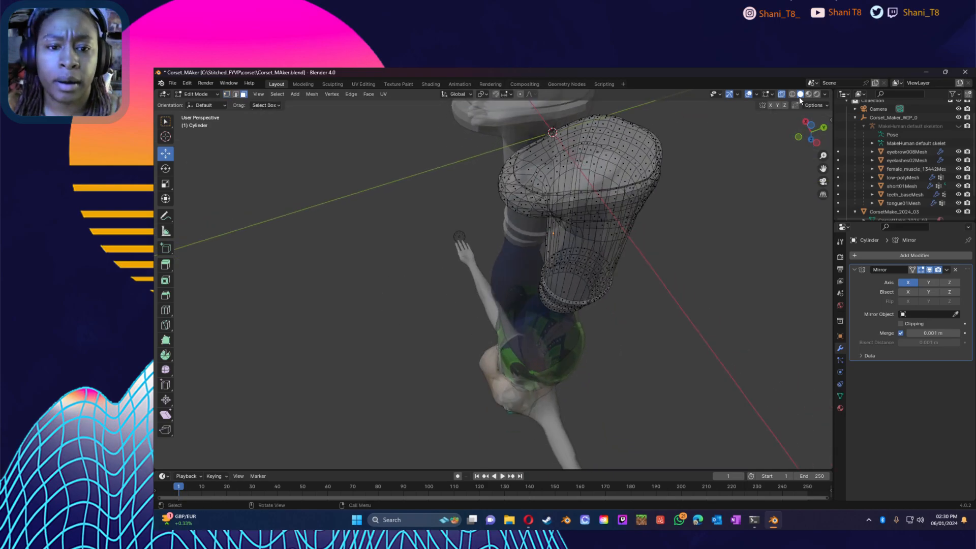
click(816, 95)
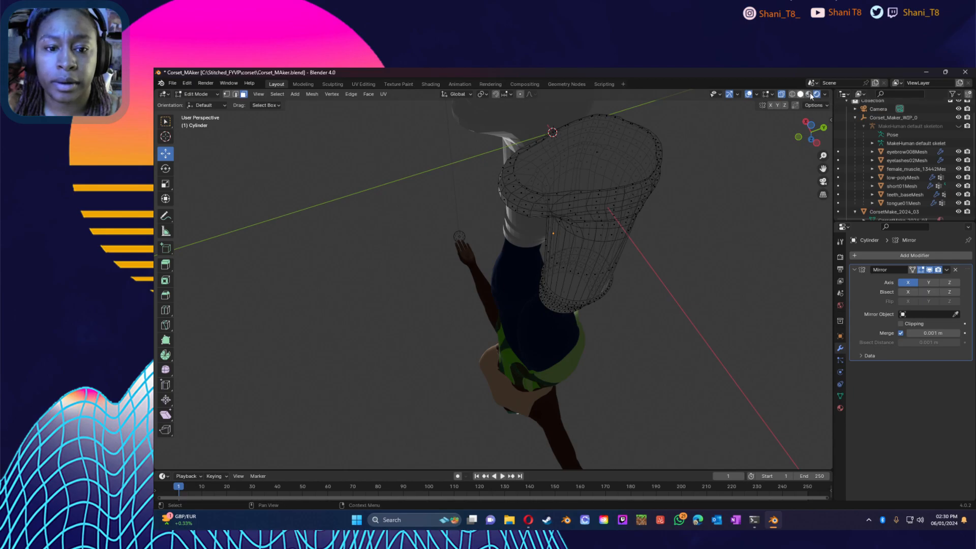
click(799, 95)
click(781, 94)
click(615, 173)
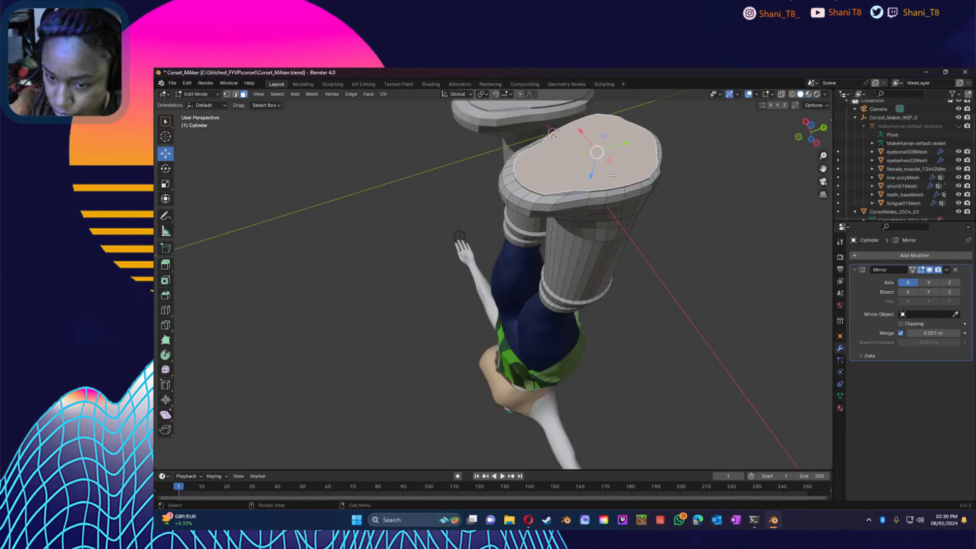
Step: Try to divide the sole face with a loop cut and Subdivide, undoing the last attempt
key(ctrl+r)
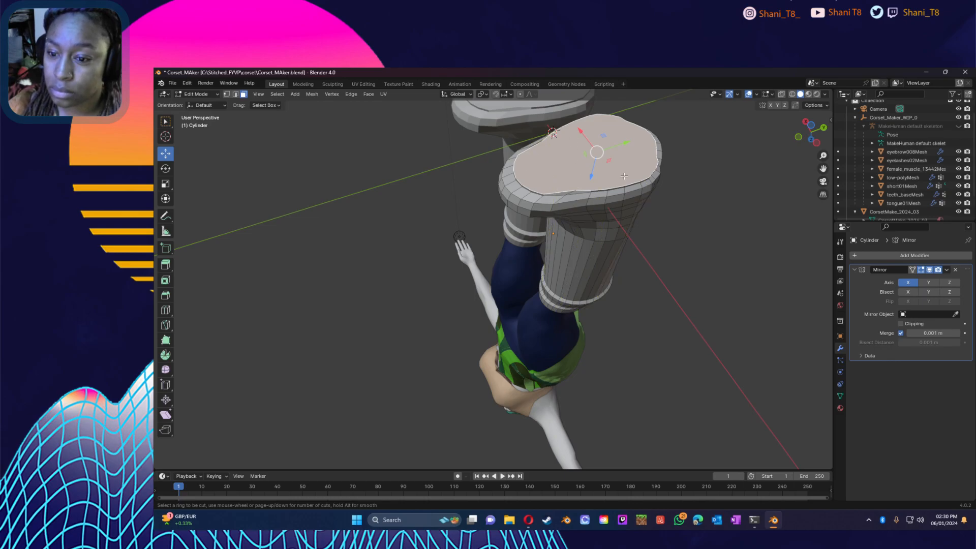
middle_drag(719, 163, 679, 242)
right_click(648, 240)
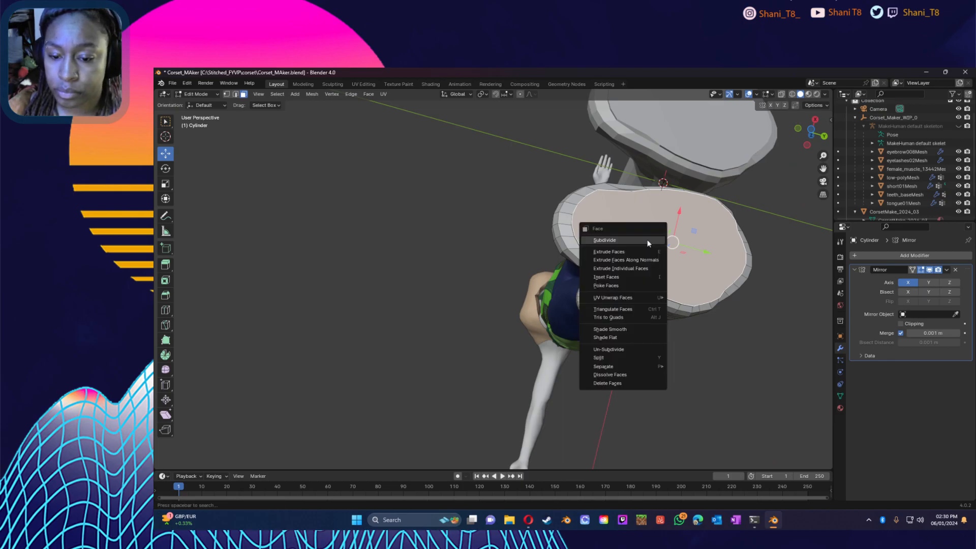
click(647, 240)
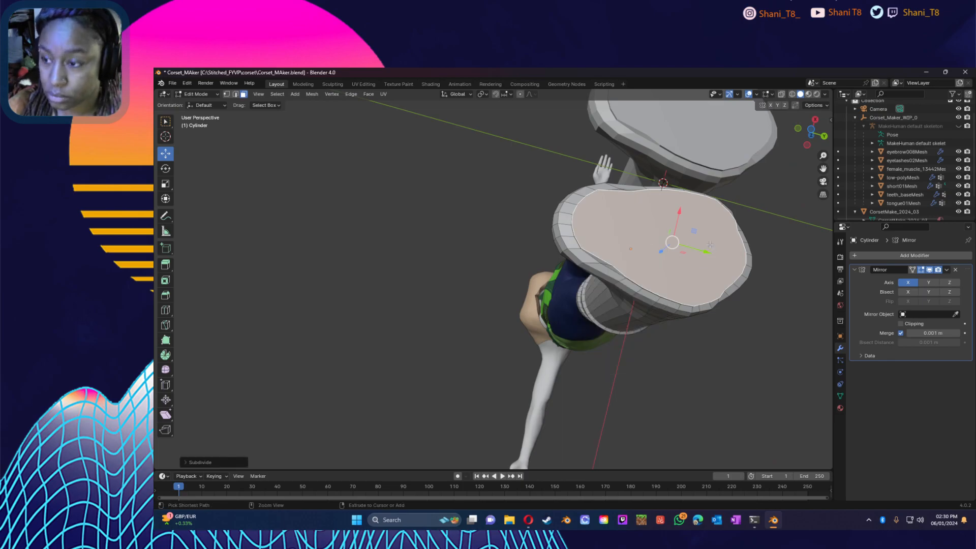
click(795, 251)
click(696, 251)
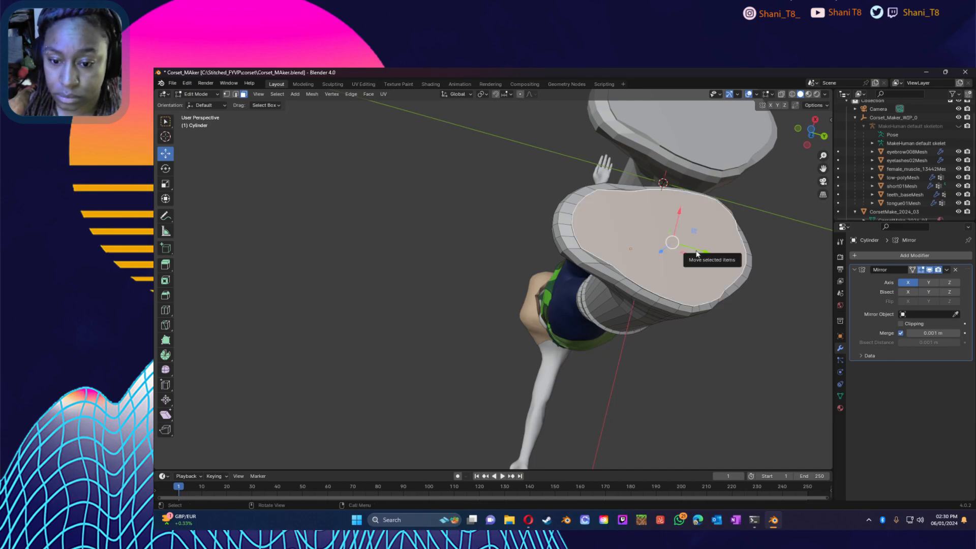
right_click(675, 253)
click(676, 253)
key(ctrl+z)
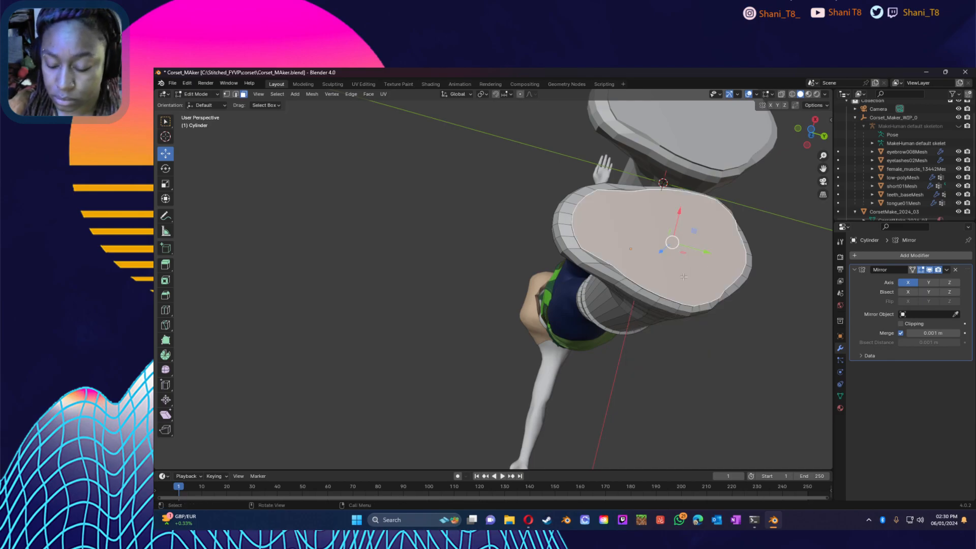
Step: Add a centred loop cut at the edge of the sole without sliding it
key(ctrl+r)
click(699, 203)
right_click(695, 202)
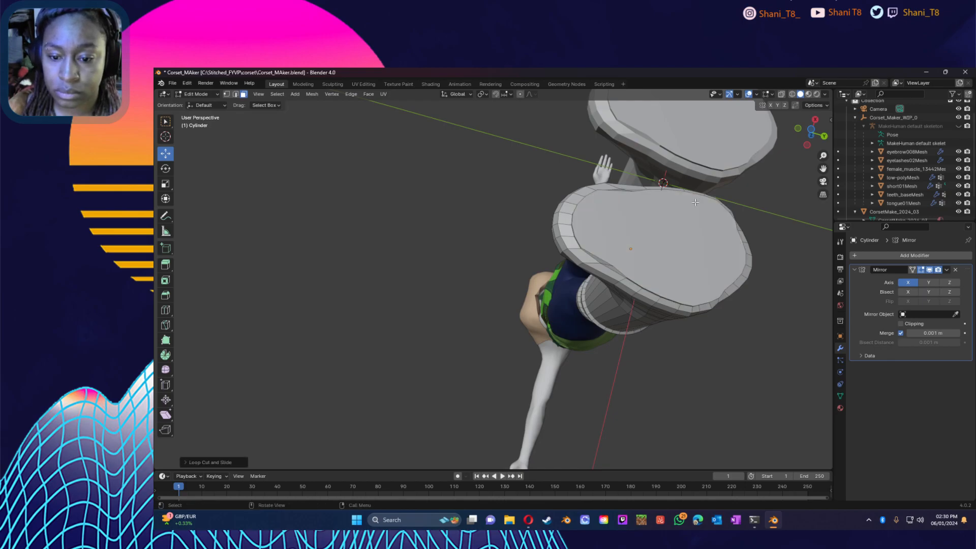
Step: Switch the leg cylinder to Object Mode and turn on X-ray to inspect the foot inside it from the side
middle_drag(686, 301, 576, 212)
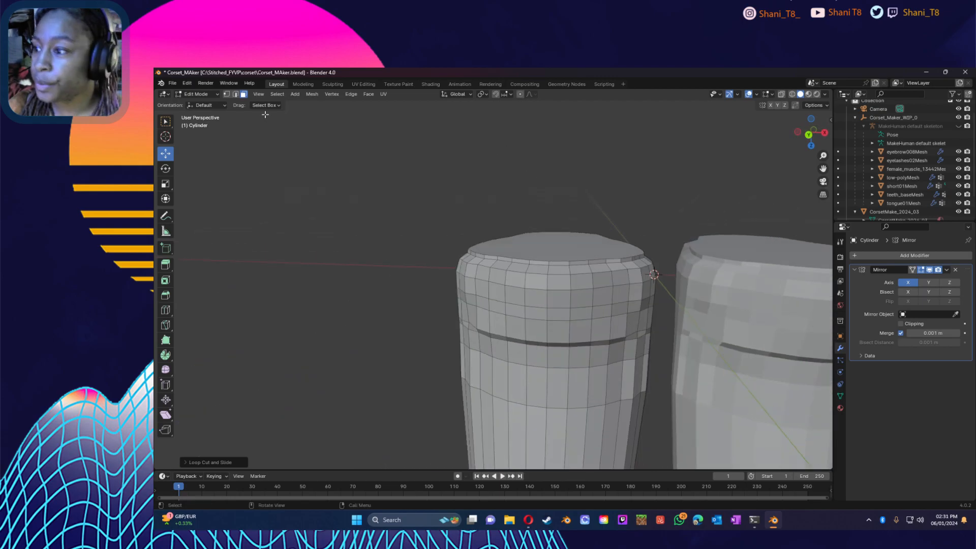
click(199, 94)
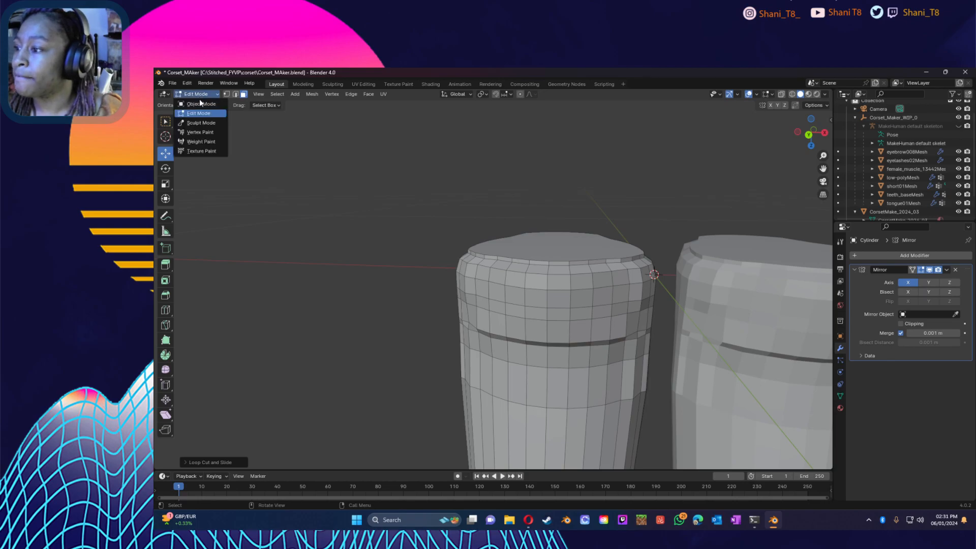
click(194, 113)
middle_drag(544, 220, 602, 218)
middle_drag(605, 290, 589, 217)
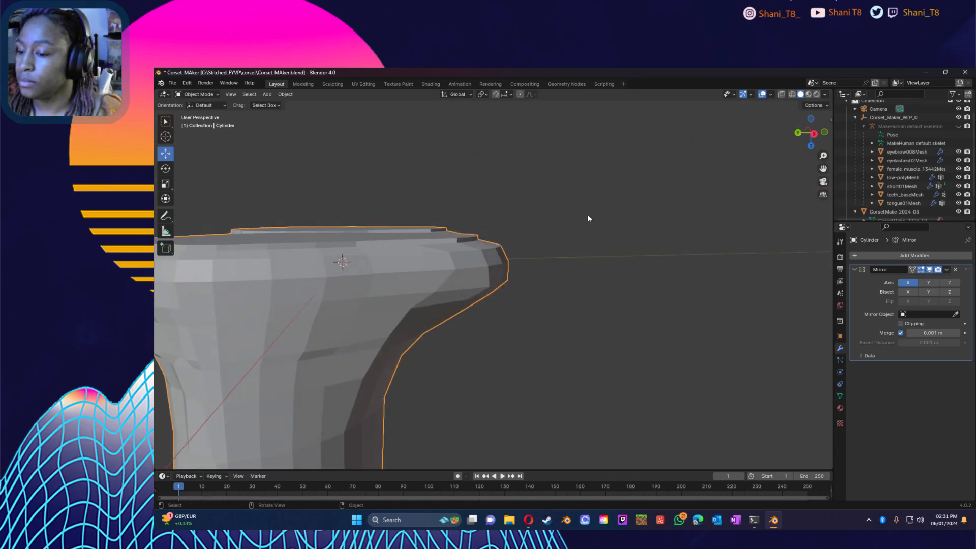
click(782, 95)
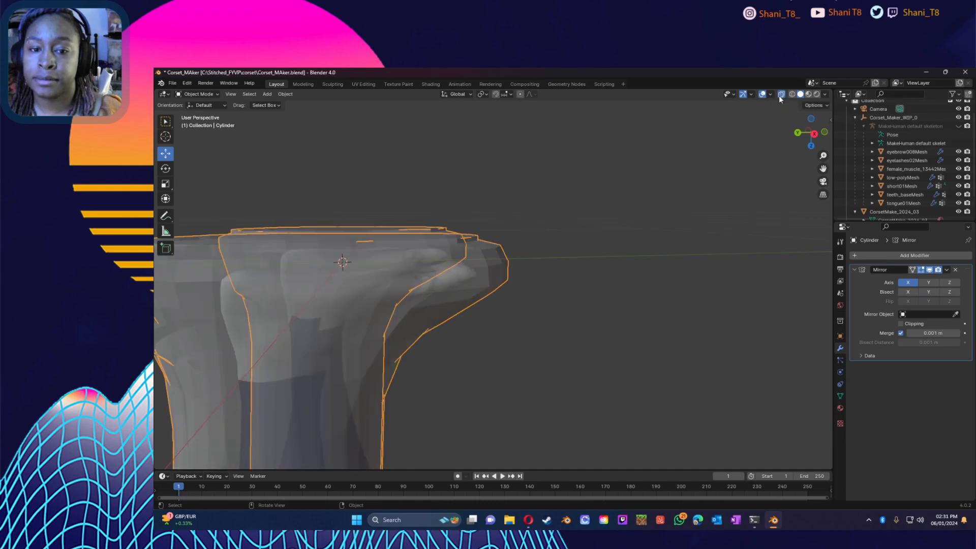
middle_drag(304, 287, 277, 285)
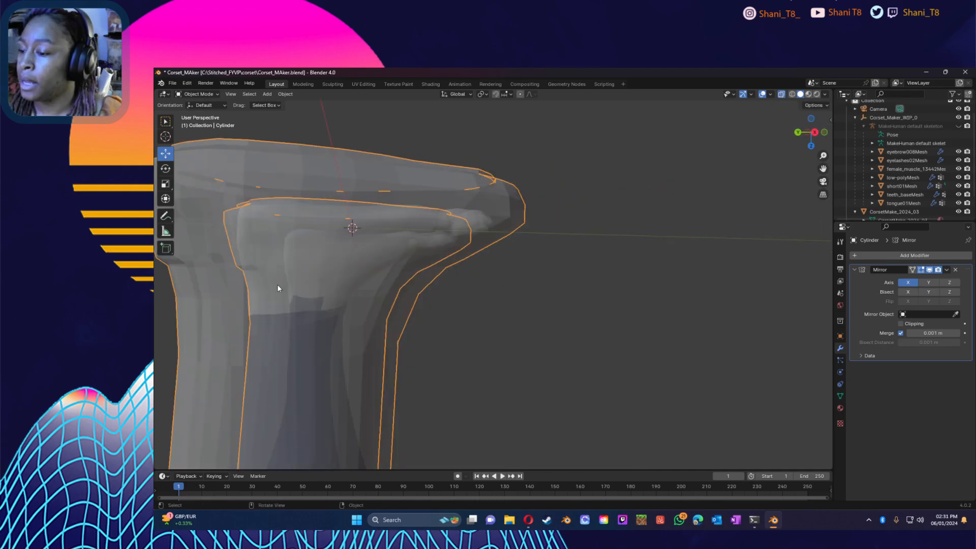
scroll(278, 286, up, 5)
scroll(281, 291, down, 5)
middle_drag(362, 310, 437, 339)
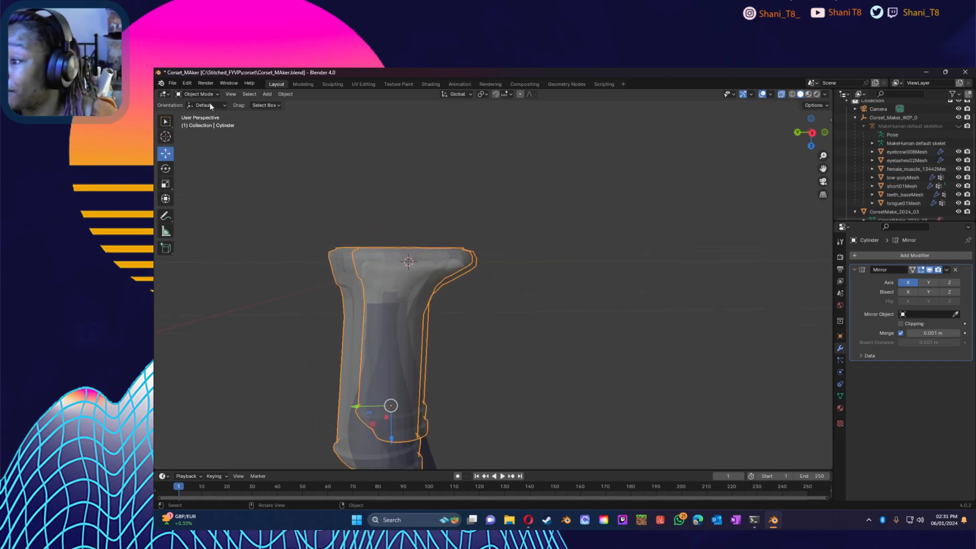
Step: Add a cube mesh, scale it uniformly to about 0.1, and shrink it further to less than the foot's length
click(267, 94)
mouse_move(284, 111)
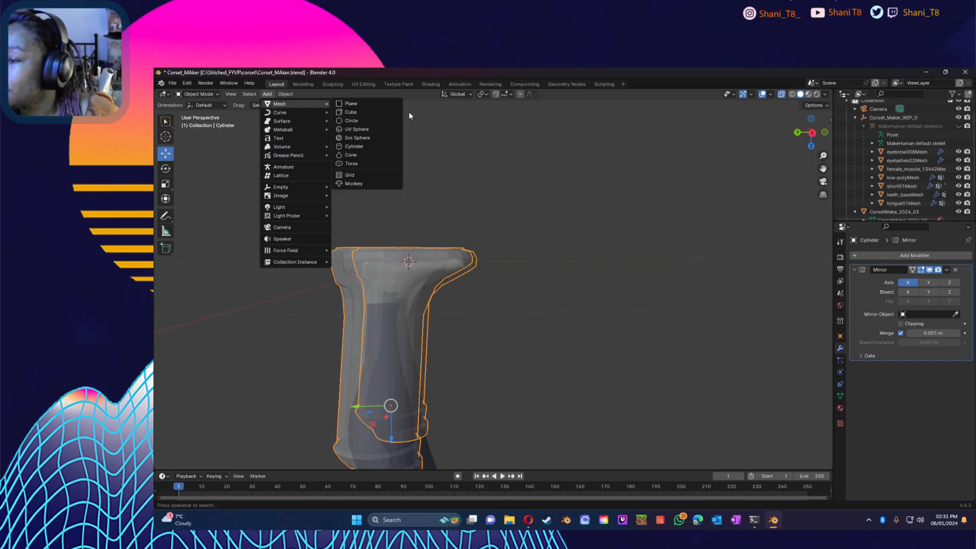
click(350, 112)
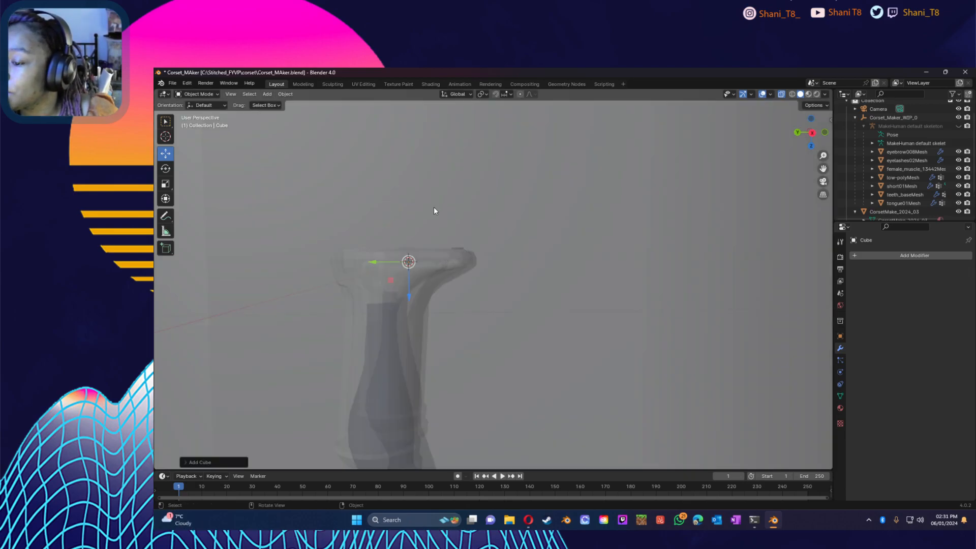
scroll(481, 239, up, 3)
scroll(511, 260, down, 7)
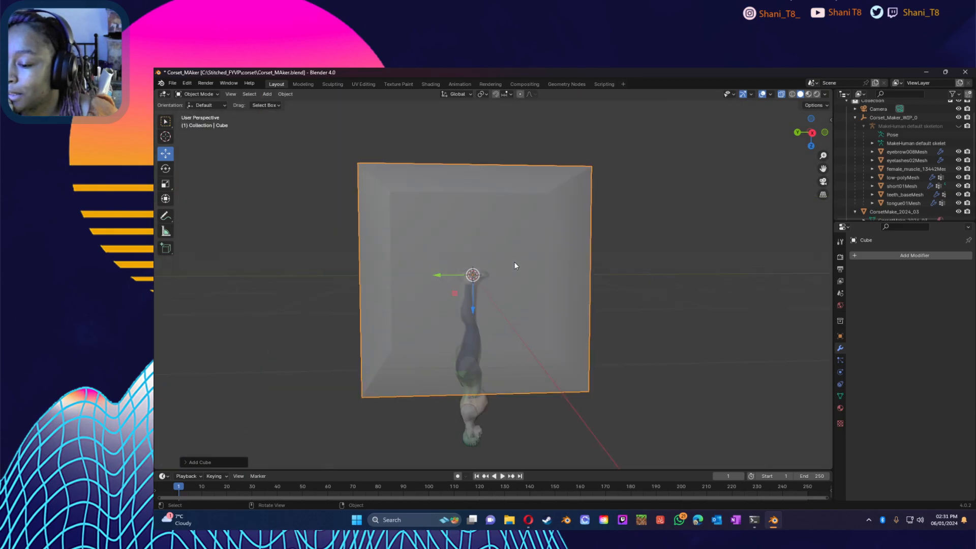
scroll(515, 266, down, 6)
click(166, 184)
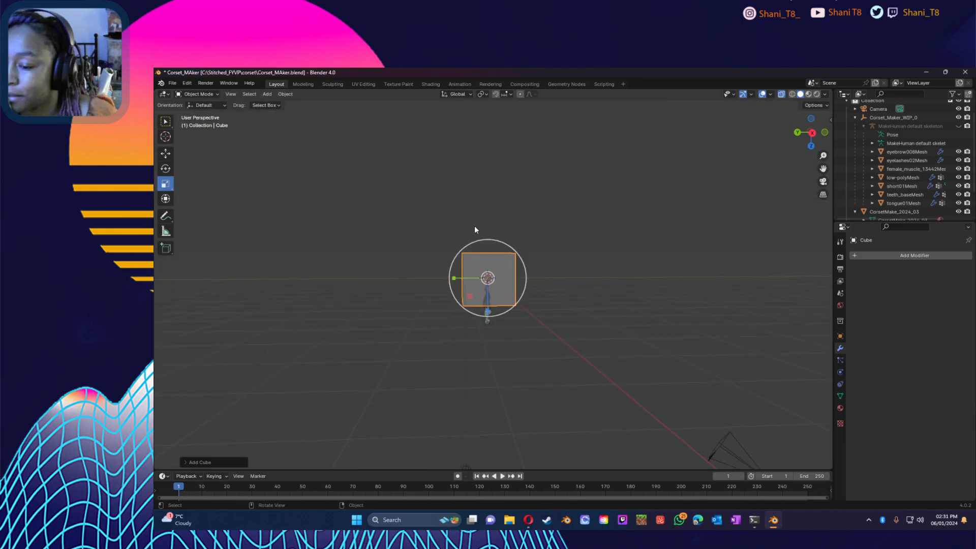
drag(515, 262, 493, 275)
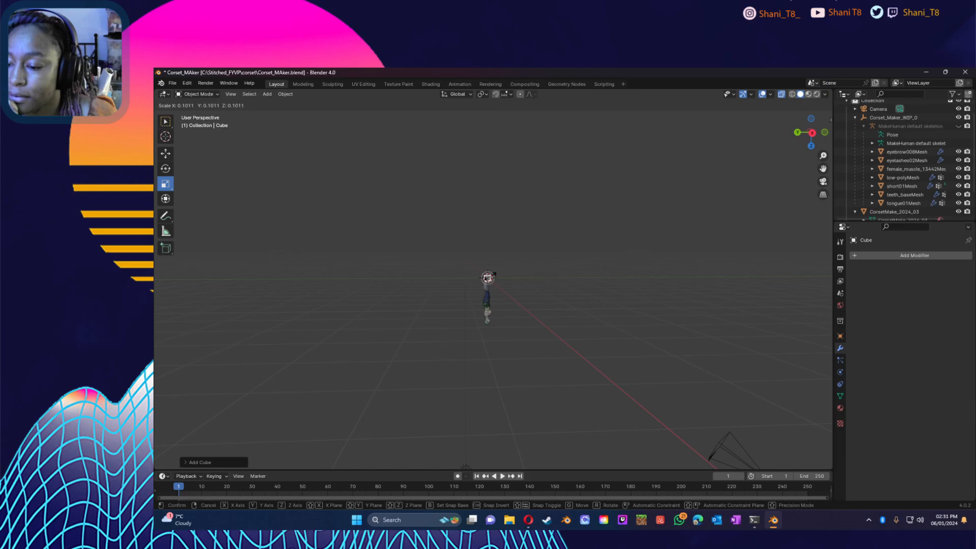
scroll(494, 294, up, 4)
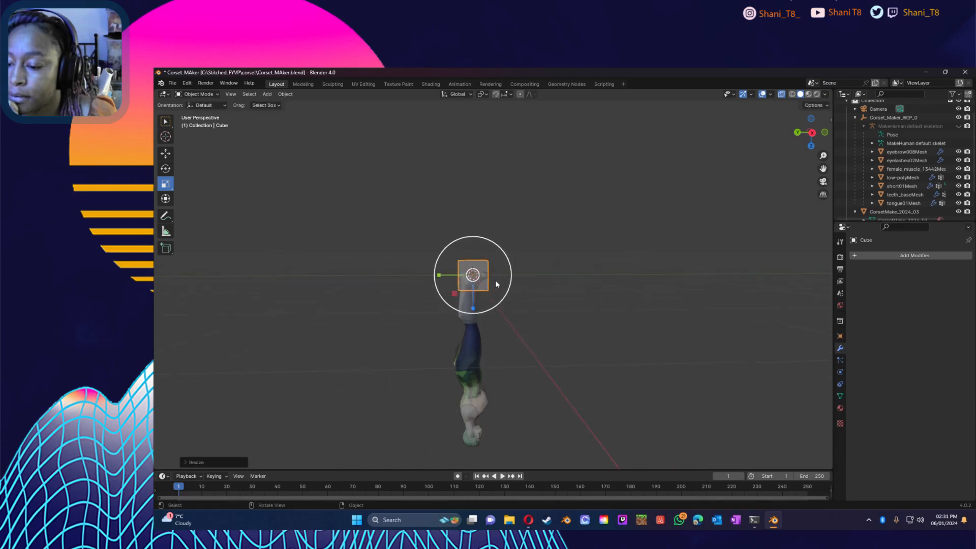
scroll(496, 280, up, 8)
drag(459, 218, 422, 252)
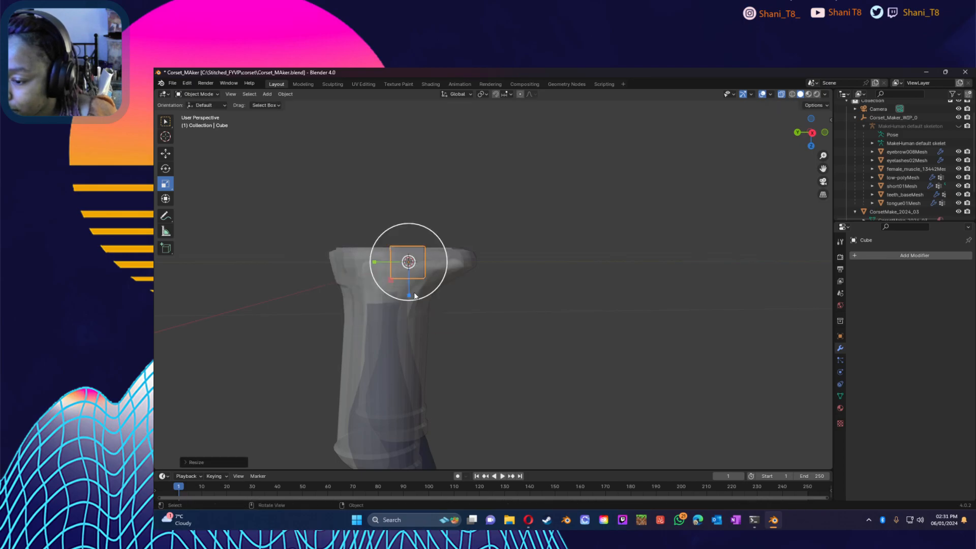
Step: Stretch the cube along Z, then move it along Y to the heel and along X onto one foot
drag(410, 297, 408, 305)
drag(370, 262, 326, 263)
middle_drag(364, 278, 519, 301)
drag(556, 299, 621, 308)
Step: Widen the block along X across the foot and scale its height by about 0.89 along Z
click(166, 184)
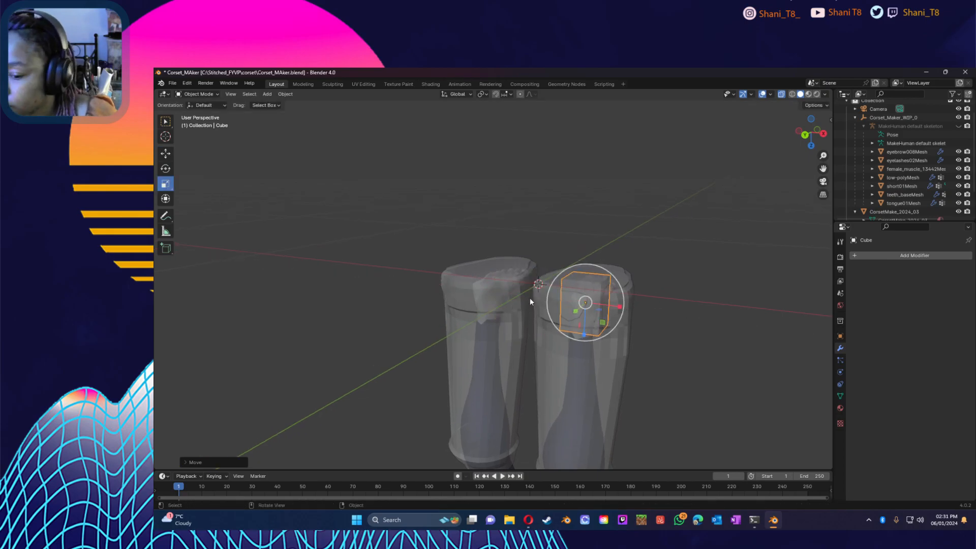
drag(620, 307, 681, 330)
middle_drag(681, 331, 491, 304)
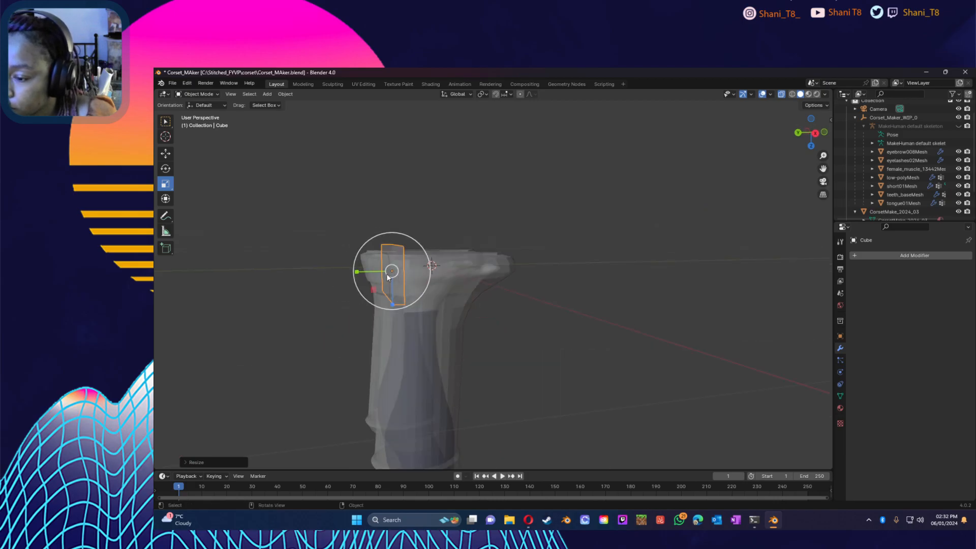
drag(395, 304, 161, 160)
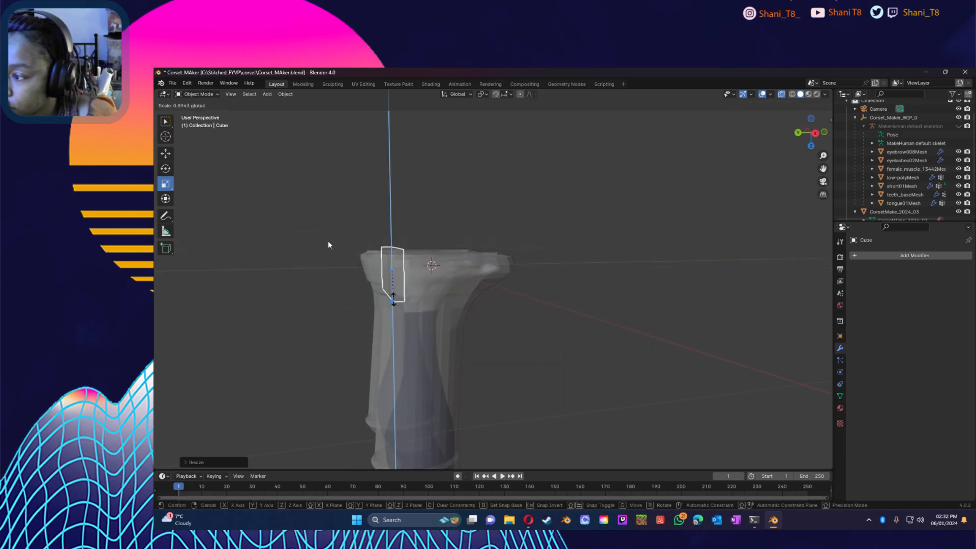
right_click(160, 160)
Step: Lower the block through the sole and fine-tune its position under the heel along Y and Z in the left orthographic view
click(167, 153)
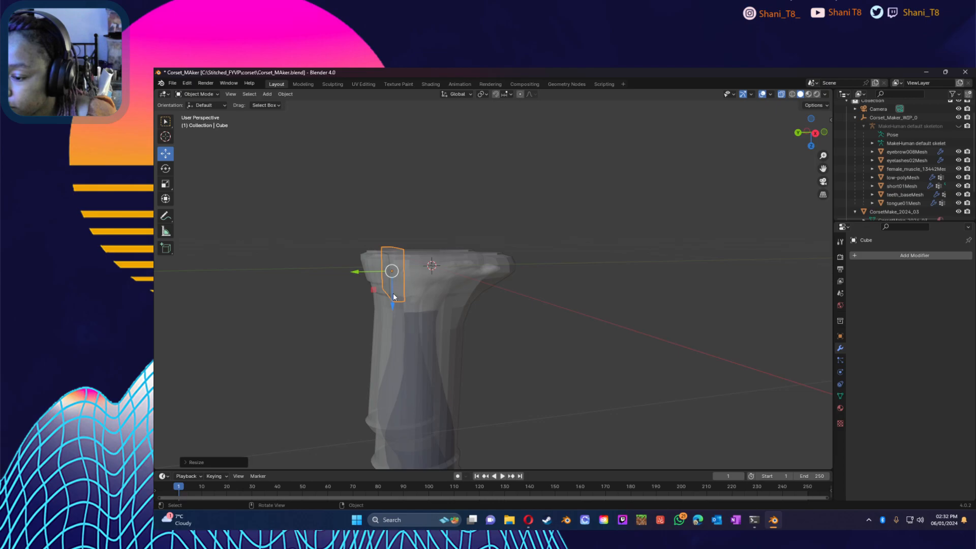
drag(394, 305, 395, 283)
middle_drag(440, 284, 424, 285)
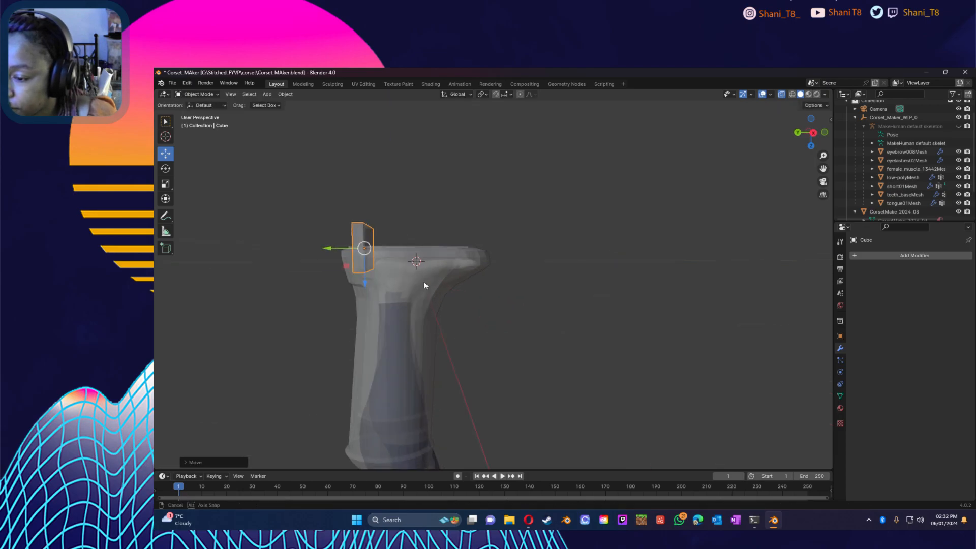
scroll(424, 281, down, 2)
click(811, 132)
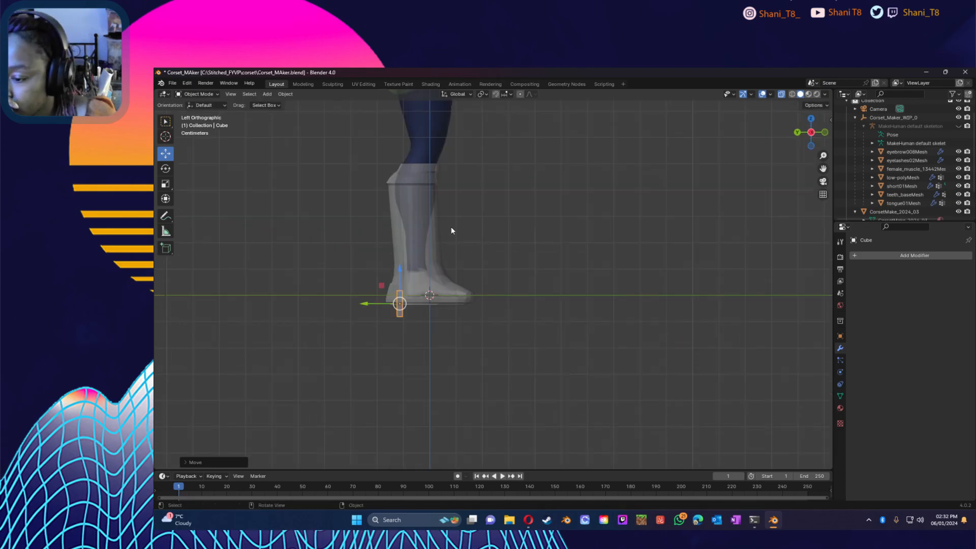
scroll(446, 355, up, 5)
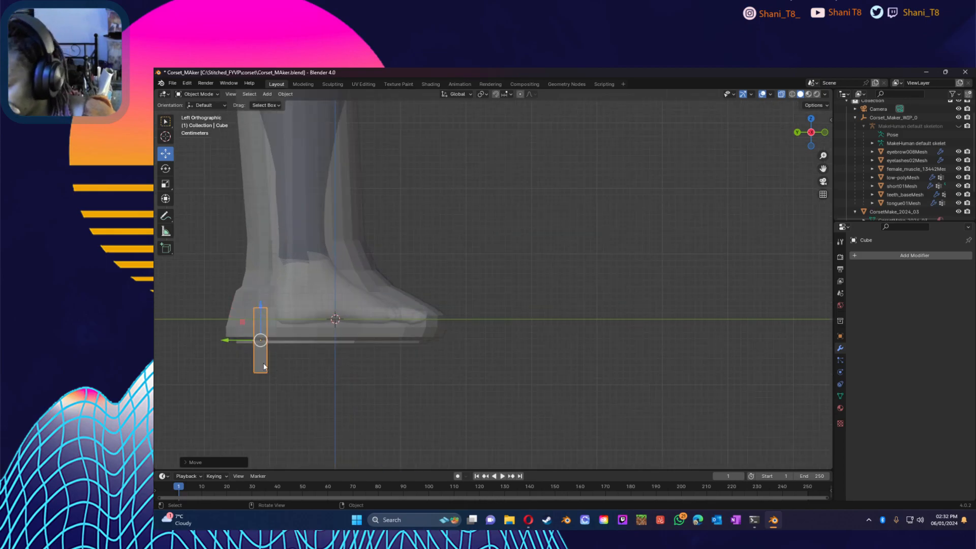
mouse_move(221, 339)
mouse_down()
mouse_move(249, 343)
mouse_move(233, 354)
mouse_move(231, 340)
mouse_up()
drag(265, 308, 269, 297)
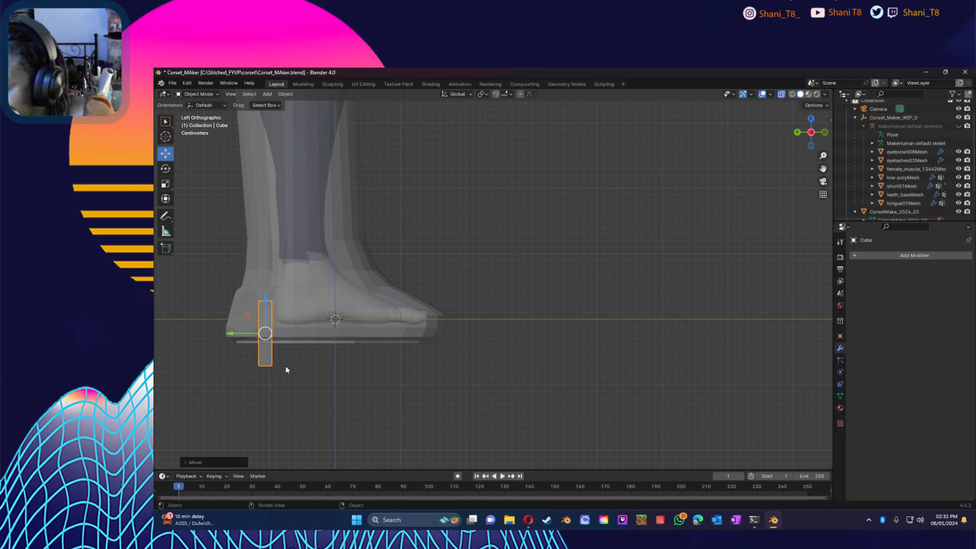
Step: Move the block along X to the other foot and narrow it along X to fit the sole's width
middle_drag(286, 365, 165, 358)
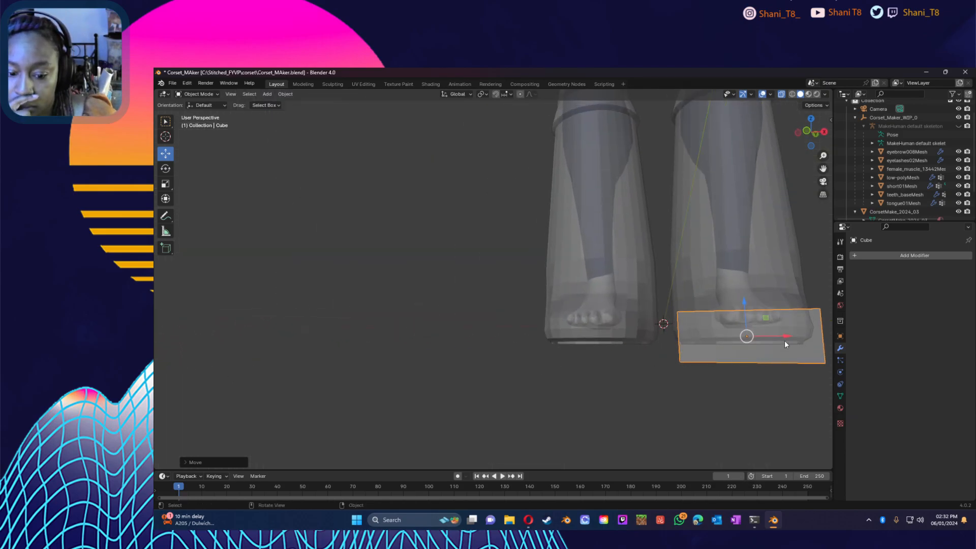
drag(787, 339, 634, 343)
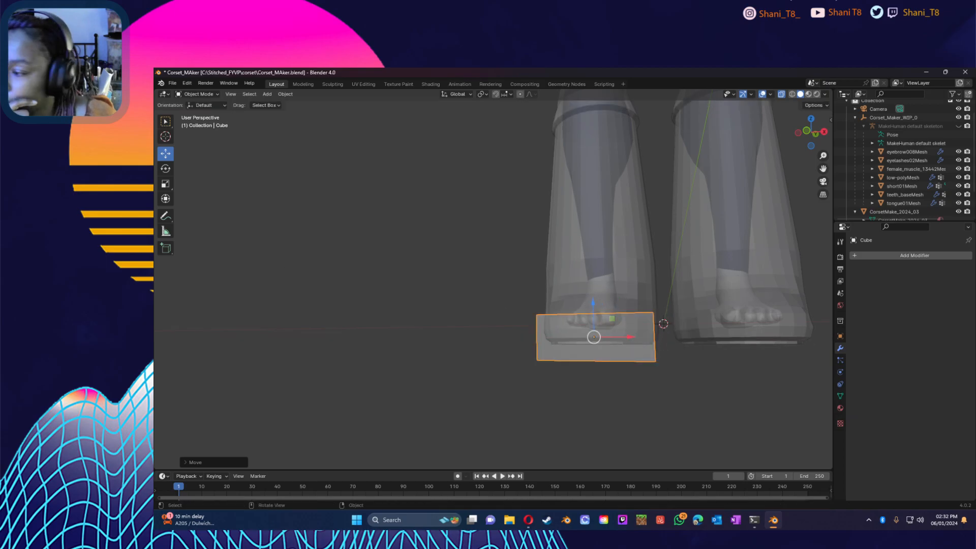
click(171, 186)
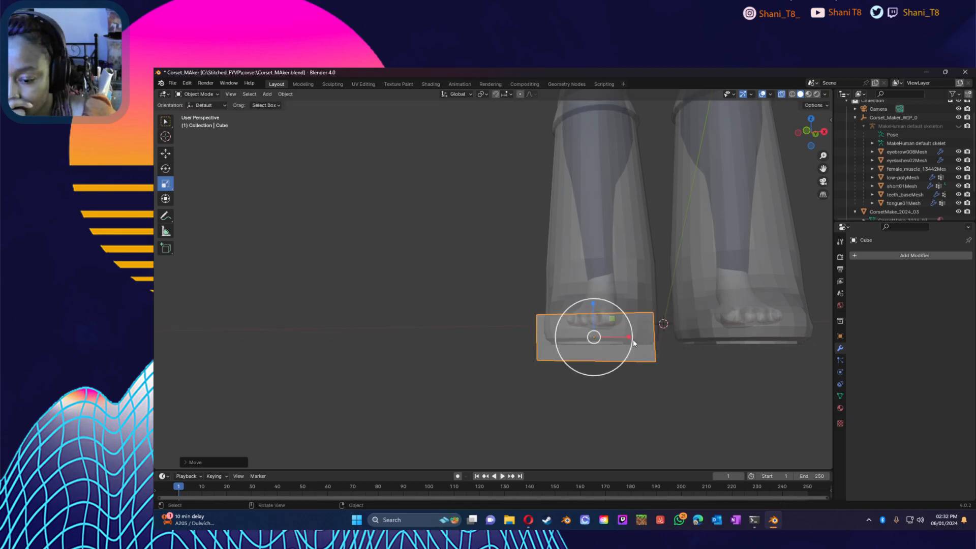
drag(632, 337, 606, 353)
Step: Thin the block along Y and shift it slightly back towards the rear of the heel
middle_drag(606, 353, 403, 352)
drag(224, 333, 243, 333)
middle_drag(288, 351, 300, 340)
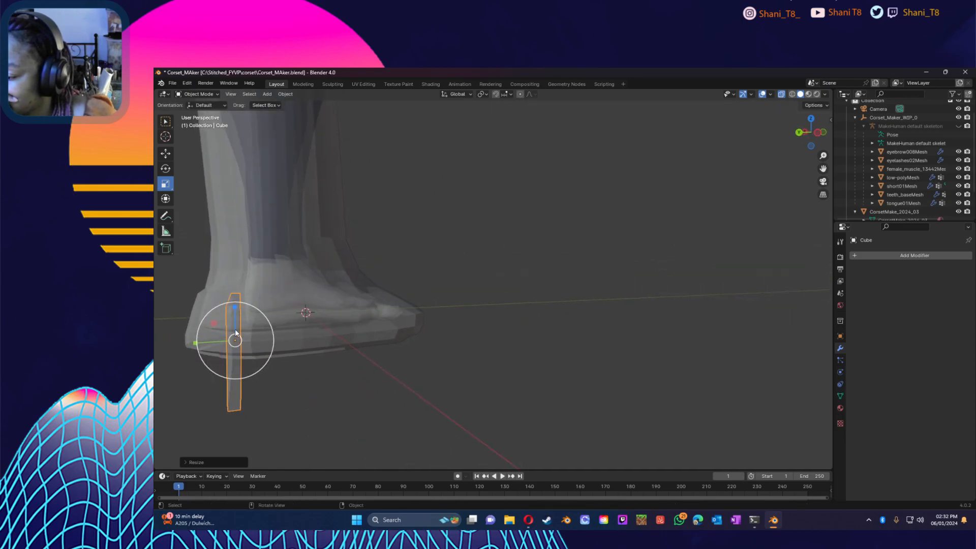
click(166, 154)
drag(197, 344, 193, 344)
middle_drag(255, 346, 258, 338)
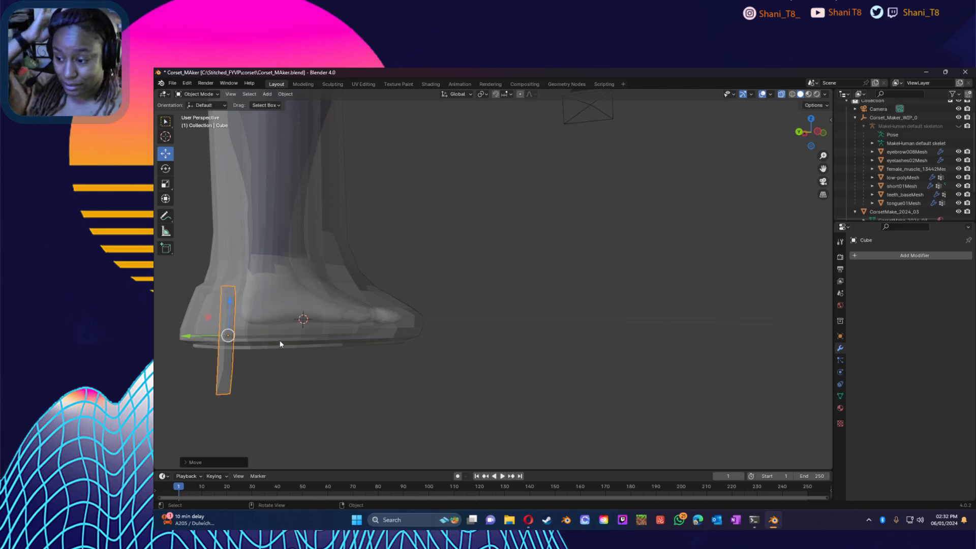
Step: In Edit Mode with edge selection, move the block's lower front edge forward along Y to flare the base towards the toes
middle_drag(255, 388, 236, 371)
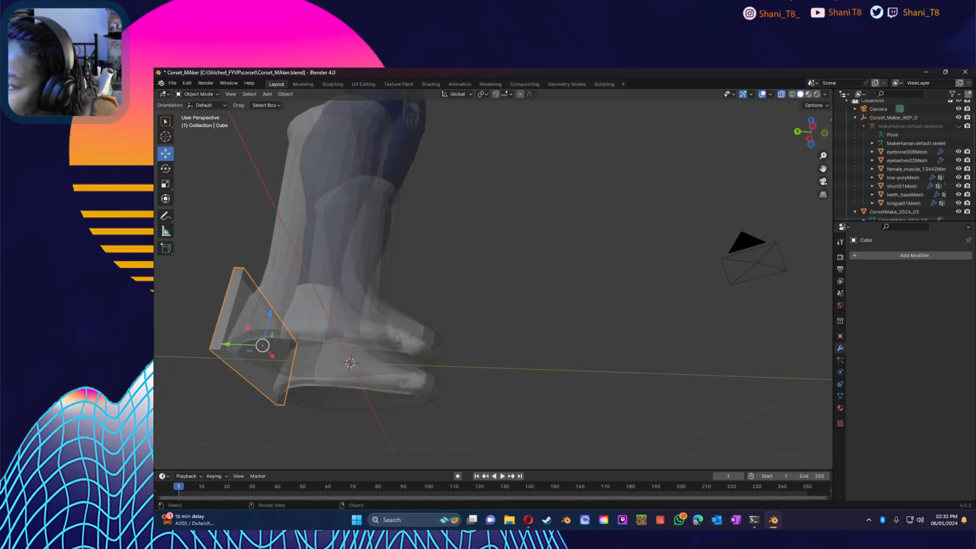
click(203, 95)
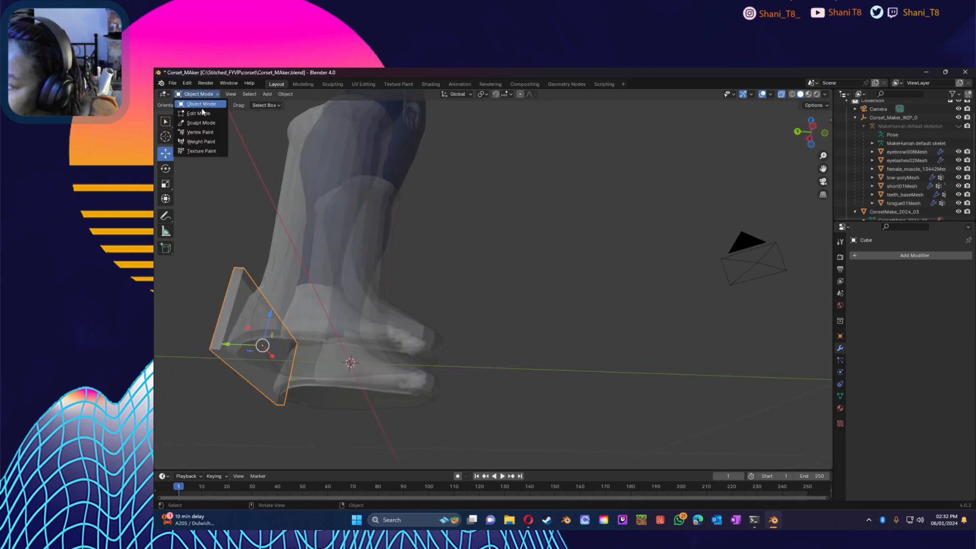
click(201, 112)
click(251, 379)
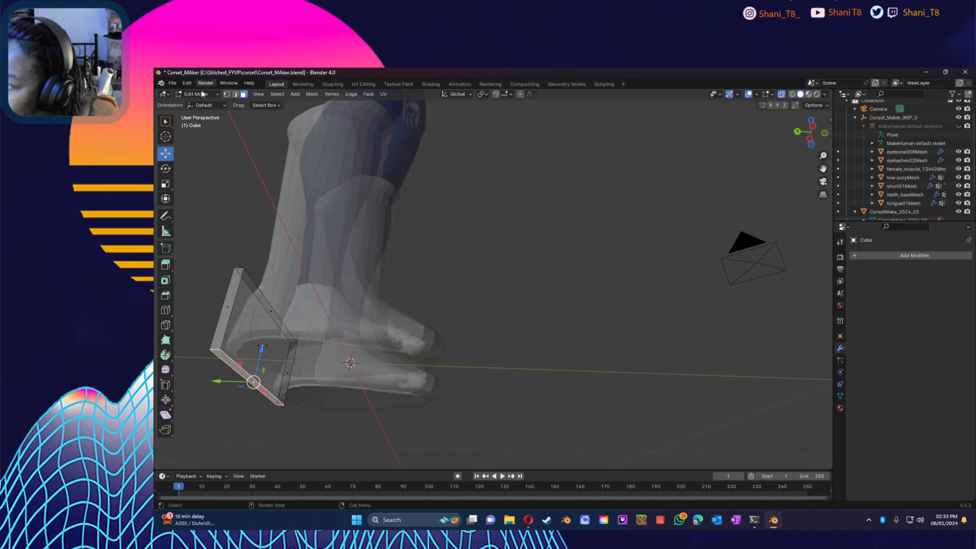
click(235, 94)
click(254, 382)
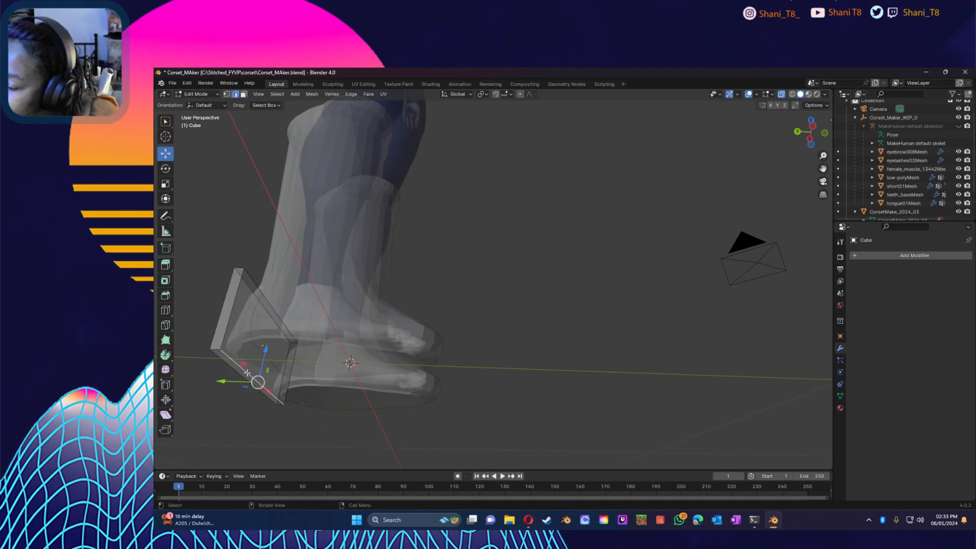
middle_drag(238, 395, 259, 417)
right_click(207, 394)
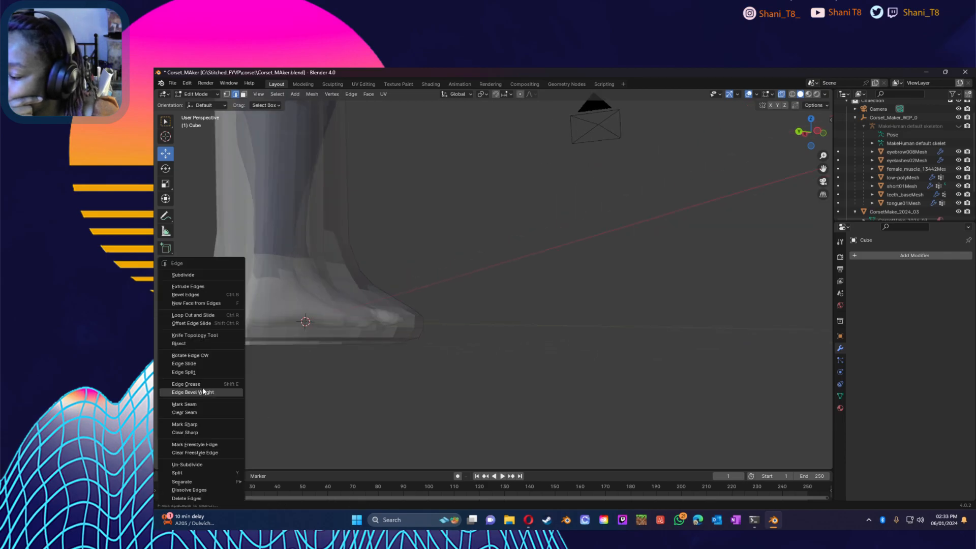
drag(187, 379, 215, 396)
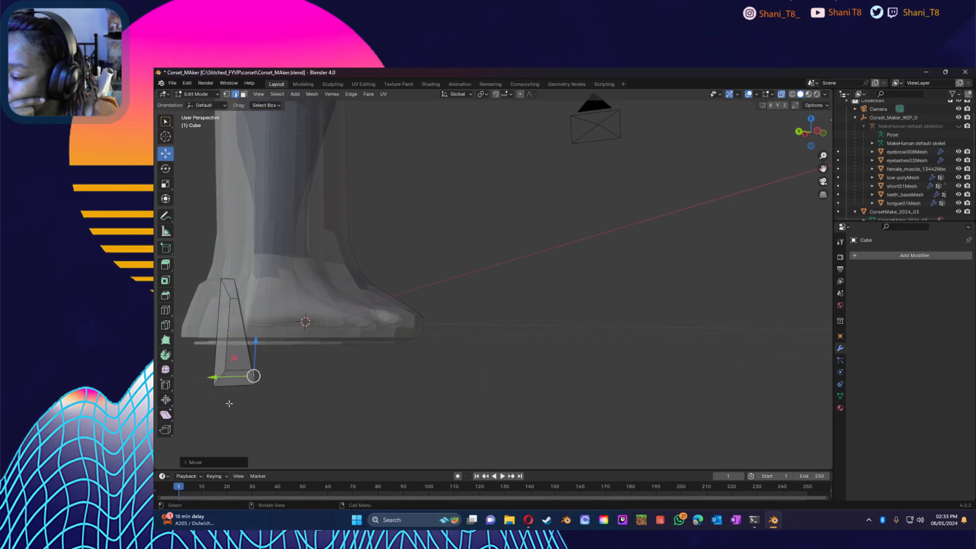
middle_drag(312, 392, 305, 401)
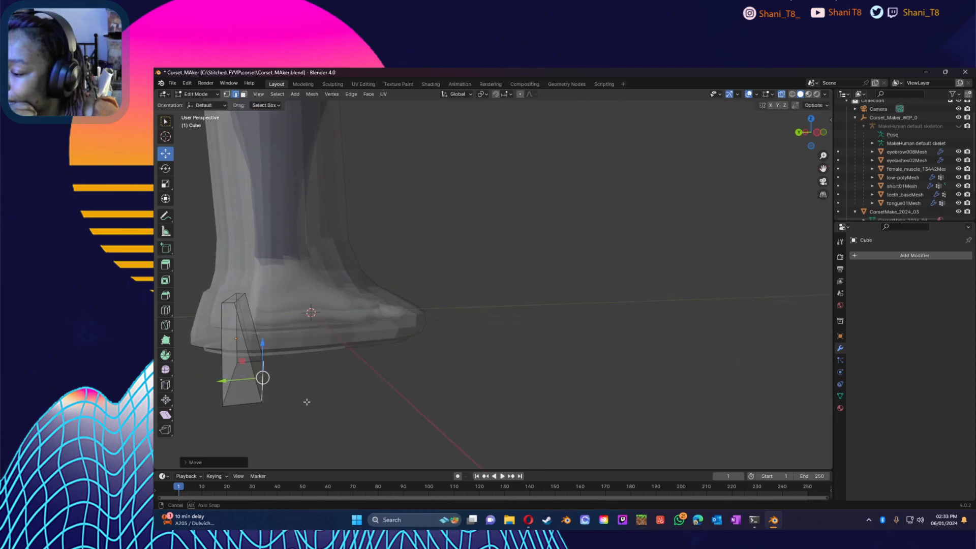
Step: Extrude the block's top face slightly upwards, scale the new face down, and return to Object Mode
click(238, 295)
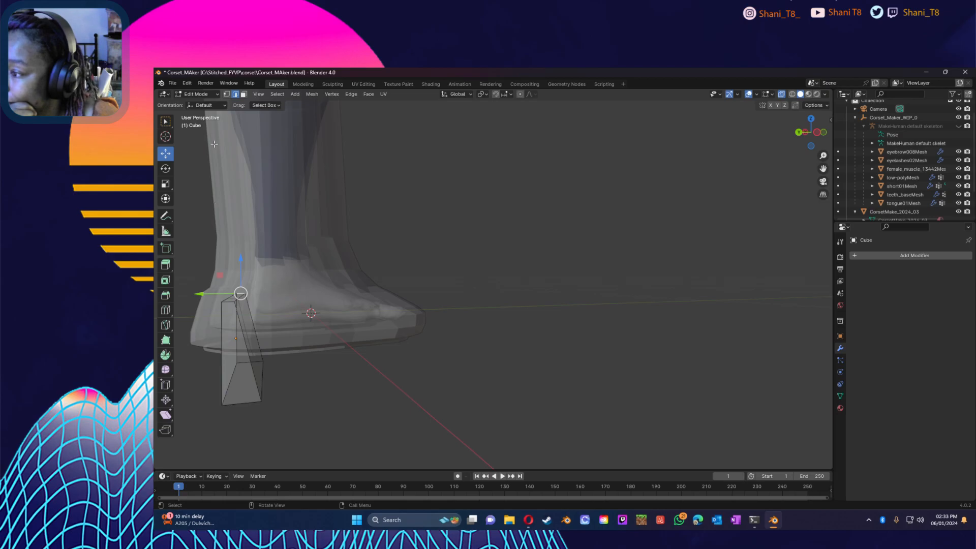
click(244, 94)
click(236, 296)
click(166, 183)
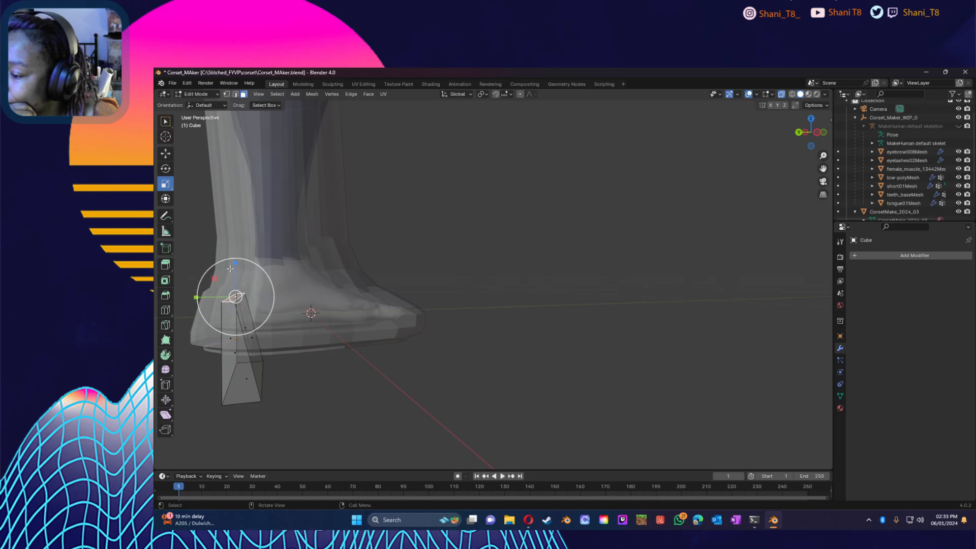
key(e)
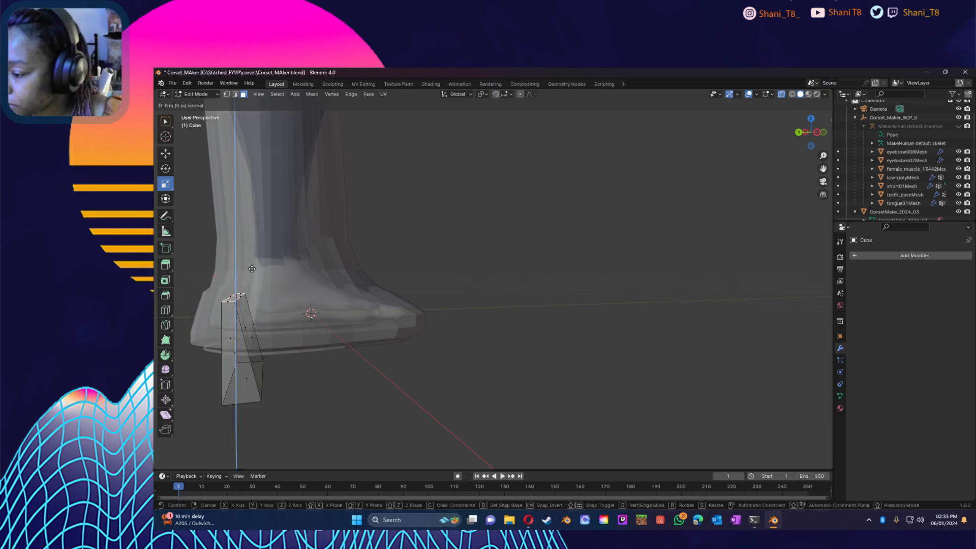
click(249, 290)
key(s)
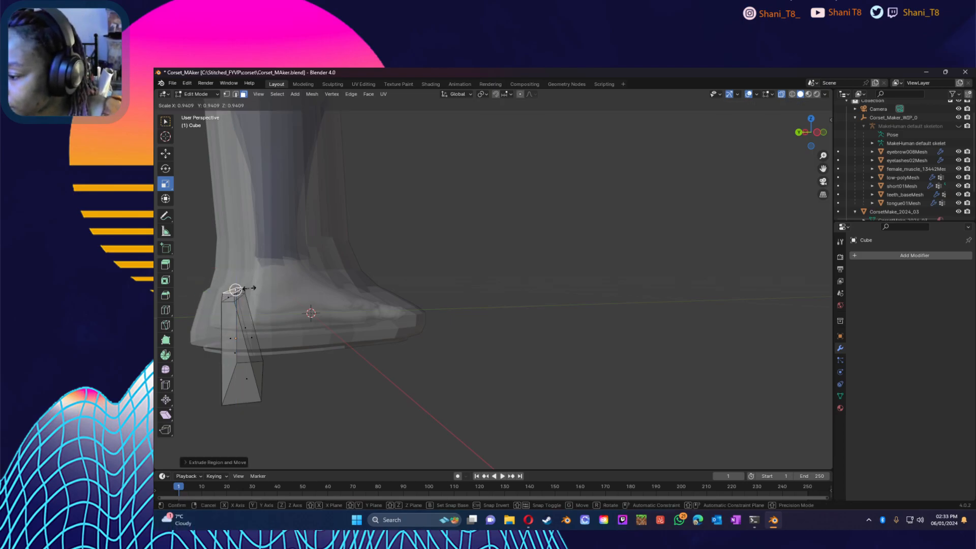
click(235, 290)
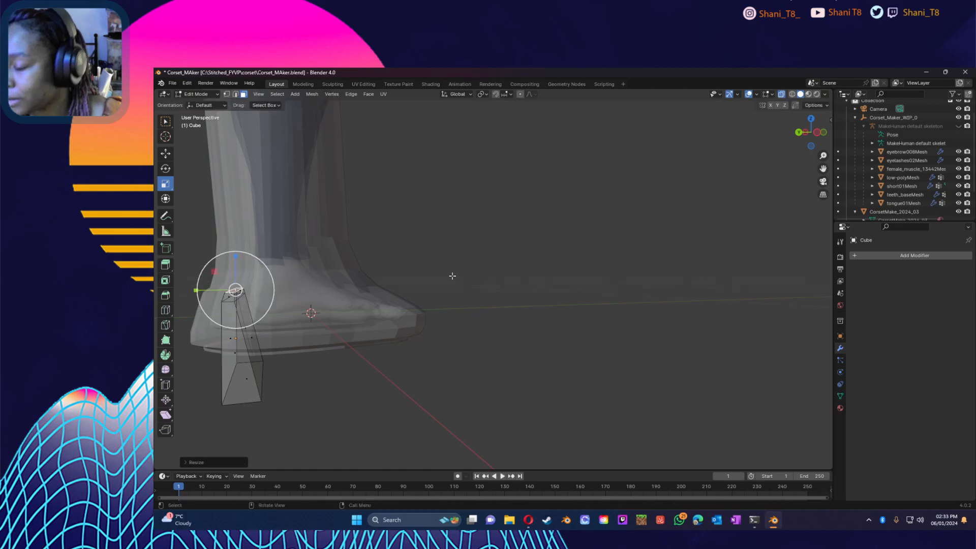
click(198, 94)
click(200, 105)
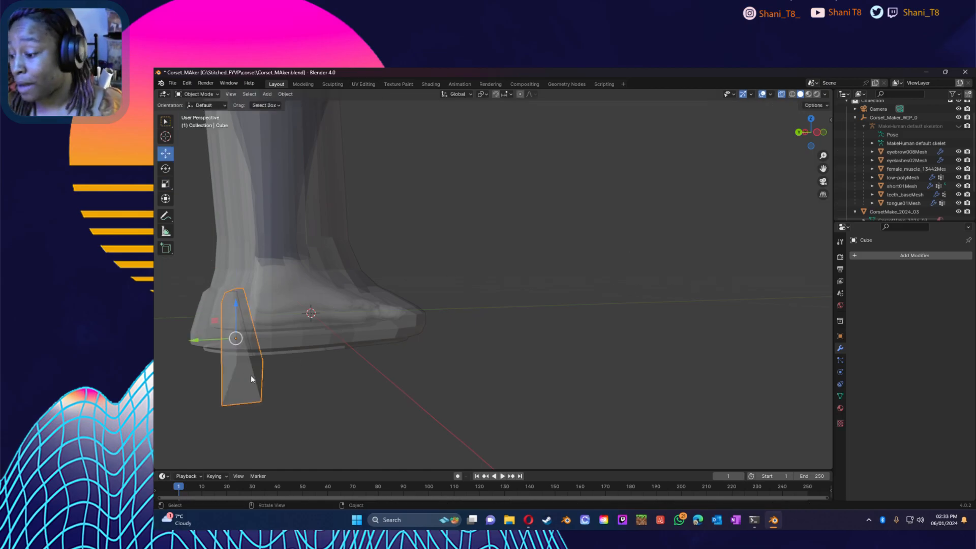
Step: Select the mirrored cylinder around the legs and rename it as Boots
middle_drag(281, 367, 526, 380)
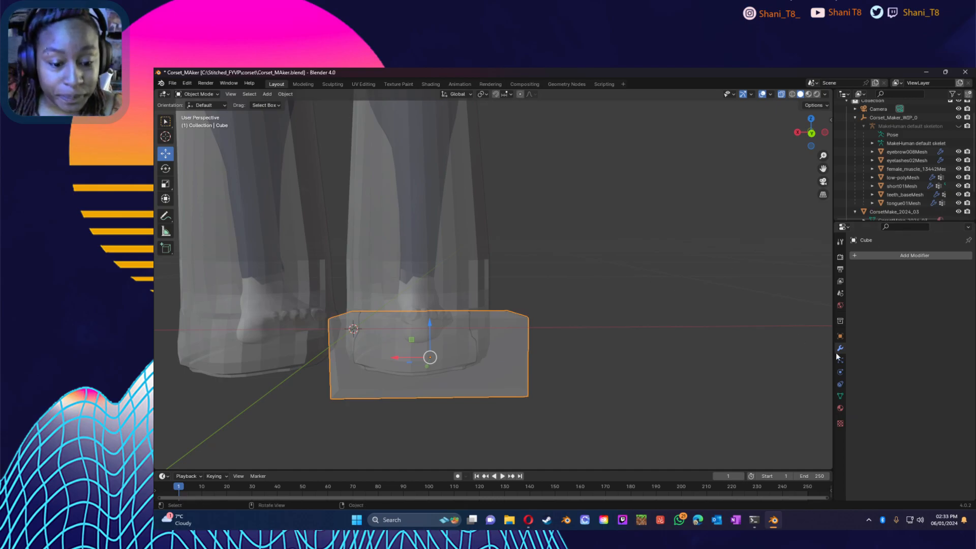
click(590, 275)
middle_drag(586, 286, 419, 321)
click(415, 324)
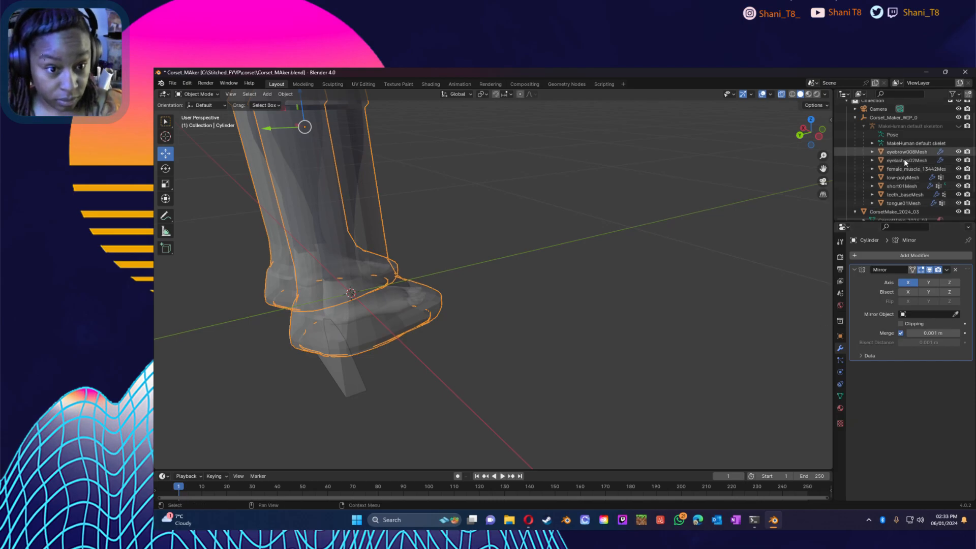
scroll(905, 168, down, 3)
double_click(879, 203)
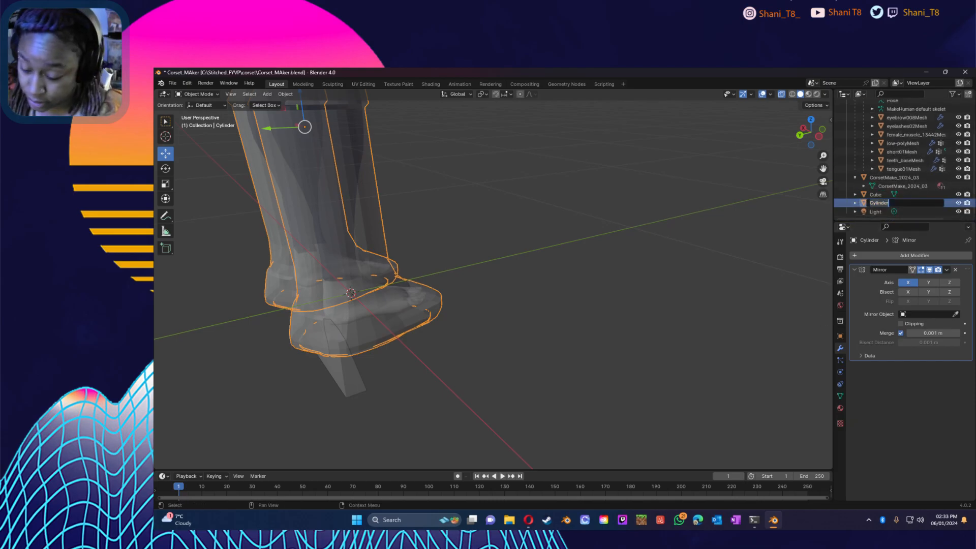
text(S)
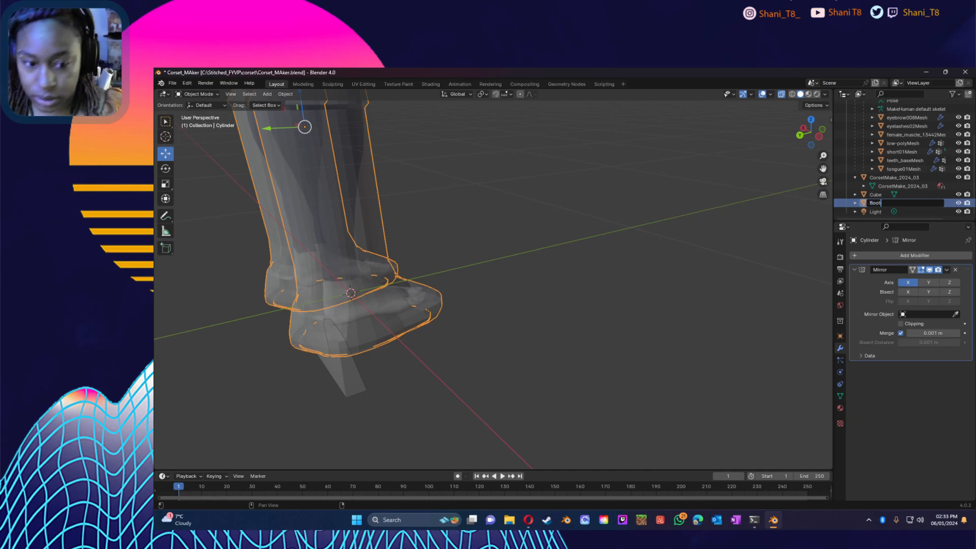
key(Return)
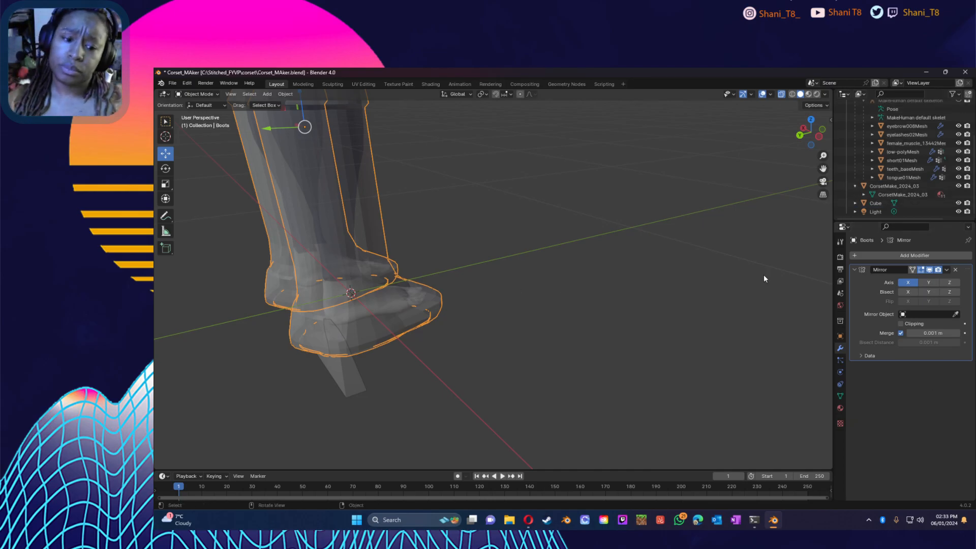
Step: Add a Boolean modifier set to Difference to Boots, place it above the Mirror modifier, and choose Cube as its object
click(887, 254)
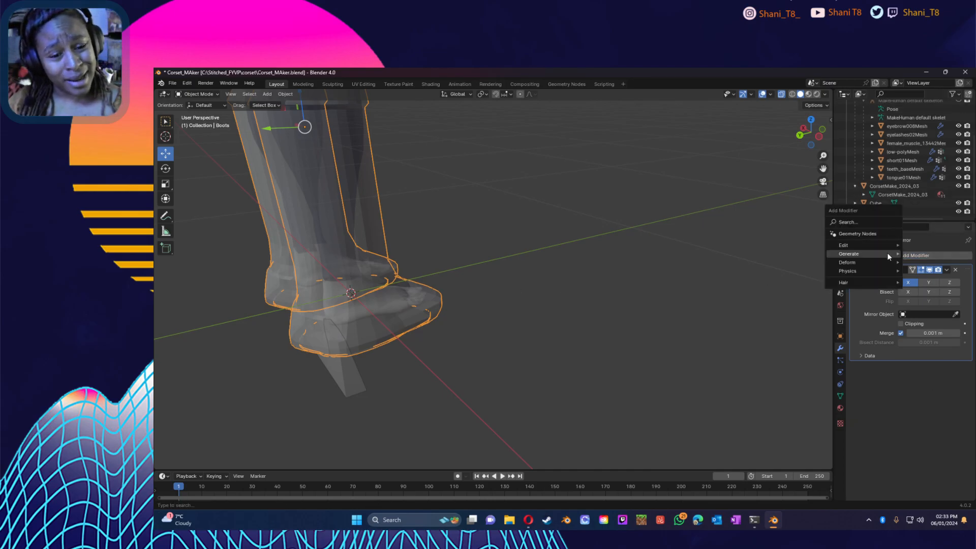
click(887, 253)
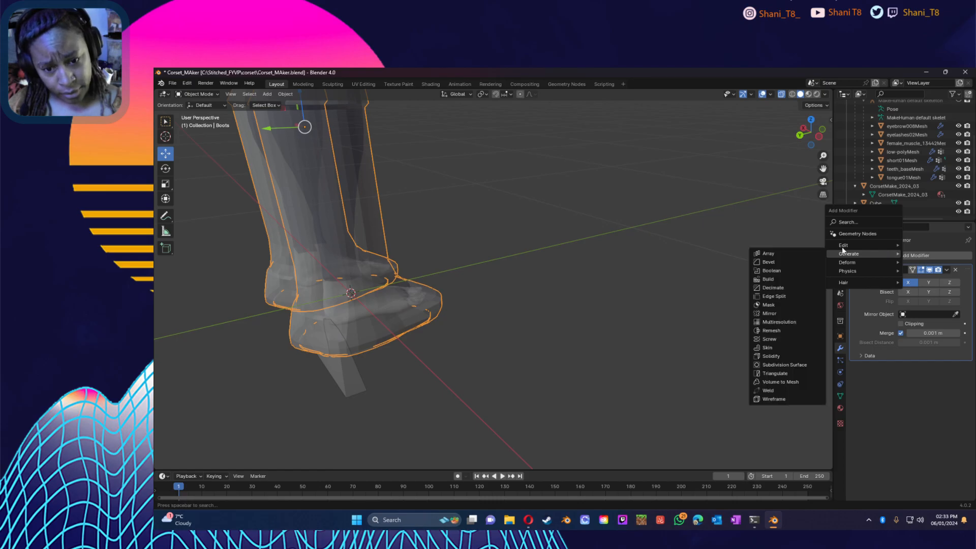
click(774, 271)
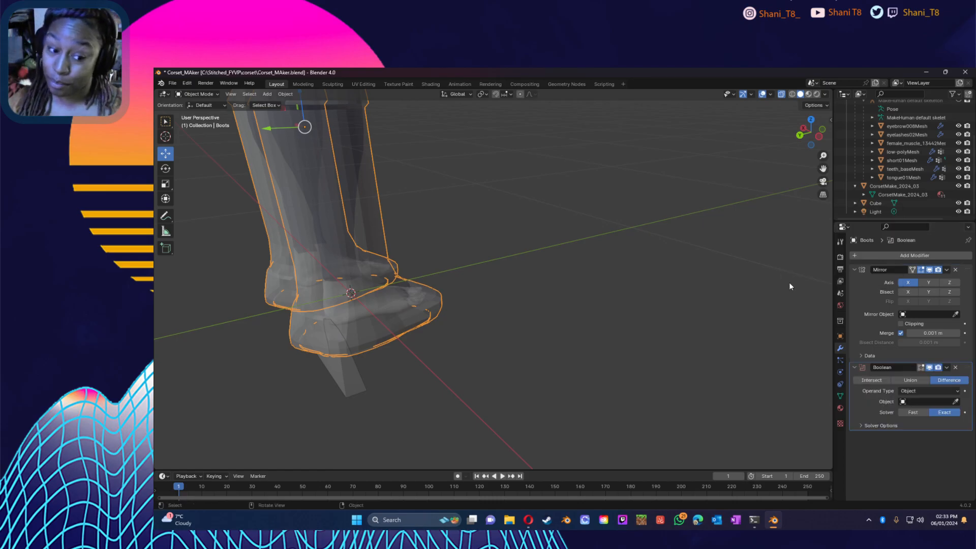
drag(968, 369, 953, 264)
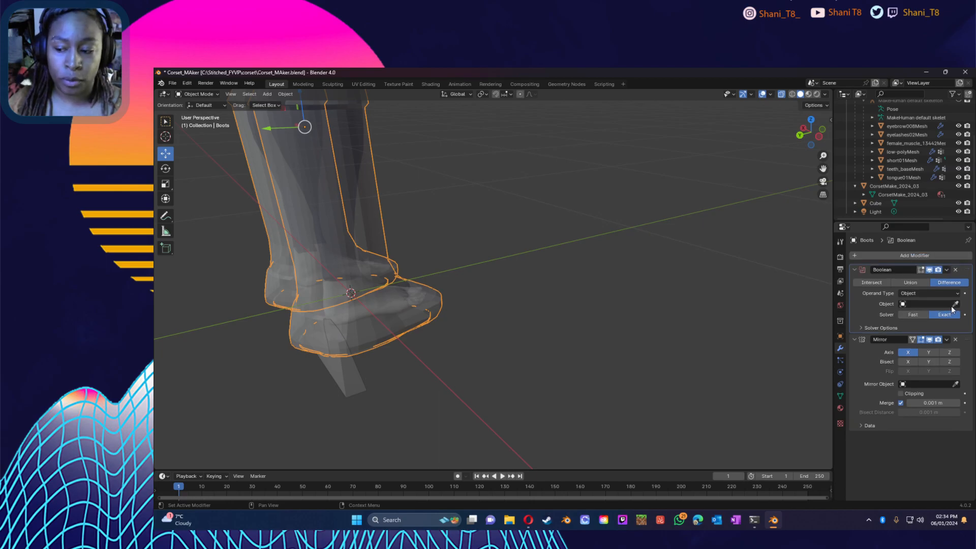
click(946, 305)
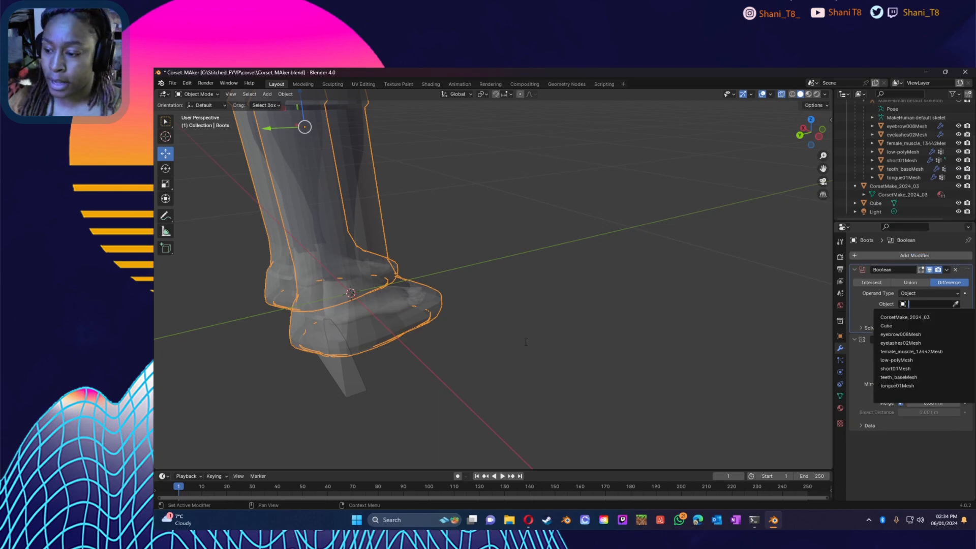
click(917, 327)
Step: Examine the Boolean cut at the boot's heel in wireframe and Material Preview shading
mouse_move(378, 414)
middle_down()
mouse_move(435, 391)
mouse_move(472, 393)
mouse_move(164, 380)
mouse_move(812, 391)
mouse_move(809, 376)
middle_up()
click(792, 94)
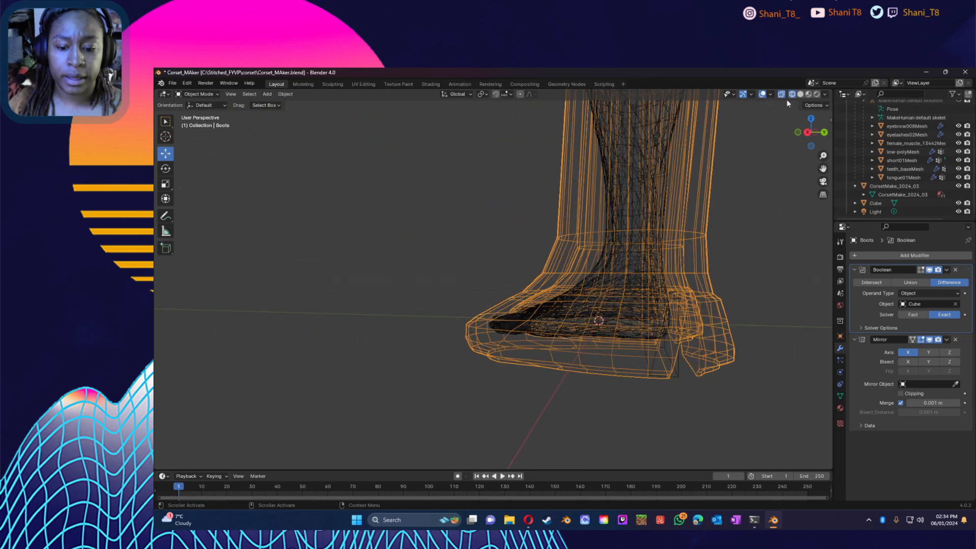
click(809, 94)
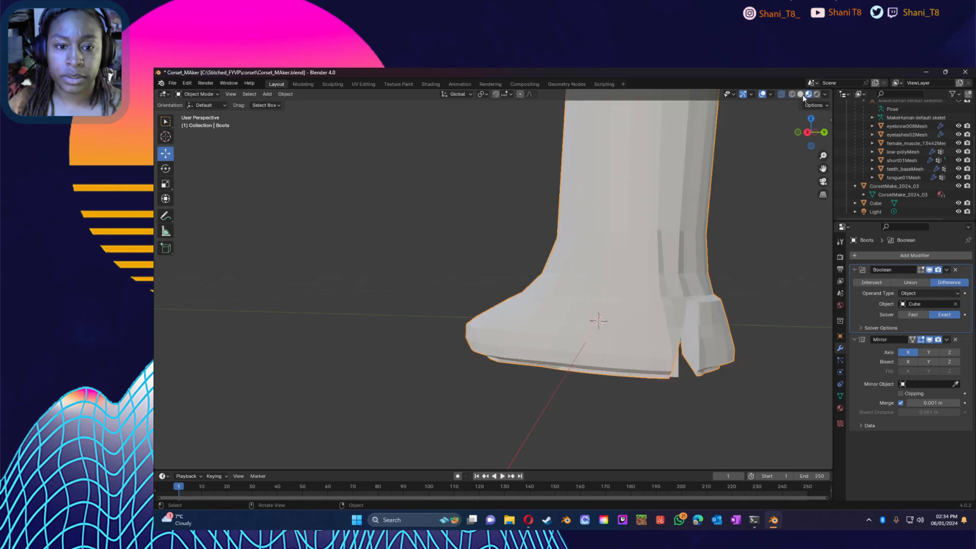
click(792, 95)
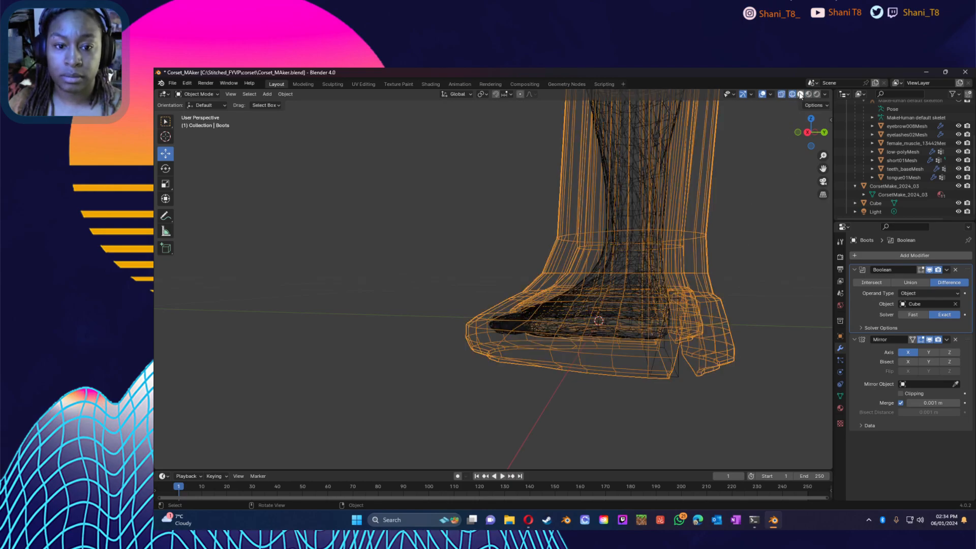
click(783, 94)
click(809, 94)
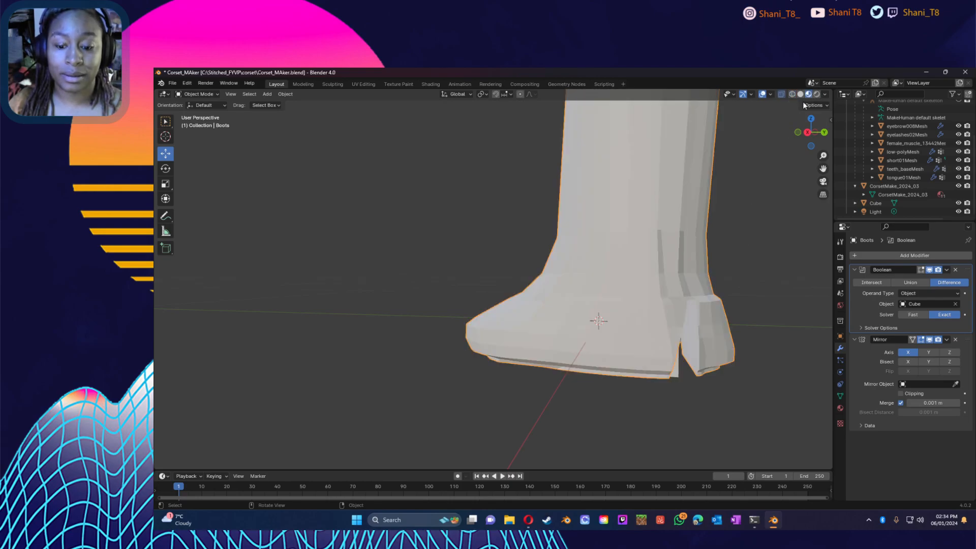
middle_drag(616, 397, 311, 403)
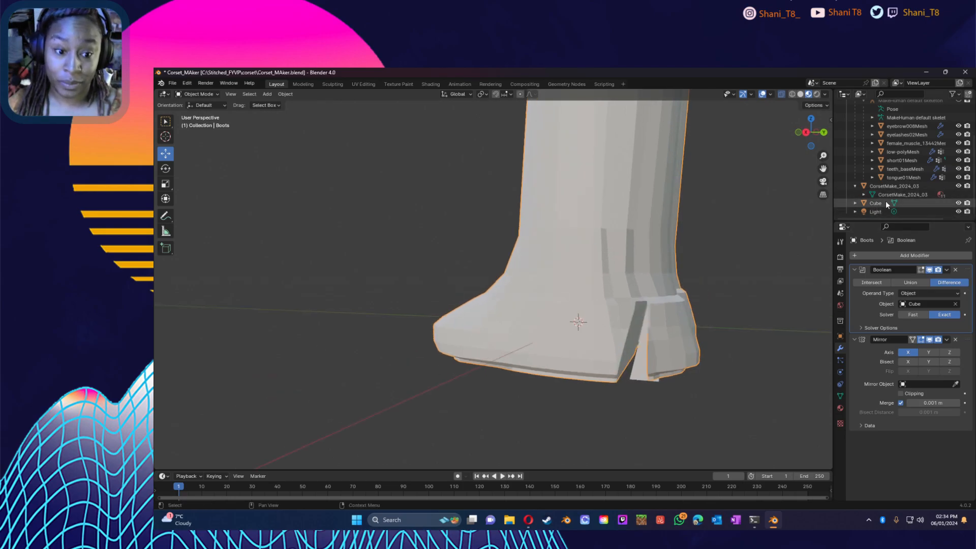
Step: Create a new material for Boots with a cube preview and name it Boots_A
scroll(895, 200, up, 3)
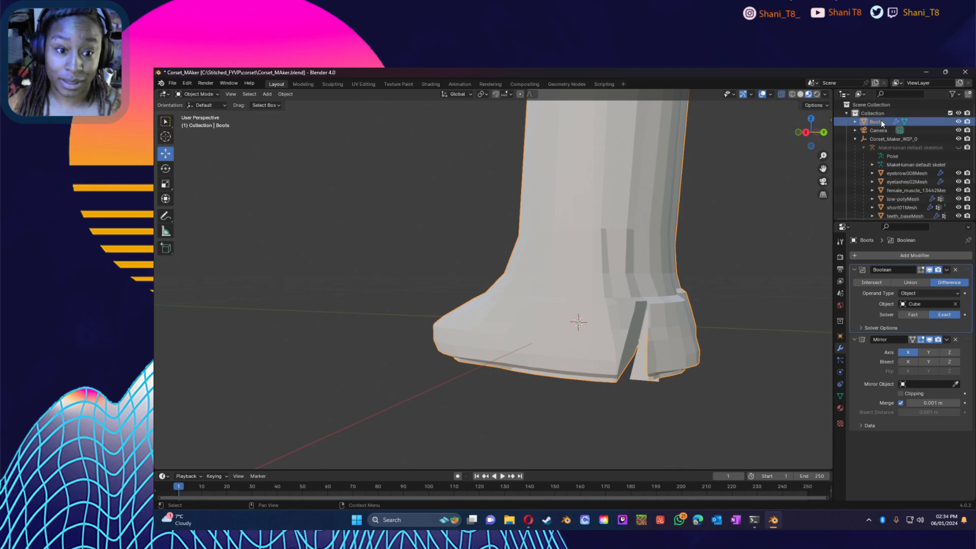
click(840, 407)
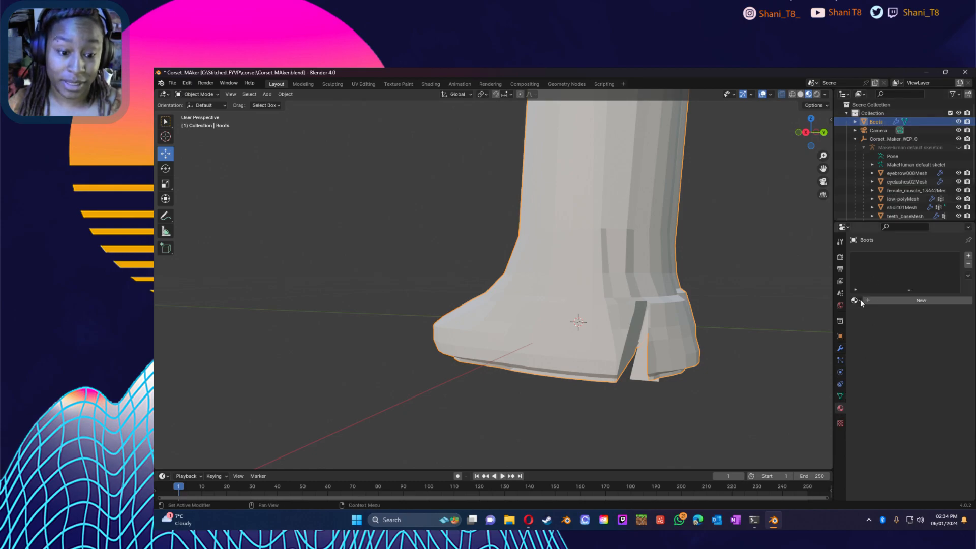
click(931, 300)
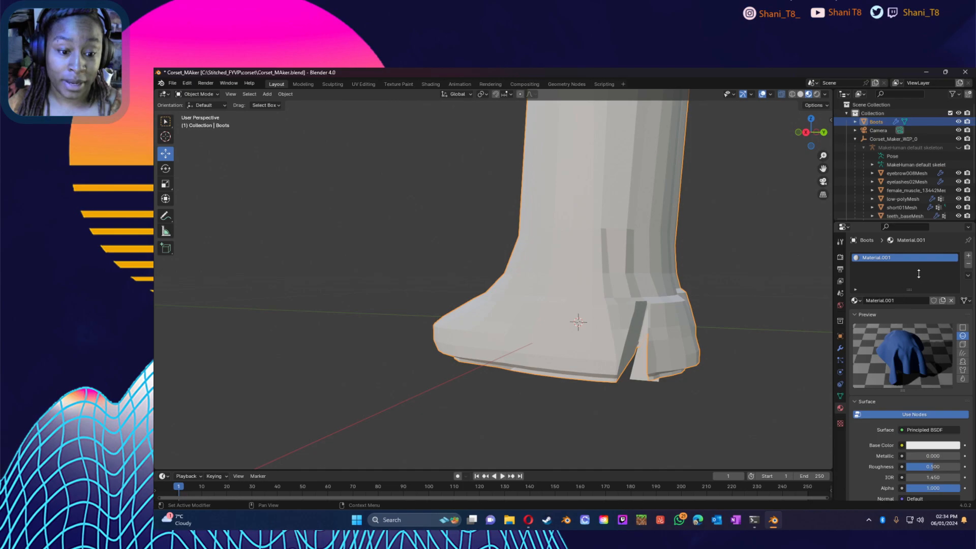
click(963, 344)
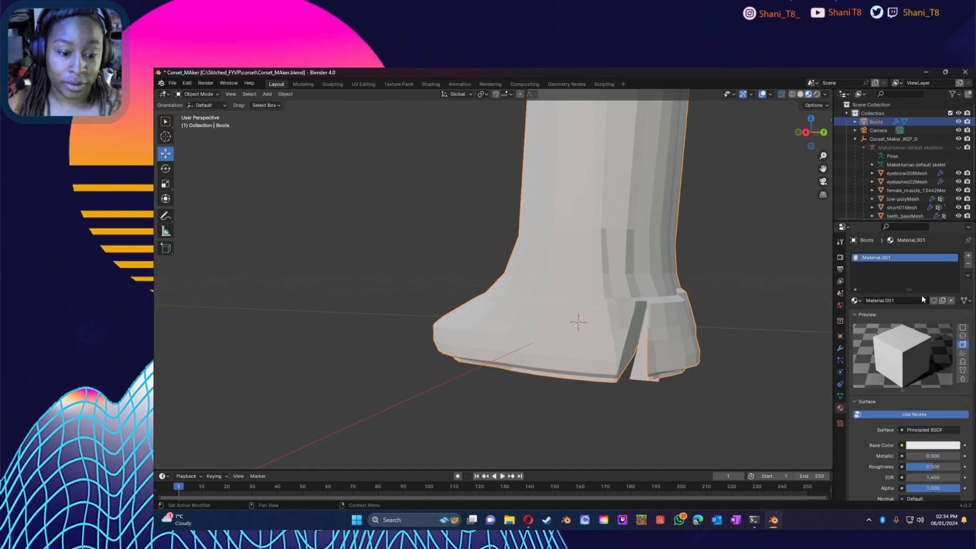
double_click(894, 301)
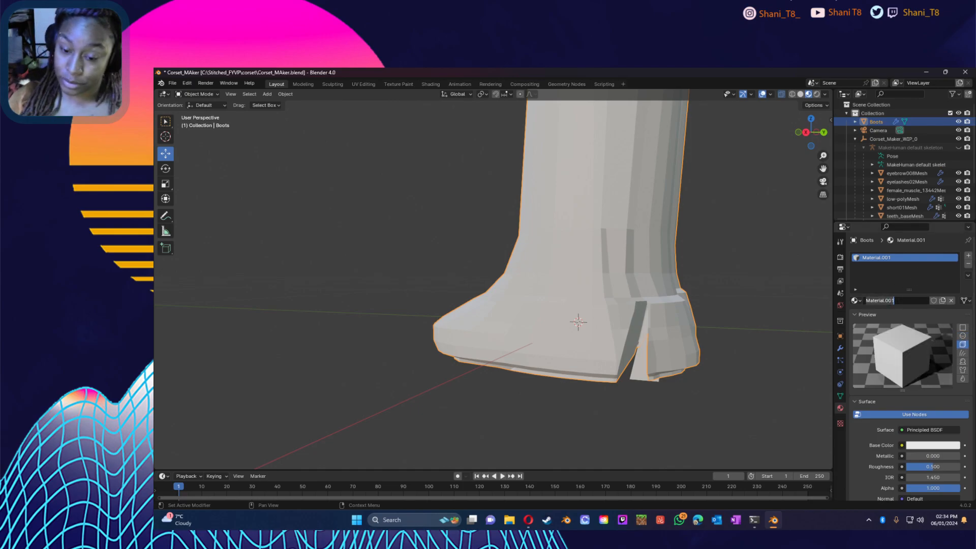
text(Boo)
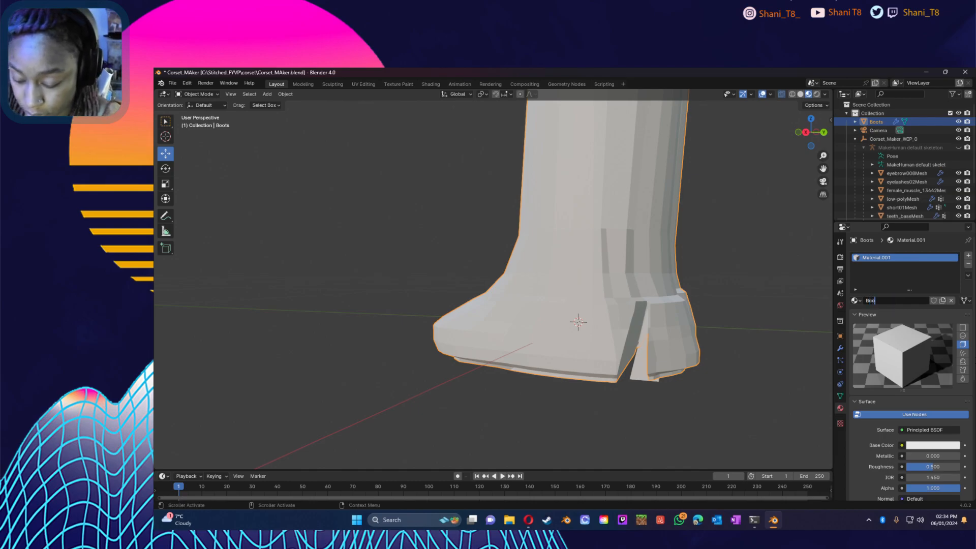
text(ts_A)
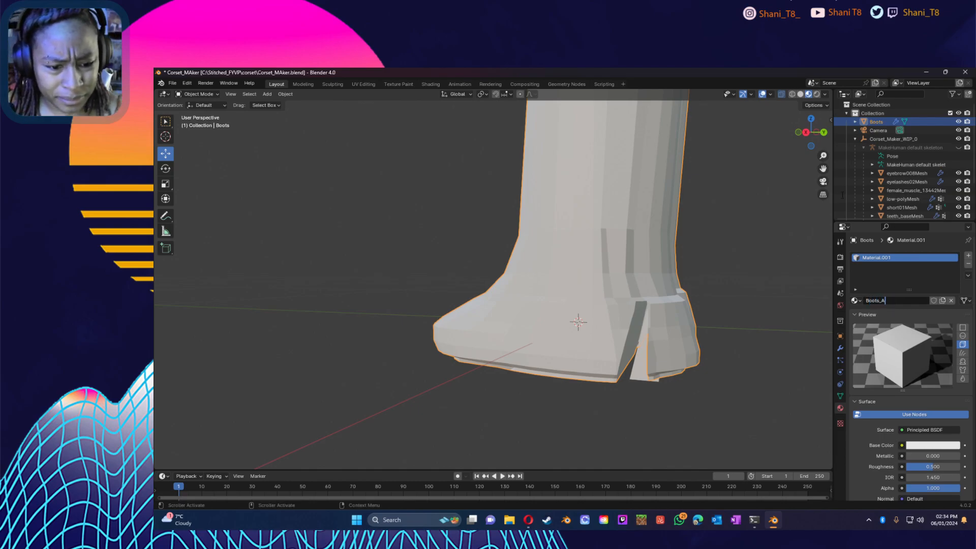
Step: Add a second material slot to Boots with a material named Boots_B and a cube preview
click(968, 256)
click(877, 306)
click(877, 309)
text(B)
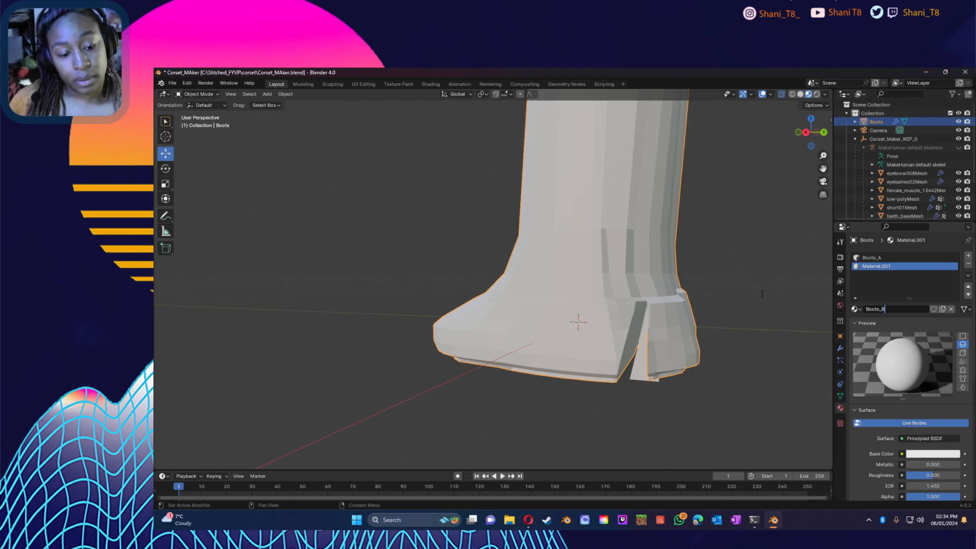
key(Return)
click(963, 353)
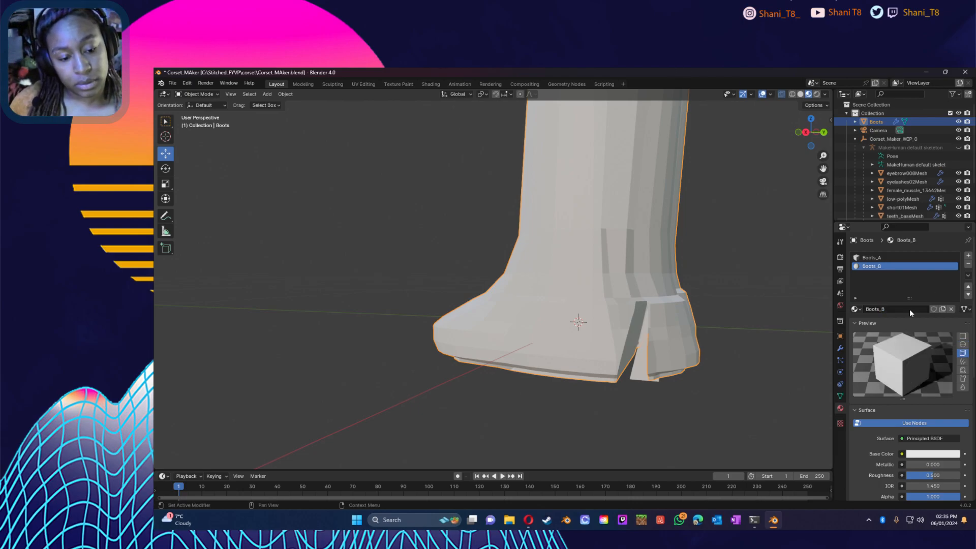
Step: Set the Boots_A base colour to an orange-brown with saturation about 0.987 and value about 0.270
click(884, 259)
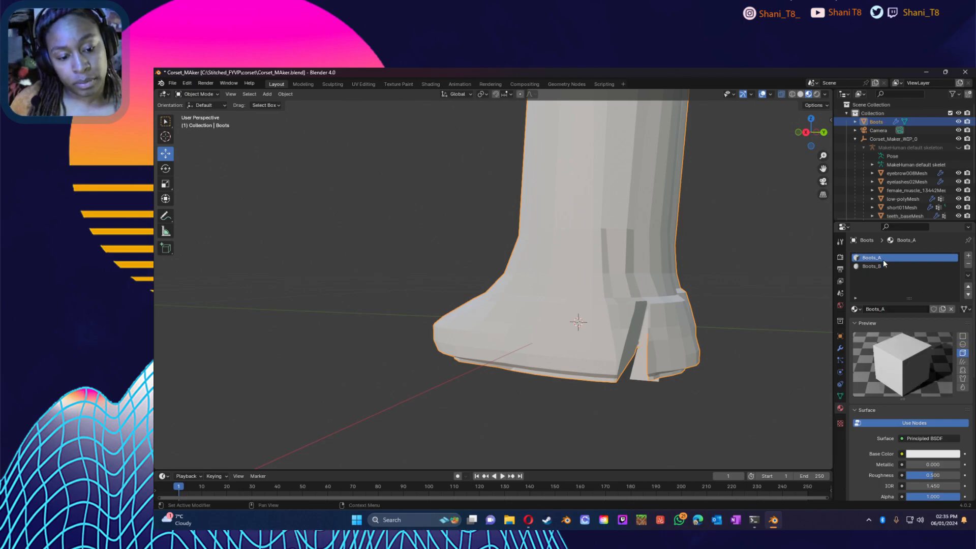
click(934, 454)
click(895, 387)
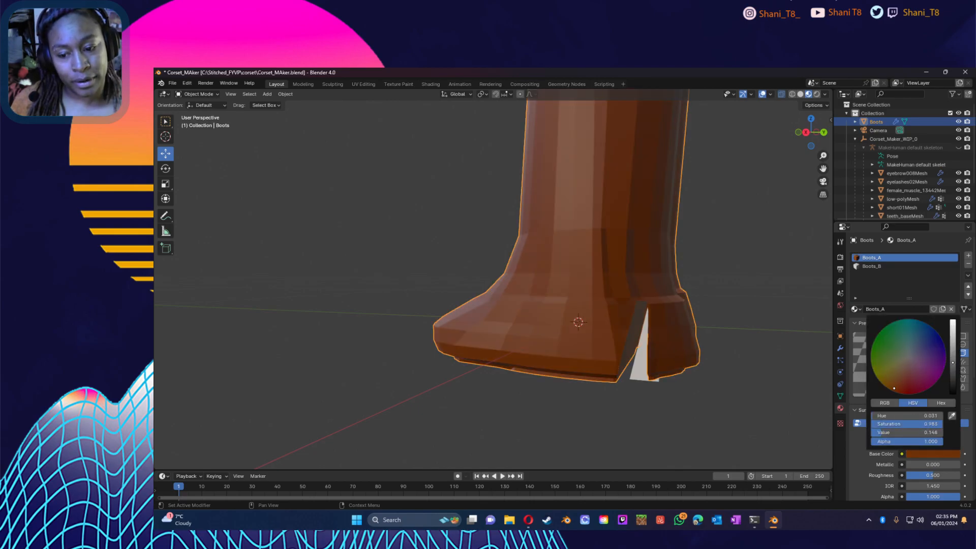
drag(953, 361, 953, 353)
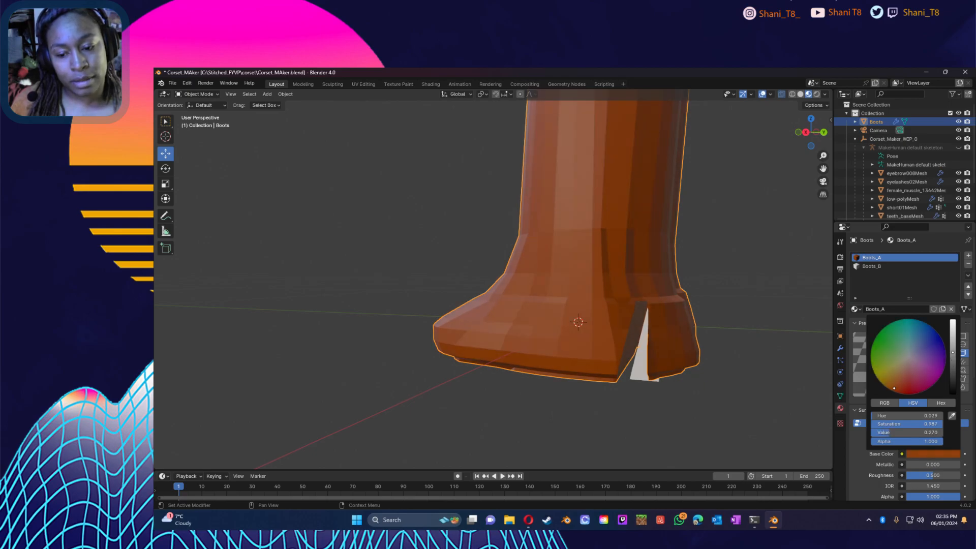
Step: Set the Boots_B base colour to an orange-red with hue 0.010, saturation about 0.946 and value 0.800
click(884, 267)
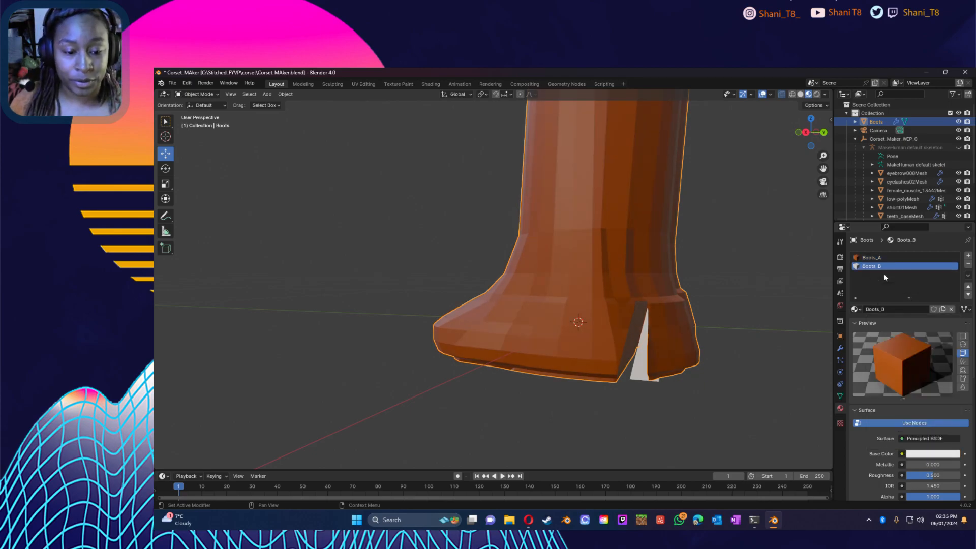
click(935, 455)
click(904, 385)
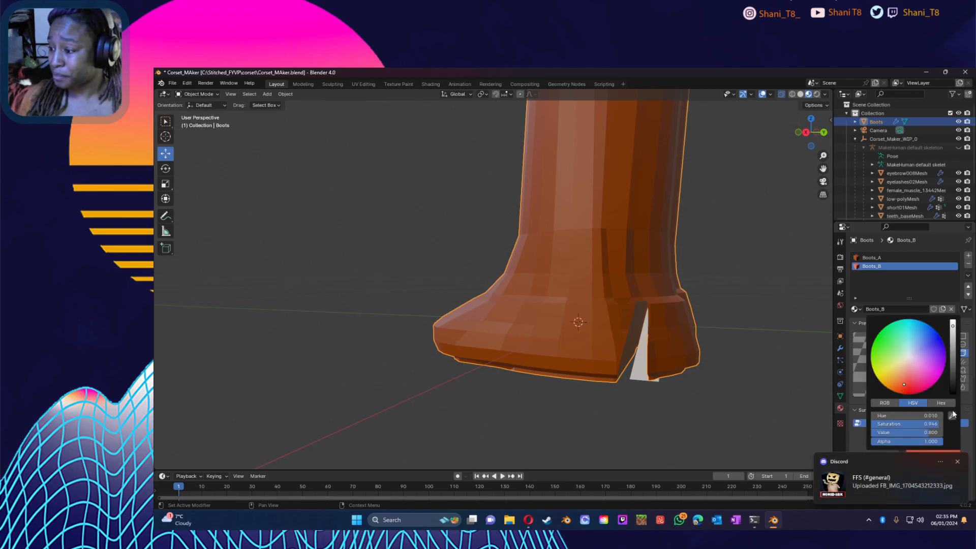
click(959, 462)
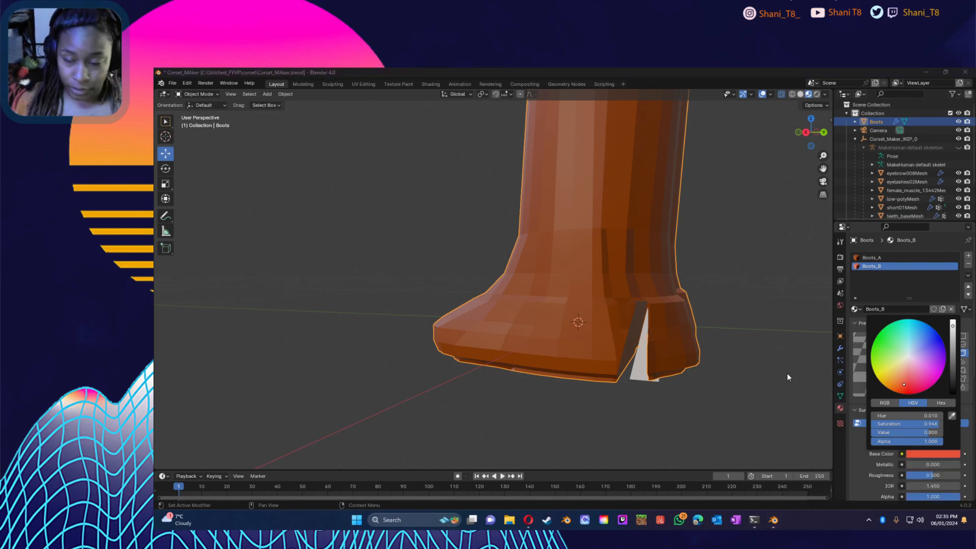
Step: Examine the coloured boots on the avatar from a distance and up close around the feet and soles
middle_drag(592, 345, 678, 358)
scroll(671, 335, down, 1)
scroll(672, 332, up, 5)
scroll(672, 333, down, 6)
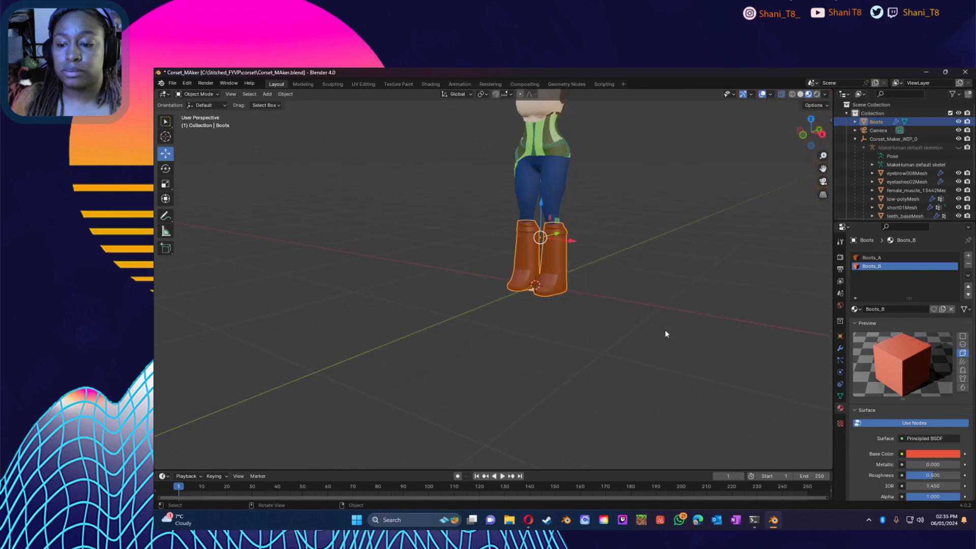
middle_drag(597, 329, 564, 311)
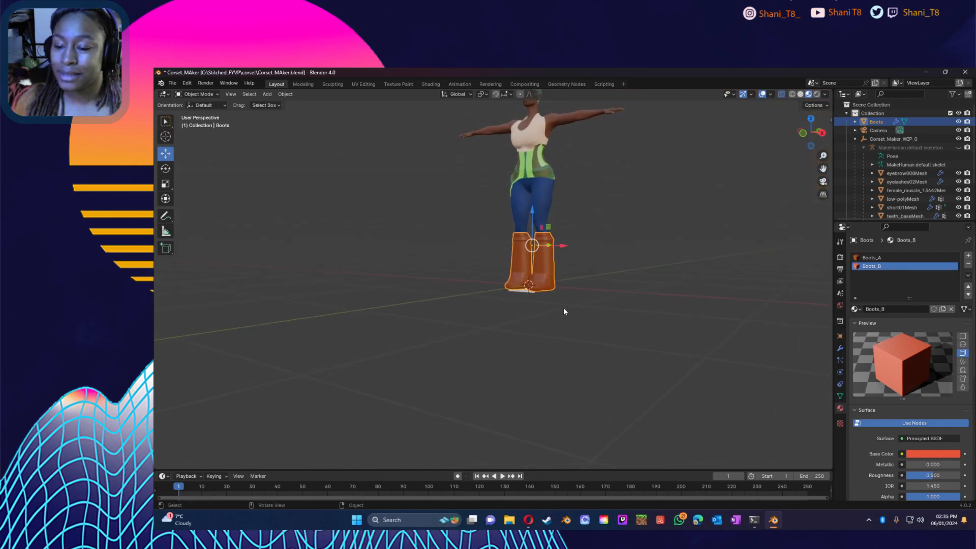
scroll(565, 312, up, 6)
scroll(571, 312, up, 2)
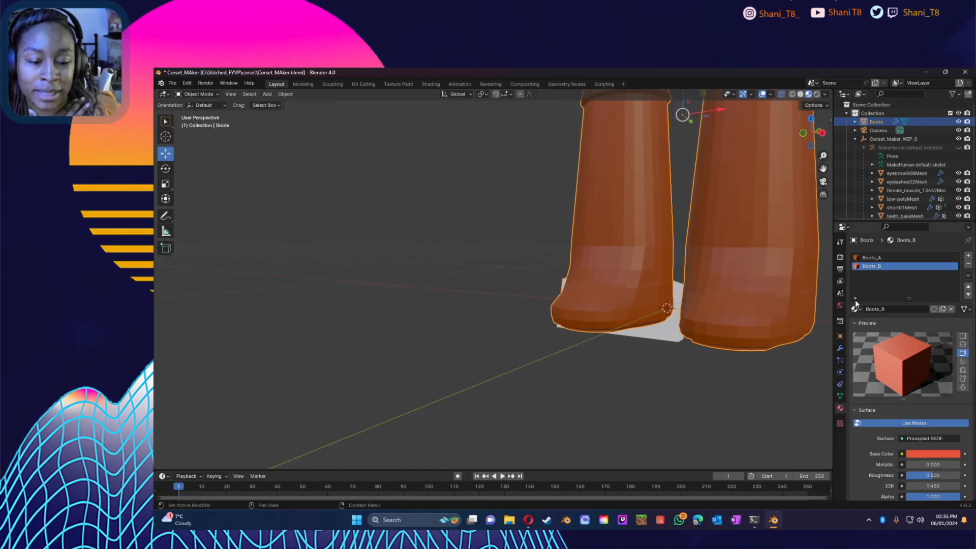
middle_drag(767, 366, 748, 342)
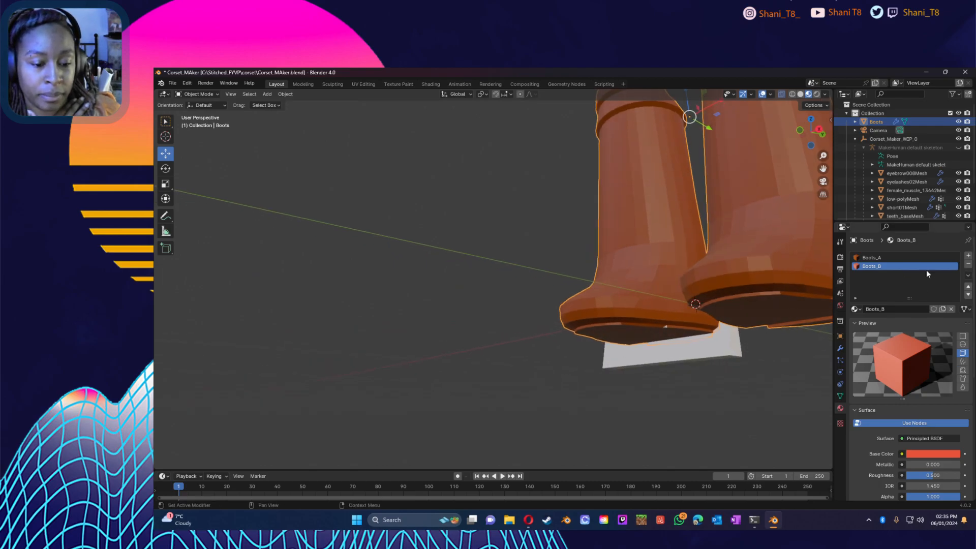
Step: Darken the Boots_B base colour to a deep reddish brown by lowering its brightness
click(919, 456)
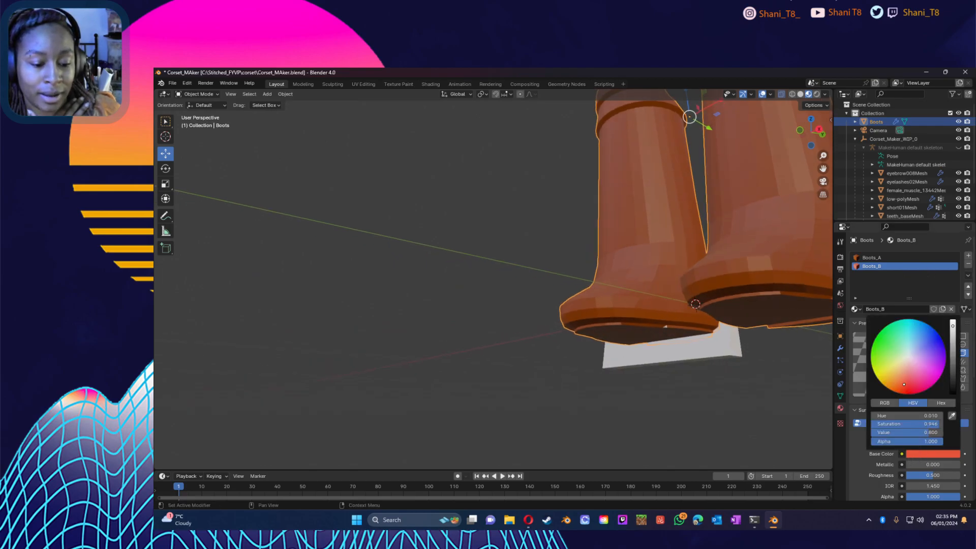
drag(953, 326, 954, 372)
middle_drag(778, 425, 743, 372)
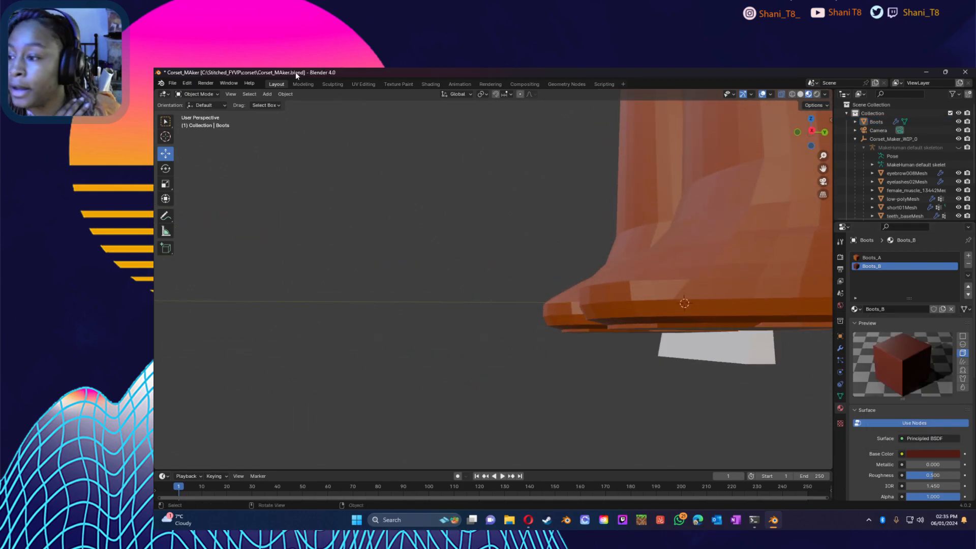
Step: In Edit Mode, select the underside faces of the boot's sole from an orthographic side view and assign them Boots_B
click(206, 93)
click(194, 112)
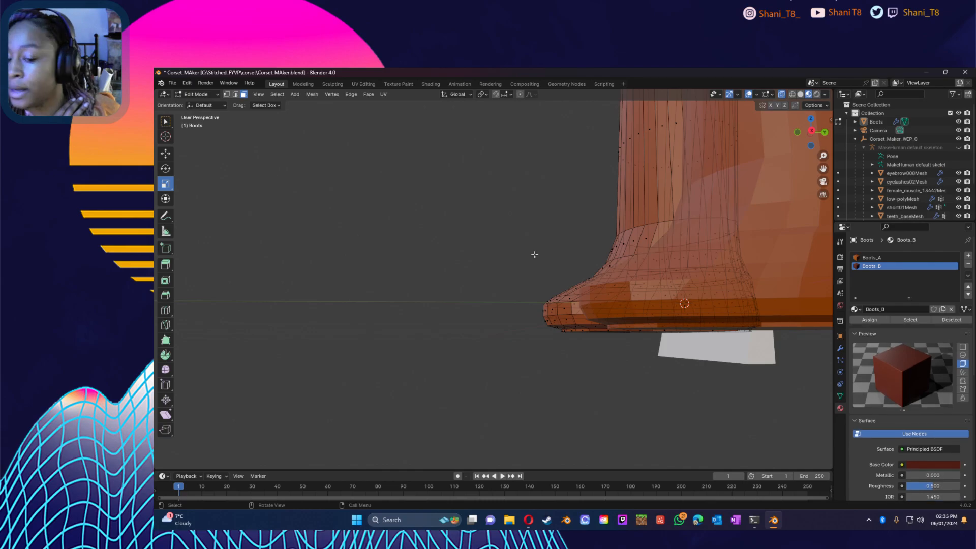
middle_drag(630, 340, 621, 349)
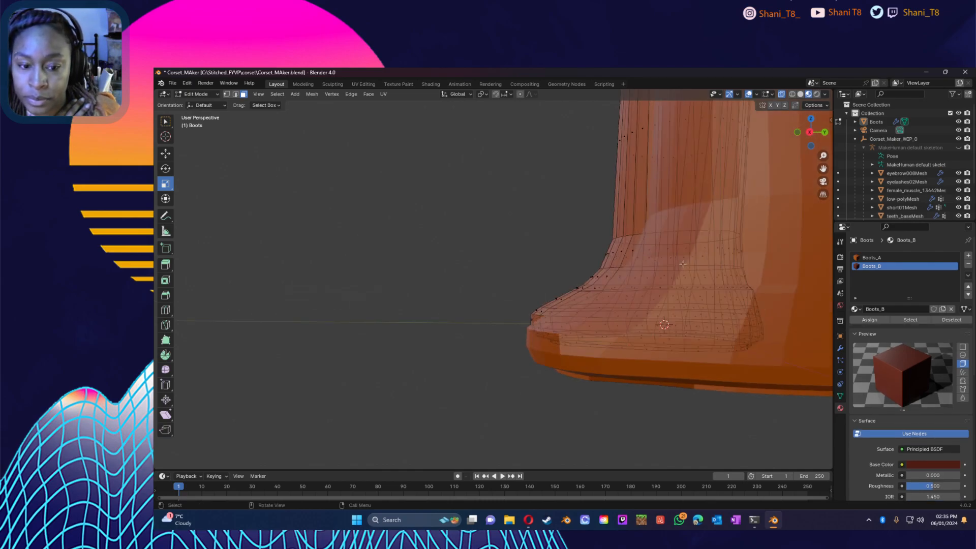
click(811, 133)
click(811, 133)
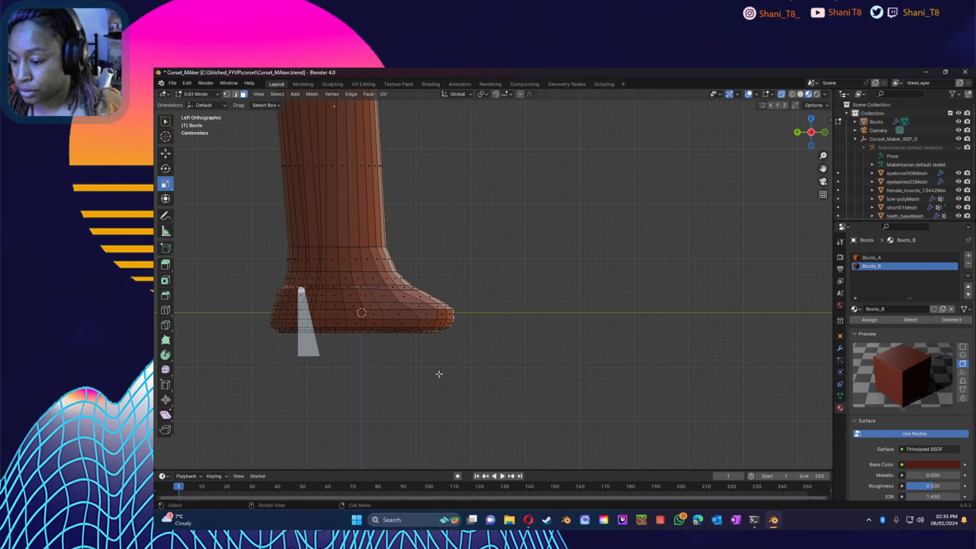
drag(473, 375, 245, 329)
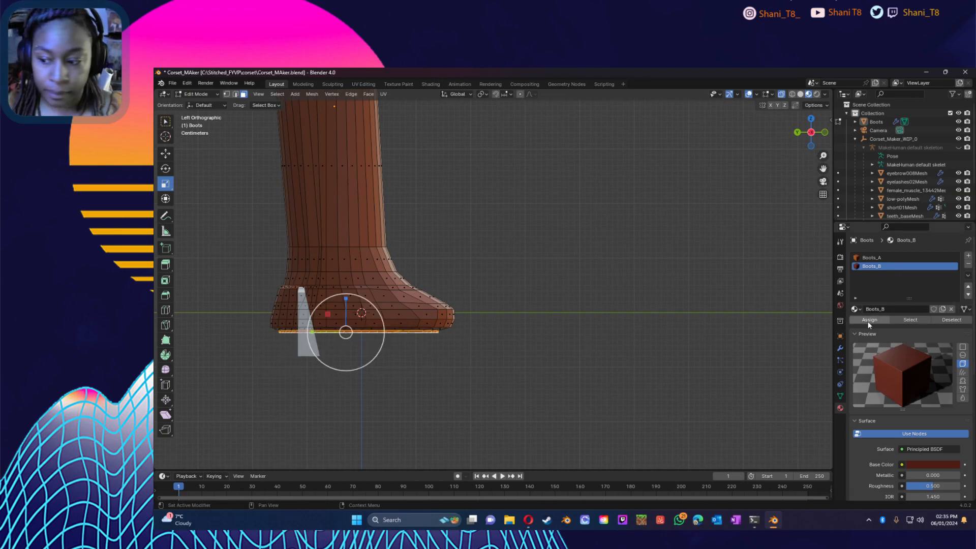
click(408, 368)
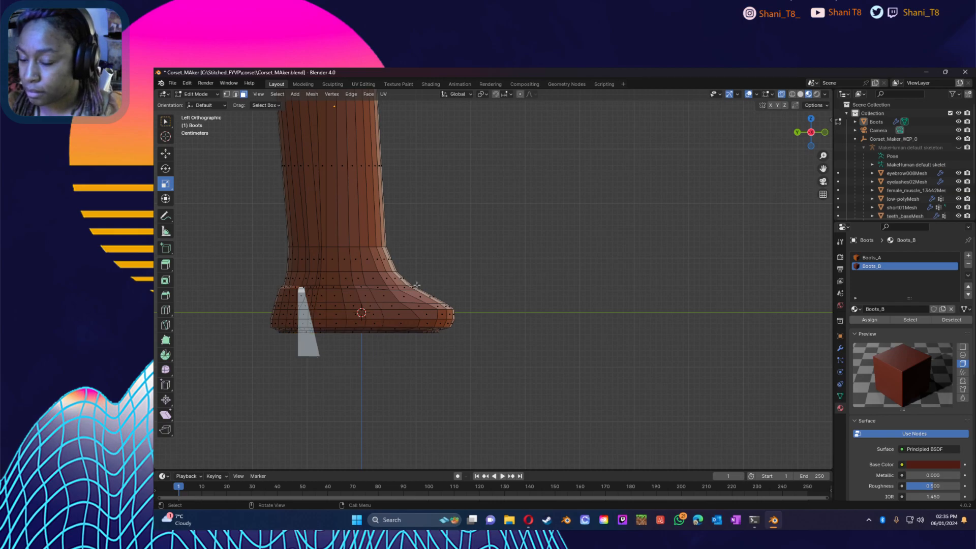
Step: Select the band of faces around the top rim of the boot, just below the knee
mouse_move(400, 366)
middle_down()
mouse_move(358, 272)
mouse_move(386, 364)
middle_up()
shift+middle_drag(541, 267, 635, 436)
scroll(600, 374, up, 1)
middle_drag(580, 338, 593, 338)
drag(381, 228, 533, 269)
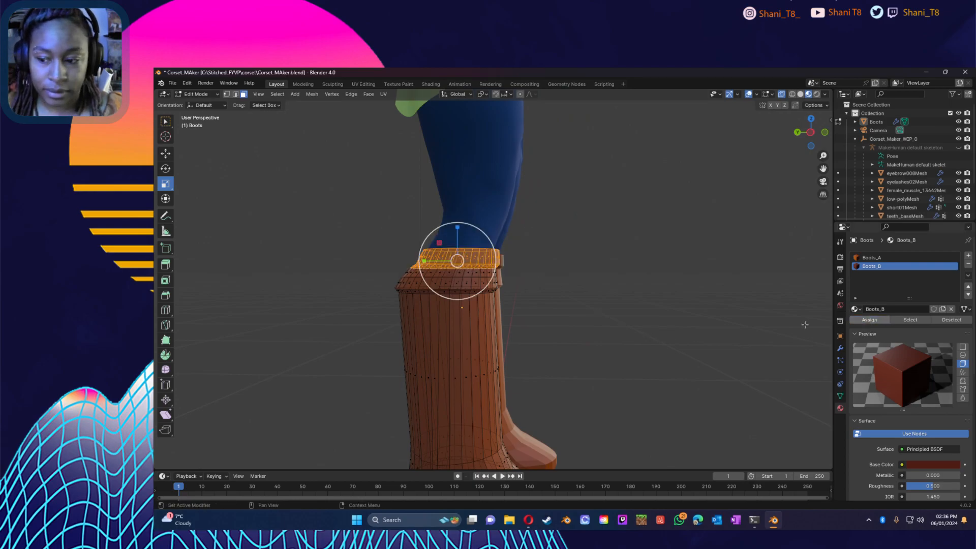
Step: Deselect the boot's faces and set the roughness of the Boots_A material to about 0.854
click(626, 348)
middle_drag(625, 349, 522, 379)
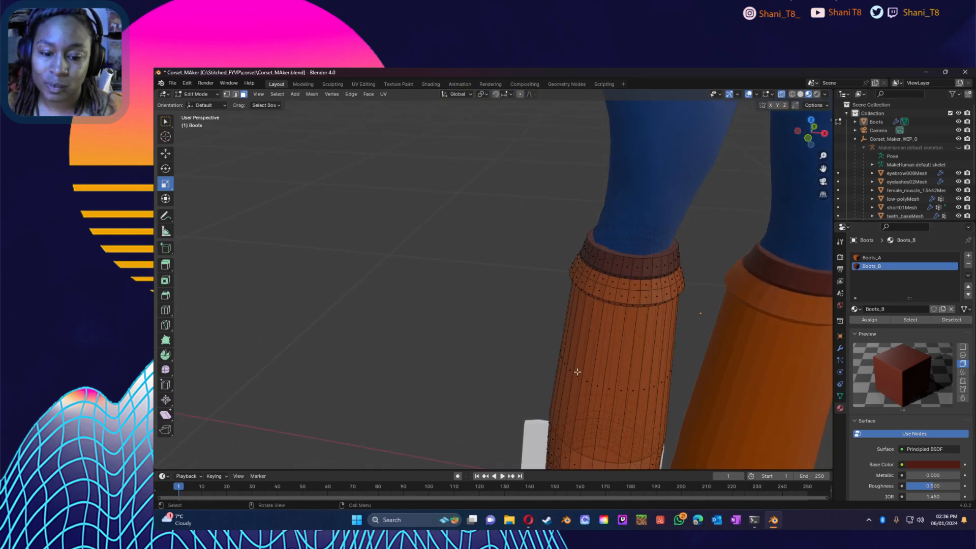
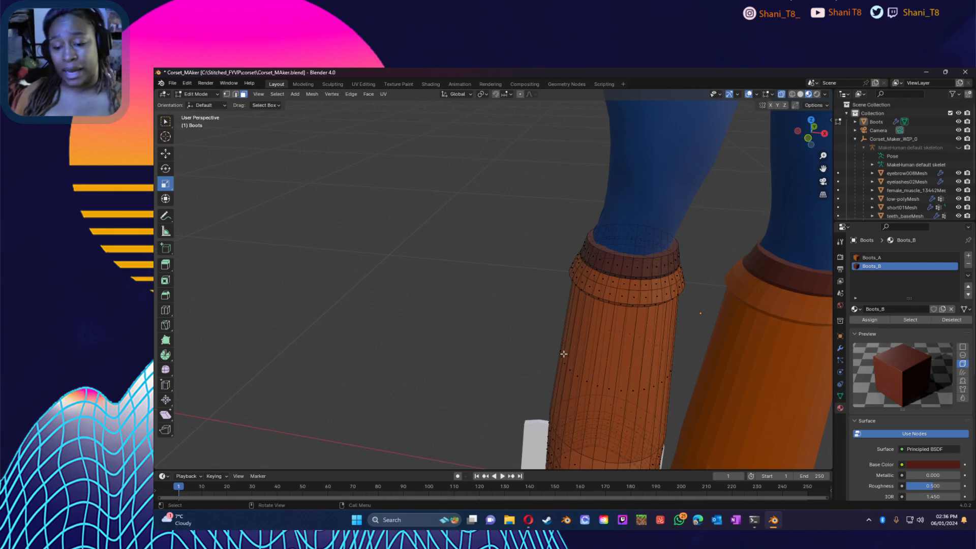
middle_drag(544, 342, 630, 337)
scroll(631, 335, down, 1)
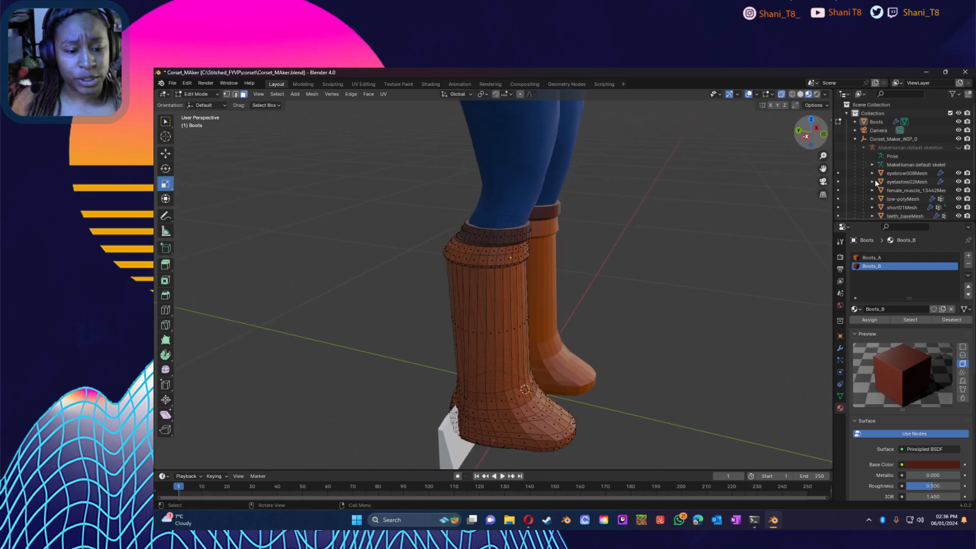
click(895, 258)
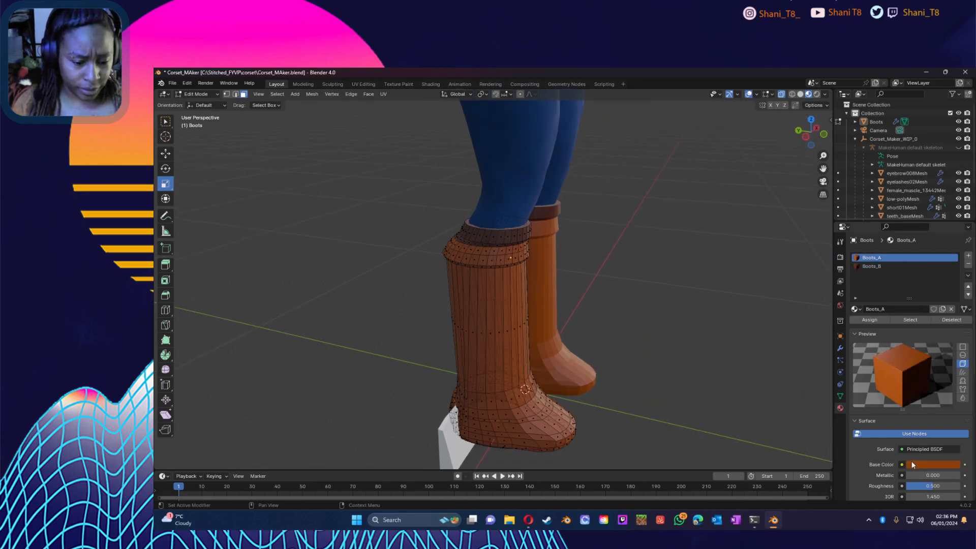
scroll(913, 464, down, 3)
scroll(913, 465, down, 1)
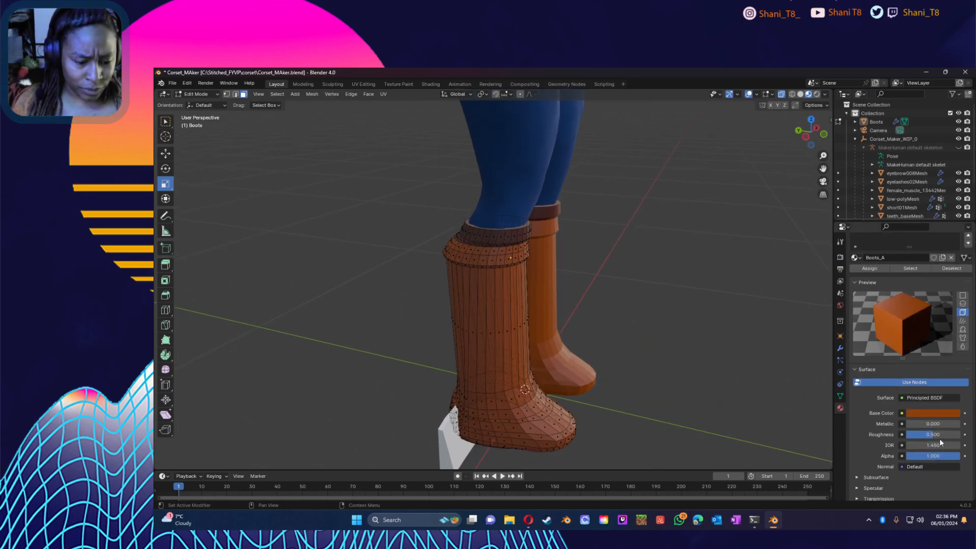
drag(933, 435, 953, 434)
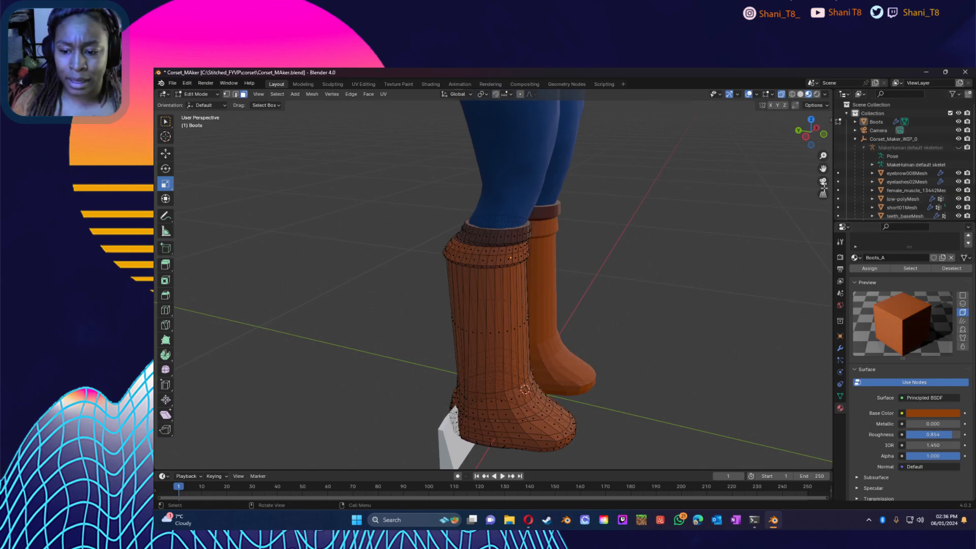
Step: Set the roughness of the Boots_B material to about 0.933
scroll(905, 260, up, 2)
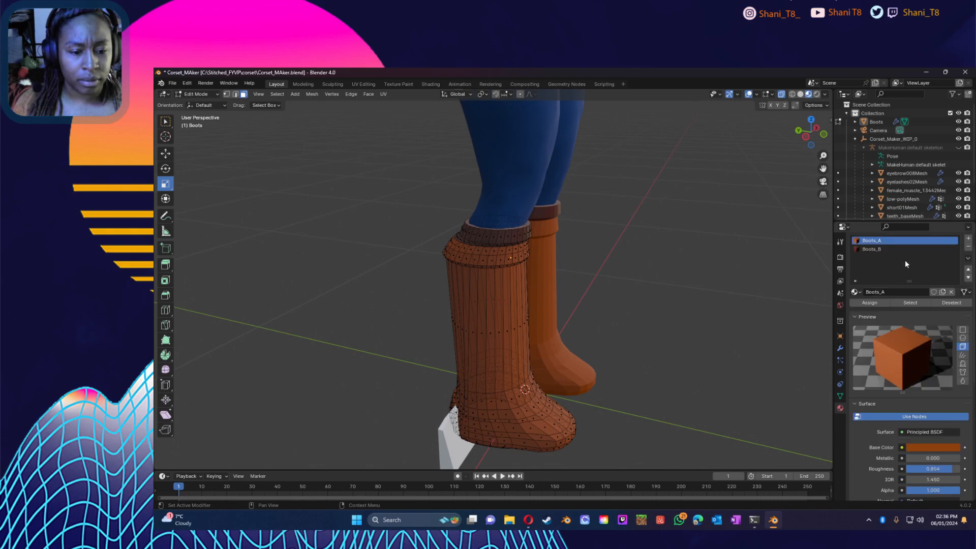
click(887, 249)
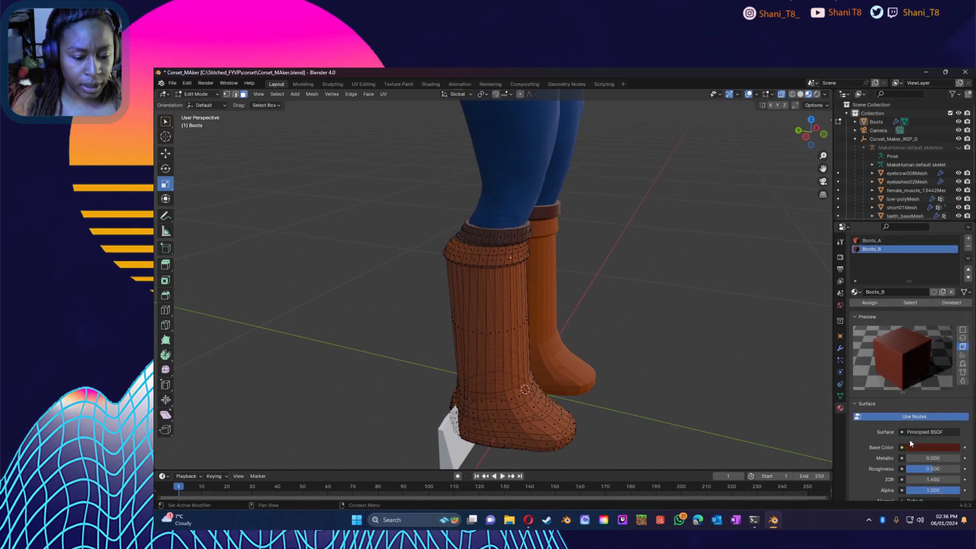
scroll(916, 448, down, 1)
drag(933, 452, 953, 452)
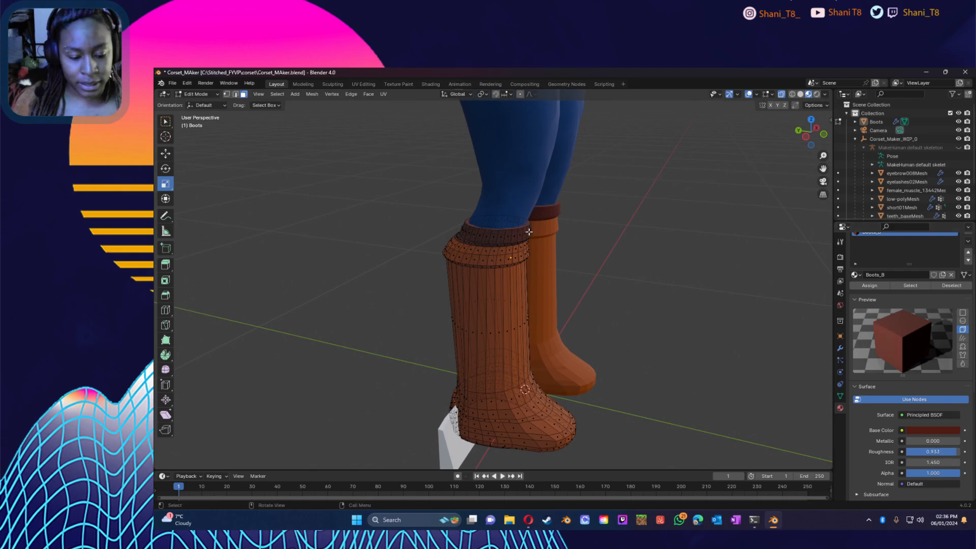
Step: Try to apply Shade Smooth to the boot's faces in Edit Mode
middle_drag(624, 265, 672, 299)
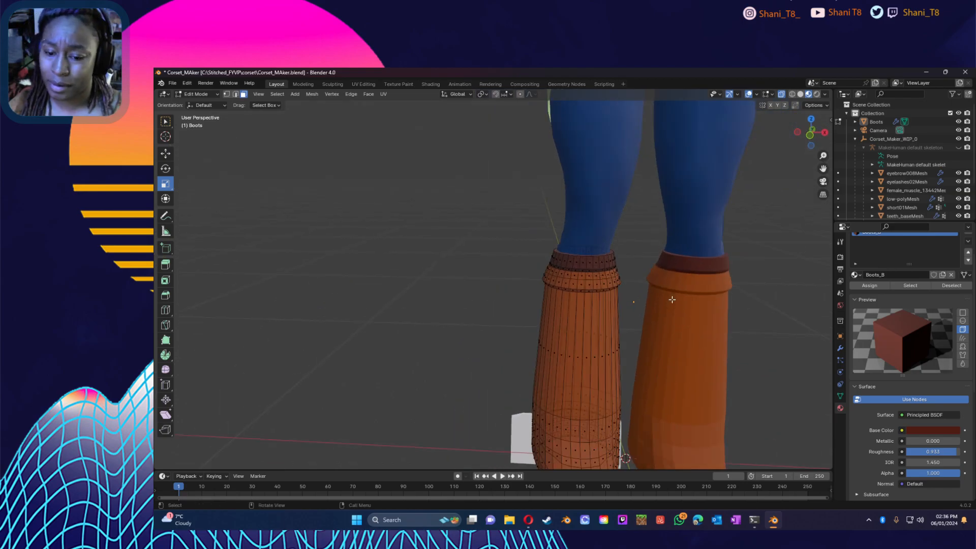
right_click(596, 296)
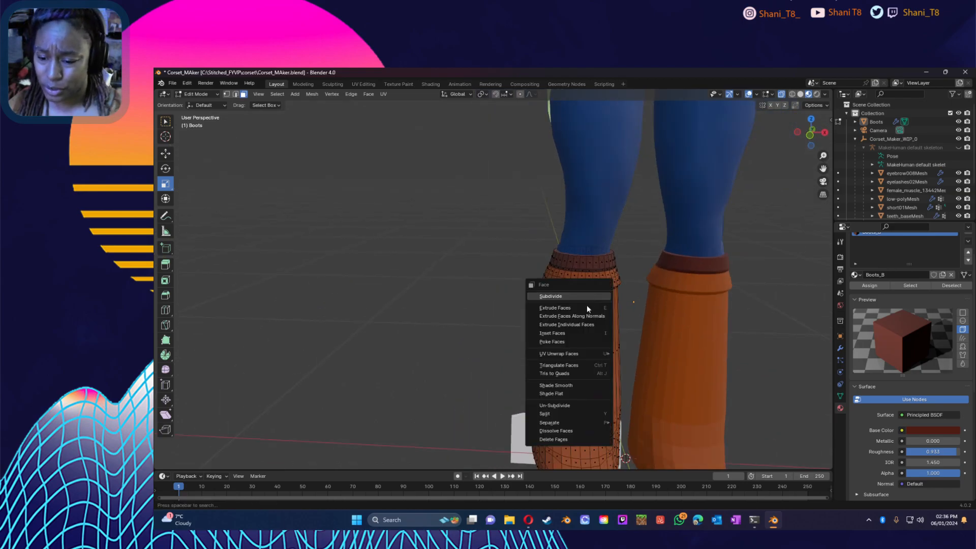
click(585, 385)
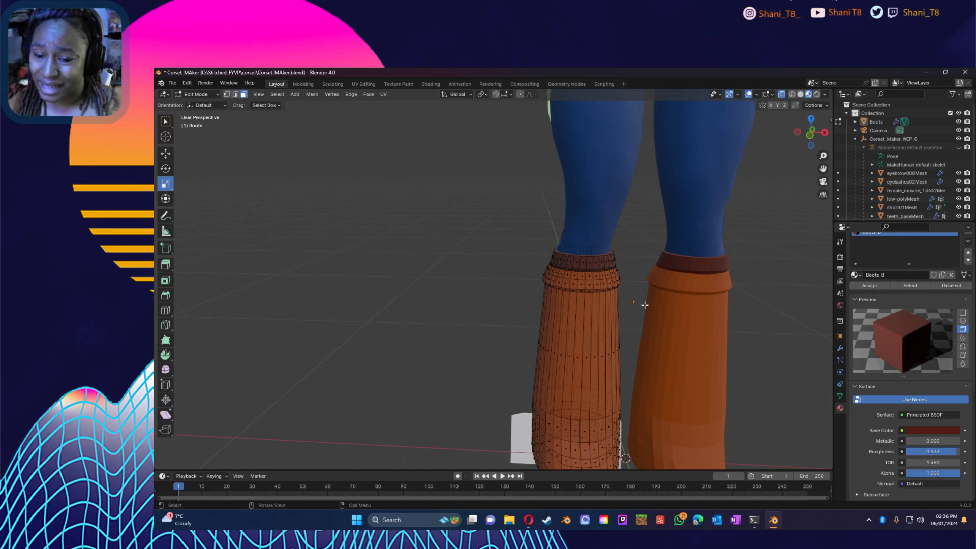
Step: Return to Object Mode and apply Shade Smooth to the whole Boots object
click(198, 94)
click(200, 107)
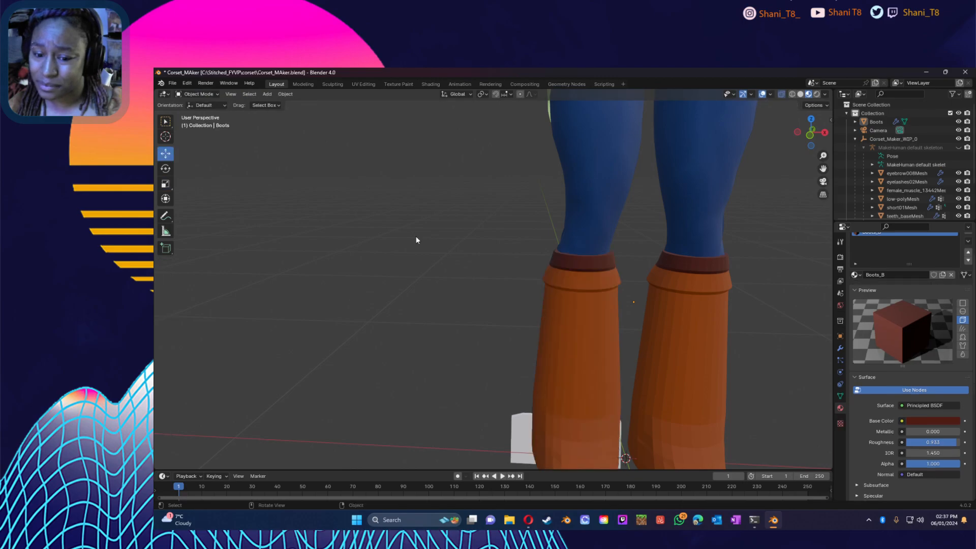
click(572, 284)
right_click(573, 284)
click(532, 284)
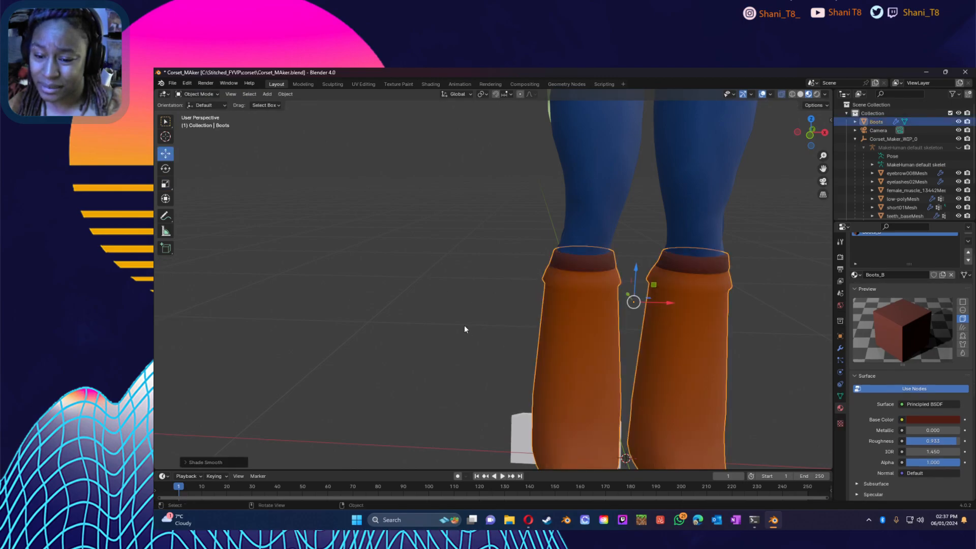
Step: Move the grey cube at the boot's heel backwards along the Y axis until it sits behind the heel, and deselect it
middle_drag(506, 310, 410, 306)
scroll(480, 337, up, 3)
scroll(488, 339, down, 8)
middle_drag(493, 339, 693, 345)
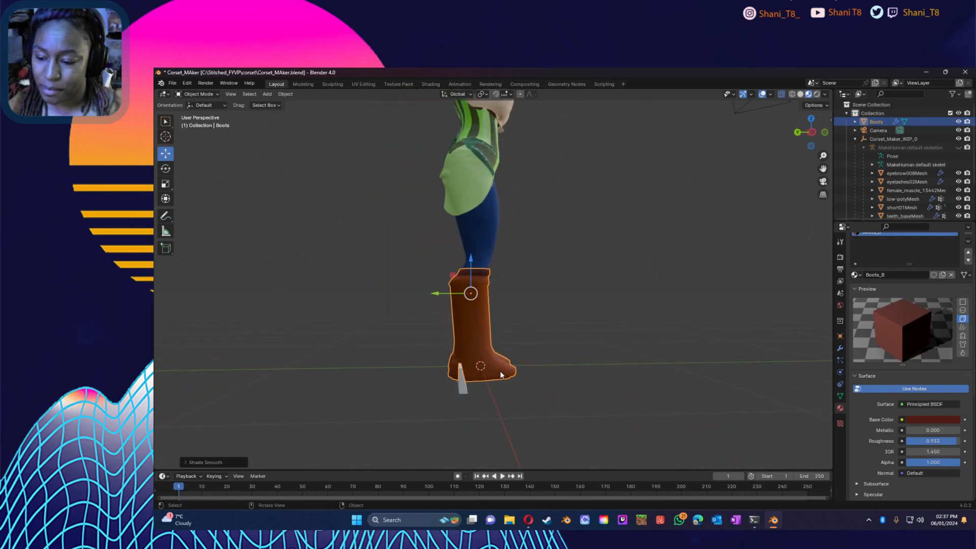
click(465, 386)
drag(438, 375, 405, 377)
middle_drag(406, 377, 549, 391)
middle_drag(479, 421, 544, 399)
click(557, 404)
middle_drag(582, 431, 521, 442)
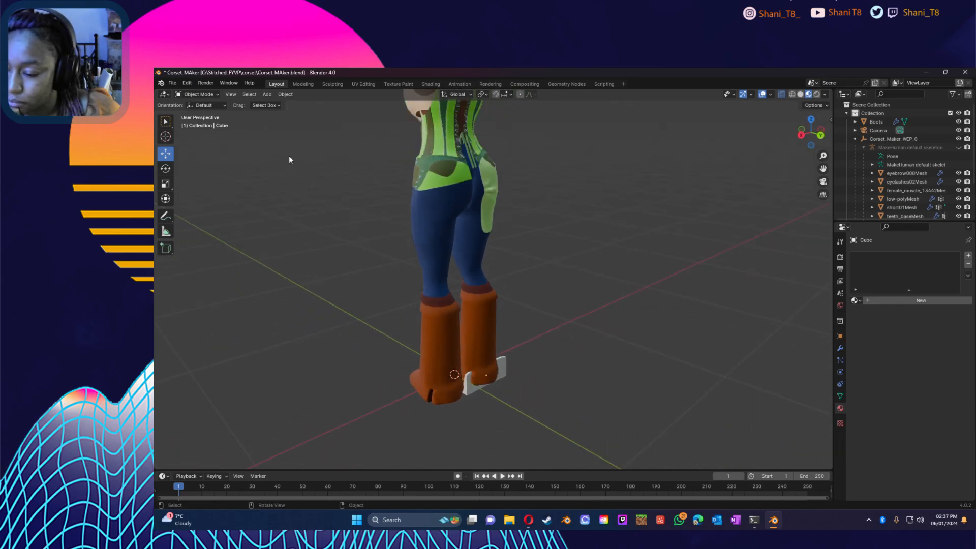
Step: Add a Bezier circle curve to the scene at the 3D cursor
click(287, 94)
mouse_move(259, 93)
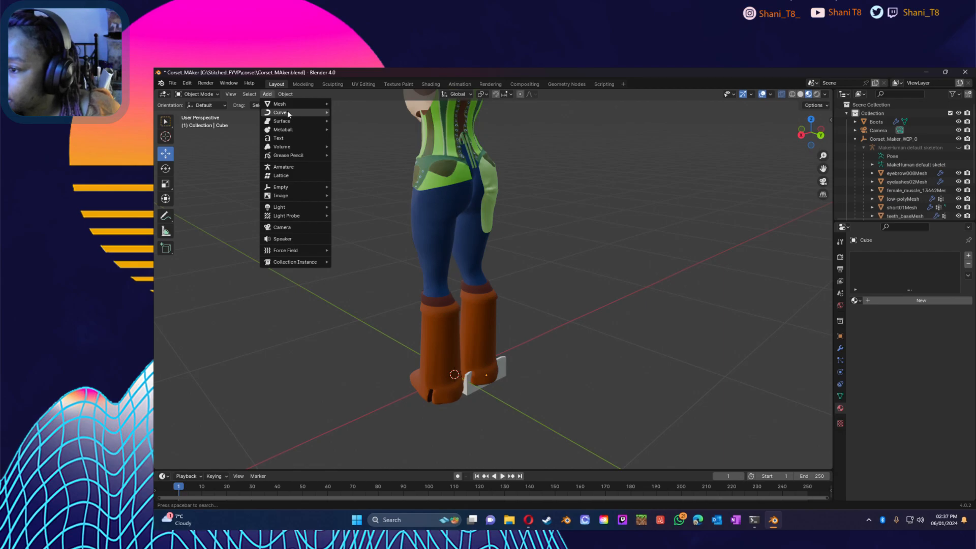
mouse_move(288, 111)
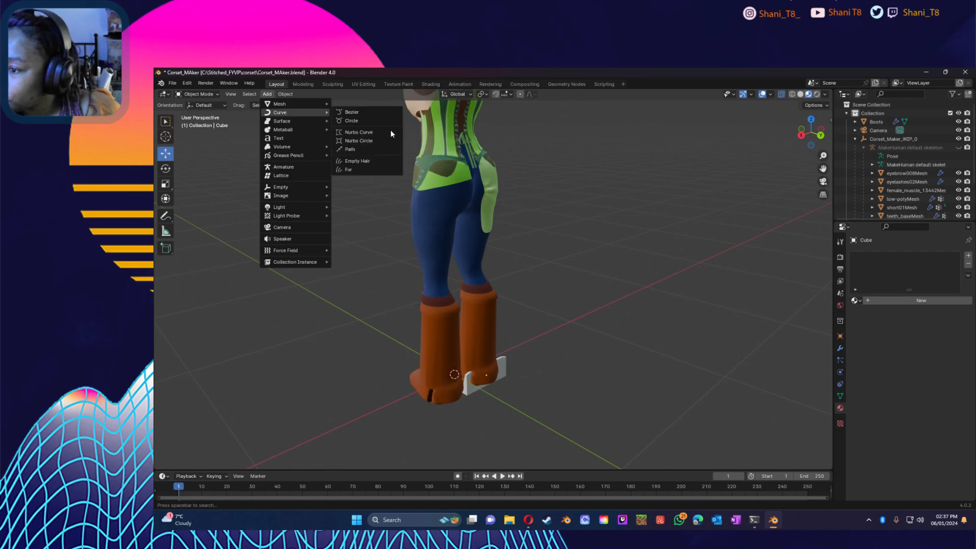
click(362, 120)
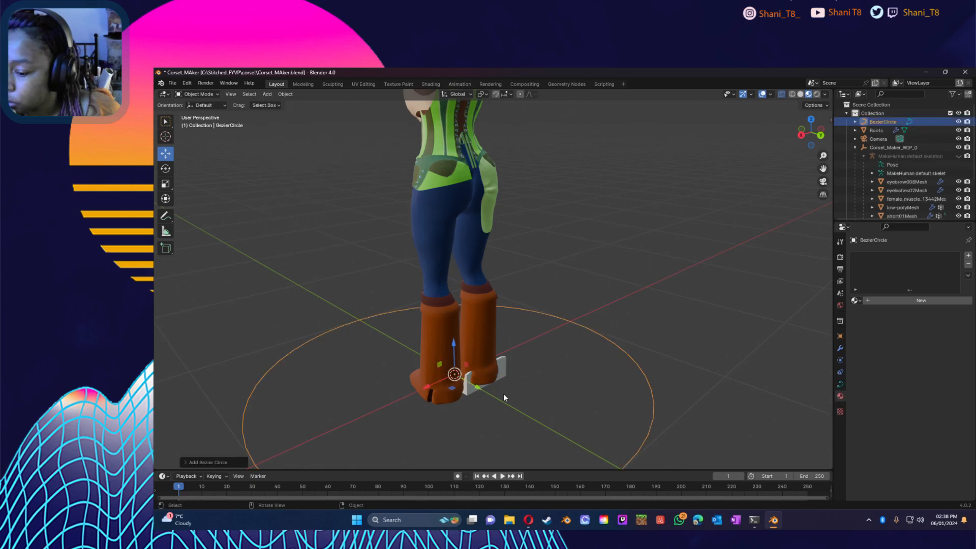
Step: Scale the Bezier circle down to about the cube's width and move it around the heel of the boot beside the cube
click(166, 184)
drag(434, 348, 498, 402)
click(168, 154)
middle_drag(499, 399, 462, 411)
drag(406, 384, 430, 379)
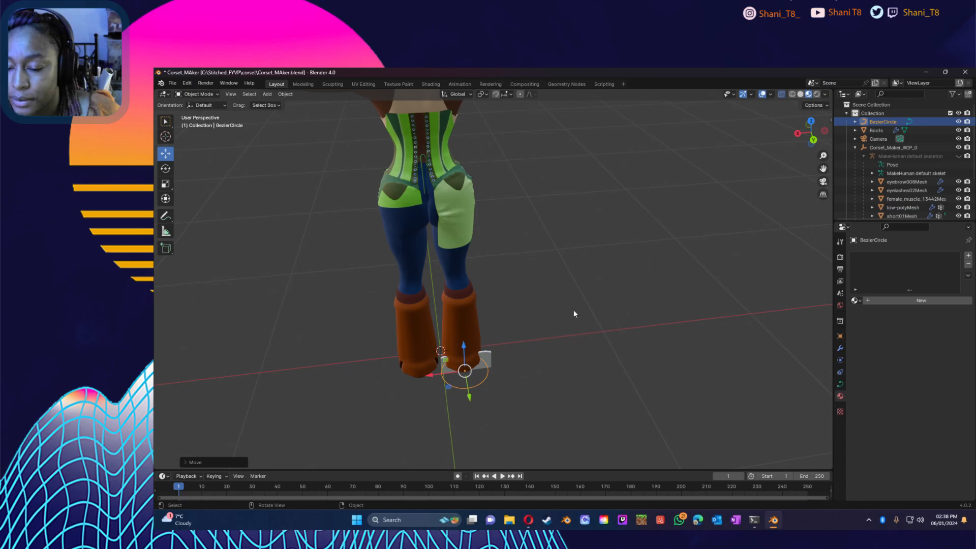
Step: Add a Simple Deform modifier to the grey cube behind the heel
click(487, 355)
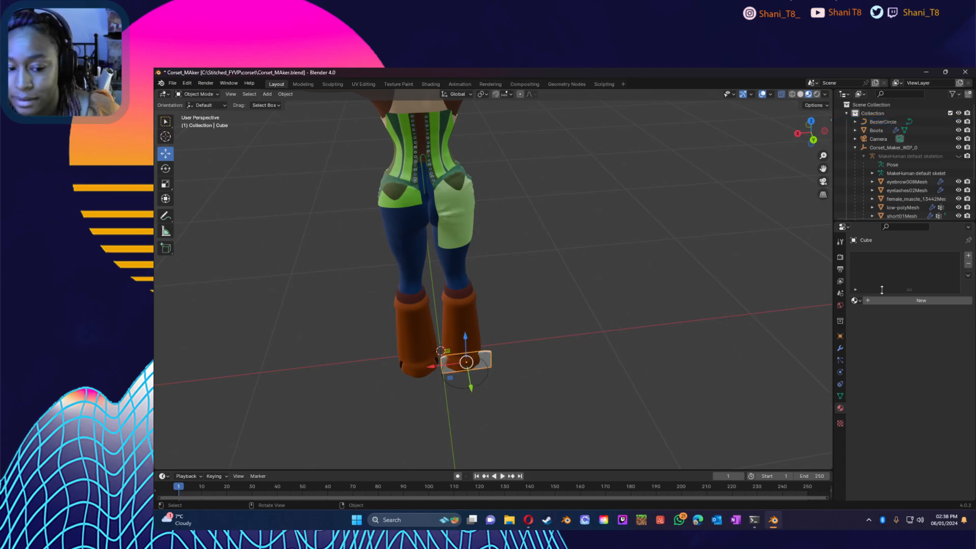
click(841, 349)
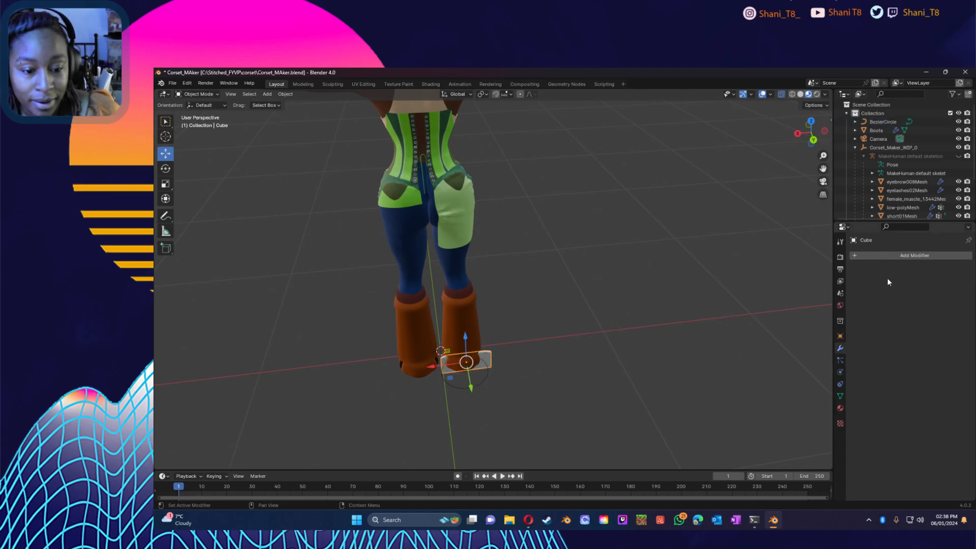
click(893, 257)
mouse_move(882, 260)
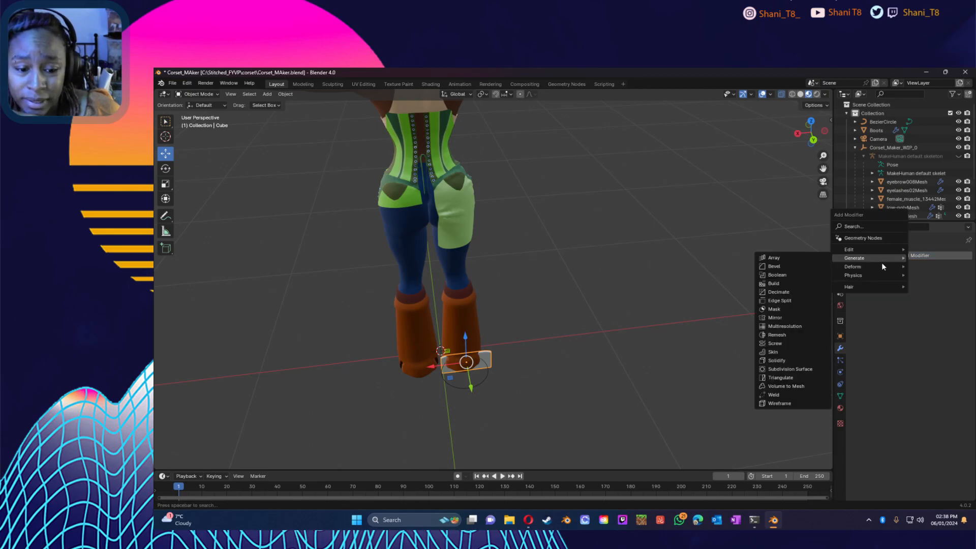
click(850, 267)
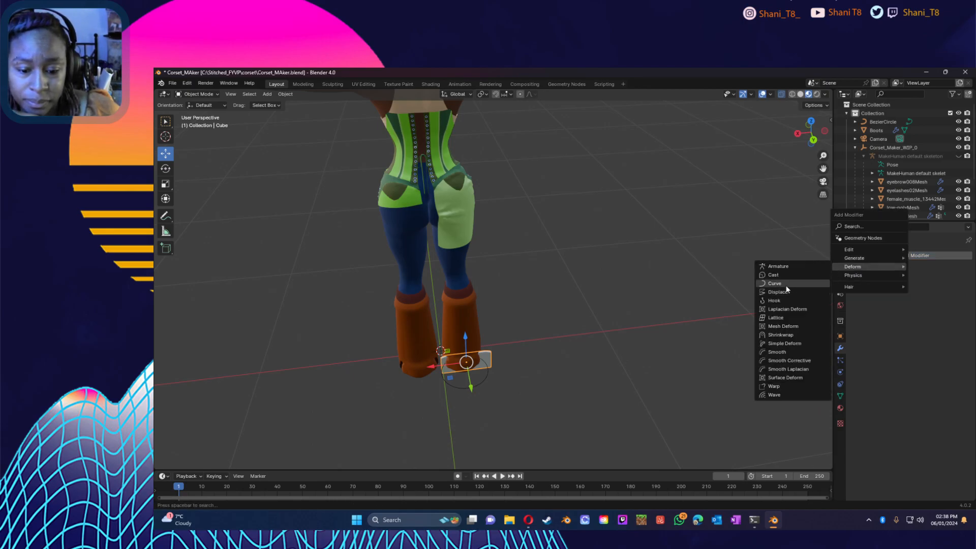
click(799, 346)
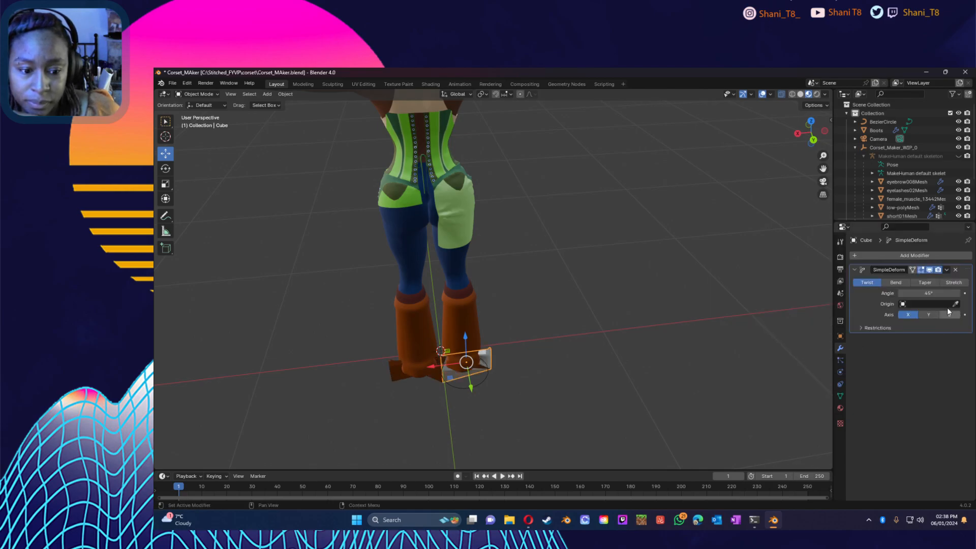
Step: Set the cube's Simple Deform modifier to Bend and pick the Bezier circle as its origin
click(896, 283)
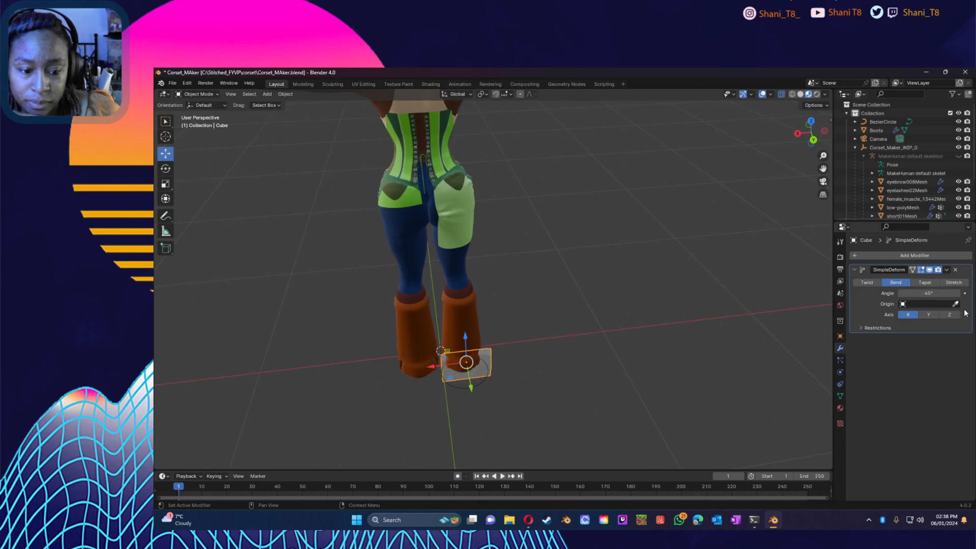
click(956, 304)
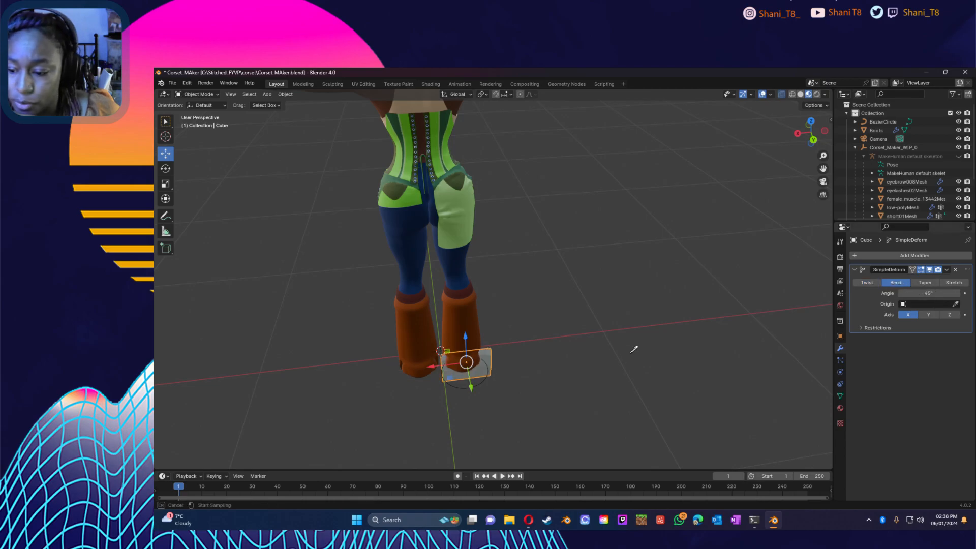
click(484, 384)
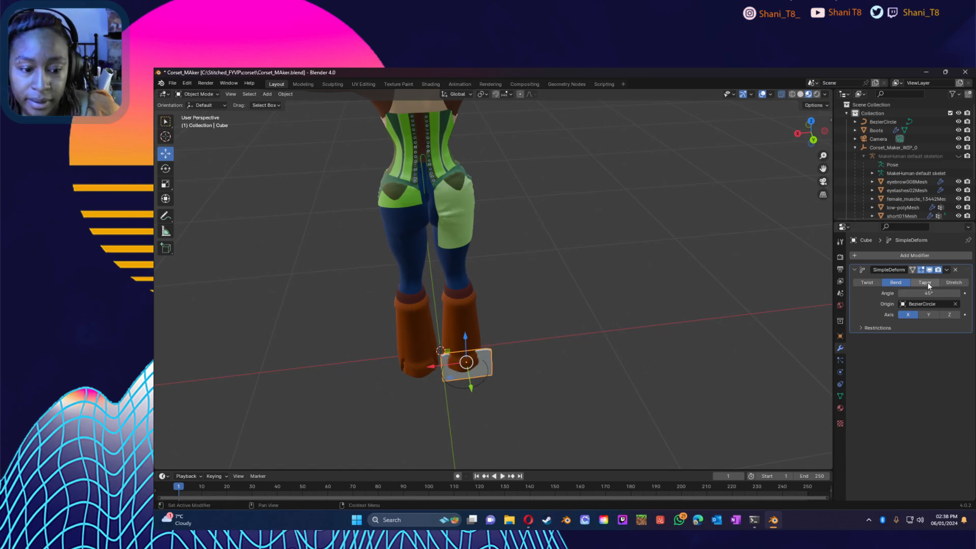
Step: Try the Twist, Bend, Taper and Stretch modes of the Simple Deform modifier on the cube
click(855, 283)
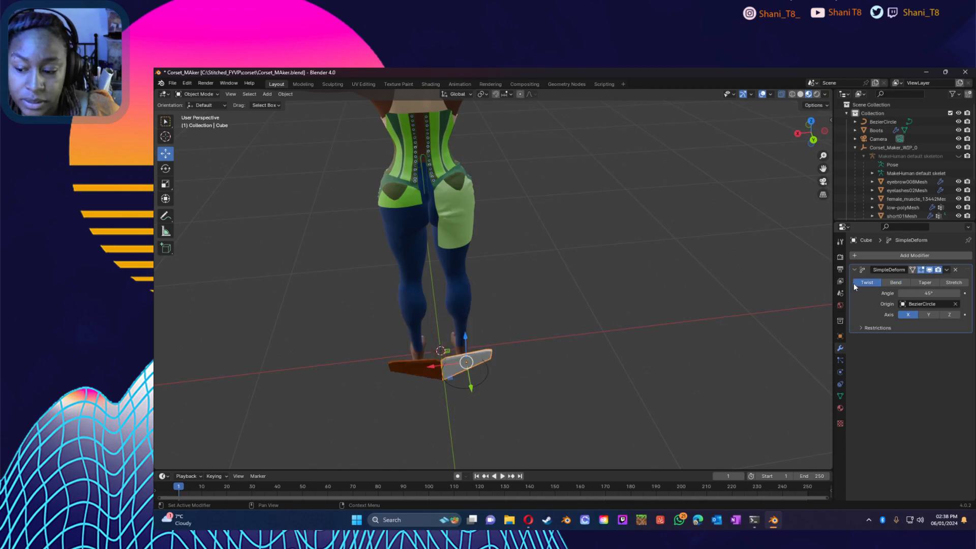
click(906, 283)
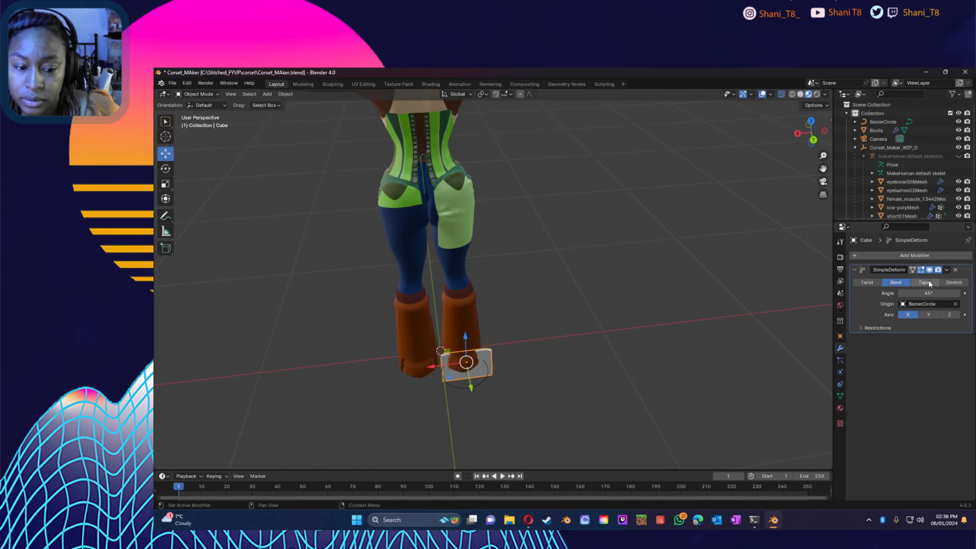
click(926, 282)
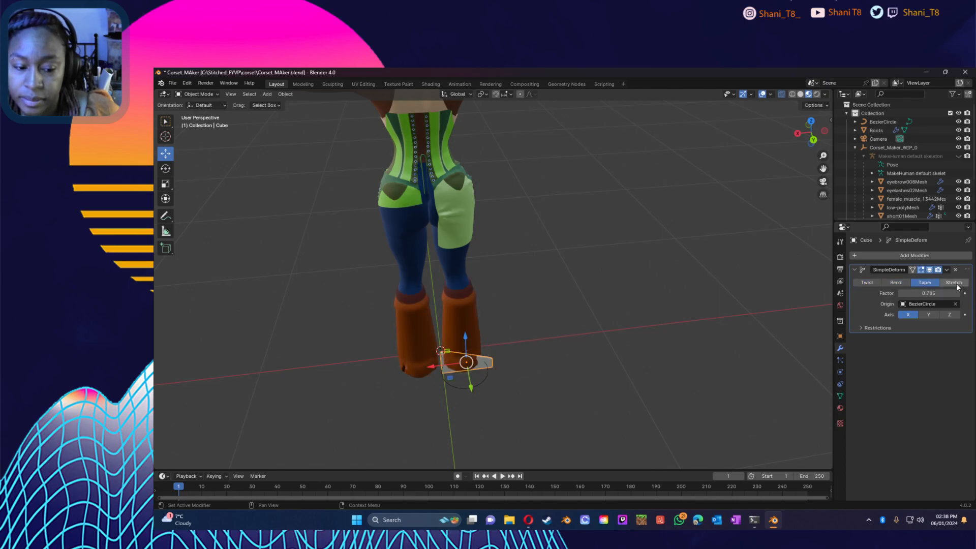
click(956, 283)
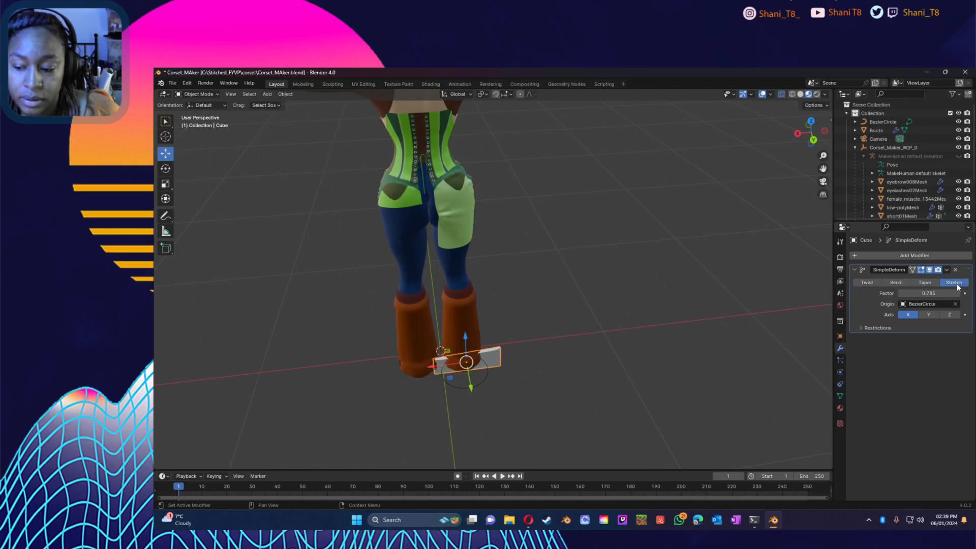
Step: Set the cube's Simple Deform modifier to Bend around the Z axis with an angle of about 35°
click(891, 283)
drag(929, 293, 950, 294)
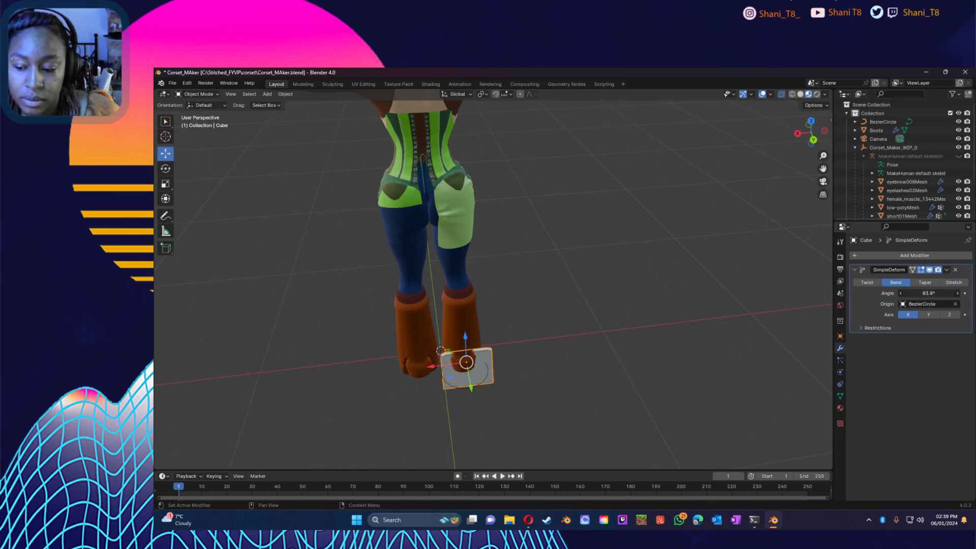
click(924, 315)
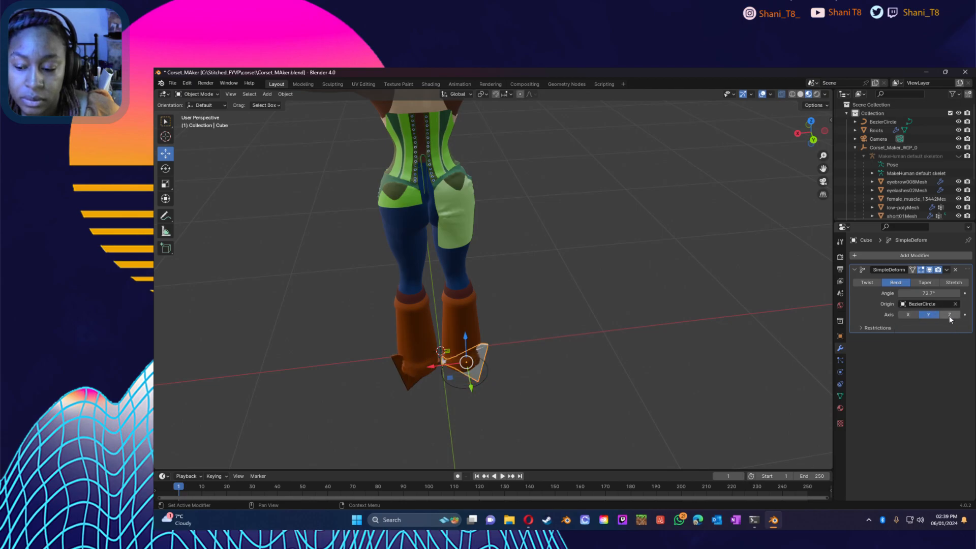
click(950, 315)
drag(928, 294, 919, 294)
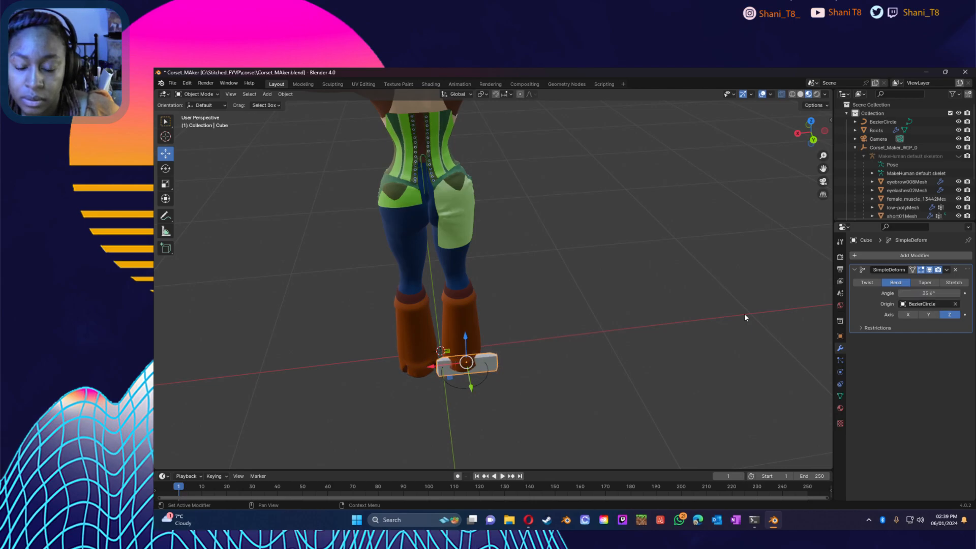
Step: Put the grey cube behind the heel into Edit Mode and select its whole mesh
right_click(495, 368)
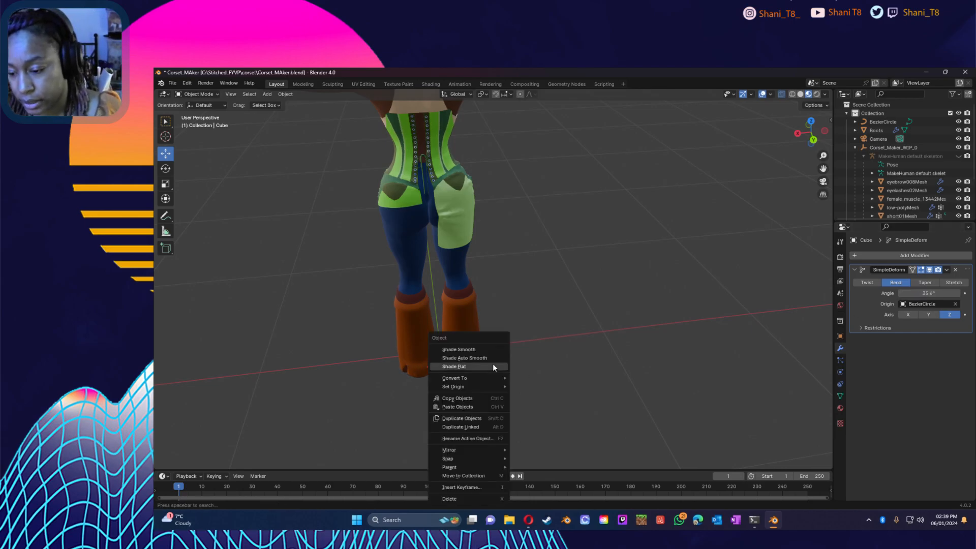
key(a)
click(483, 369)
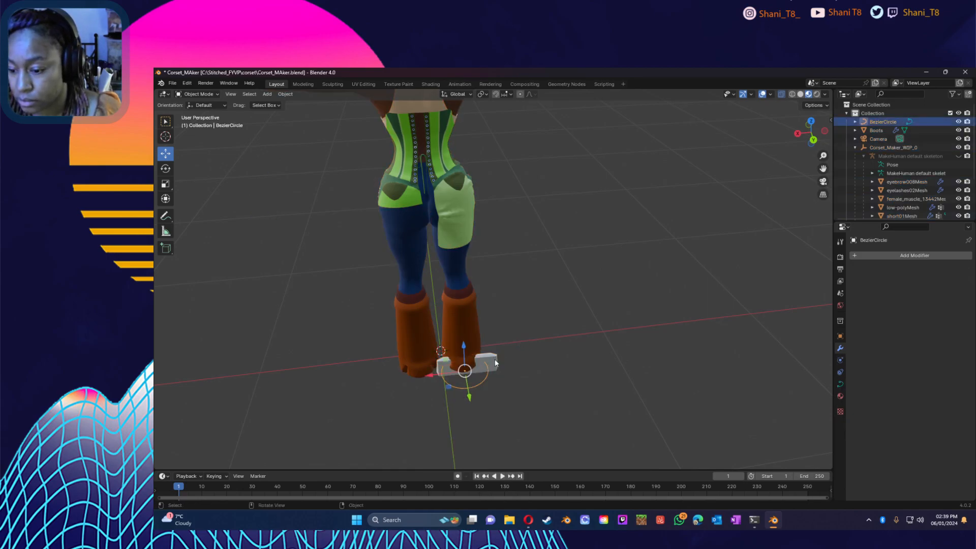
click(198, 95)
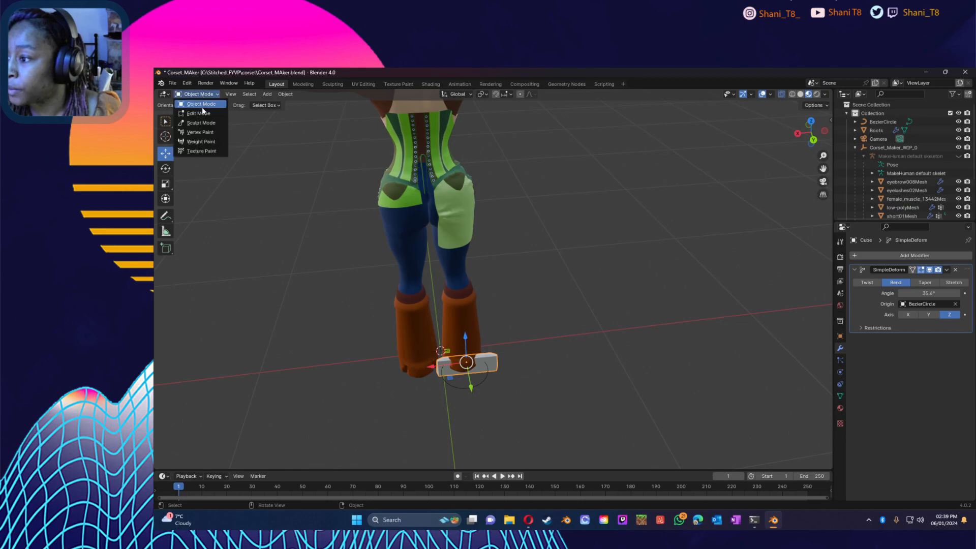
key(Tab)
key(a)
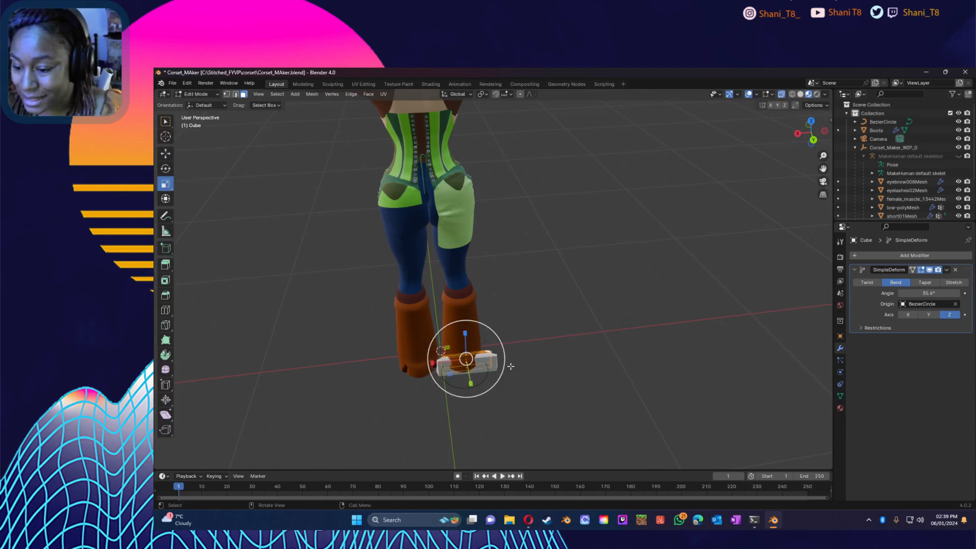
Step: Subdivide the cube's selected mesh four times and return to Object Mode
right_click(463, 346)
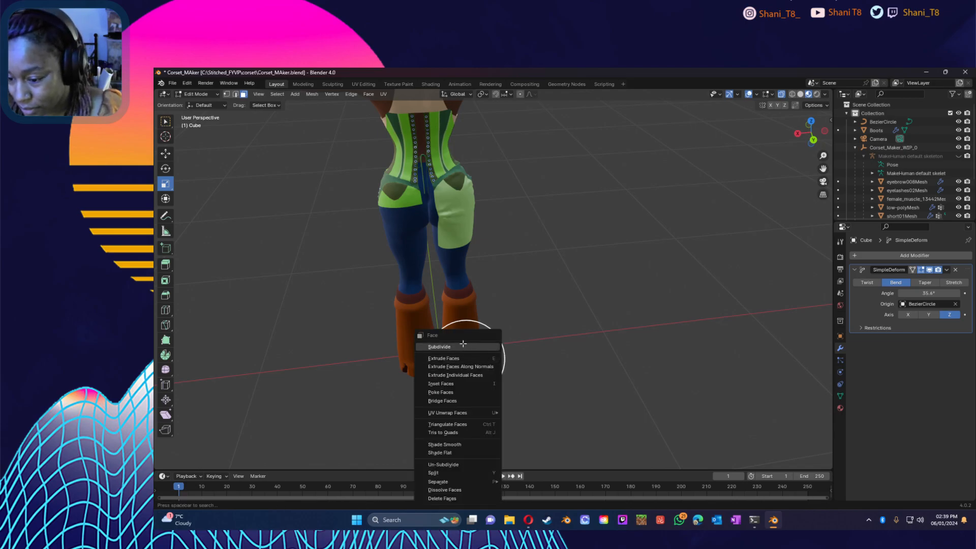
click(464, 345)
right_click(478, 348)
click(437, 346)
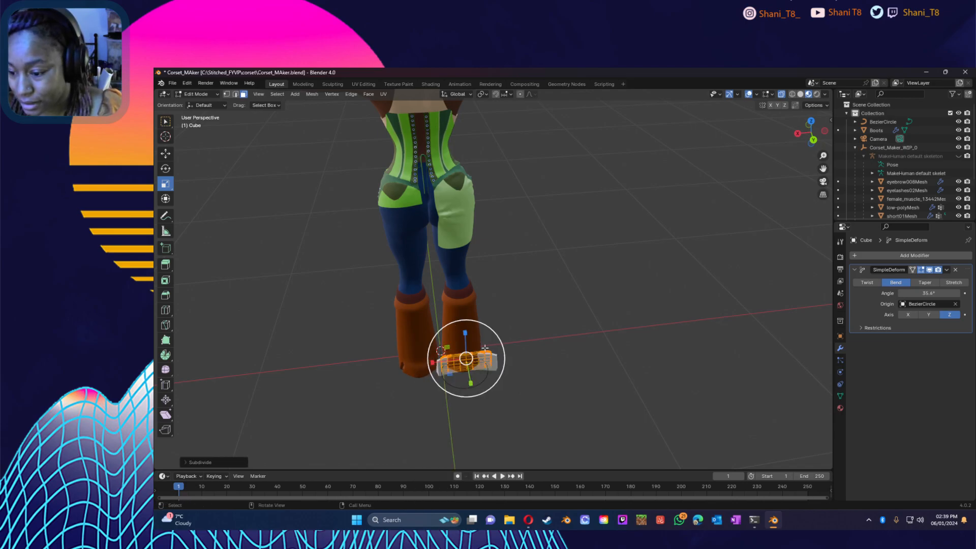
right_click(451, 338)
click(441, 346)
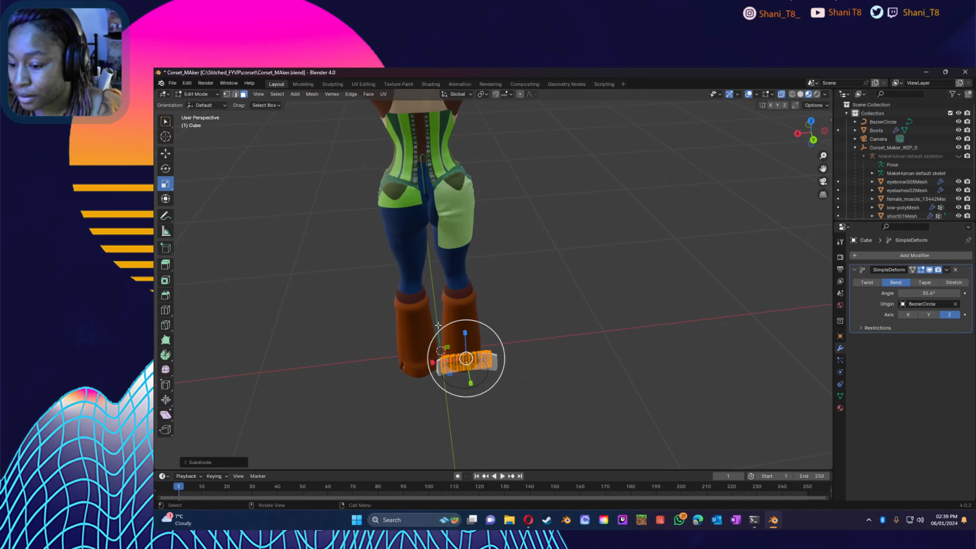
right_click(485, 366)
click(448, 349)
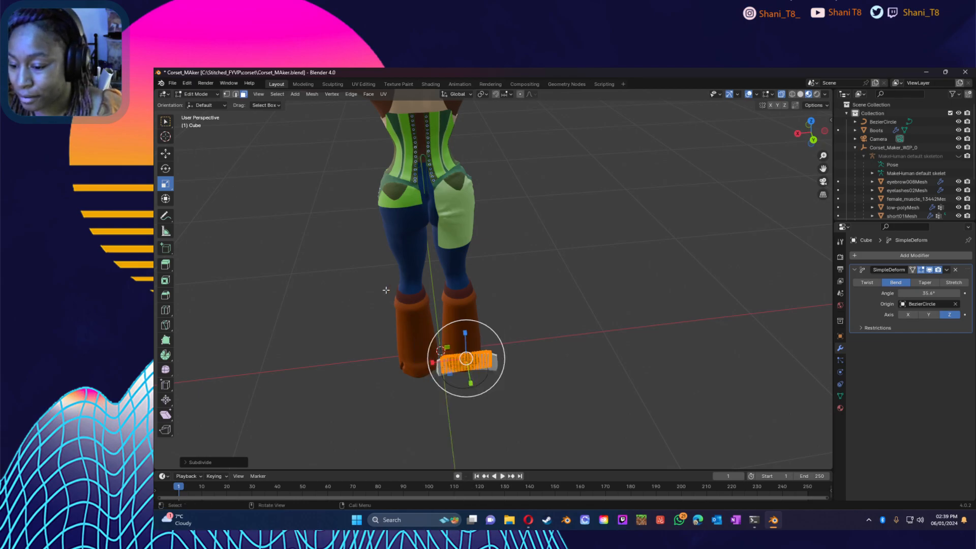
click(217, 95)
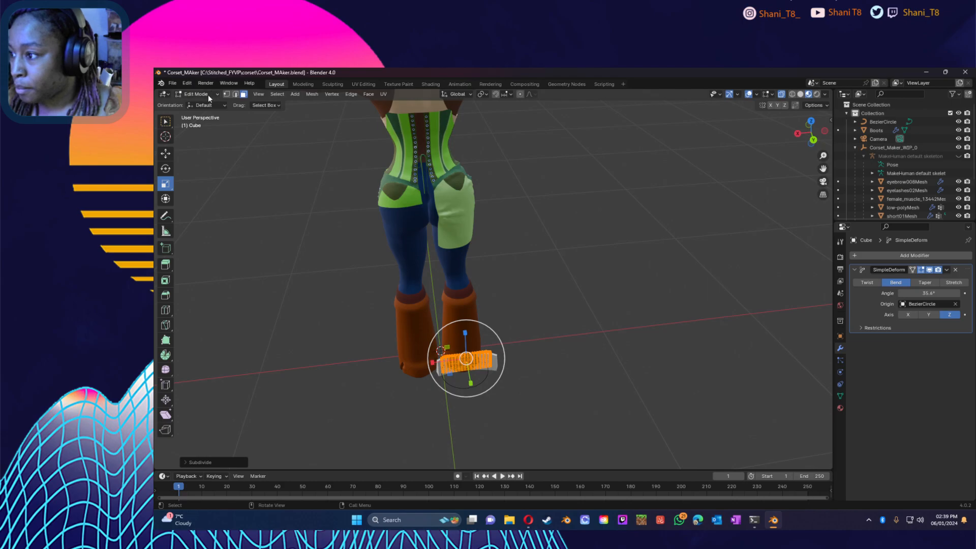
click(208, 95)
click(203, 104)
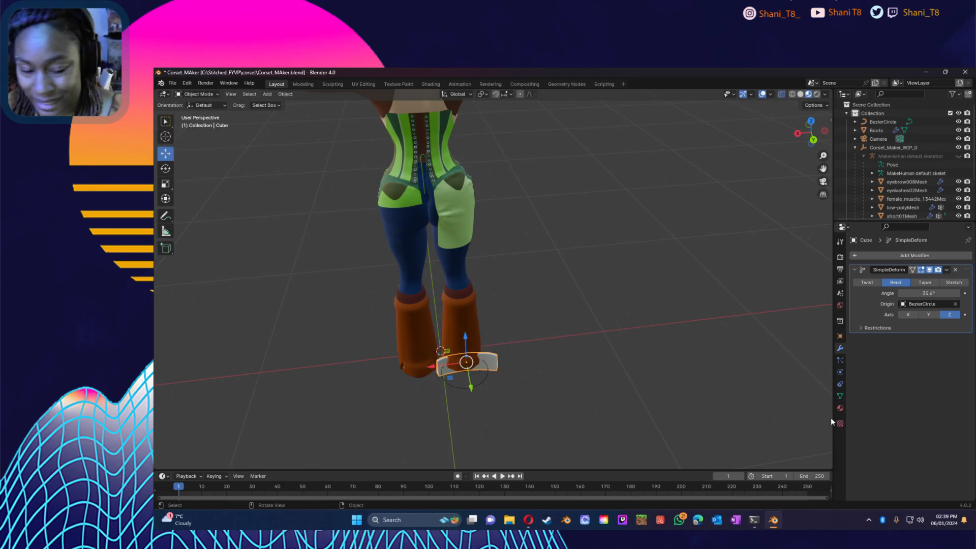
Step: Try the Y and X bend axes on the cube, set the axis back to Z and raise the angle to about 206°
click(930, 315)
click(909, 315)
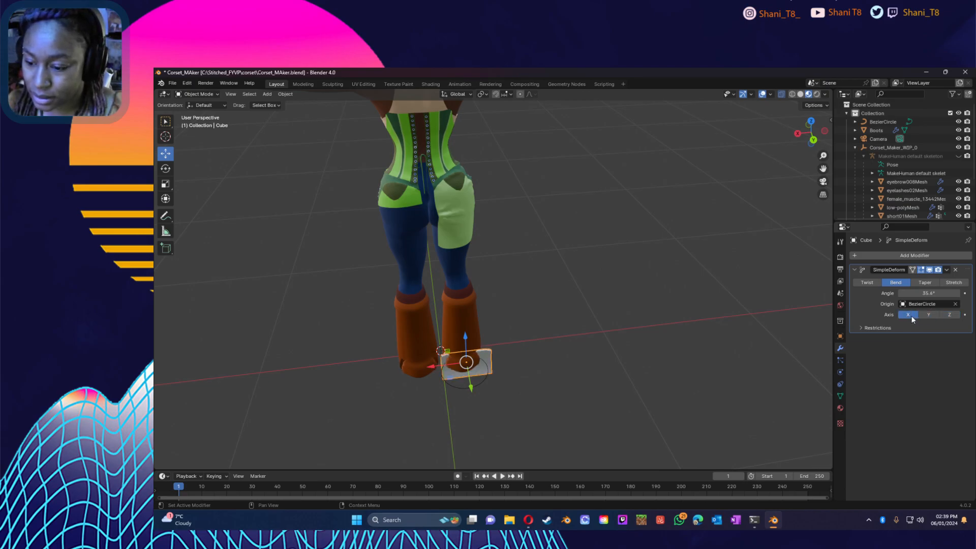
click(950, 315)
drag(929, 293, 945, 294)
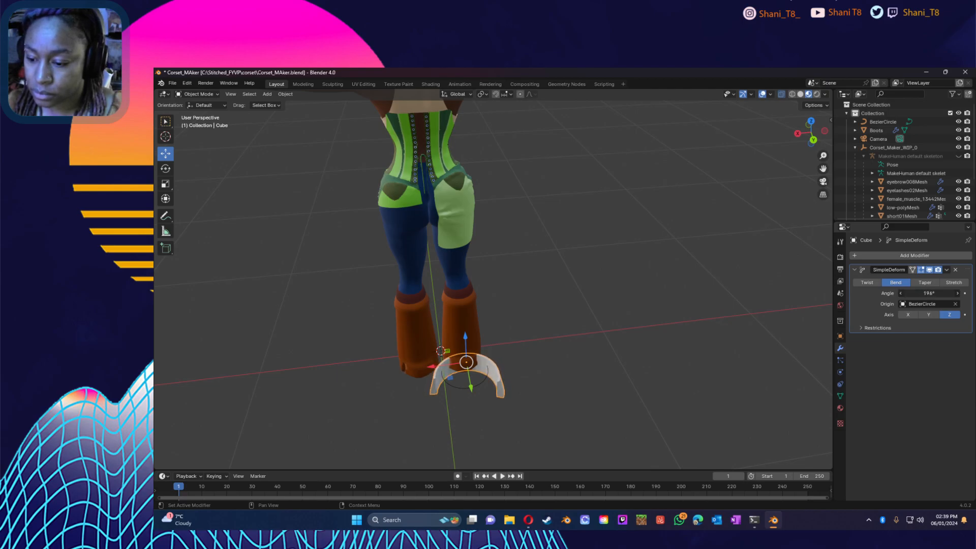
drag(929, 293, 932, 293)
Step: Switch the bent cube to Edit Mode and turn off X-ray display to see it solid from below
middle_drag(411, 413, 511, 361)
click(199, 96)
click(191, 114)
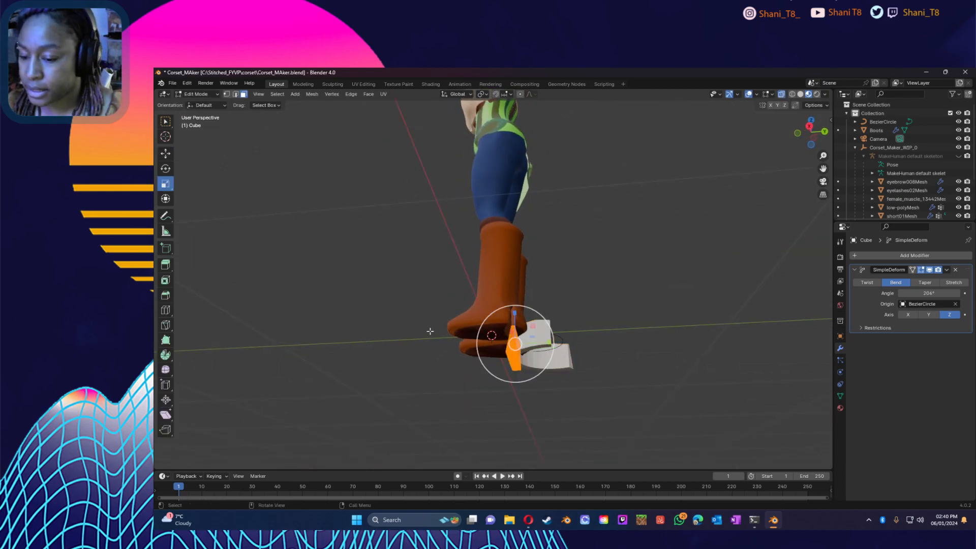
click(519, 371)
scroll(523, 364, up, 3)
middle_drag(523, 364, 571, 247)
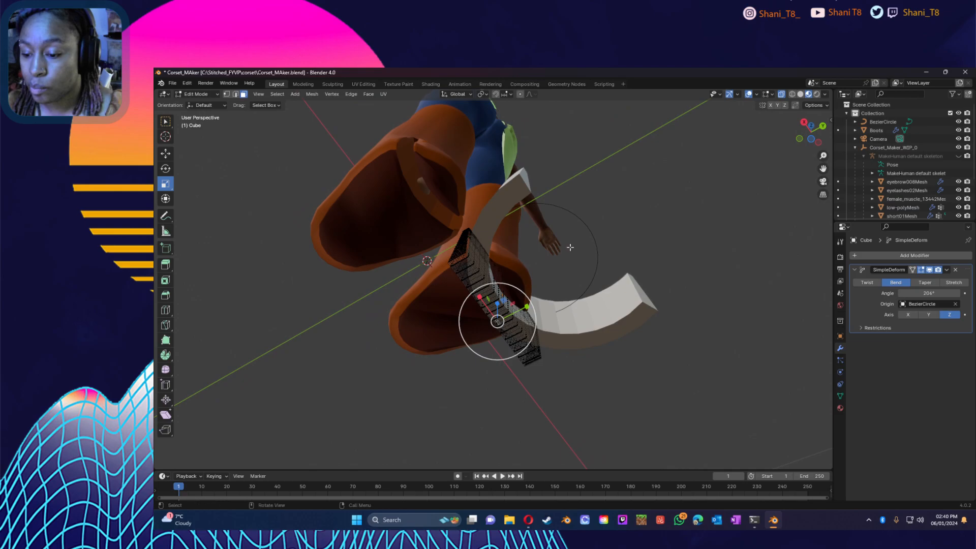
click(782, 94)
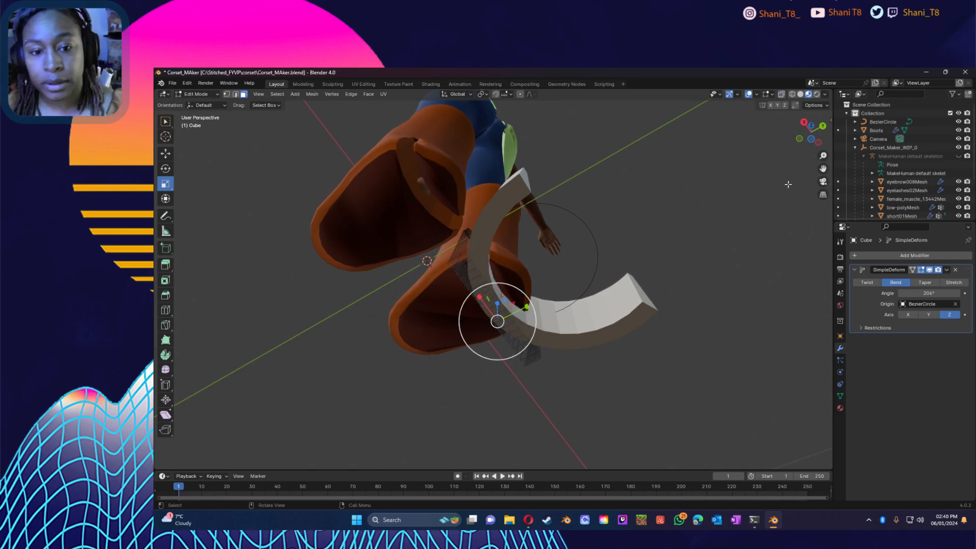
Step: Box-select the cube's underside faces from the bottom view and try scaling them uniformly
scroll(789, 183, up, 2)
click(811, 140)
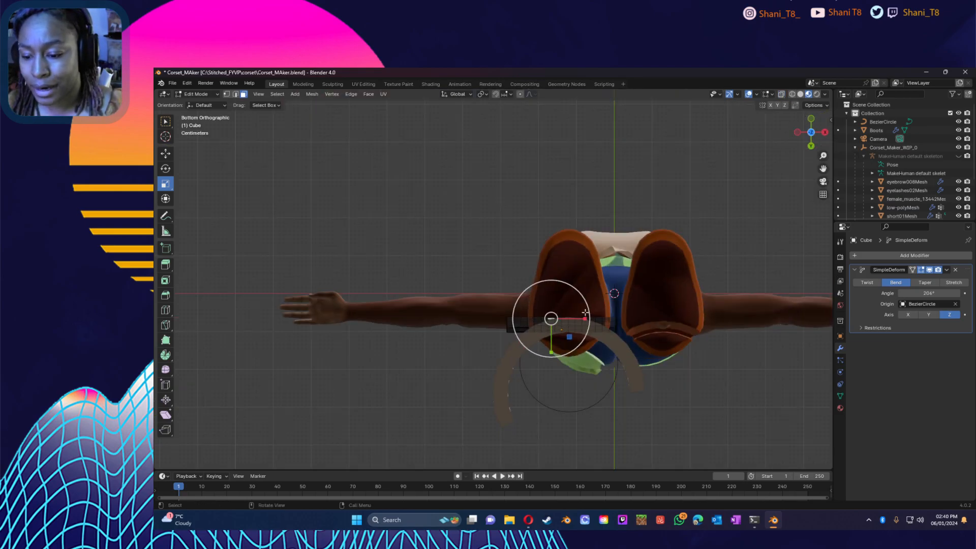
click(452, 297)
drag(467, 305, 674, 342)
middle_drag(631, 343, 549, 441)
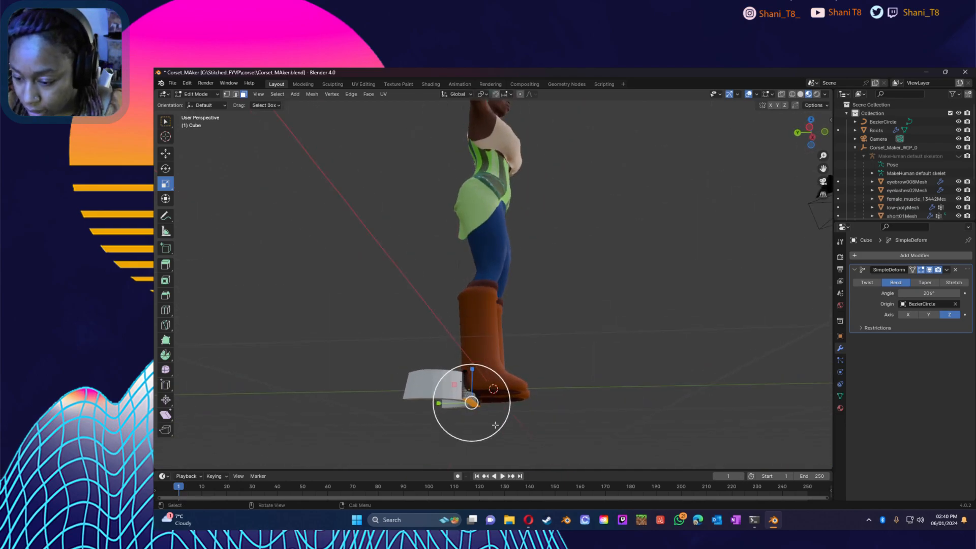
key(s)
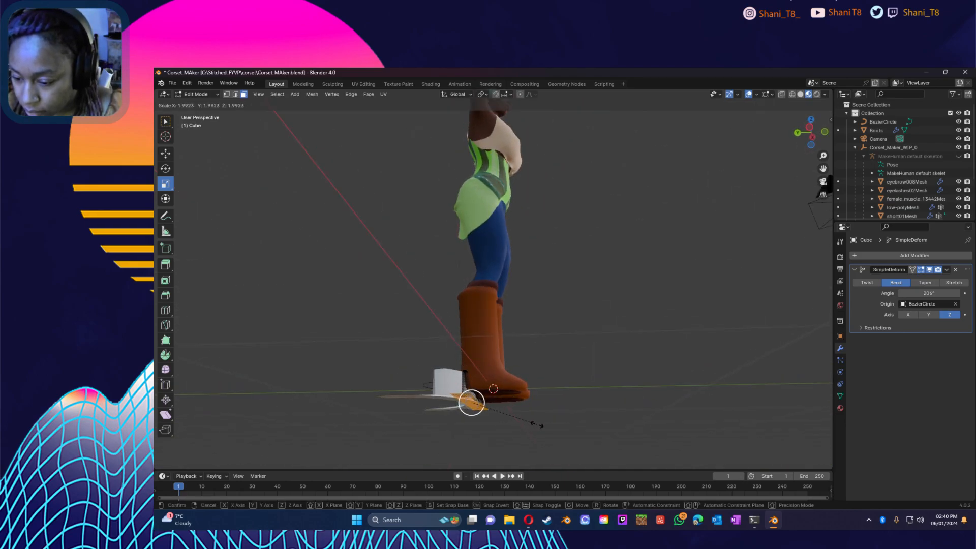
click(435, 431)
middle_drag(435, 431, 305, 447)
middle_drag(469, 456, 533, 446)
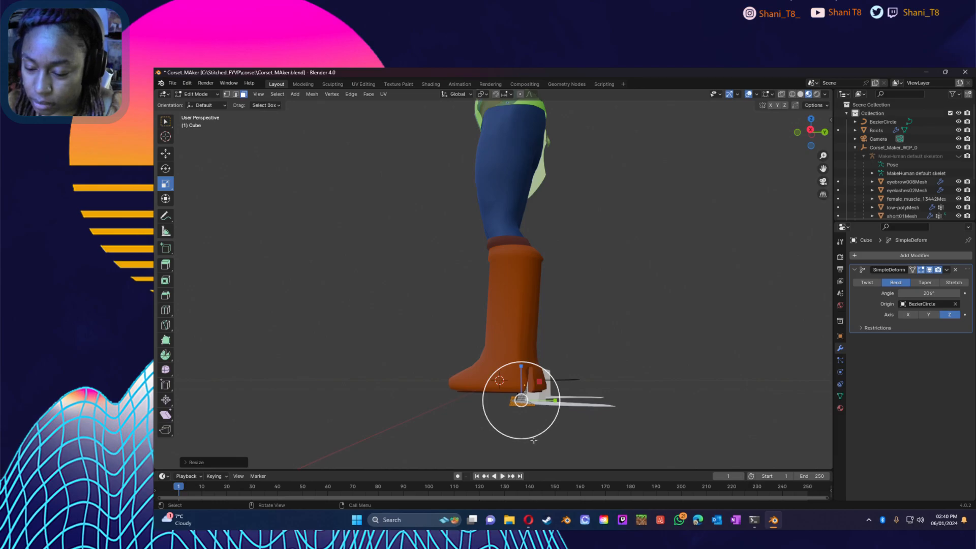
middle_drag(559, 442, 514, 437)
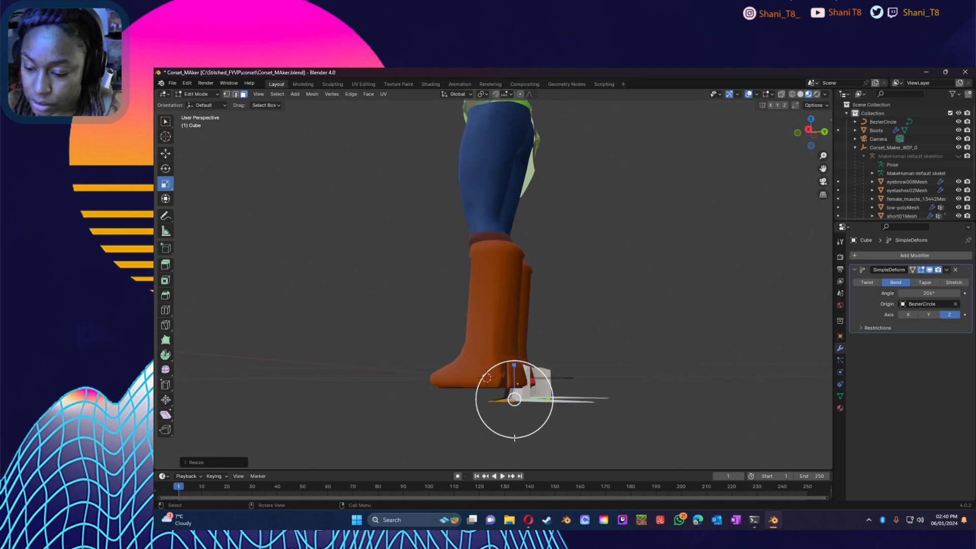
Step: Undo the scaling and the last selection change on the cube's underside faces
key(ctrl+z)
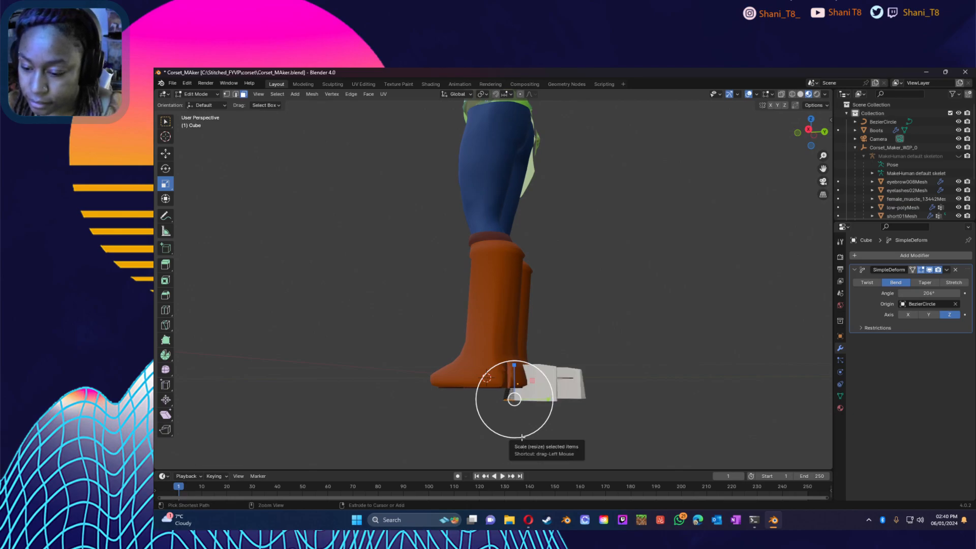
mouse_move(574, 410)
middle_down()
mouse_move(524, 418)
mouse_move(569, 427)
mouse_move(562, 420)
middle_up()
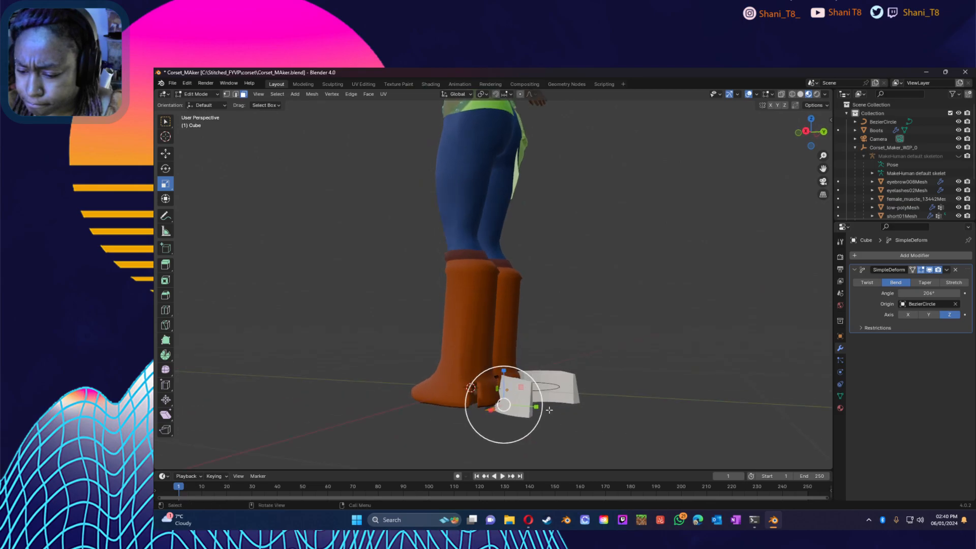
key(ctrl+z)
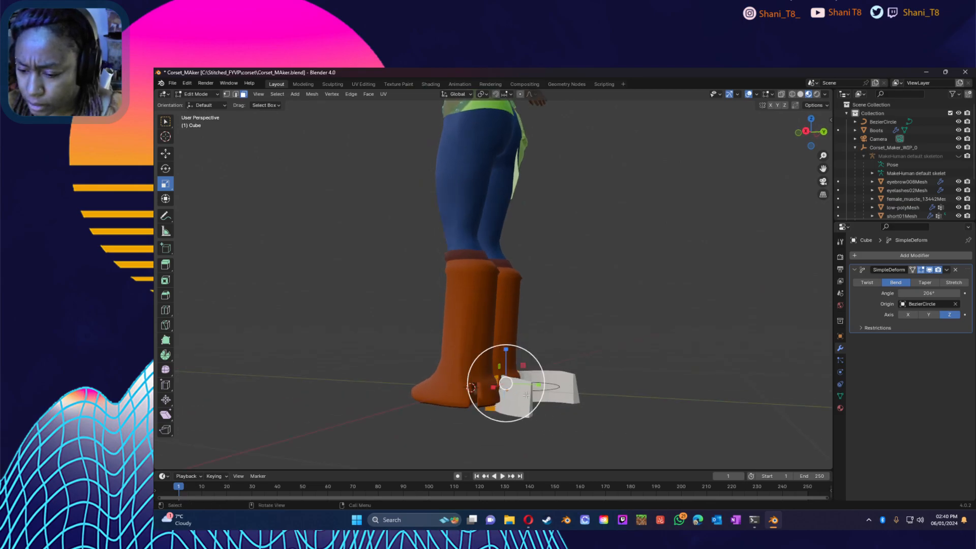
Step: Scale the cube's selected faces slightly along the Y axis and move them a little backwards along Y
drag(536, 386, 544, 387)
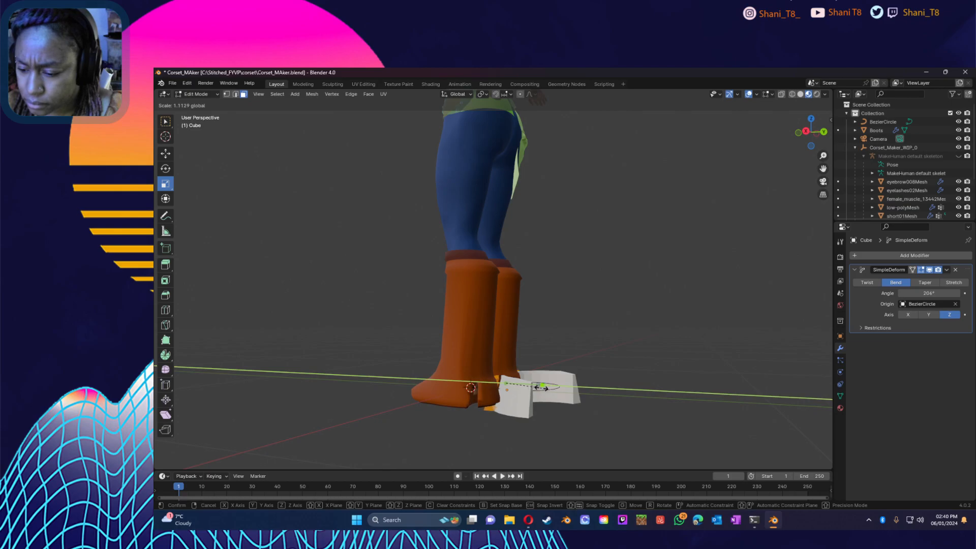
drag(537, 385, 537, 386)
middle_drag(542, 399, 551, 374)
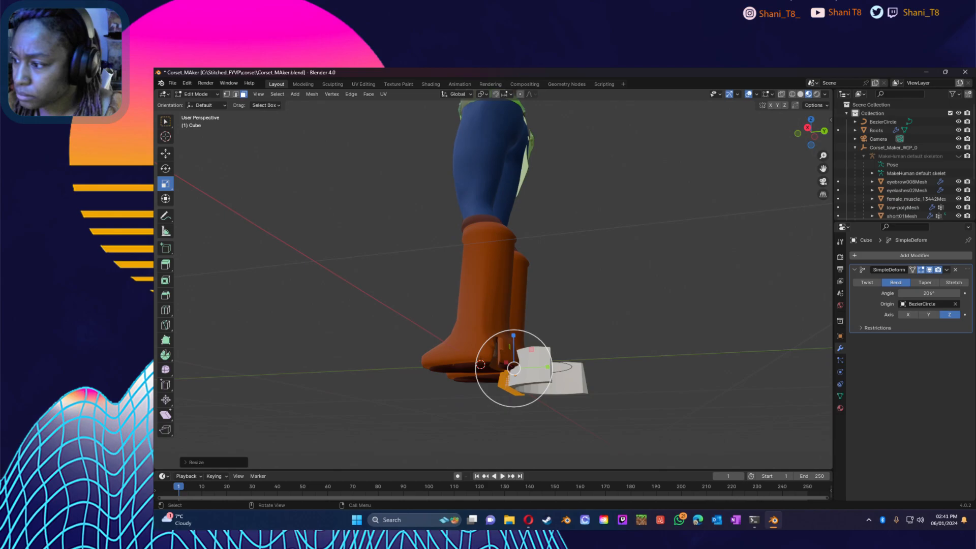
click(166, 153)
drag(545, 367, 547, 367)
middle_drag(525, 414, 523, 434)
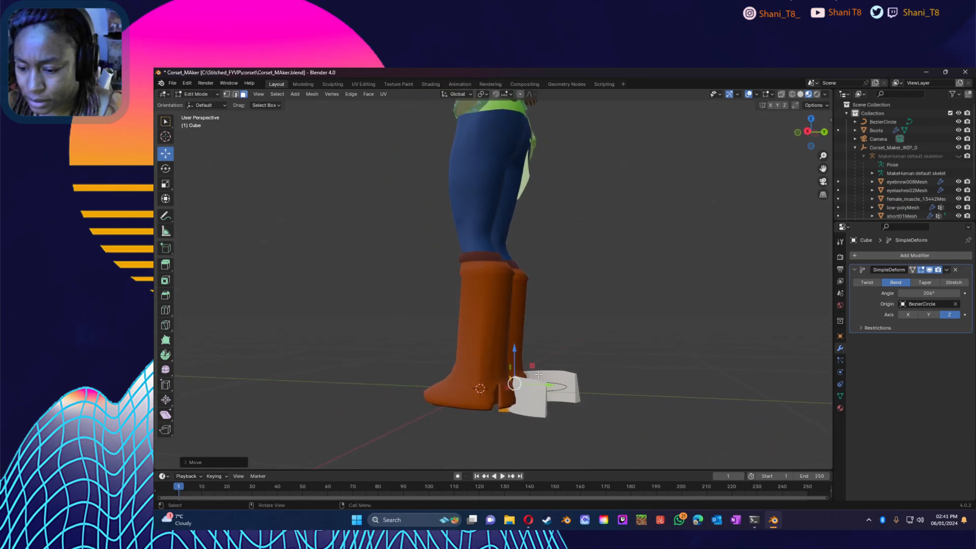
Step: Try rotating the cube's selected faces about the X axis
click(165, 169)
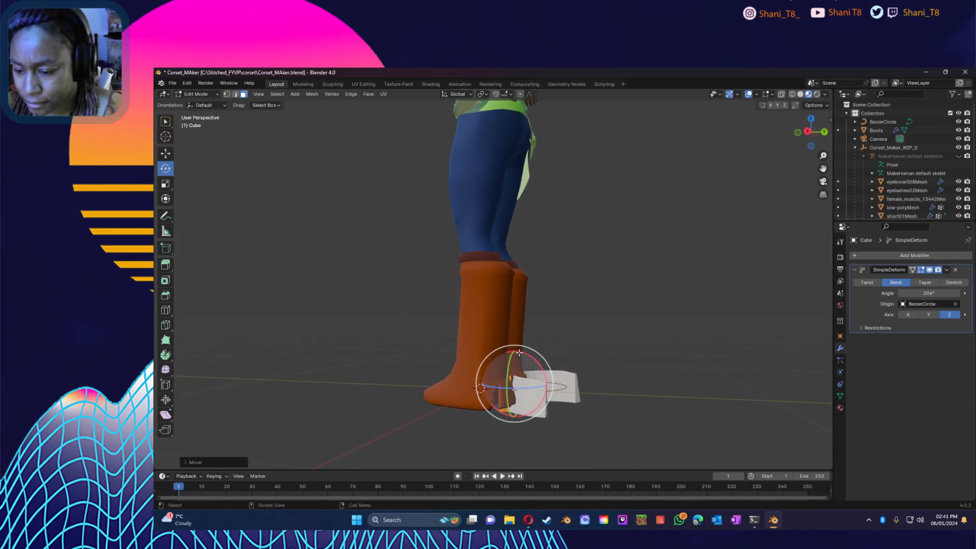
drag(528, 351, 534, 352)
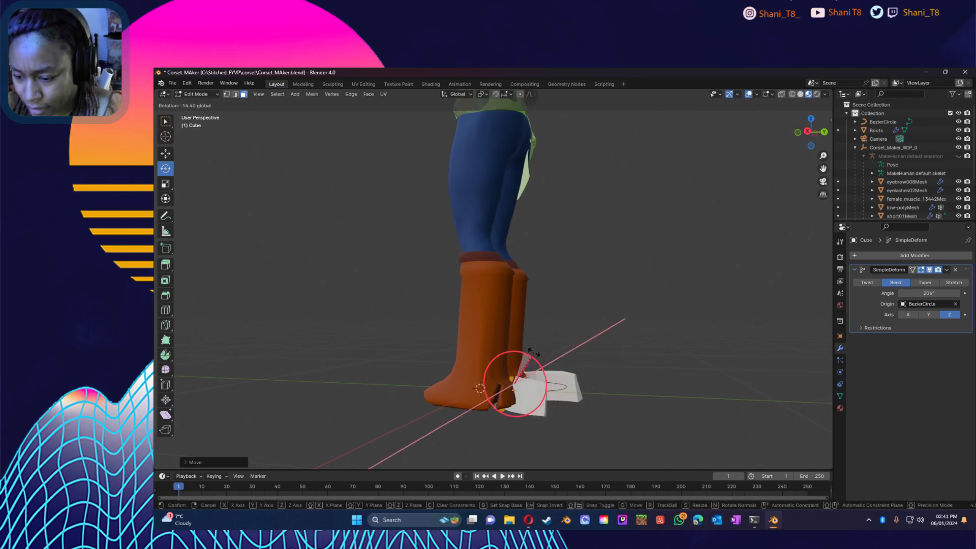
click(529, 349)
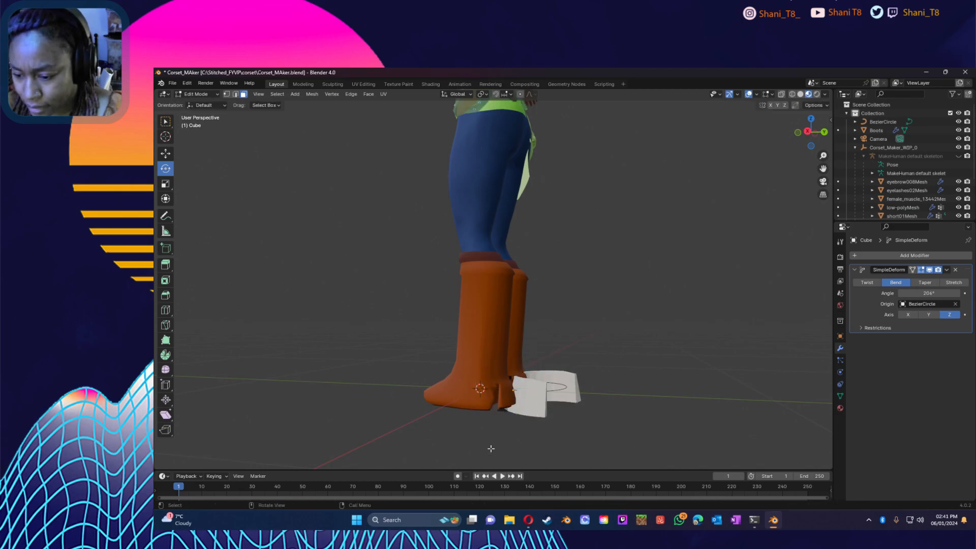
Step: Select the cube's face beneath the boot heel and scale it down slightly along the Z axis
middle_drag(484, 440, 791, 388)
click(165, 184)
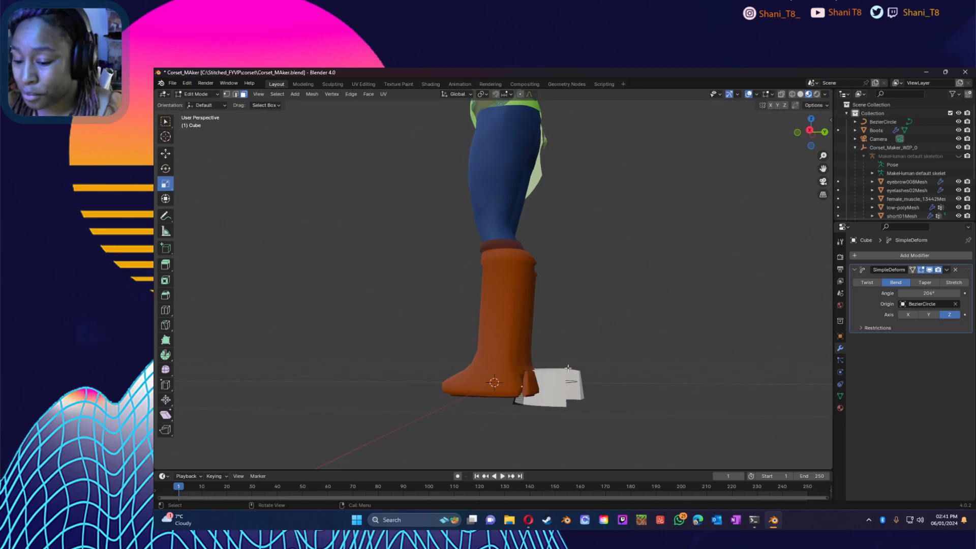
click(163, 200)
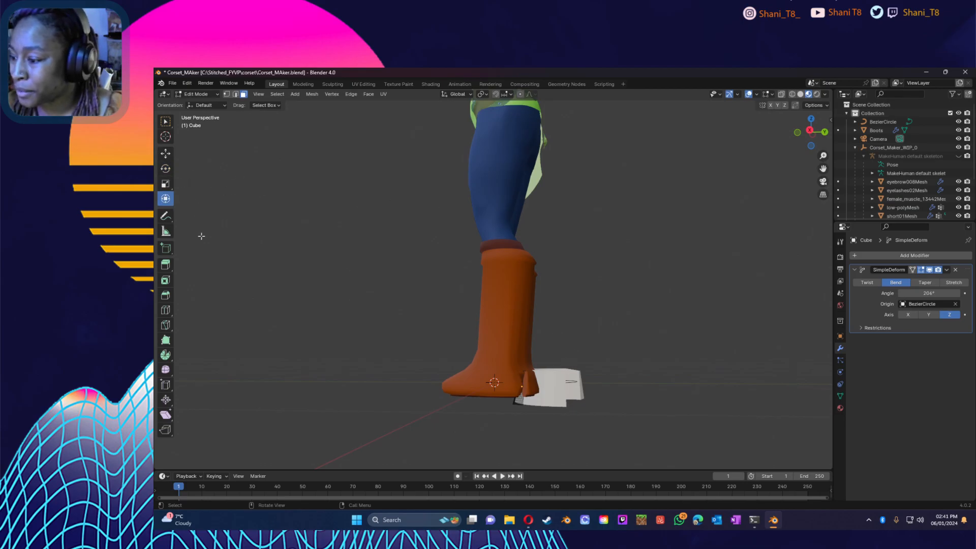
click(166, 185)
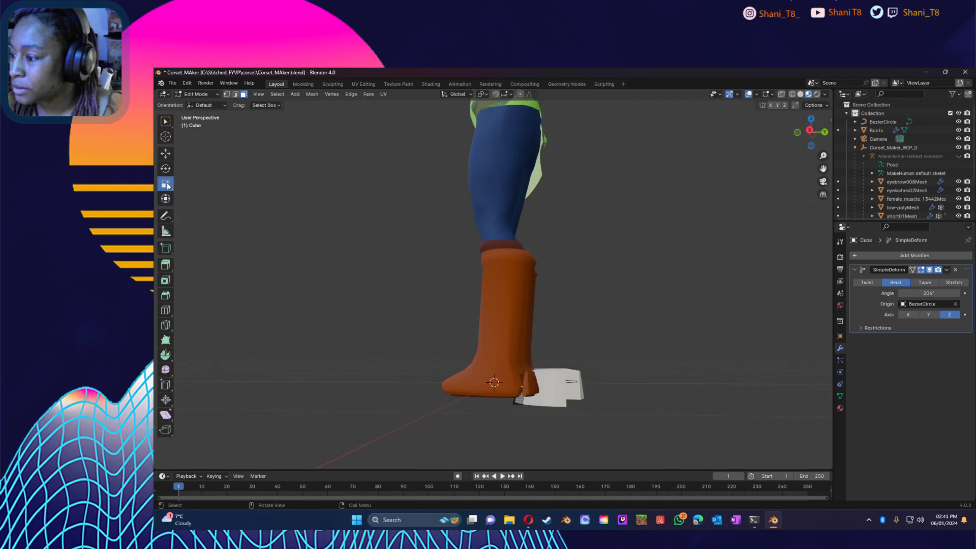
click(519, 399)
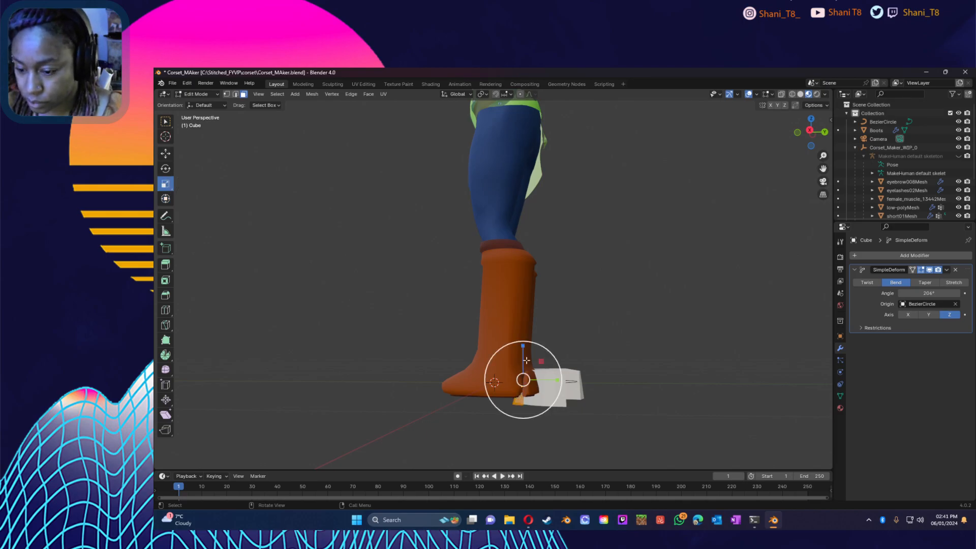
drag(523, 347, 523, 356)
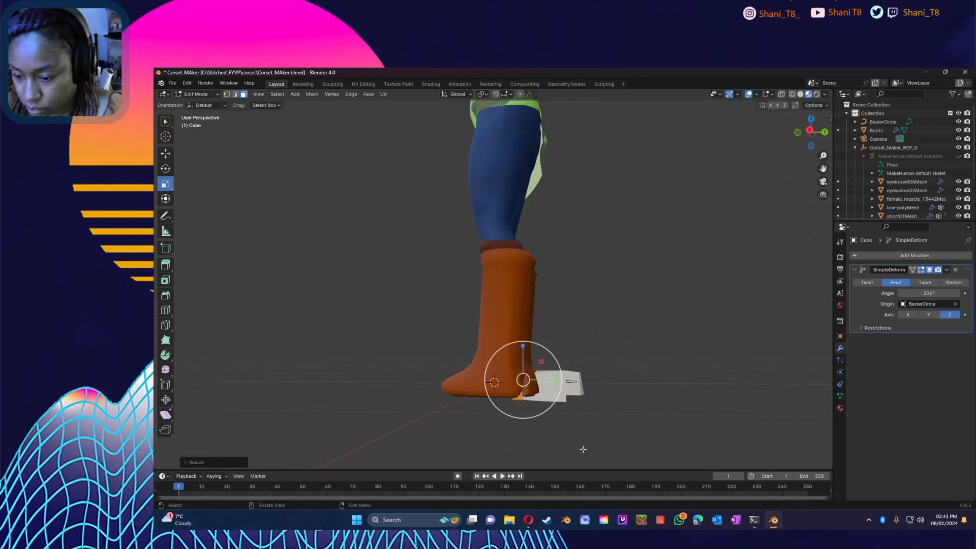
middle_drag(549, 434, 528, 404)
middle_drag(546, 407, 585, 422)
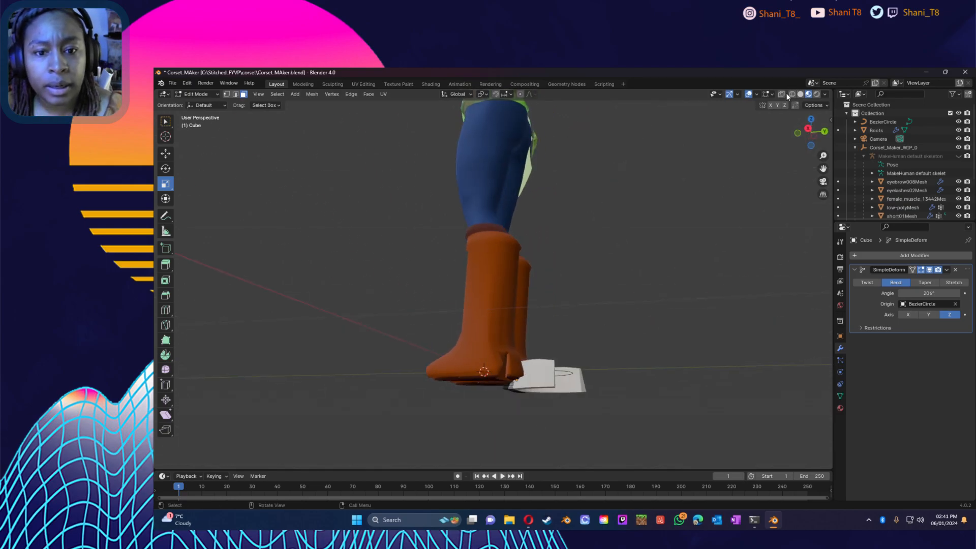
Step: Examine how the bent cube intersects the boot heel from several sides, in see-through wireframe and in shaded view
middle_drag(621, 225, 645, 231)
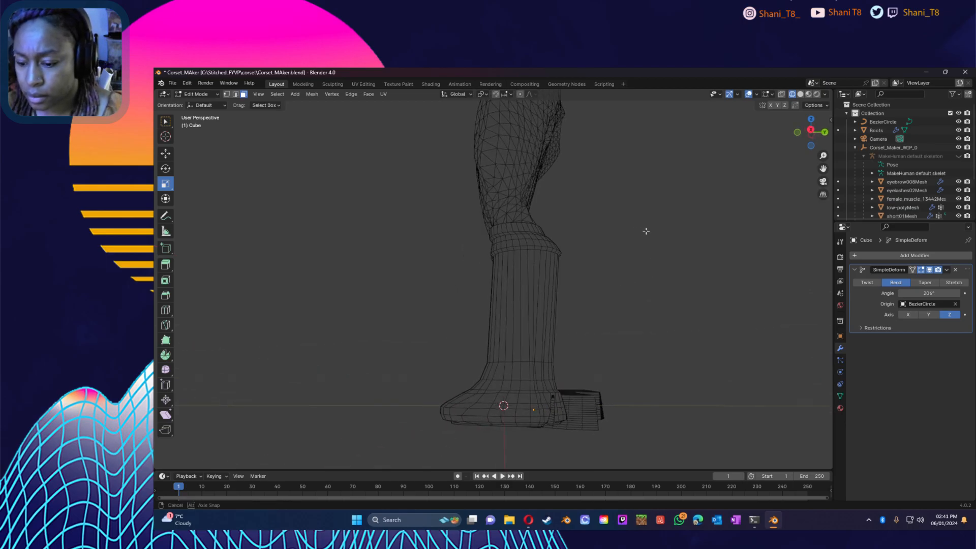
click(782, 95)
middle_drag(646, 373, 631, 382)
scroll(521, 459, up, 2)
shift+middle_drag(561, 411, 579, 345)
middle_drag(562, 408, 396, 425)
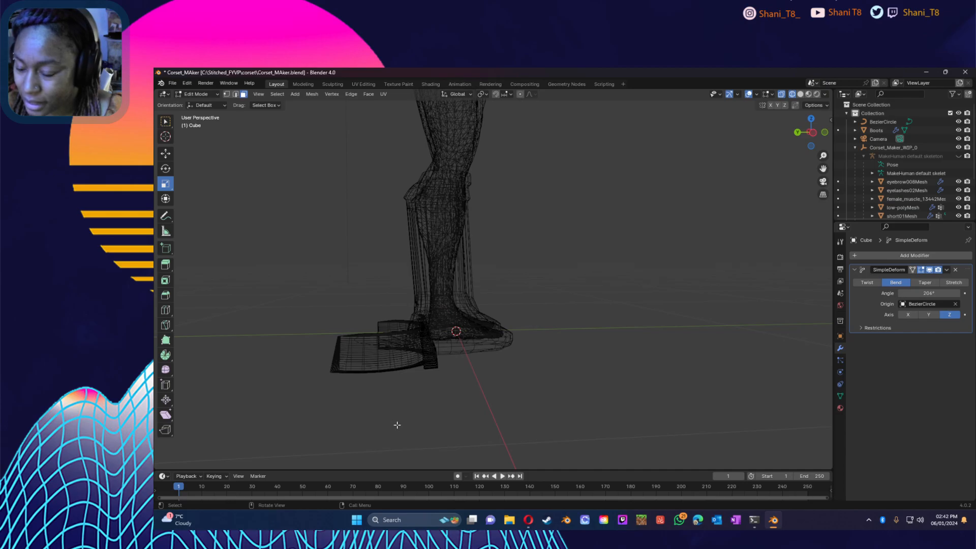
click(801, 95)
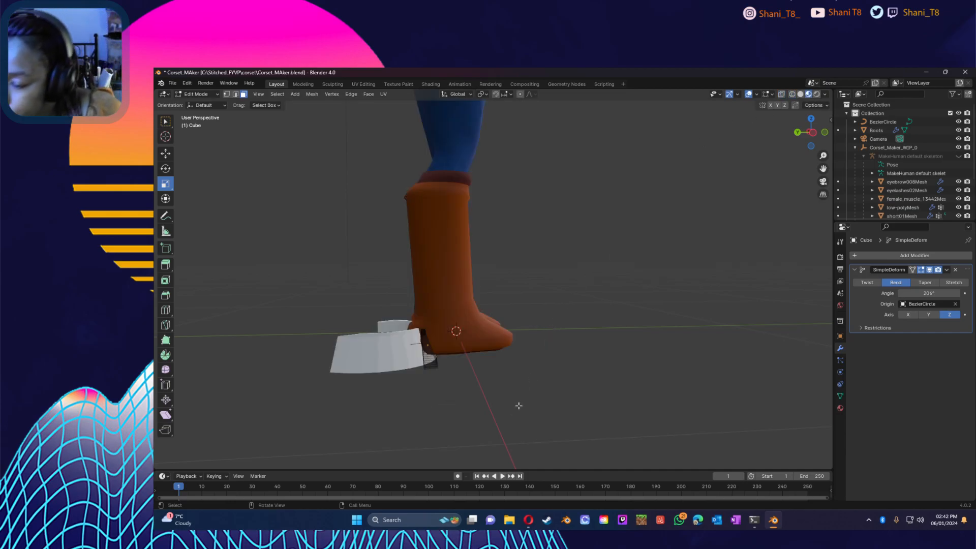
middle_drag(517, 404, 652, 320)
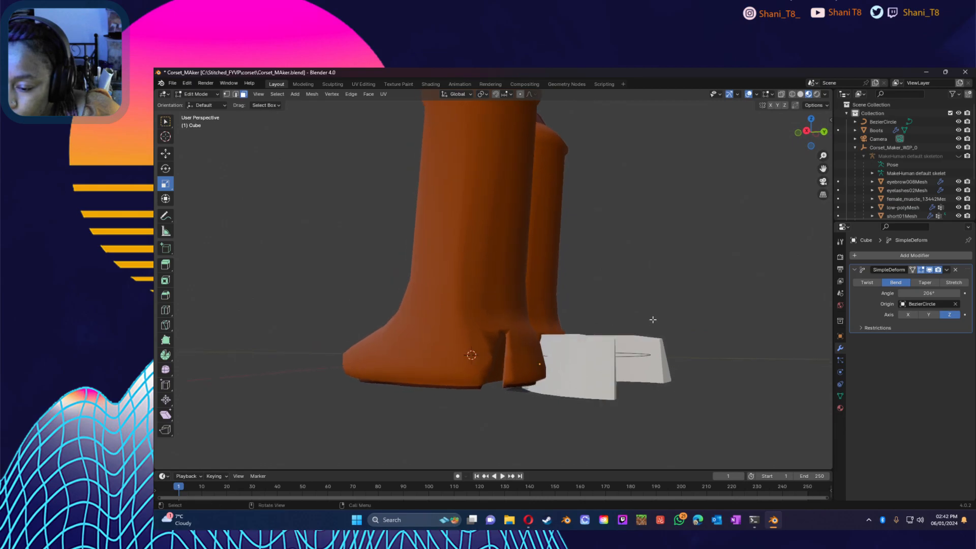
Step: Hide the bent cube in the viewport and check the cut in the boot heel from both sides
click(166, 154)
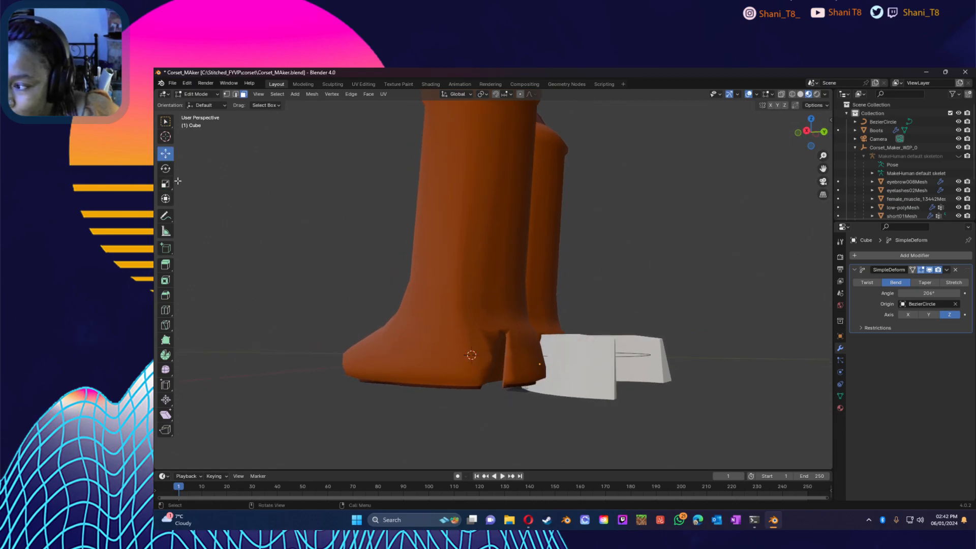
middle_drag(486, 391, 256, 404)
scroll(536, 405, down, 4)
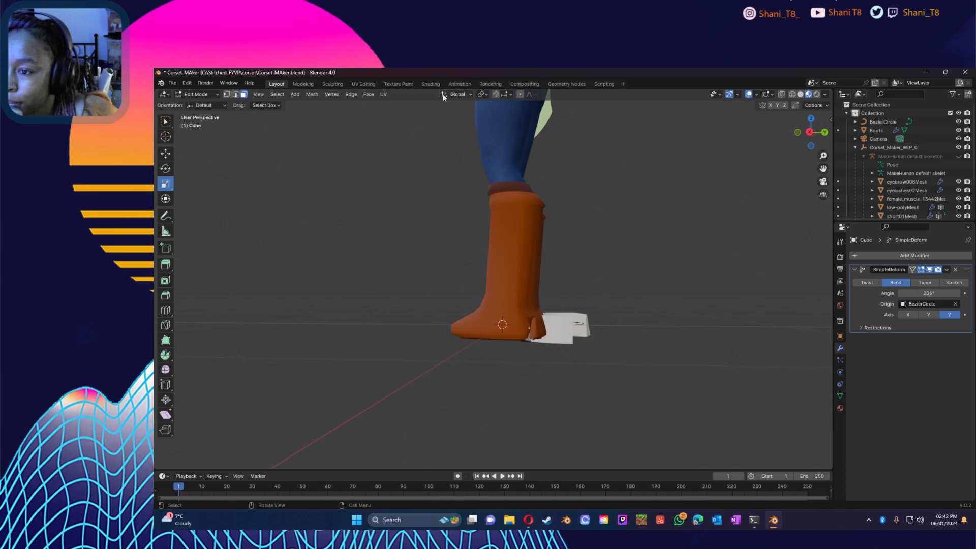
scroll(908, 171, down, 4)
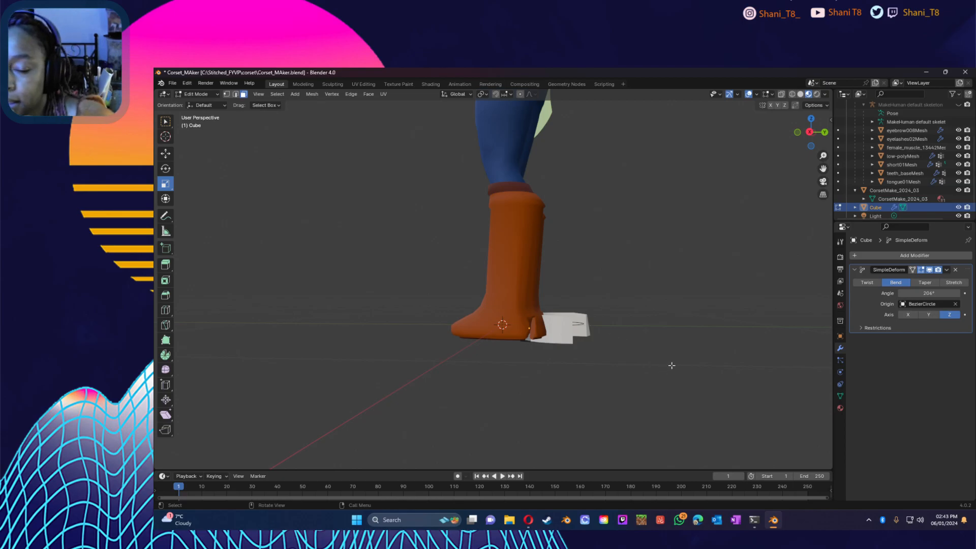
click(959, 208)
middle_drag(661, 365, 191, 377)
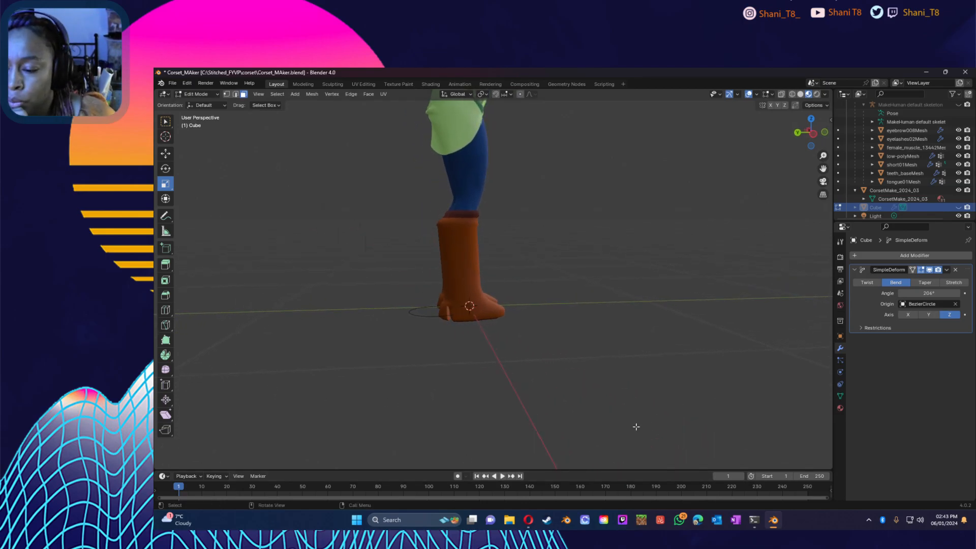
middle_drag(611, 344, 761, 362)
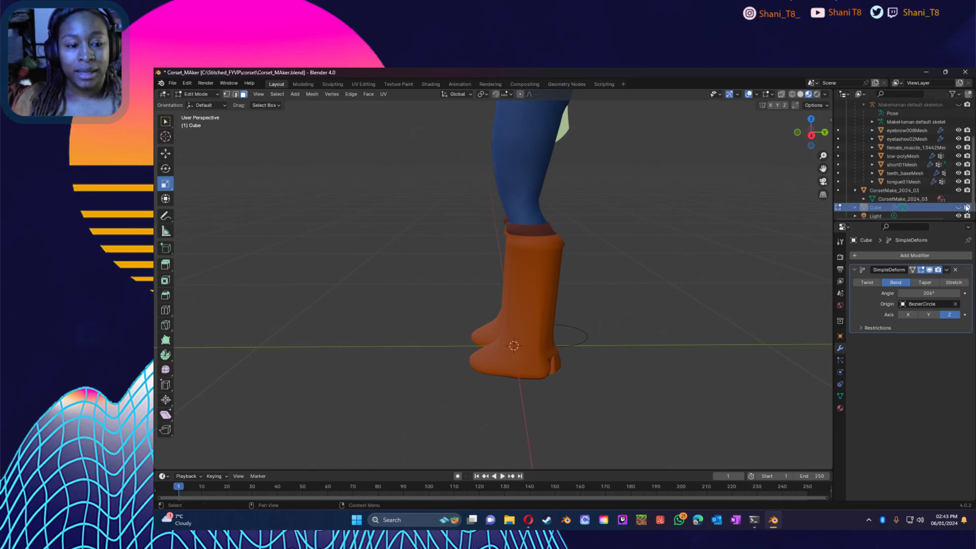
Step: Return to Object Mode and apply the Boolean modifier on the boots
click(213, 95)
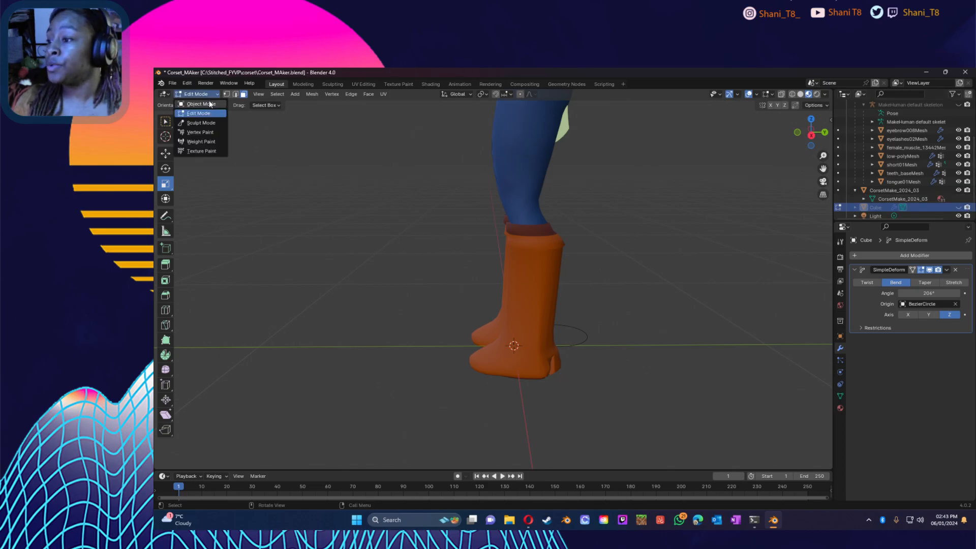
click(202, 104)
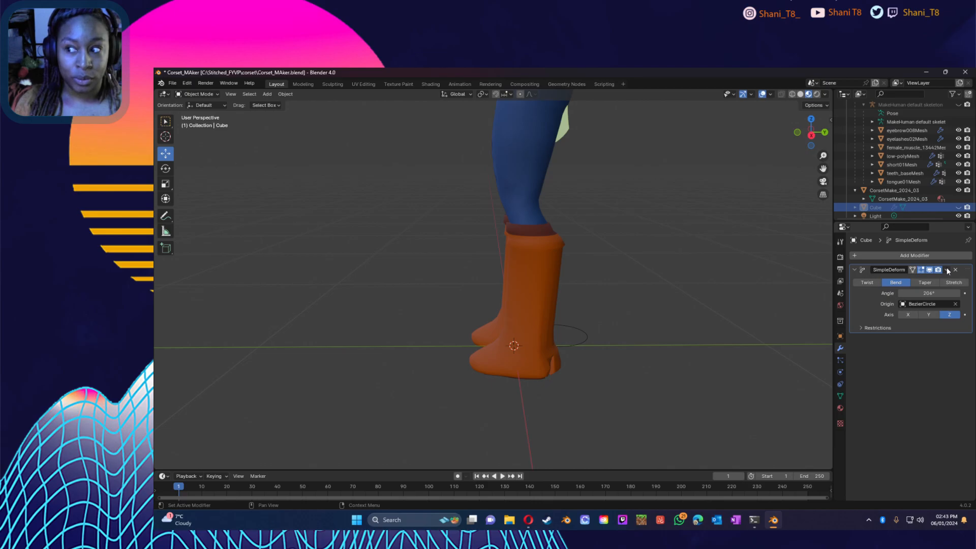
click(549, 290)
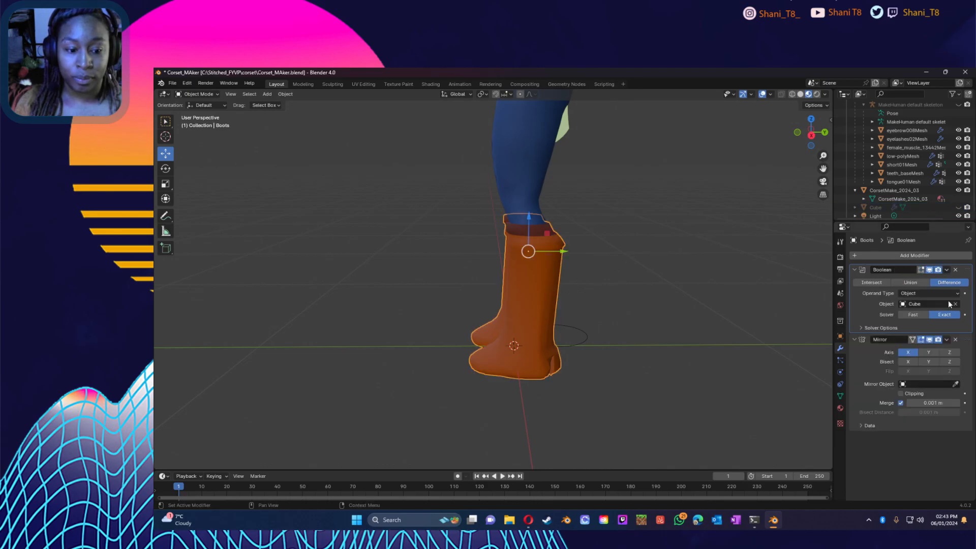
click(947, 270)
click(928, 283)
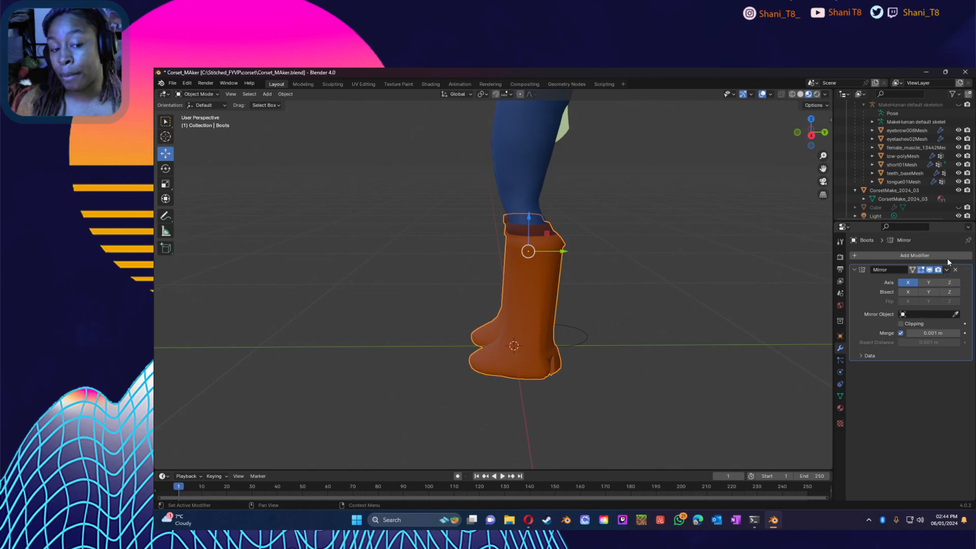
Step: Delete the hidden cube from the scene and save the file
click(928, 208)
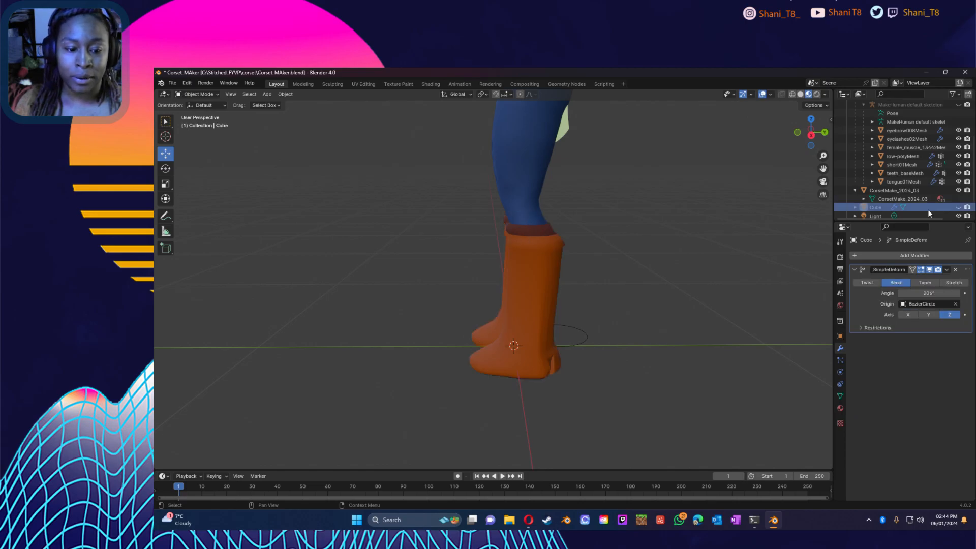
right_click(929, 209)
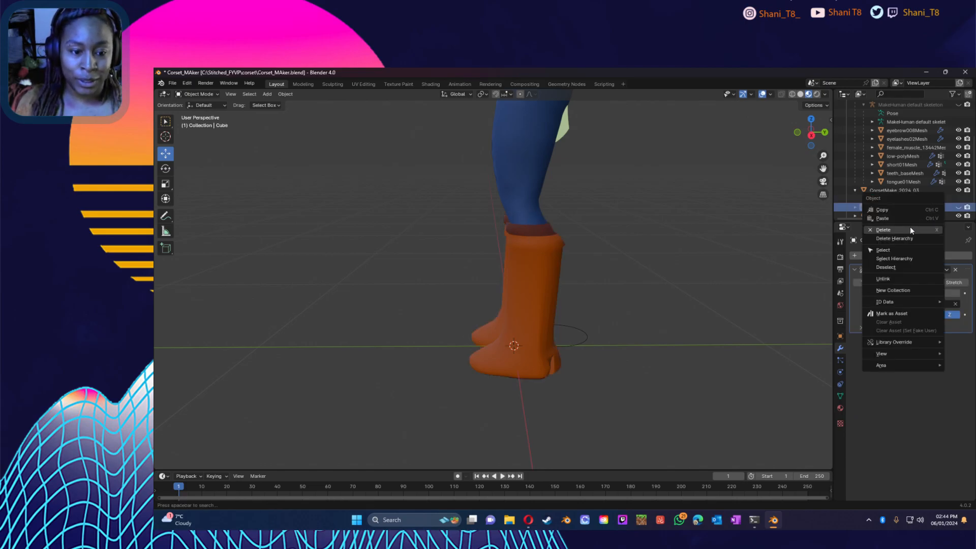
click(911, 226)
key(ctrl+s)
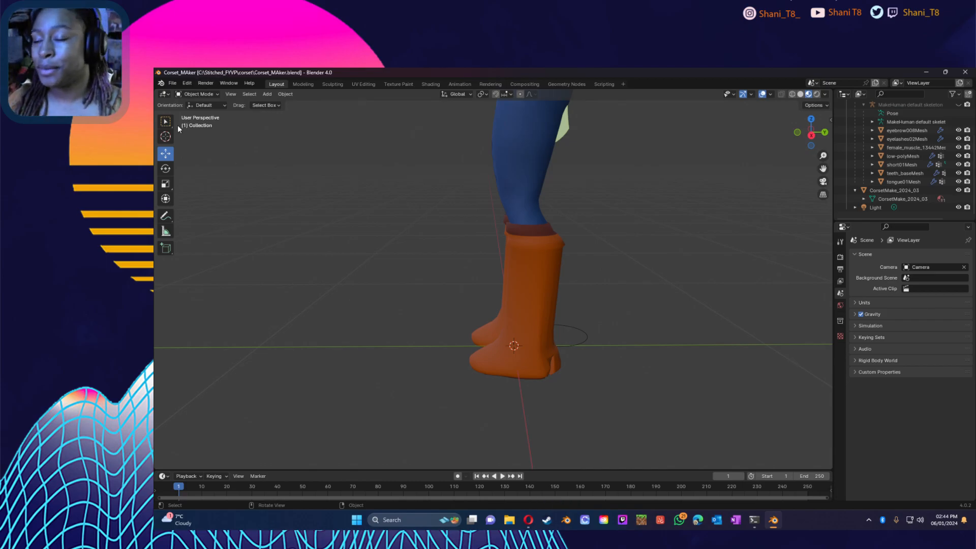
Step: Put the boots into Edit Mode with the underside of the unmirrored boot in close view
middle_drag(379, 307, 768, 290)
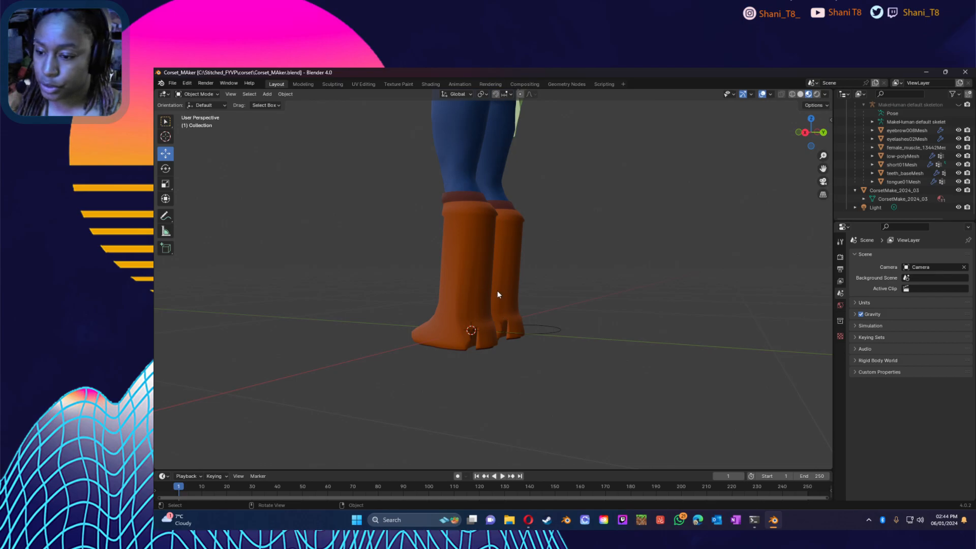
middle_drag(559, 323, 576, 337)
click(197, 94)
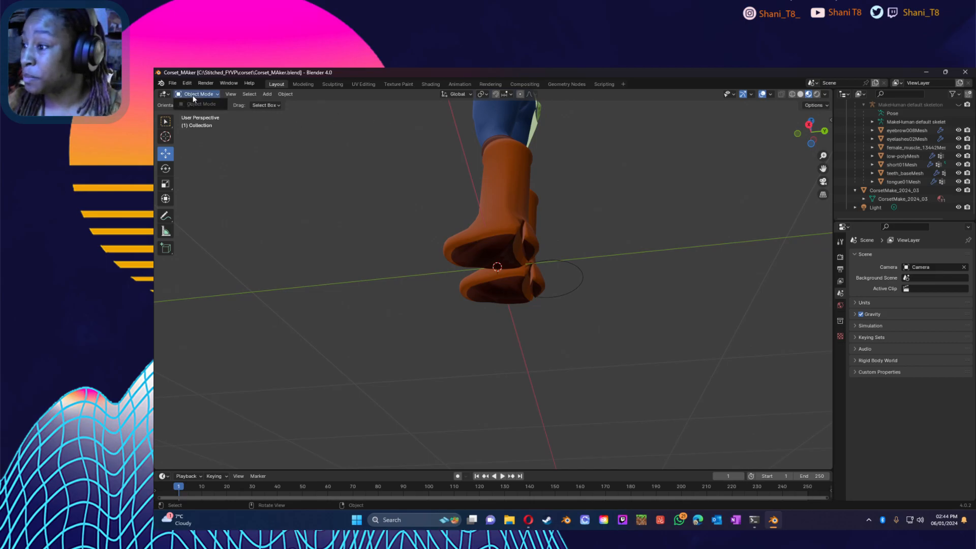
click(200, 104)
click(505, 233)
click(198, 94)
click(199, 110)
middle_drag(558, 313, 429, 265)
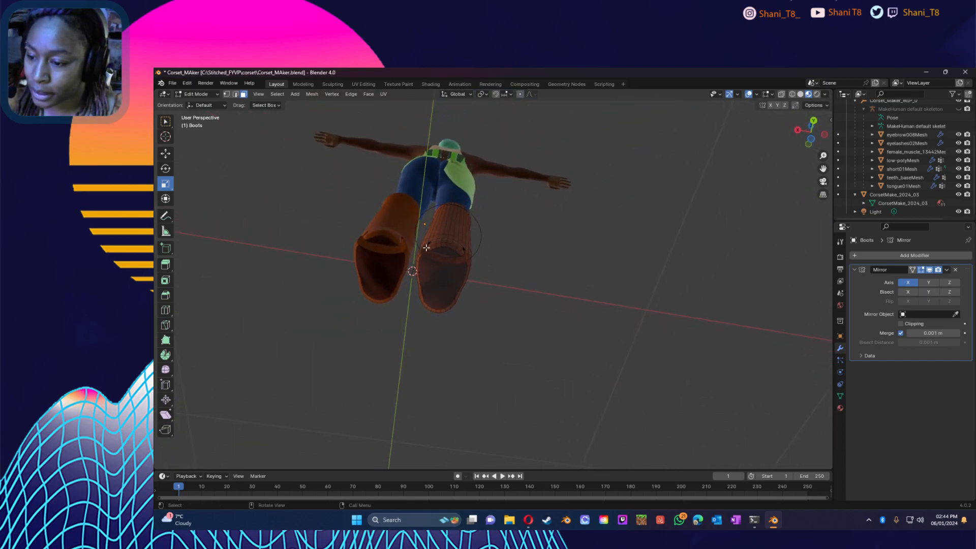
scroll(456, 260, up, 5)
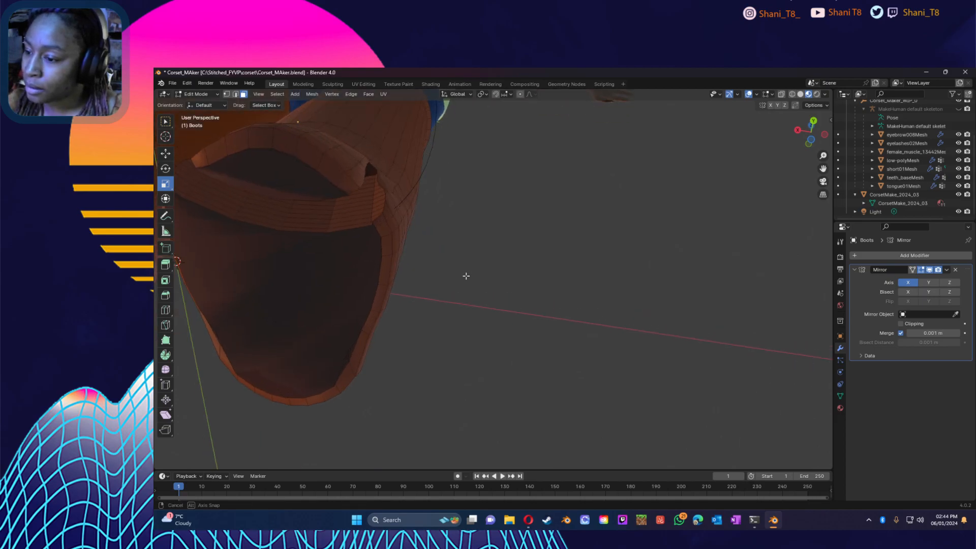
middle_drag(462, 275, 421, 288)
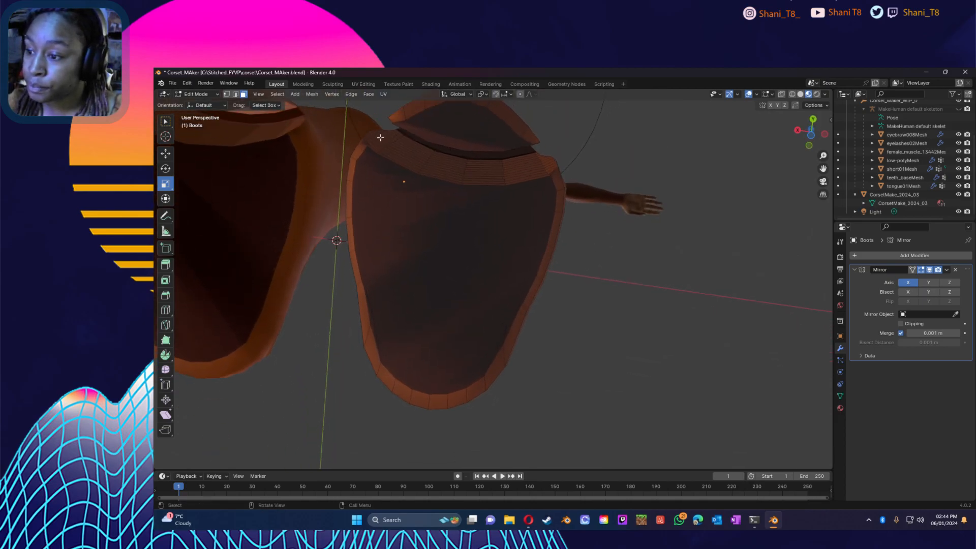
Step: Select the faces lining the heel cut on the boot's underside, leaving the large sole face out of the selection
drag(375, 136, 558, 188)
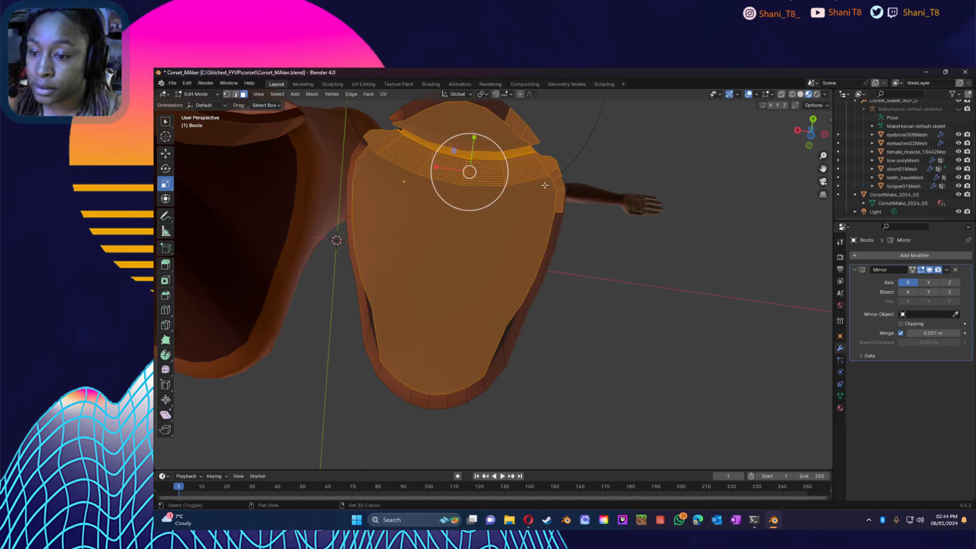
shift+click(557, 173)
shift+click(562, 200)
shift+middle_drag(618, 198, 432, 298)
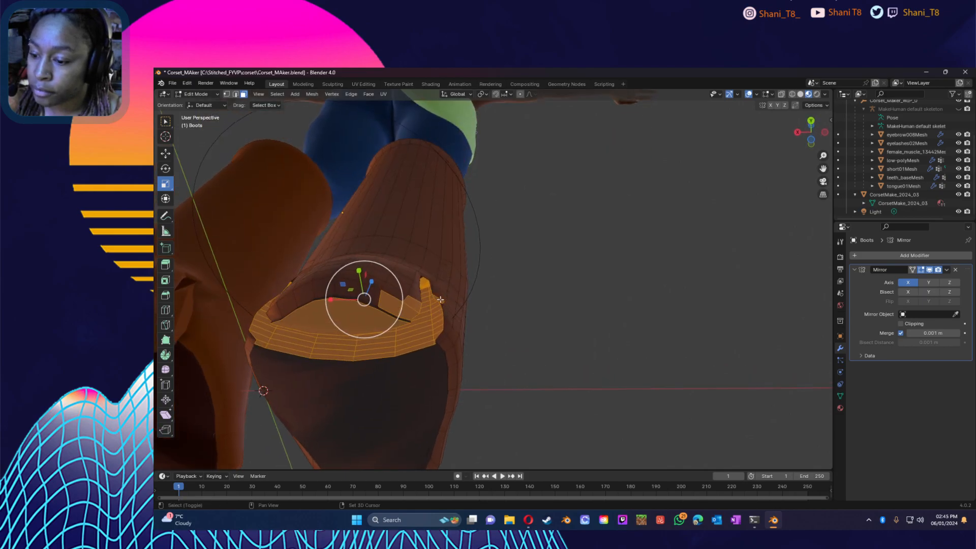
shift+click(411, 306)
shift+click(407, 311)
shift+click(389, 301)
middle_drag(371, 386, 441, 392)
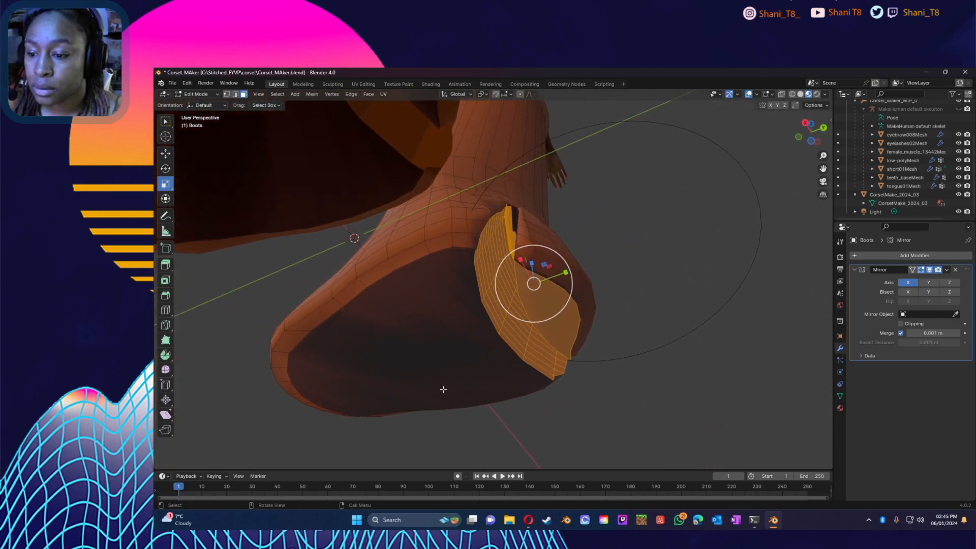
Step: Add the narrow faces at the end of the heel cut to the selection and undo the last stray selection change
key(b)
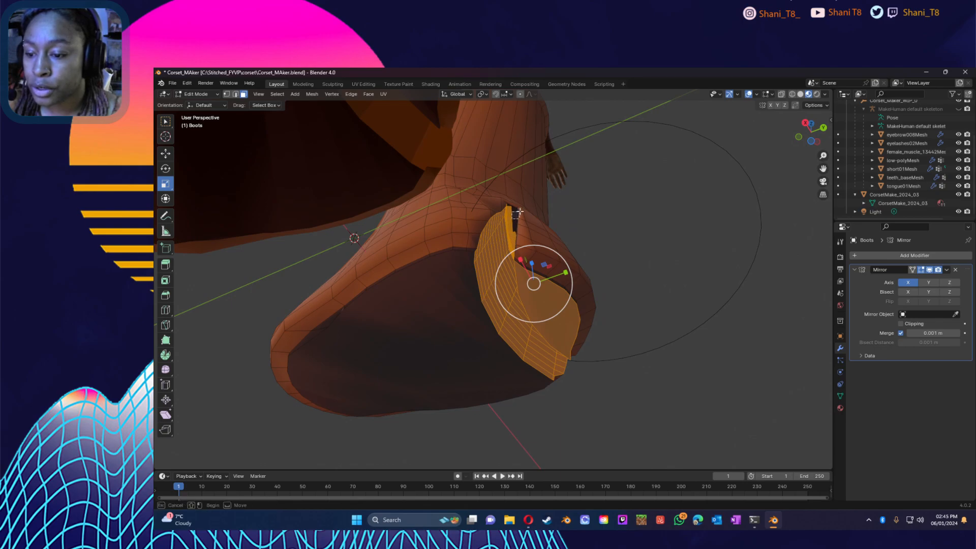
drag(516, 212, 524, 214)
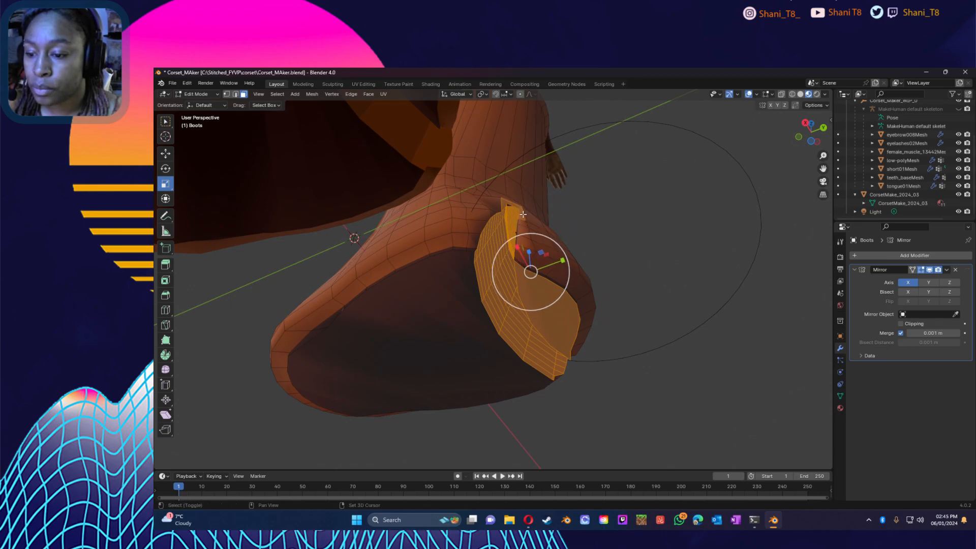
shift+click(518, 227)
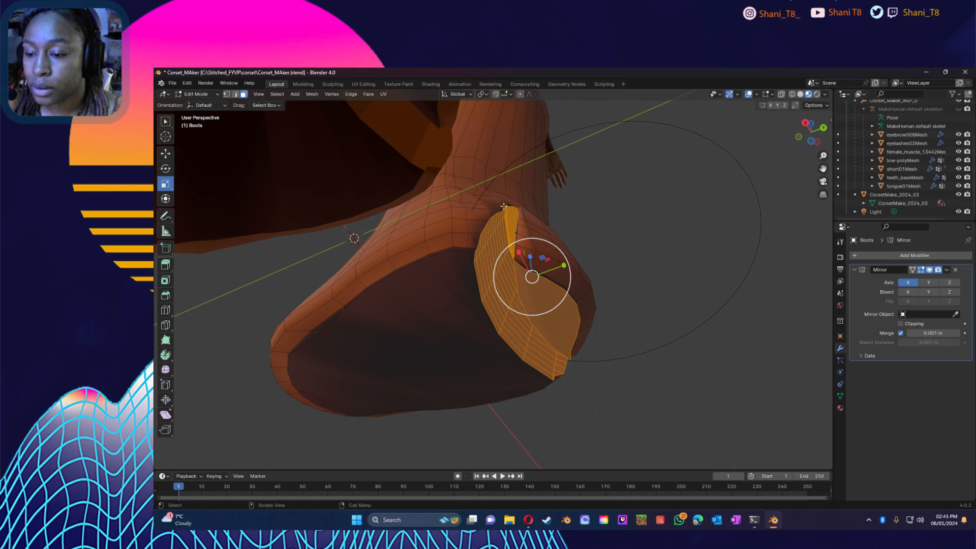
scroll(507, 207, up, 8)
scroll(580, 207, down, 5)
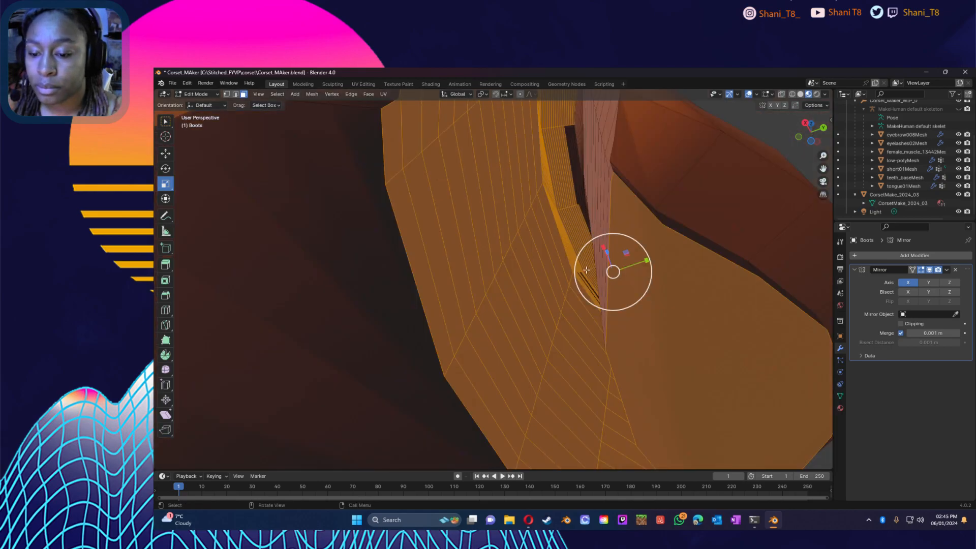
drag(573, 278, 588, 281)
key(ctrl+z)
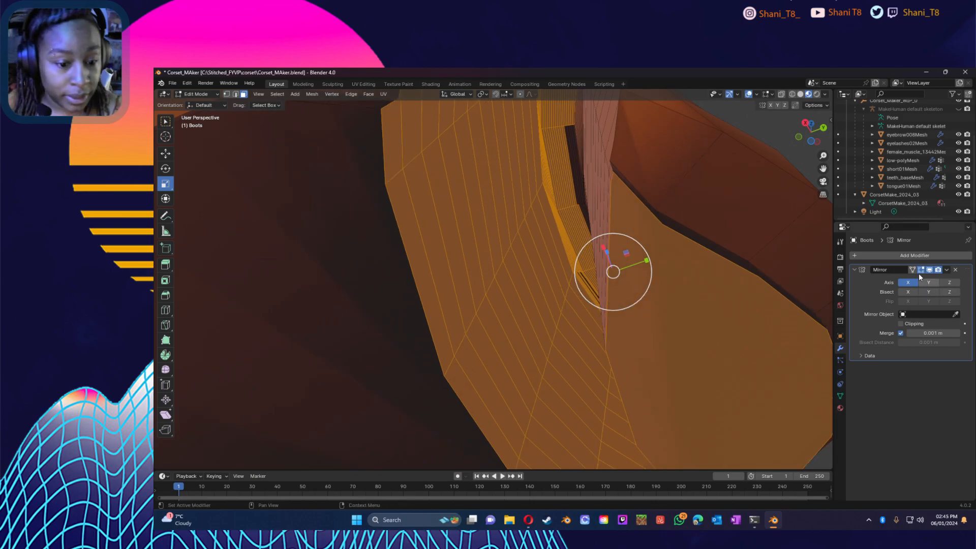
Step: Assign the Boots_B material to the selected heel-cut faces and clear the selection
click(840, 408)
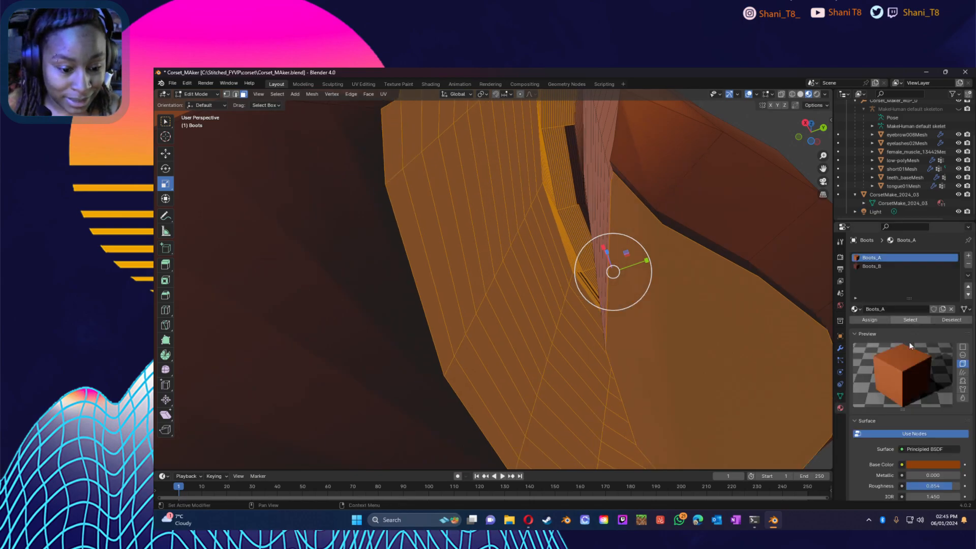
click(872, 265)
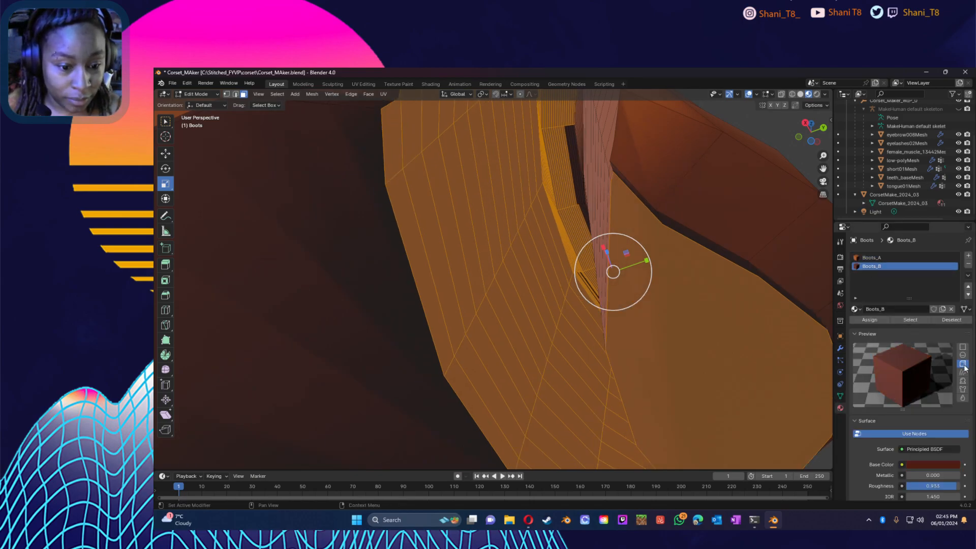
click(874, 322)
scroll(548, 216, down, 6)
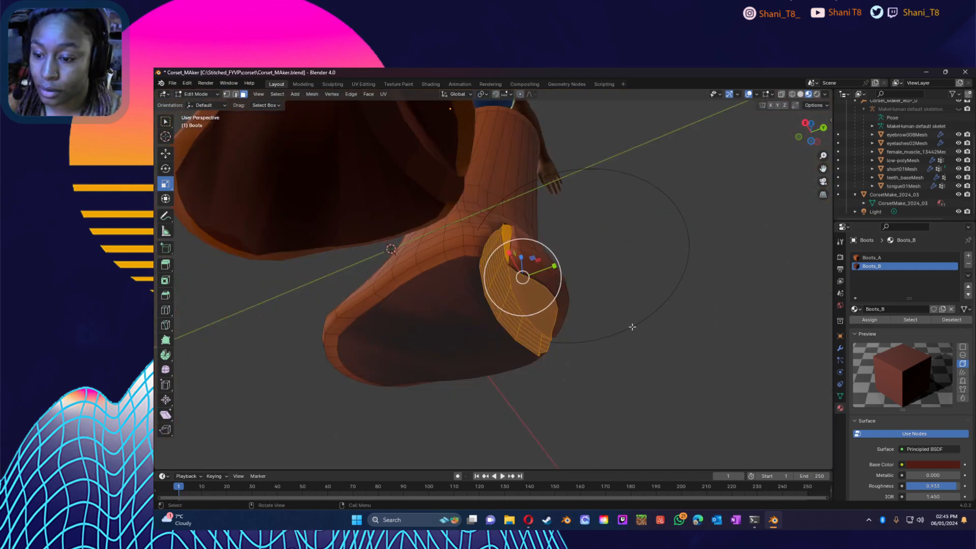
click(632, 328)
Step: Select further faces along the gap between the sole and the heel and assign the Boots_B material to them
middle_drag(576, 399, 416, 207)
key(b)
drag(525, 157, 540, 177)
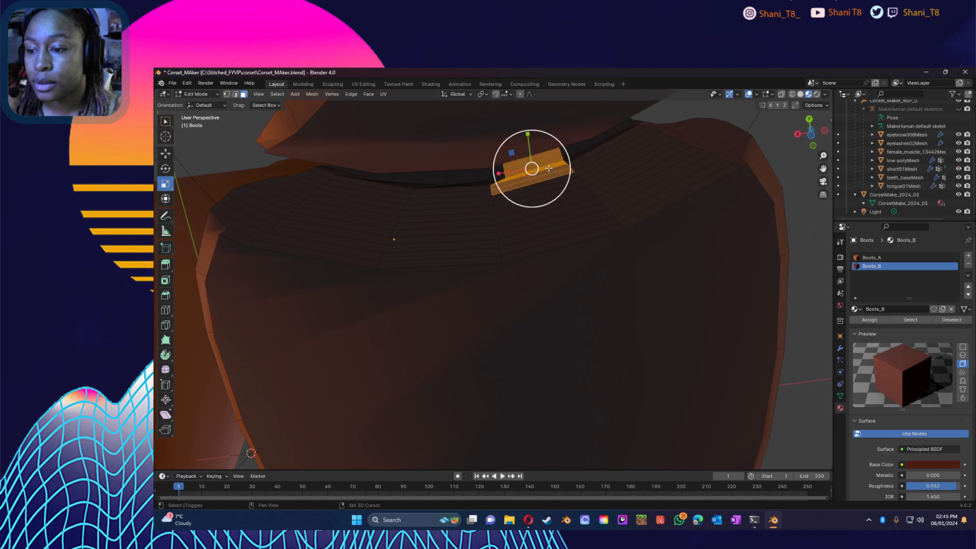
shift+drag(430, 195, 329, 171)
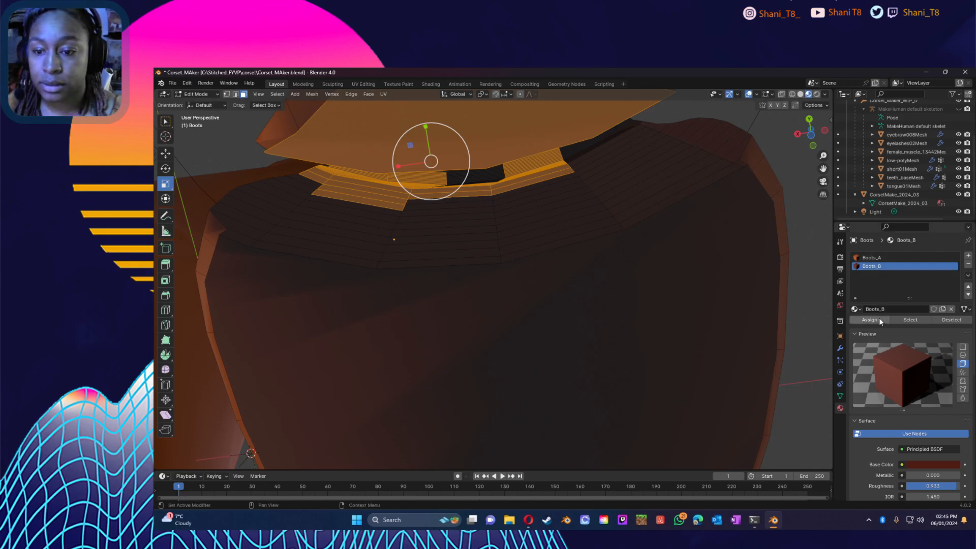
Step: Select the large sole face plus the heel-side faces along the gap and assign the Boots_B material to them
click(448, 270)
middle_drag(457, 236, 773, 200)
scroll(677, 205, up, 2)
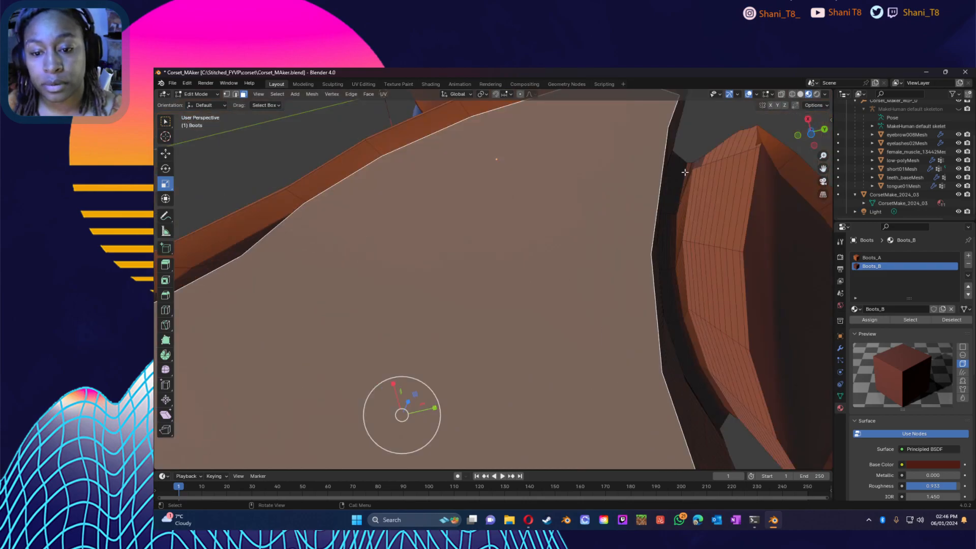
drag(683, 170, 792, 453)
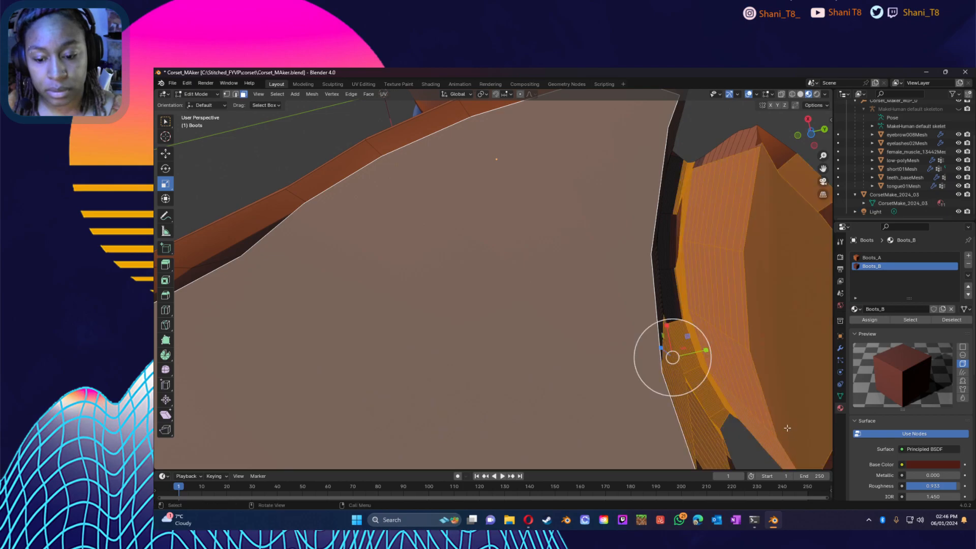
click(869, 257)
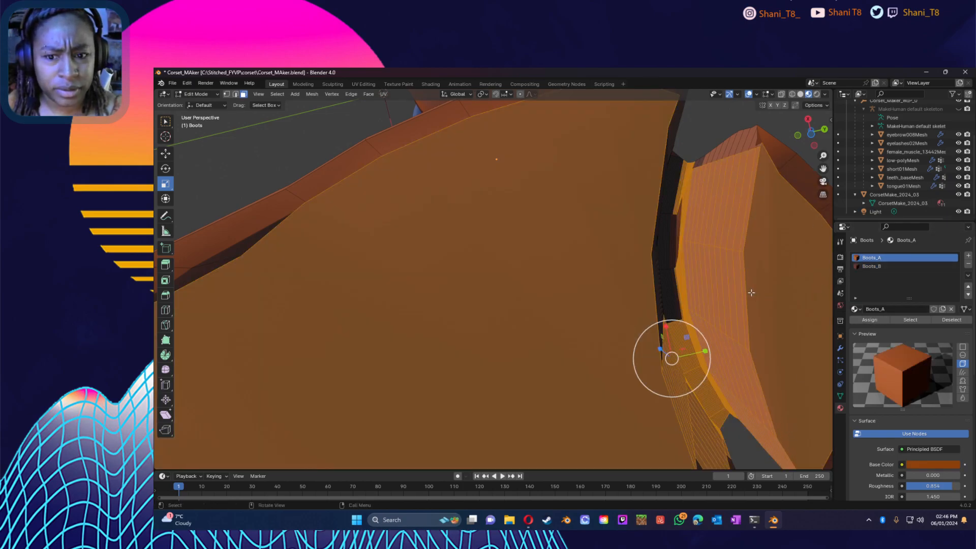
scroll(751, 292, down, 2)
scroll(725, 324, up, 2)
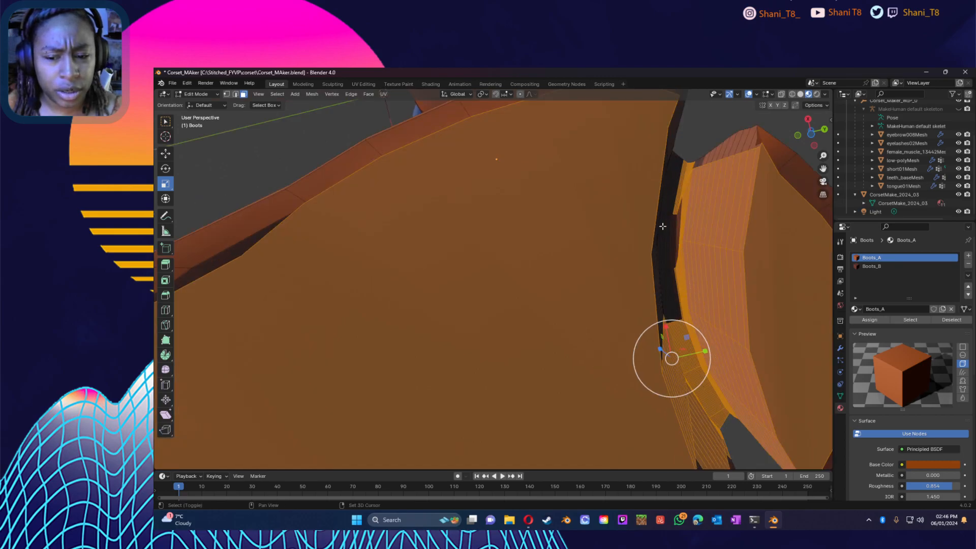
key(b)
drag(679, 236, 681, 293)
click(876, 266)
click(870, 320)
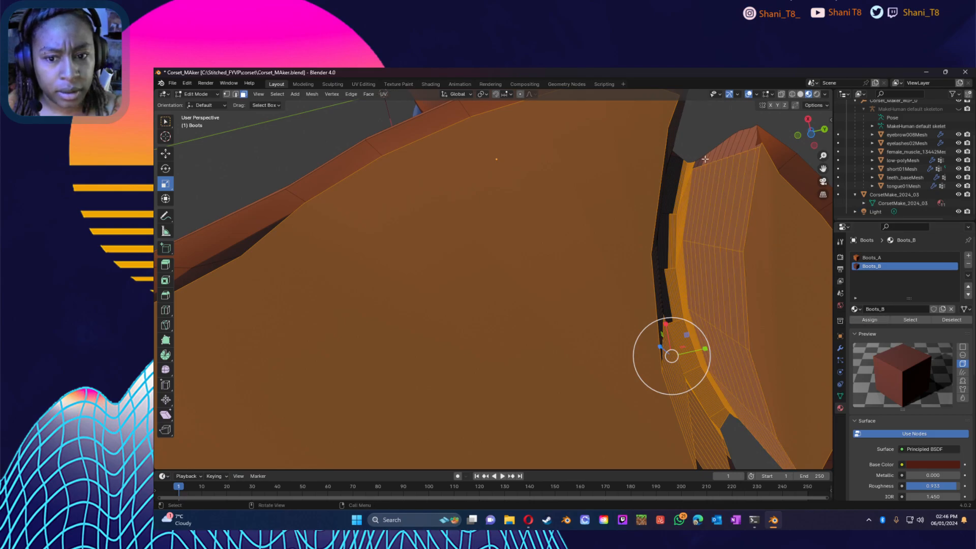
Step: Select the remaining orange faces at the end of the heel's inner wall, assign the Boots_B material and clear the selection
drag(705, 155, 755, 138)
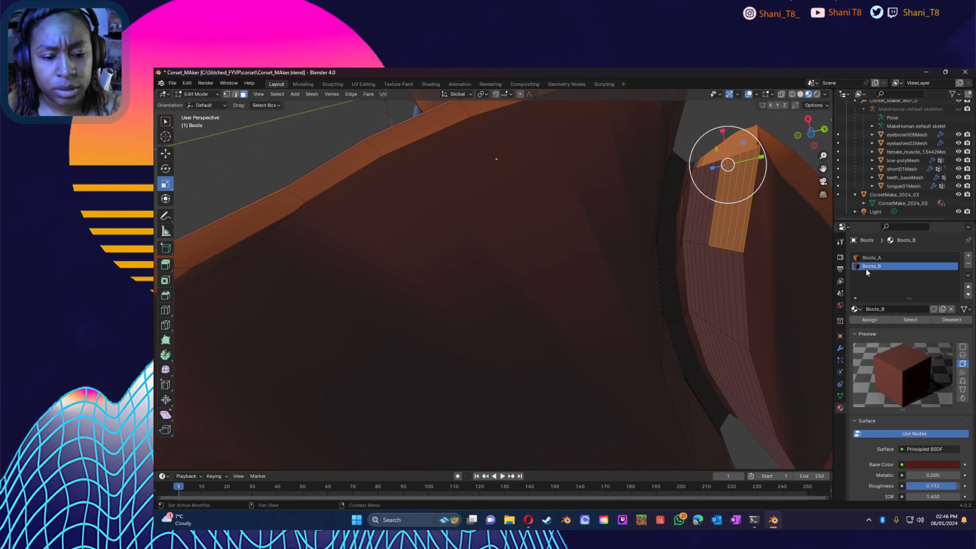
click(875, 320)
scroll(760, 289, down, 6)
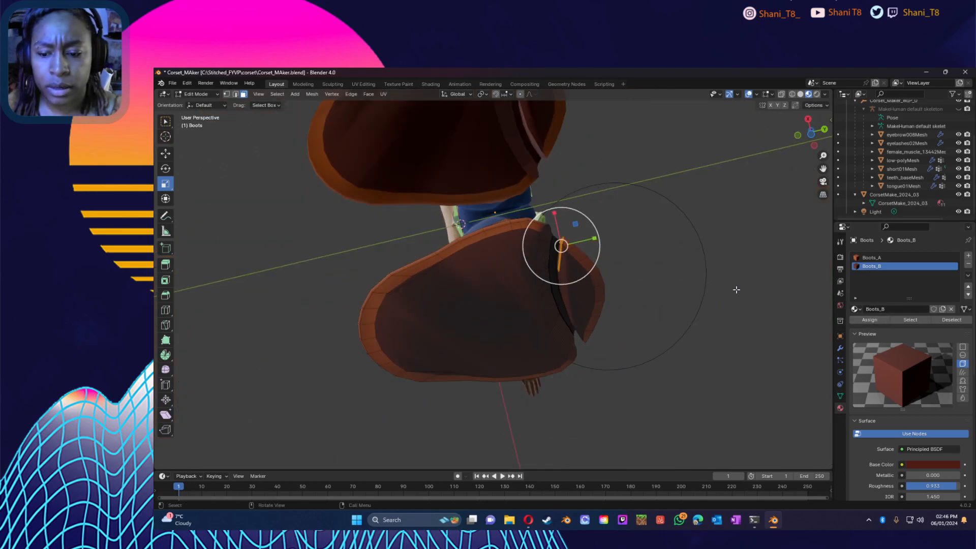
click(654, 344)
Step: Select the small orange faces at the outer corner of the heel wall and assign the Boots_B material to them
mouse_move(655, 344)
middle_down()
mouse_move(619, 331)
mouse_move(646, 358)
mouse_move(673, 343)
mouse_move(654, 373)
mouse_move(624, 387)
mouse_move(630, 403)
mouse_move(622, 403)
mouse_move(610, 360)
mouse_move(630, 331)
mouse_move(659, 358)
middle_up()
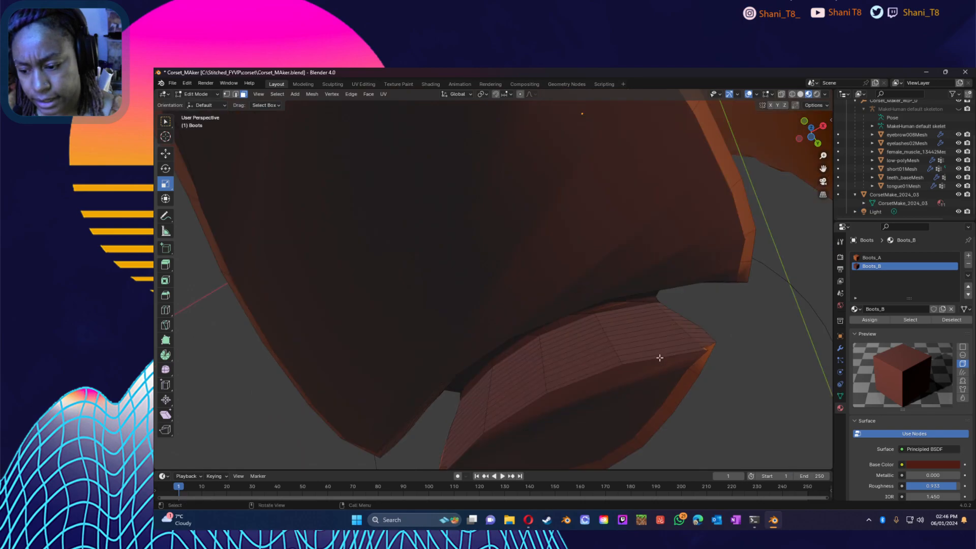
click(705, 349)
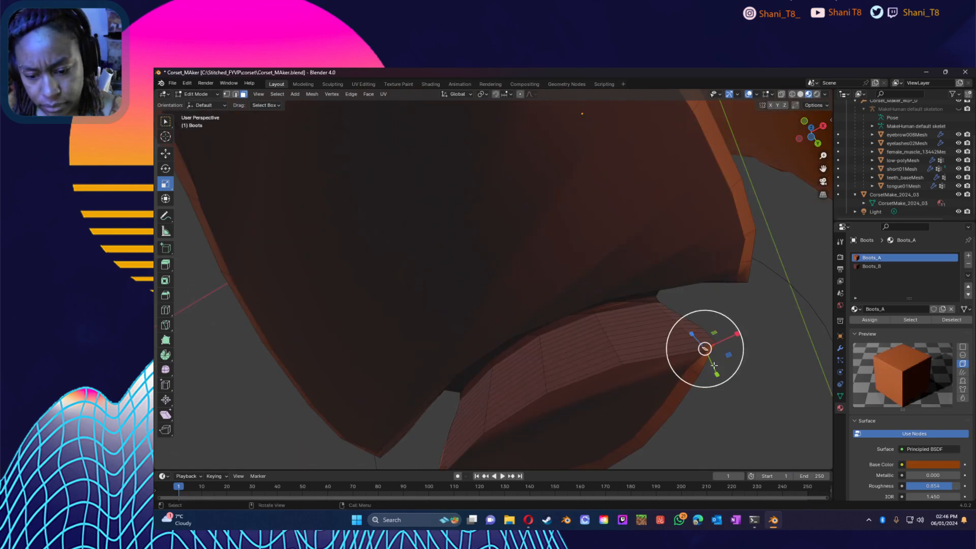
middle_drag(577, 373, 521, 412)
shift+click(449, 407)
shift+click(451, 394)
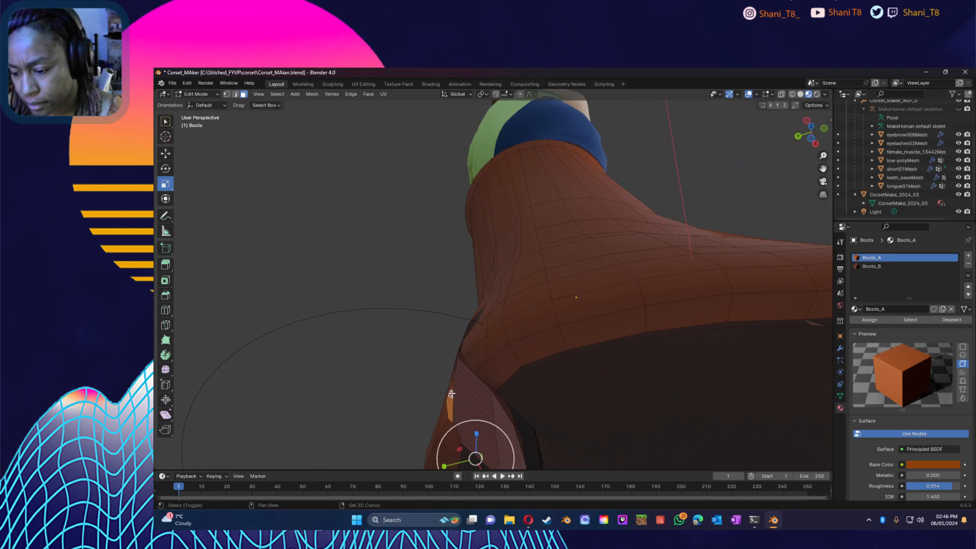
shift+click(452, 390)
scroll(443, 406, up, 4)
shift+middle_drag(447, 408, 507, 396)
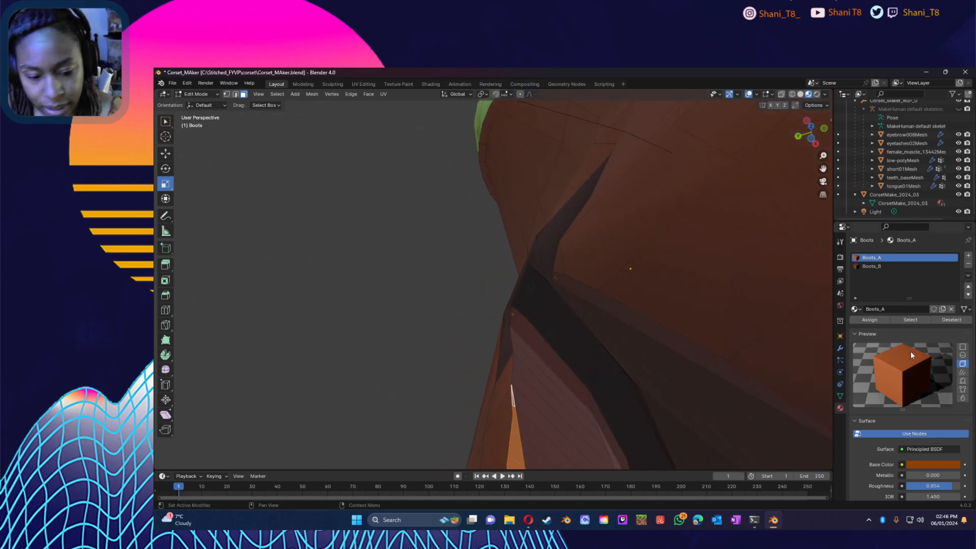
click(875, 266)
click(864, 319)
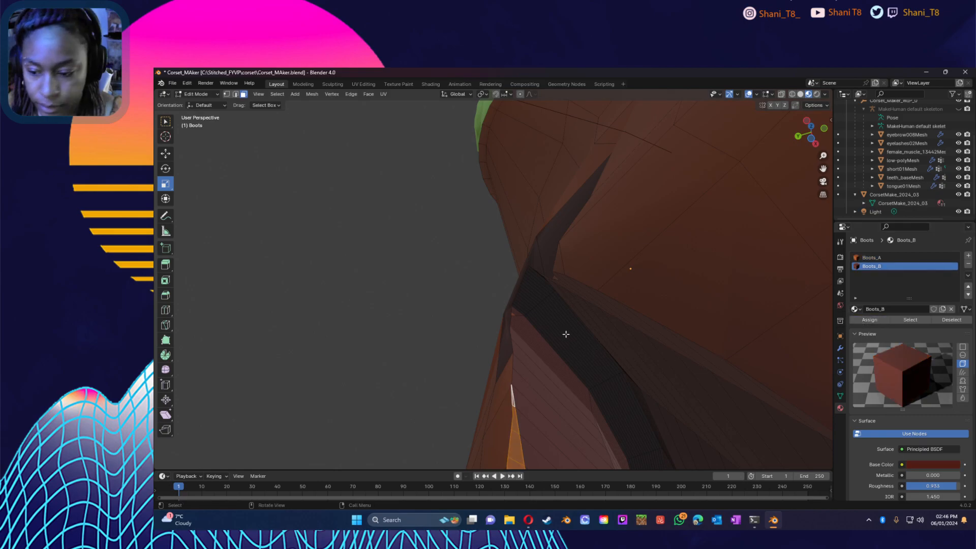
Step: Select the narrow strip of faces along the heel wall's edge near the cut's end and assign the Boots_B material
click(514, 320)
click(869, 319)
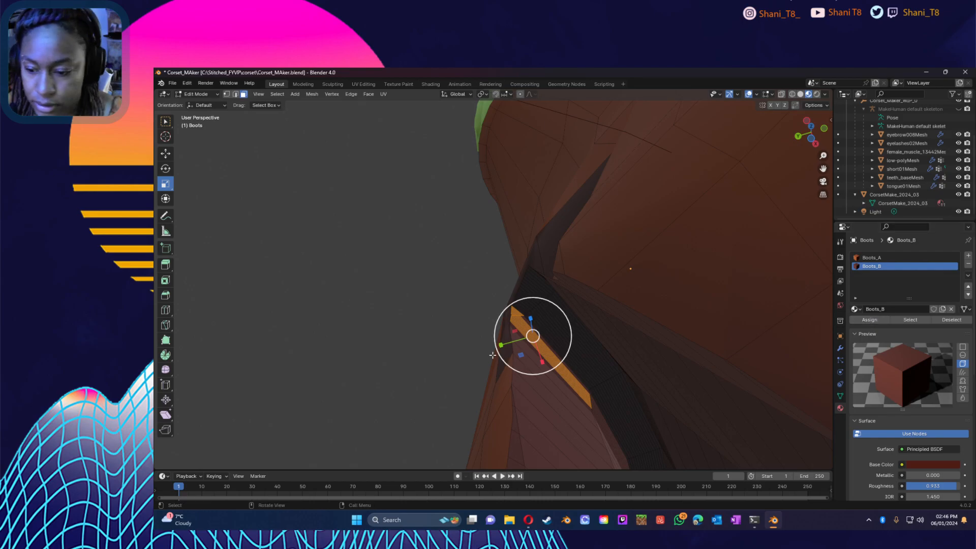
click(485, 333)
mouse_move(502, 310)
mouse_down()
mouse_move(528, 326)
mouse_move(502, 323)
mouse_move(512, 326)
mouse_up()
click(480, 323)
click(460, 318)
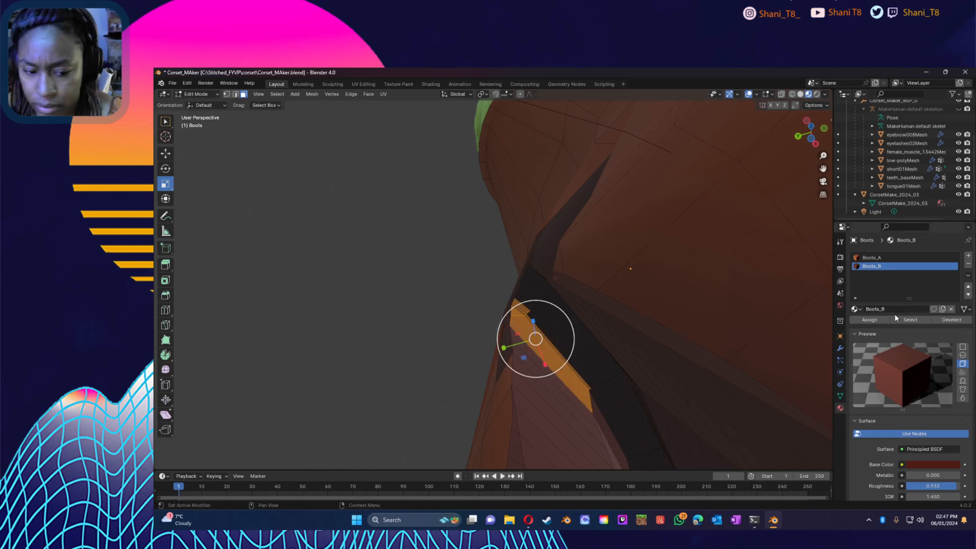
click(870, 319)
Step: Select the faces around the tip of the heel cut on the boot's outer side, assign the Boots_A material and clear the selection
click(405, 336)
middle_drag(406, 336, 578, 424)
click(655, 386)
shift+click(601, 373)
click(893, 257)
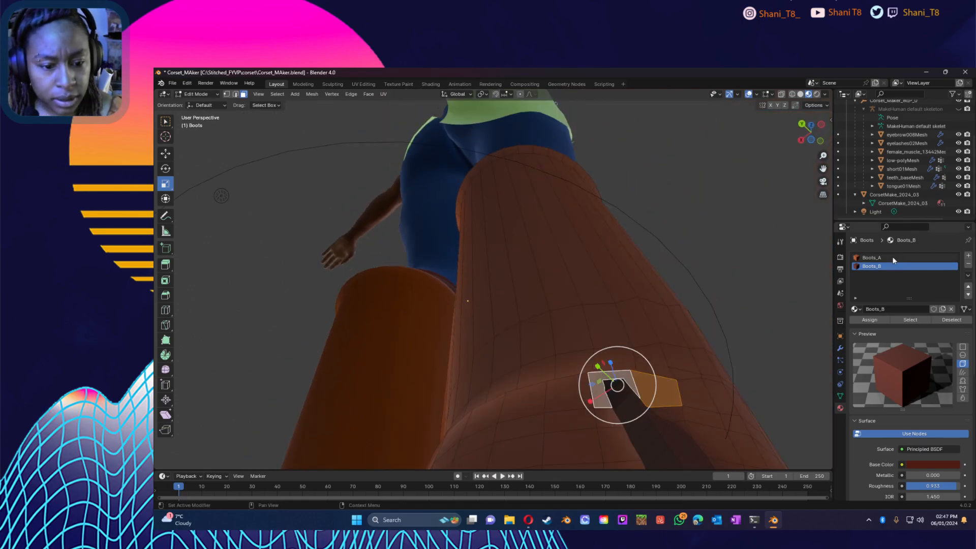
click(808, 339)
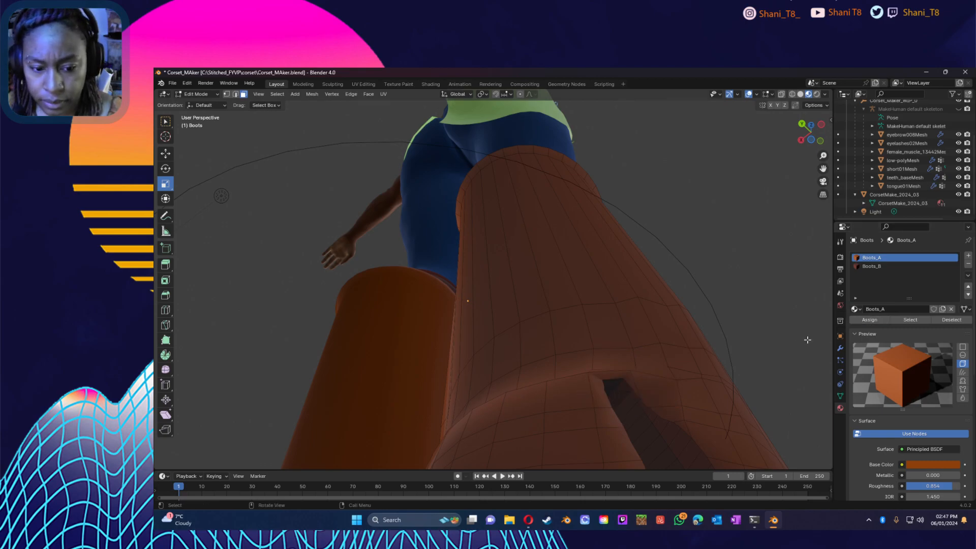
scroll(758, 353, down, 5)
middle_drag(756, 351, 473, 352)
click(481, 343)
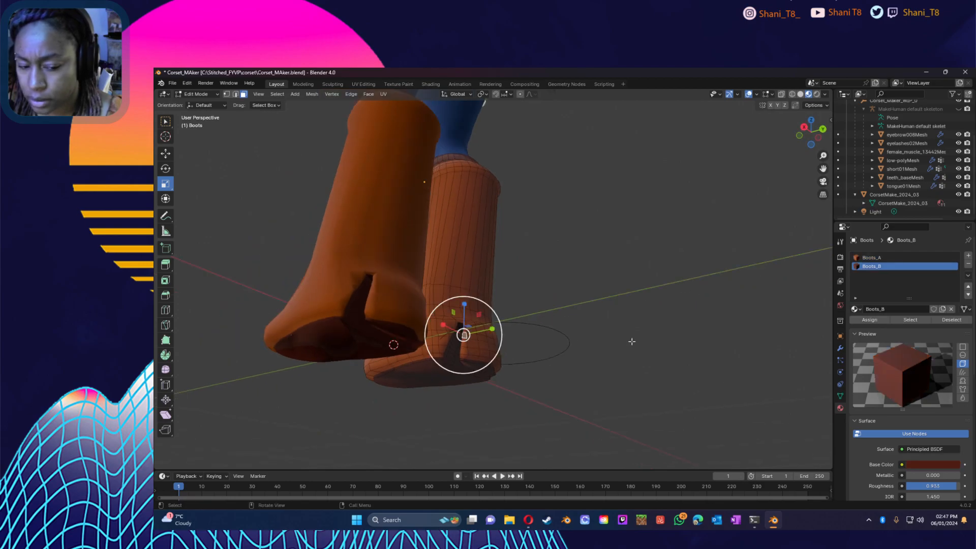
click(871, 258)
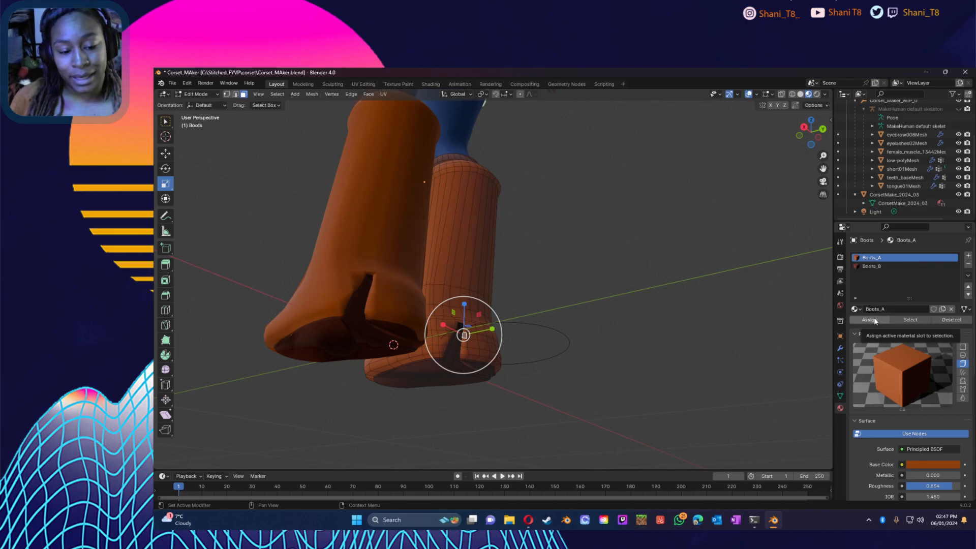
click(497, 429)
Step: Select the tiny sliver faces at the edge of the sole, assign the Boots_B material to them and clear the selection
middle_drag(497, 429, 604, 406)
scroll(466, 297, up, 5)
scroll(465, 297, up, 8)
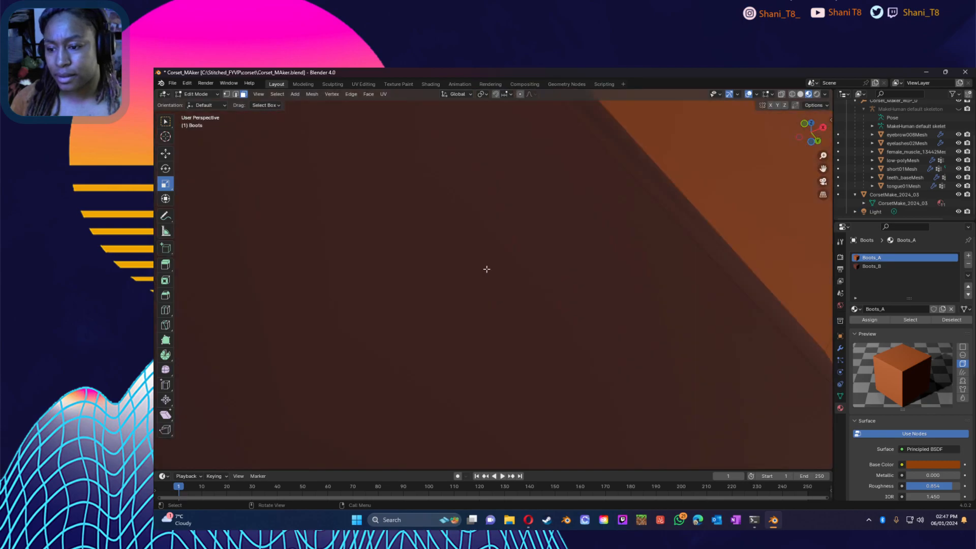
scroll(480, 308, down, 5)
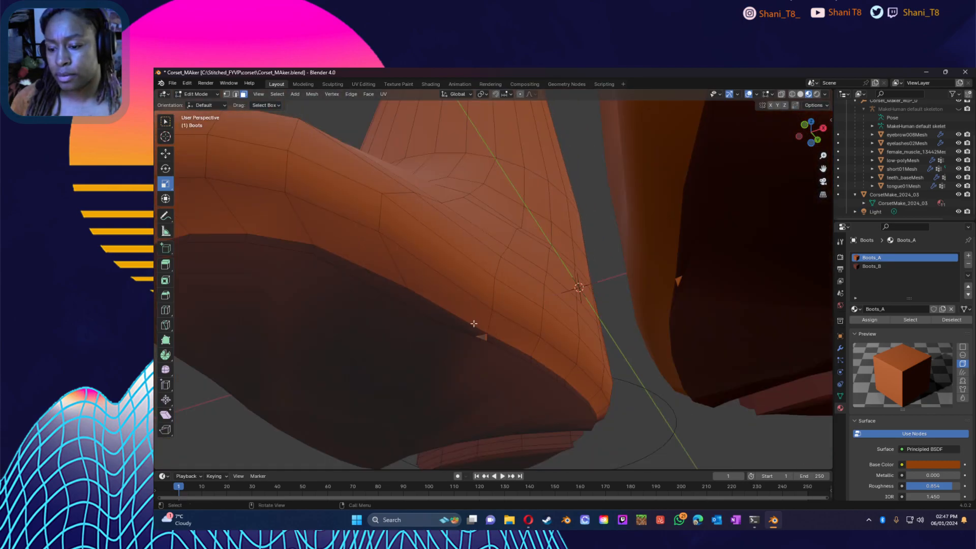
click(478, 333)
scroll(482, 336, up, 3)
scroll(559, 230, up, 3)
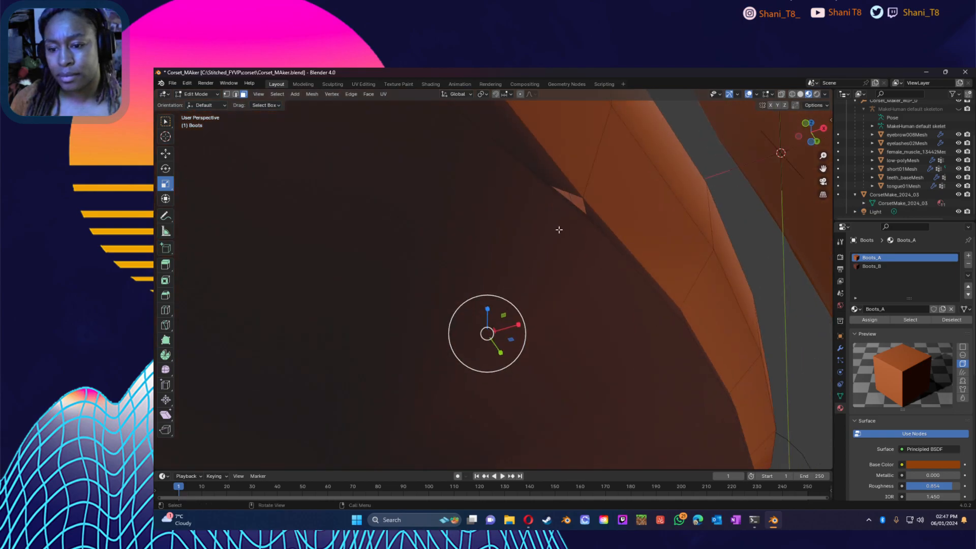
click(576, 204)
click(573, 198)
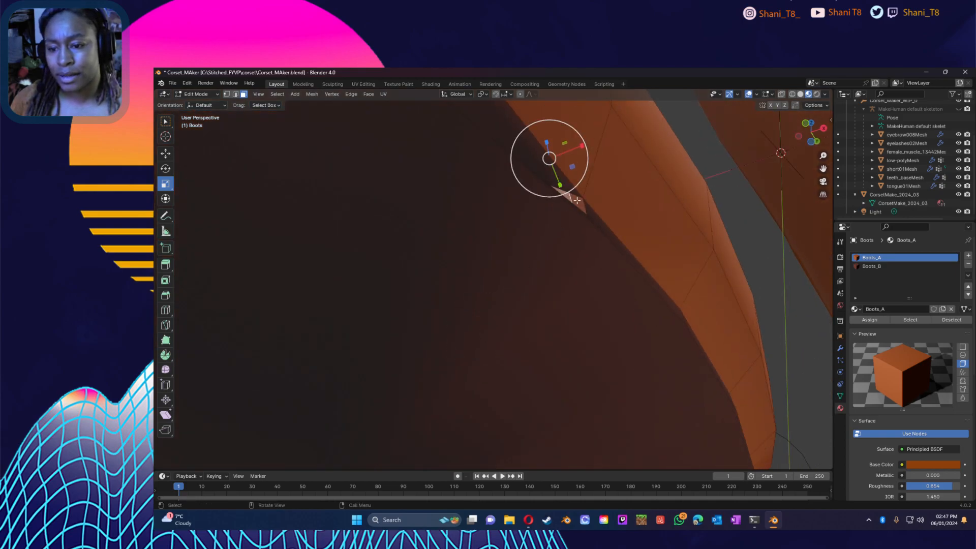
shift+click(578, 203)
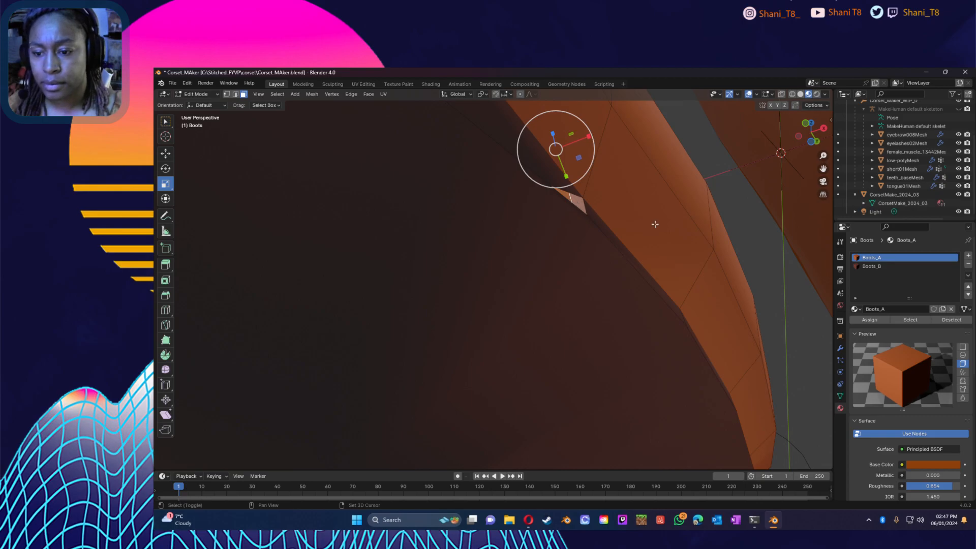
shift+click(571, 197)
click(870, 267)
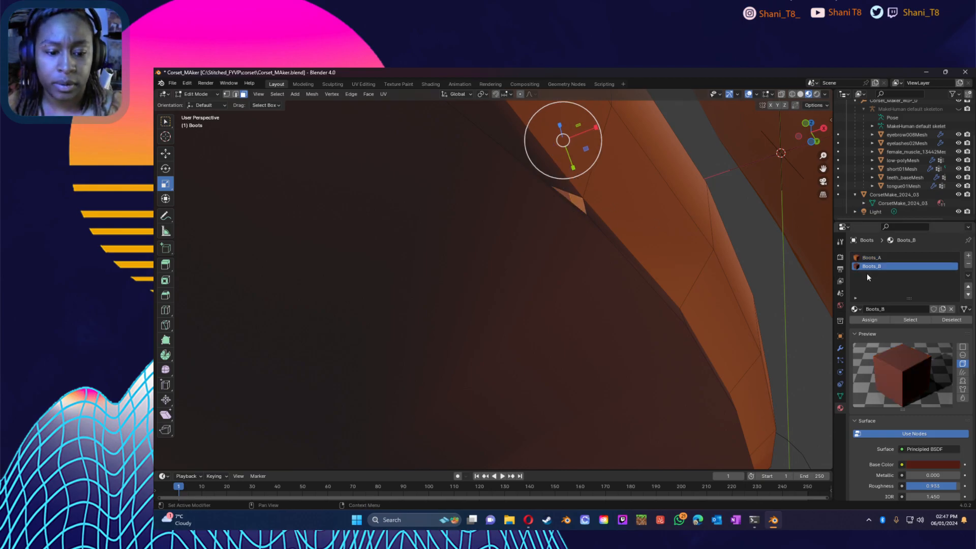
click(867, 320)
middle_drag(606, 285, 627, 321)
scroll(627, 321, down, 8)
click(621, 379)
Step: Try to select the leftover light sliver at the sole's edge and clear the selection
scroll(485, 317, up, 4)
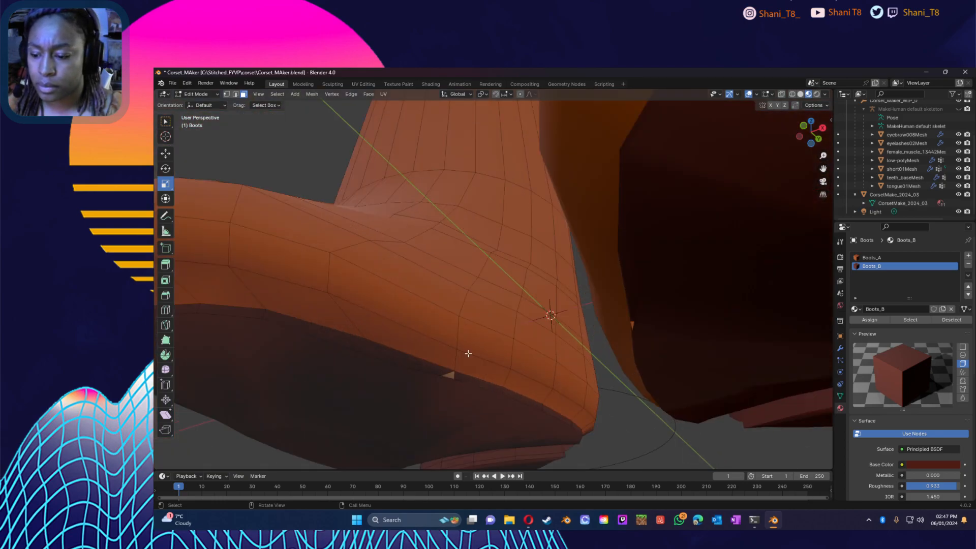
click(448, 376)
scroll(453, 379, up, 5)
shift+middle_drag(452, 378, 707, 311)
click(526, 282)
scroll(590, 394, down, 2)
scroll(599, 392, up, 3)
scroll(605, 386, down, 6)
click(524, 404)
Step: Select another face on the boot, assign the Boots_A material to it and clear the selection
middle_drag(524, 405, 641, 424)
click(431, 262)
click(880, 258)
click(879, 319)
click(601, 441)
middle_drag(529, 434, 687, 353)
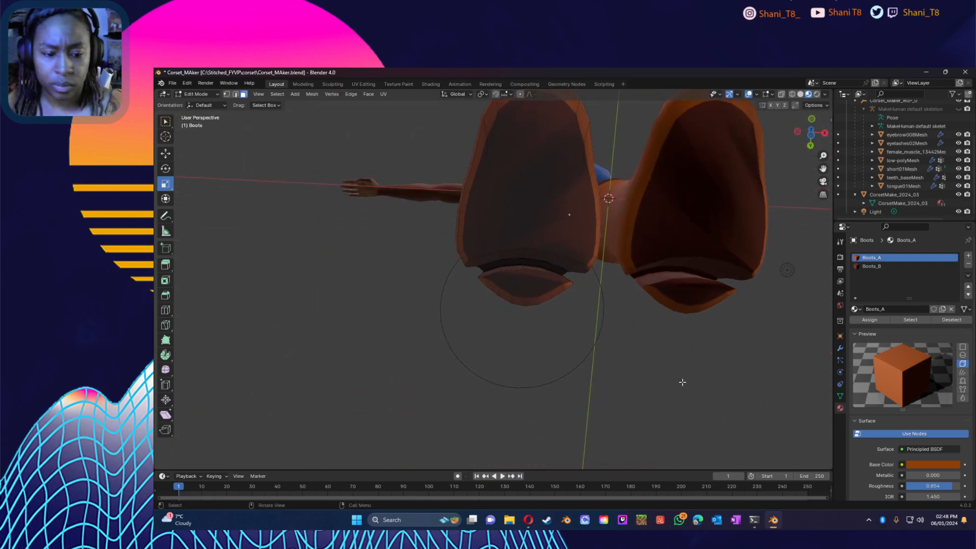
Step: Set the Boots_B material's roughness to 1.000
click(872, 266)
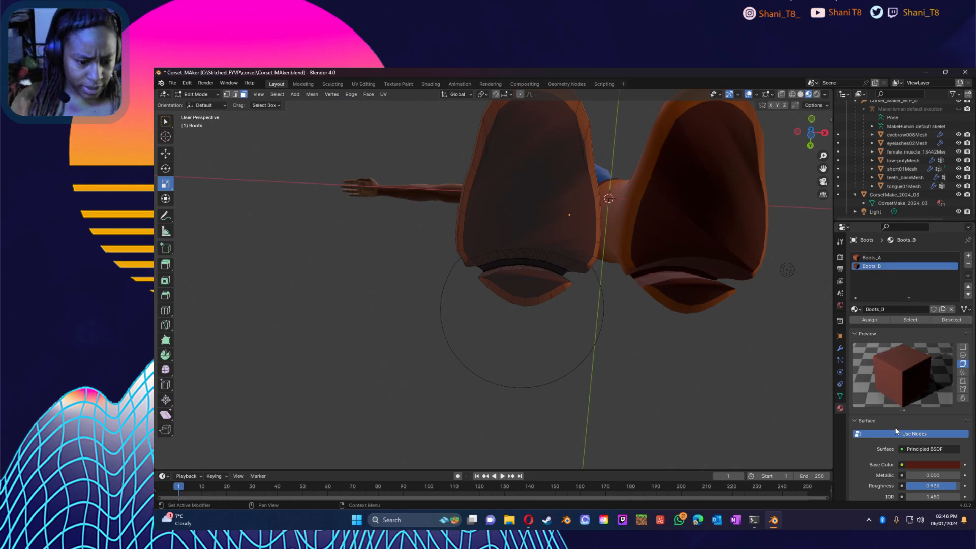
scroll(910, 430, down, 3)
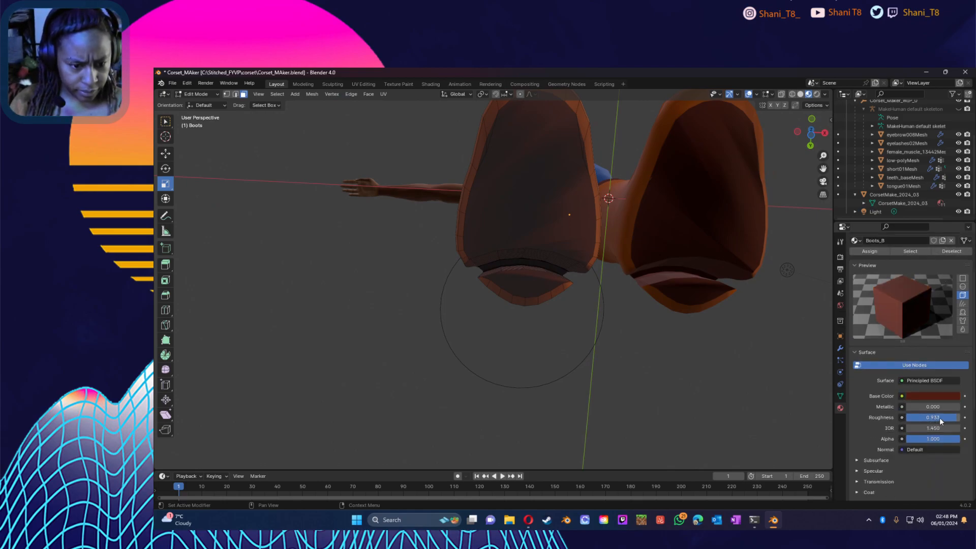
drag(941, 417, 956, 417)
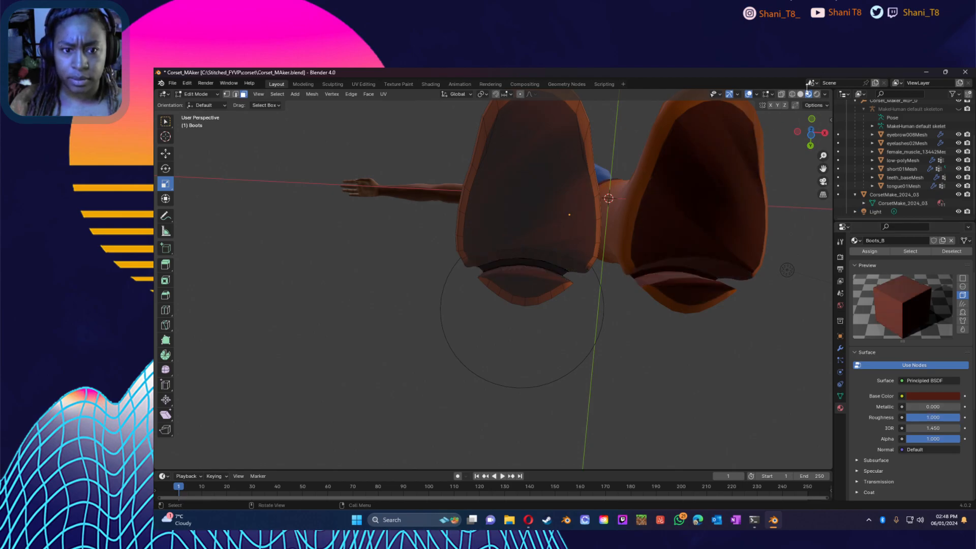
Step: Change the viewport shading's lighting environment to the fourth available HDRI and check the boots from the front
click(824, 94)
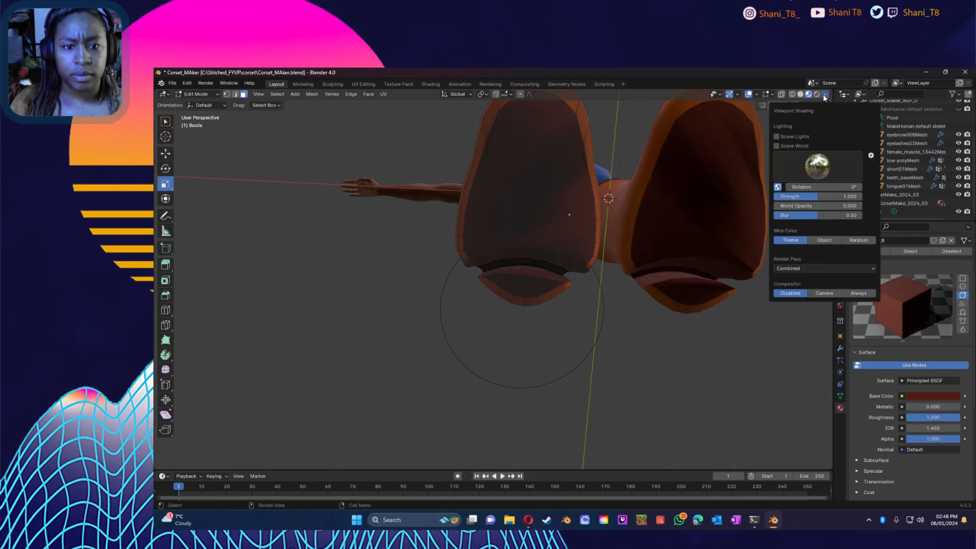
click(817, 170)
click(823, 167)
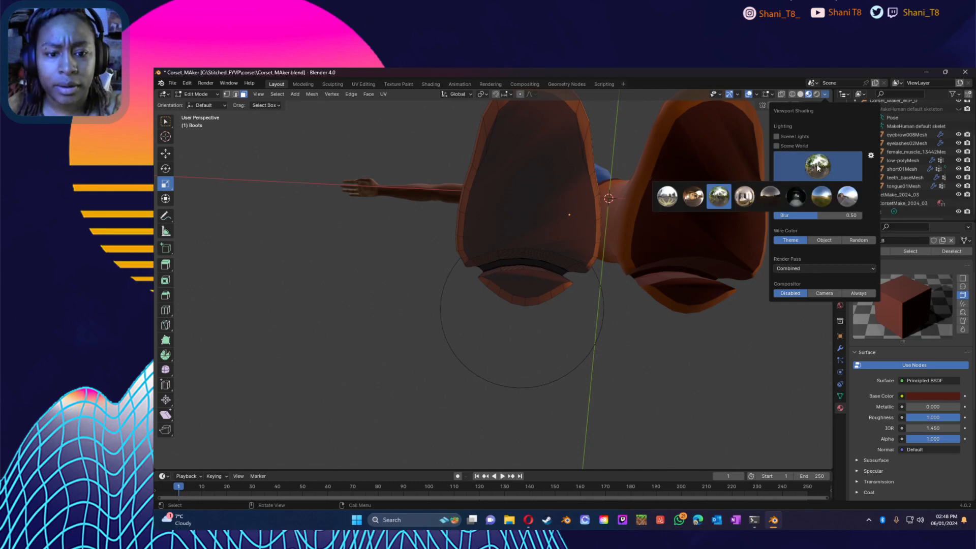
click(743, 198)
mouse_move(642, 329)
middle_down()
mouse_move(563, 379)
mouse_move(558, 433)
mouse_move(626, 343)
mouse_move(637, 345)
middle_up()
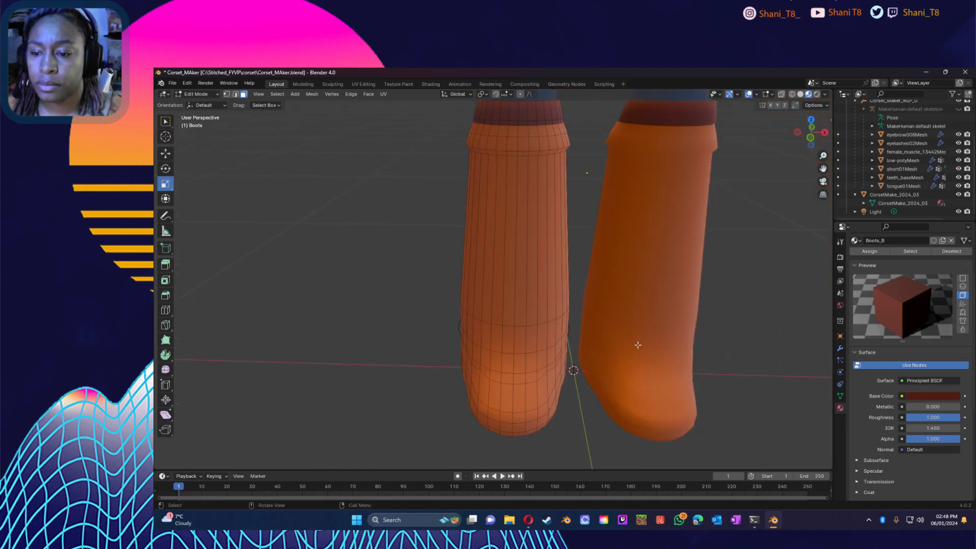
Step: Return the boots to Object Mode, clear the selection and save the Blender file
scroll(671, 335, down, 3)
click(202, 96)
click(195, 109)
click(654, 383)
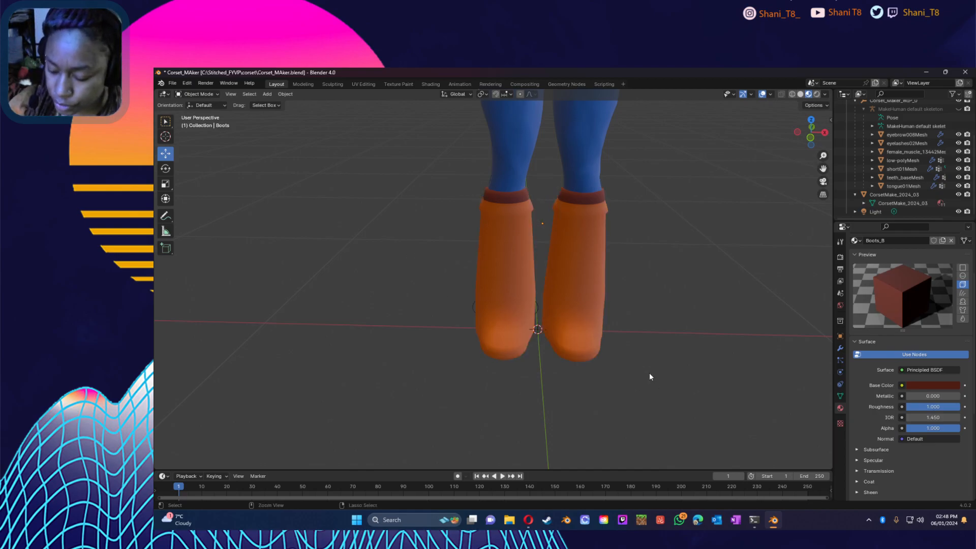
key(ctrl+s)
middle_drag(424, 442, 444, 422)
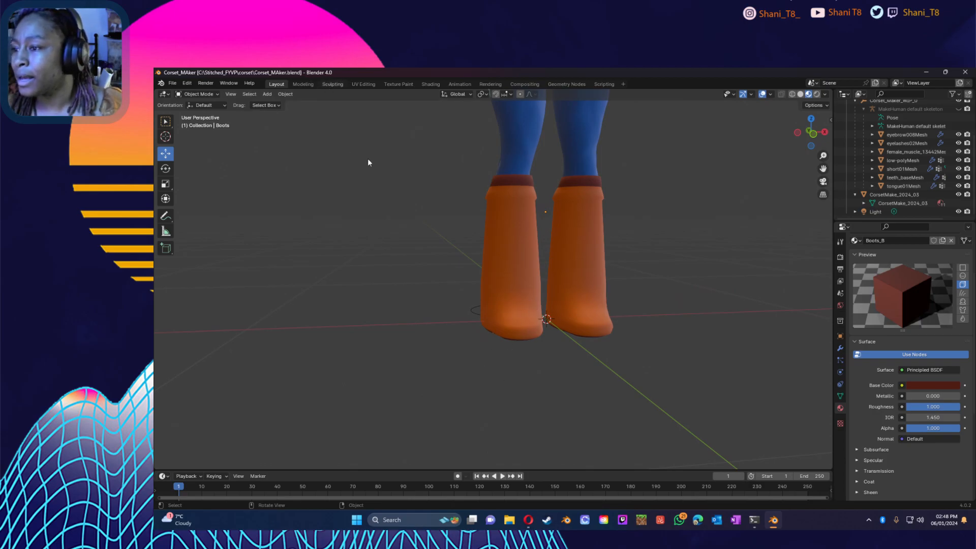
Step: Open the Sculpting workspace for the boots
click(332, 84)
scroll(510, 289, up, 8)
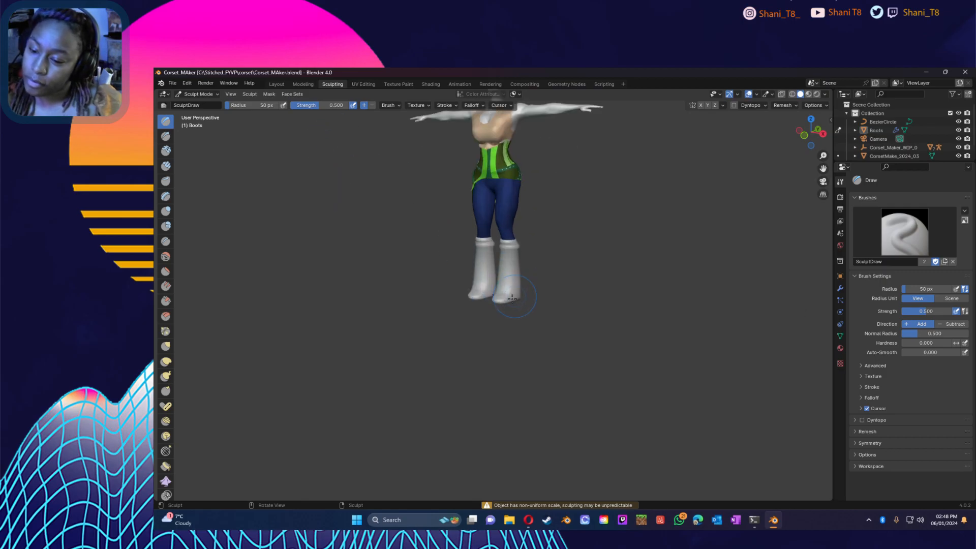
Step: Try out Draw brush strokes across the ankle of the nearer boot
mouse_move(476, 284)
middle_down()
mouse_move(448, 322)
mouse_move(429, 300)
middle_up()
drag(393, 285, 456, 288)
drag(395, 286, 458, 292)
drag(398, 280, 470, 285)
middle_drag(362, 327, 418, 331)
mouse_move(493, 284)
mouse_down()
mouse_move(445, 296)
mouse_move(496, 298)
mouse_move(492, 320)
mouse_up()
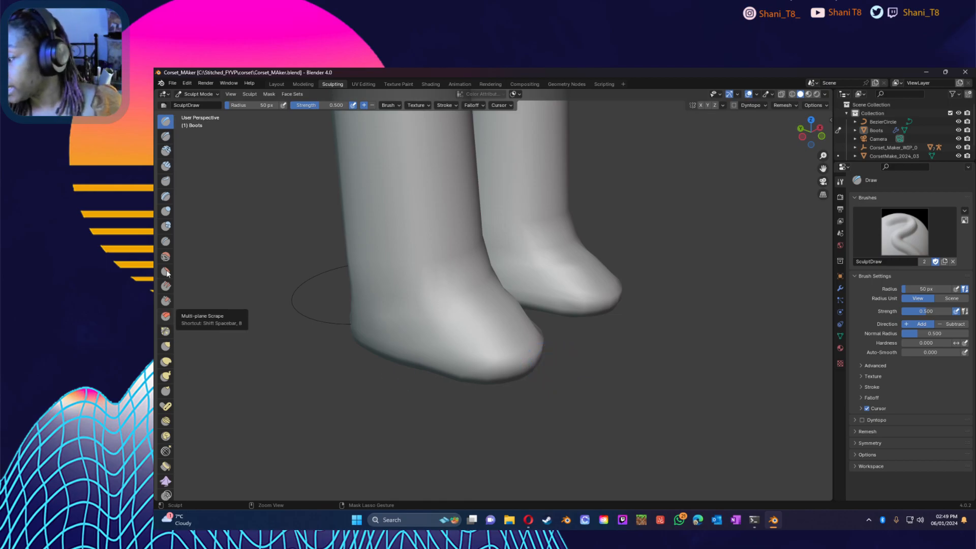
Step: Try Crease brush strokes across the boots' ankles, with the radius set to 19 px and the strength to 0.424
click(167, 244)
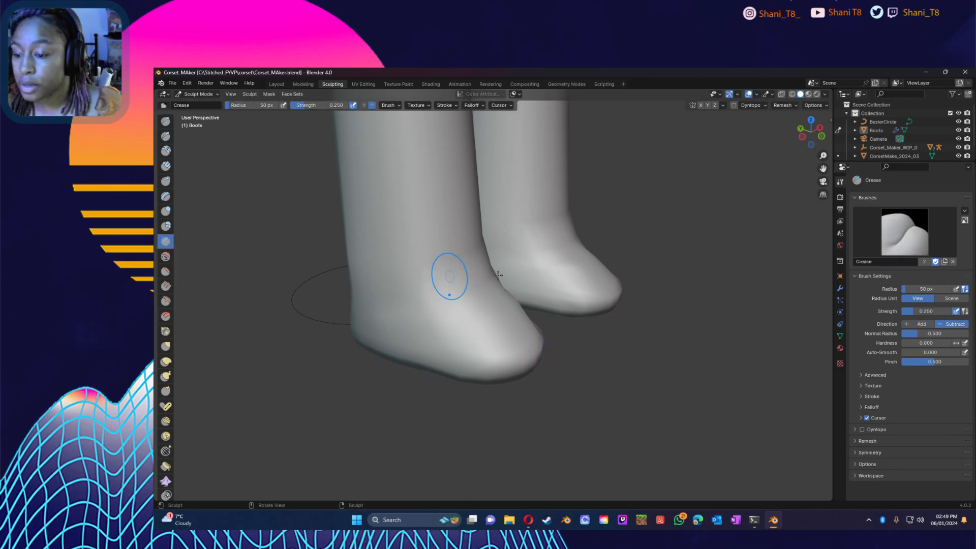
drag(490, 273, 450, 293)
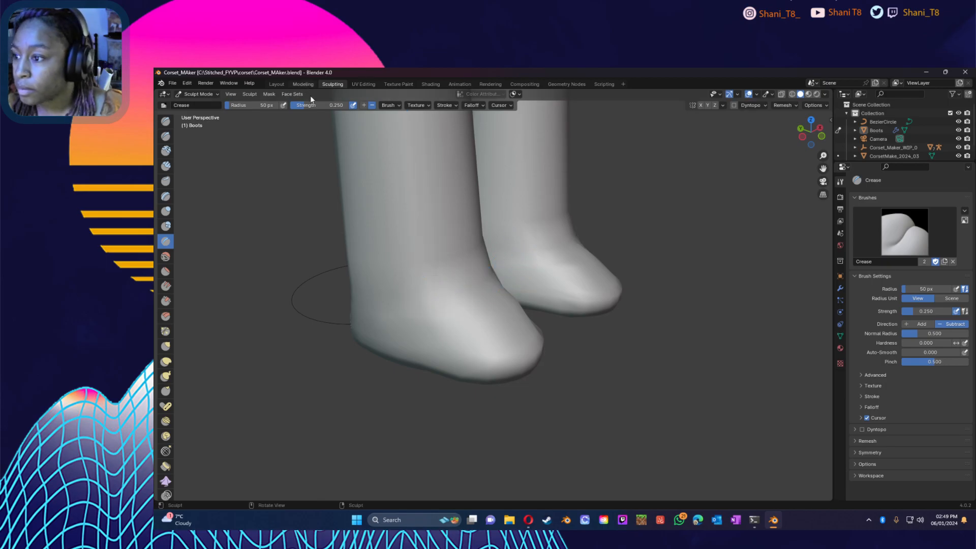
drag(251, 107, 244, 107)
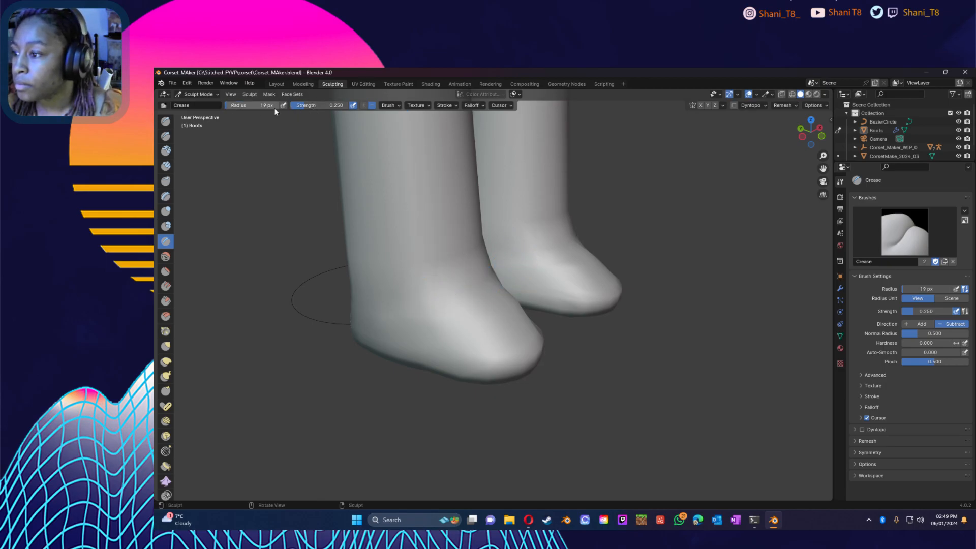
drag(312, 108, 346, 108)
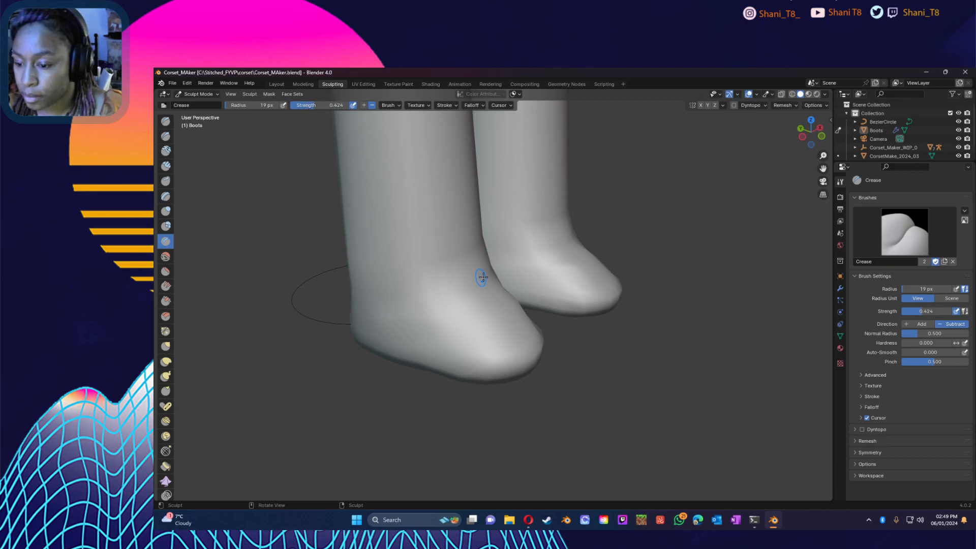
mouse_move(573, 238)
mouse_down()
mouse_move(490, 284)
mouse_move(504, 261)
mouse_up()
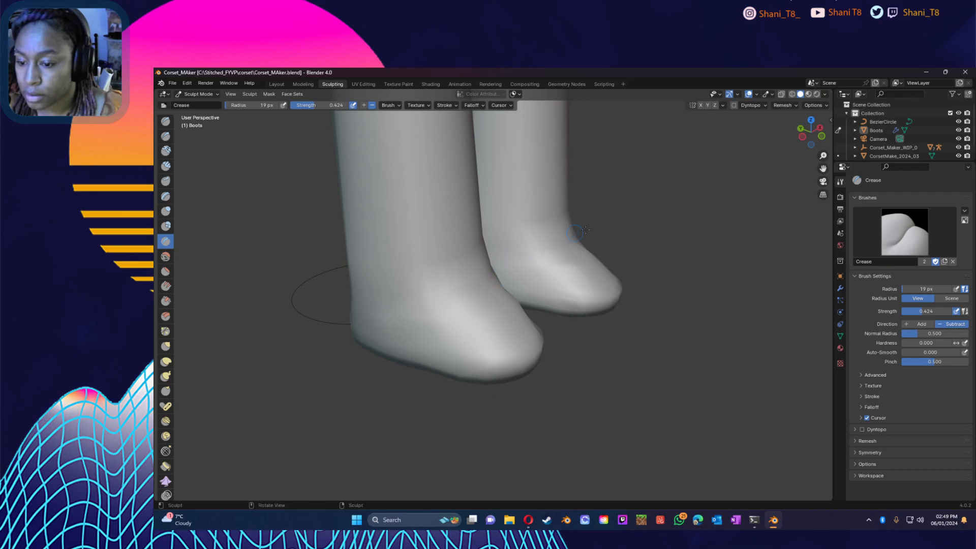
middle_drag(577, 267, 469, 293)
mouse_move(469, 292)
mouse_down()
mouse_move(374, 293)
mouse_move(449, 261)
mouse_up()
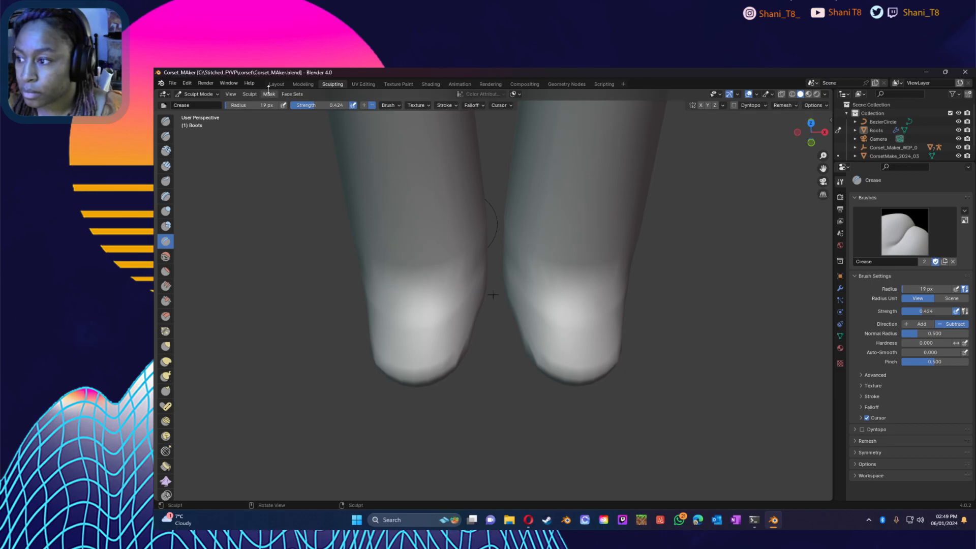
Step: Enlarge the Crease brush radius to 54 px and try short creases at both sides of the ankle
drag(241, 104, 244, 105)
drag(365, 269, 376, 270)
mouse_move(466, 268)
mouse_down()
mouse_move(410, 280)
mouse_move(447, 275)
mouse_up()
mouse_move(447, 274)
middle_down()
mouse_move(429, 275)
mouse_move(509, 253)
middle_up()
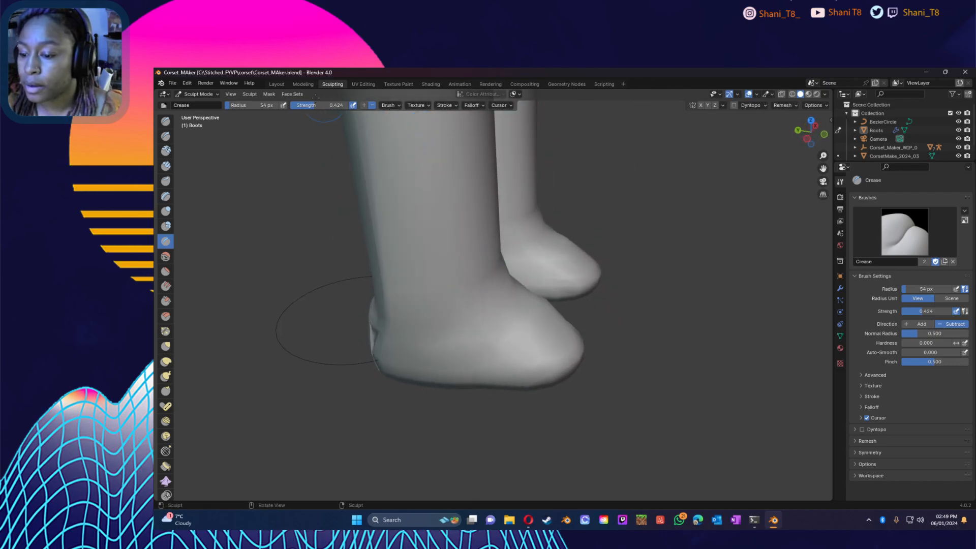
Step: Return to the Layout workspace and put the boots into Edit Mode
click(279, 85)
scroll(528, 321, up, 5)
scroll(563, 320, down, 3)
middle_drag(540, 255, 573, 239)
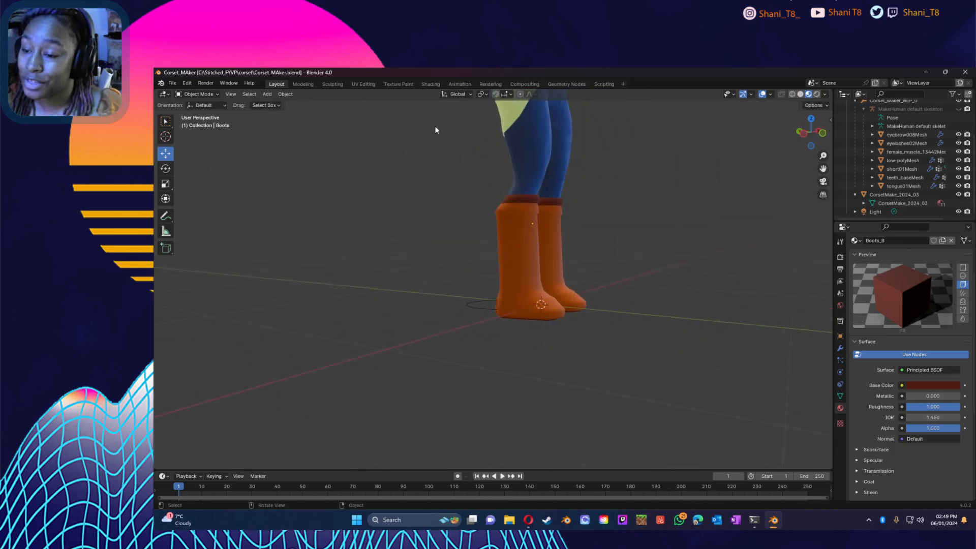
click(198, 94)
click(203, 106)
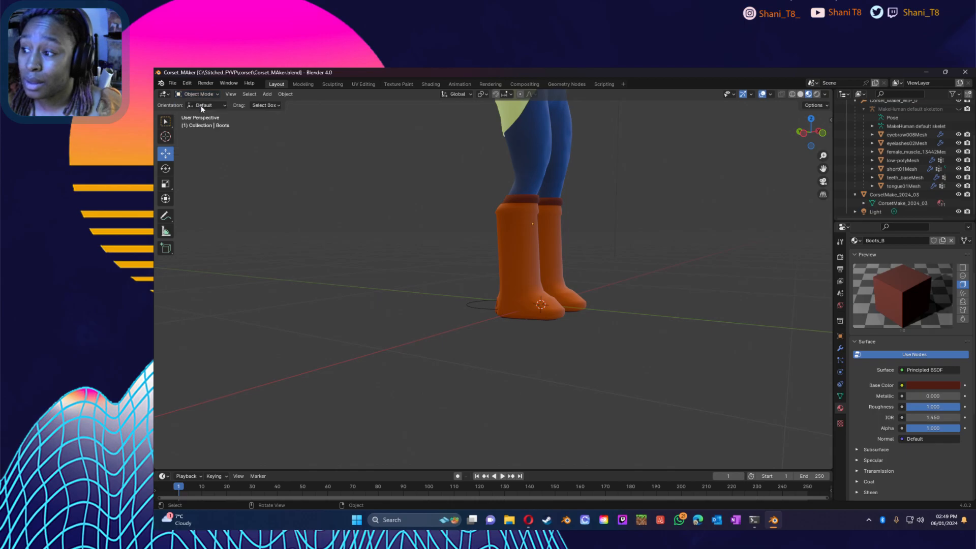
click(198, 94)
click(191, 110)
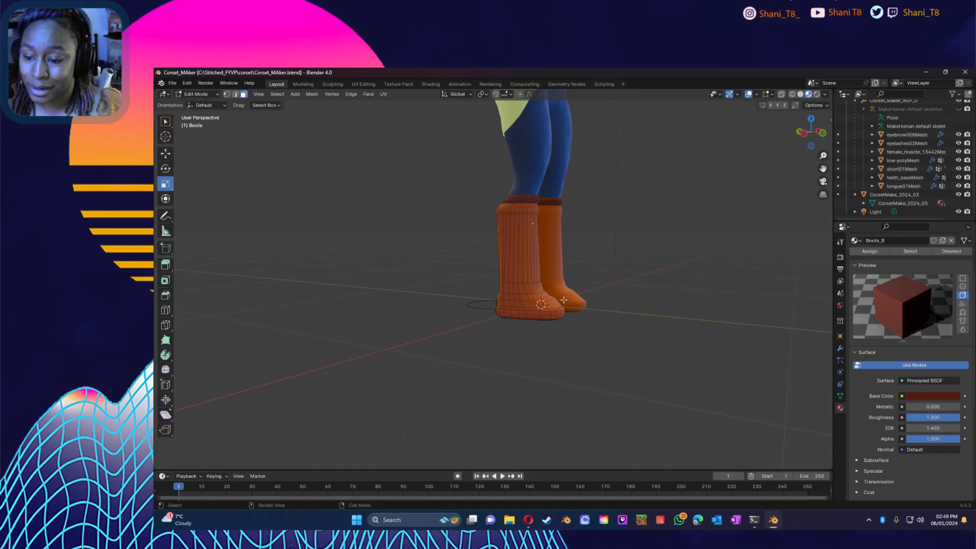
Step: Subdivide all faces of the boot mesh once
middle_drag(626, 331, 515, 265)
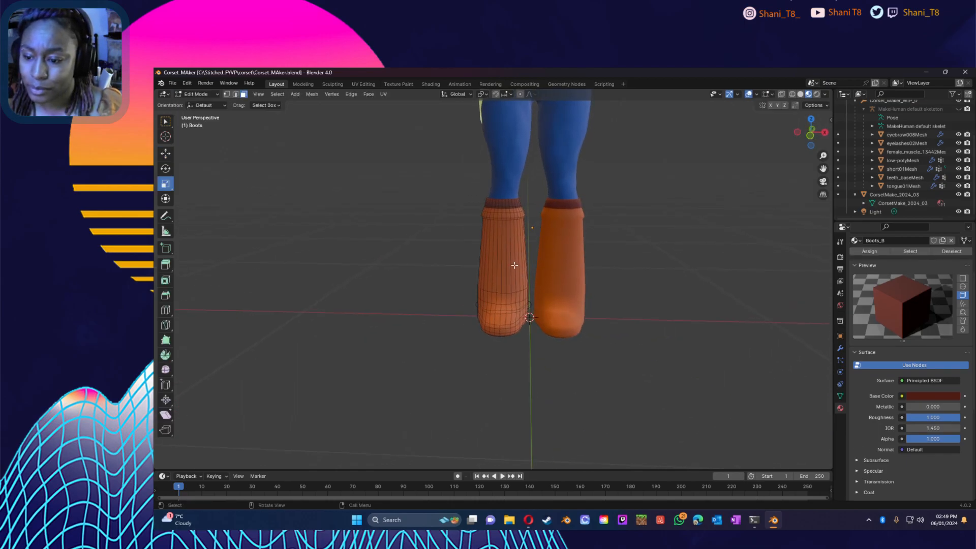
scroll(515, 265, up, 1)
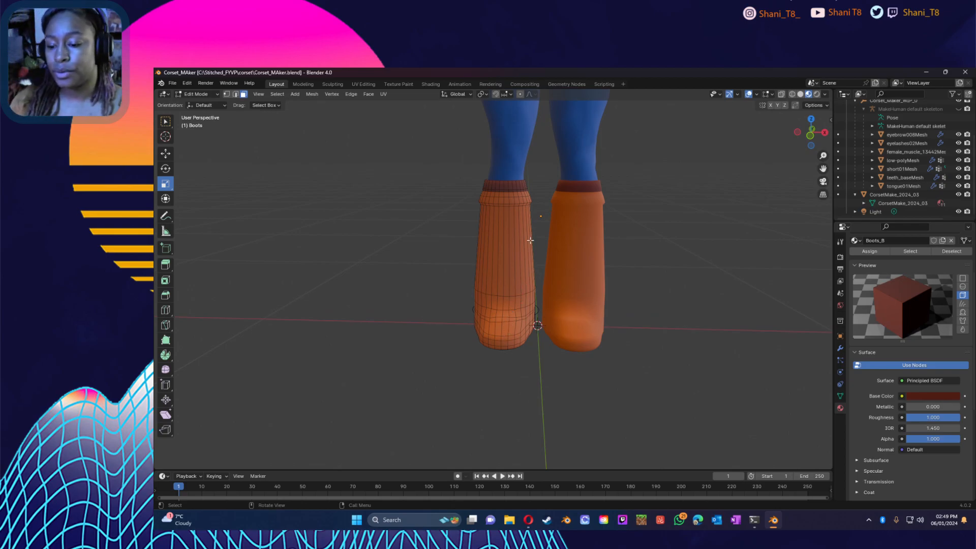
key(a)
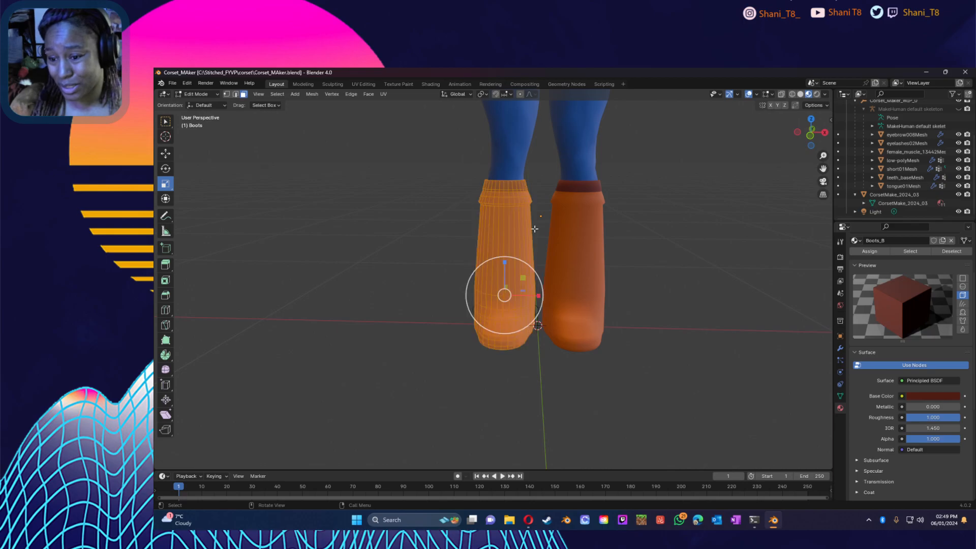
right_click(506, 227)
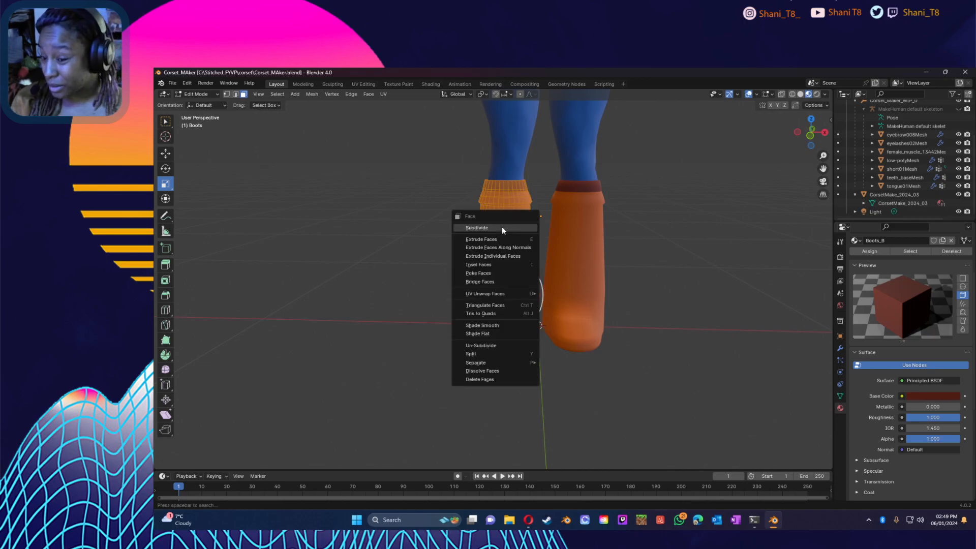
click(502, 227)
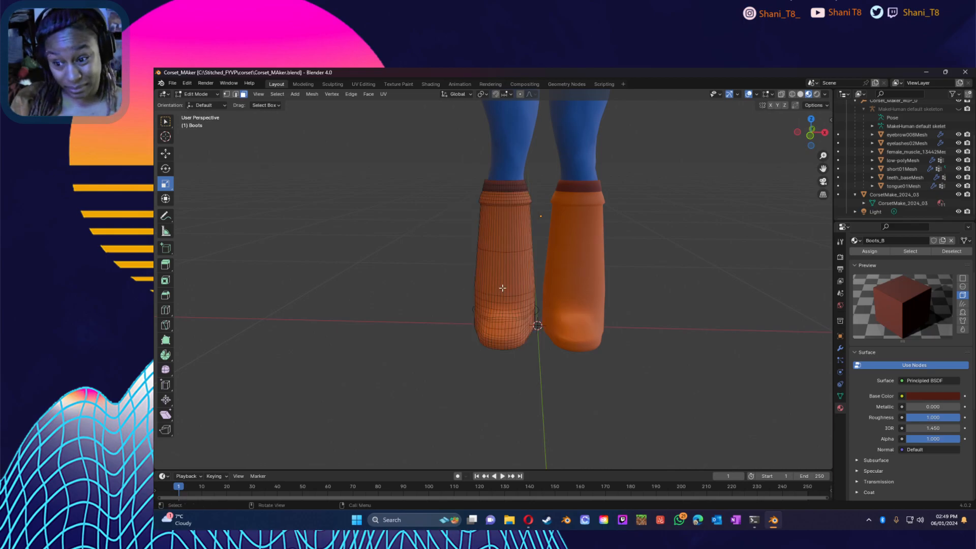
Step: Turn on X-ray for the boot mesh so that selections reach through to its far side
drag(470, 261, 539, 292)
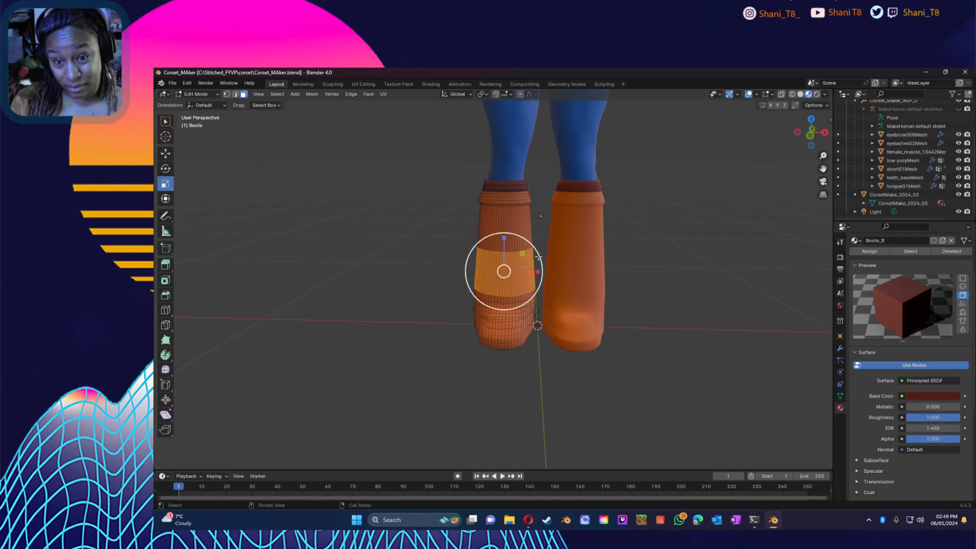
click(781, 96)
middle_drag(704, 313, 707, 294)
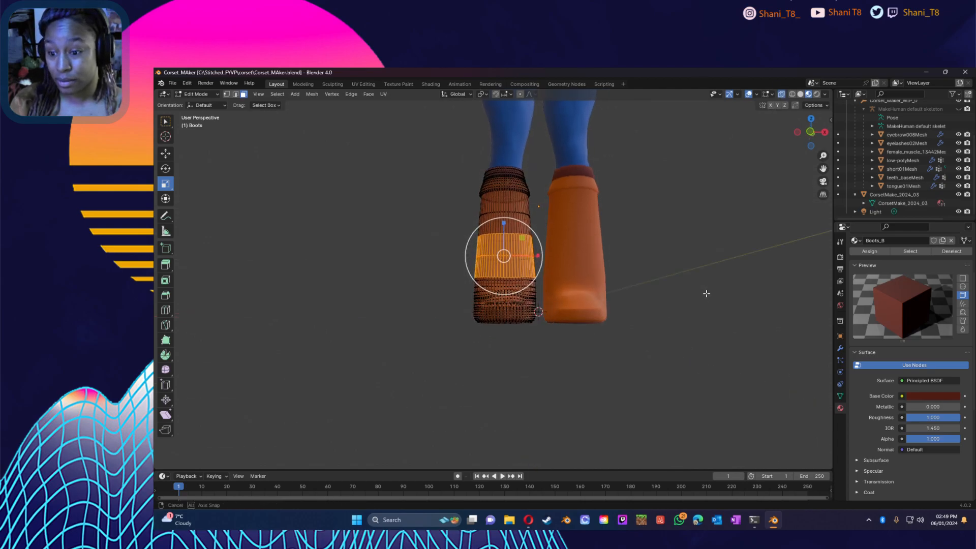
click(707, 295)
Step: Subdivide the band of faces around the middle of the boot shaft and clear the selection
drag(473, 241, 537, 273)
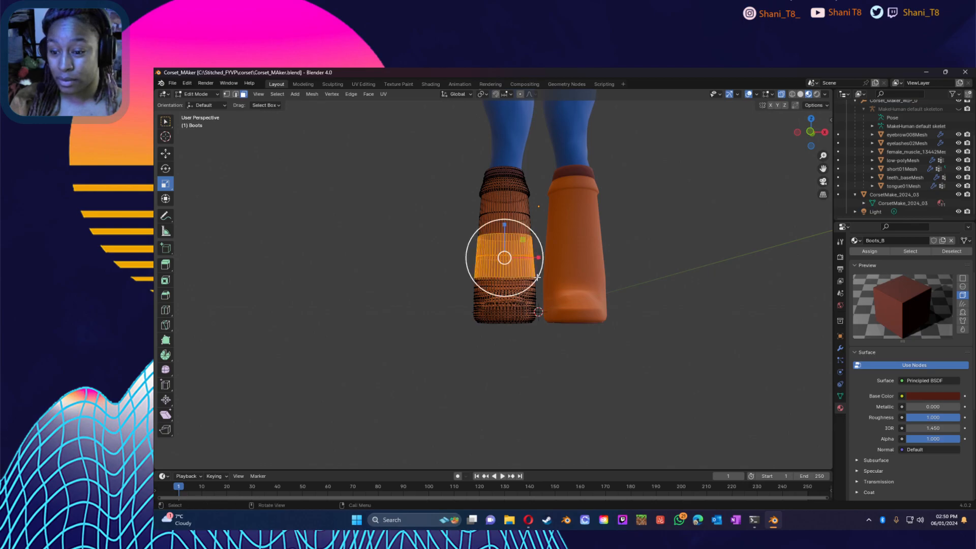
right_click(509, 273)
click(476, 275)
click(460, 350)
middle_drag(455, 352, 462, 371)
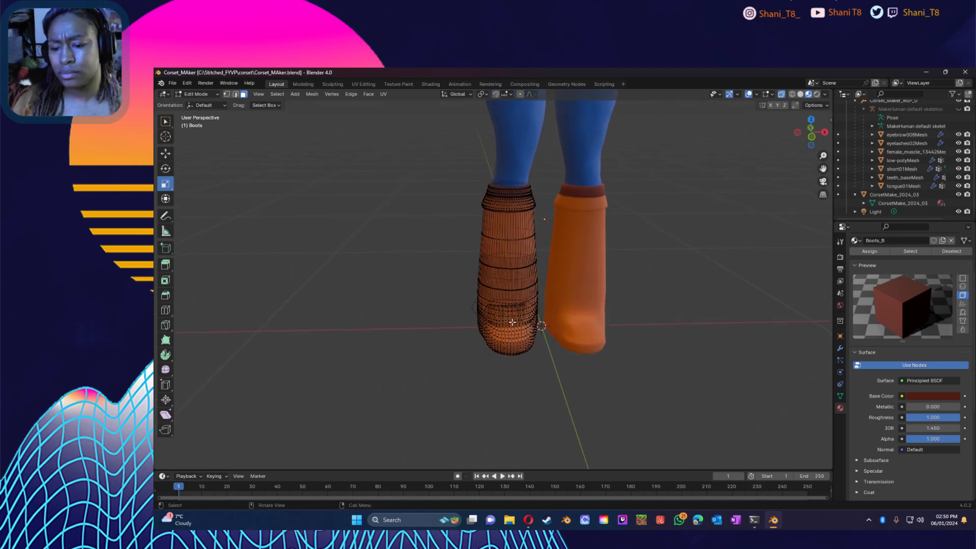
Step: Undo the boot mesh subdivisions and clear the face selection
key(ctrl)
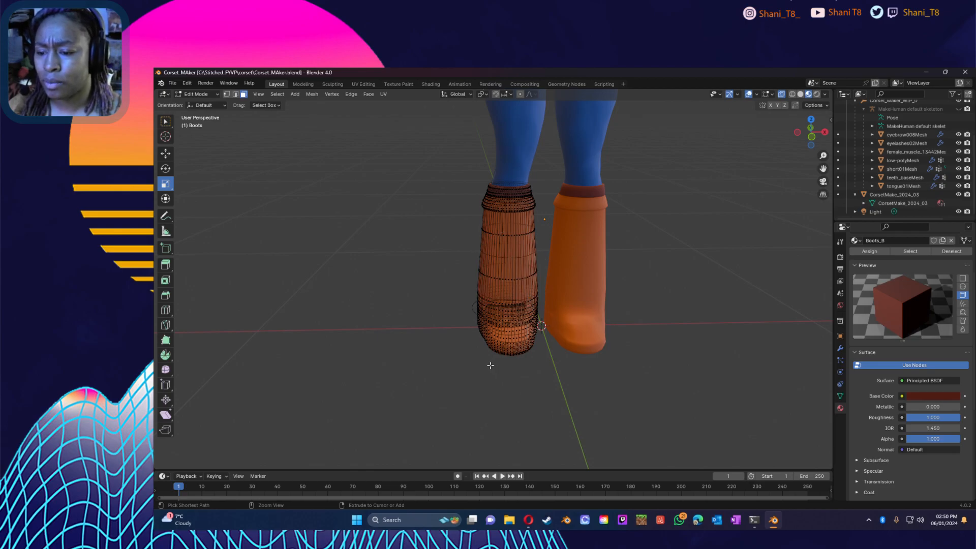
key(a)
key(alt+a)
drag(533, 375, 451, 303)
click(465, 257)
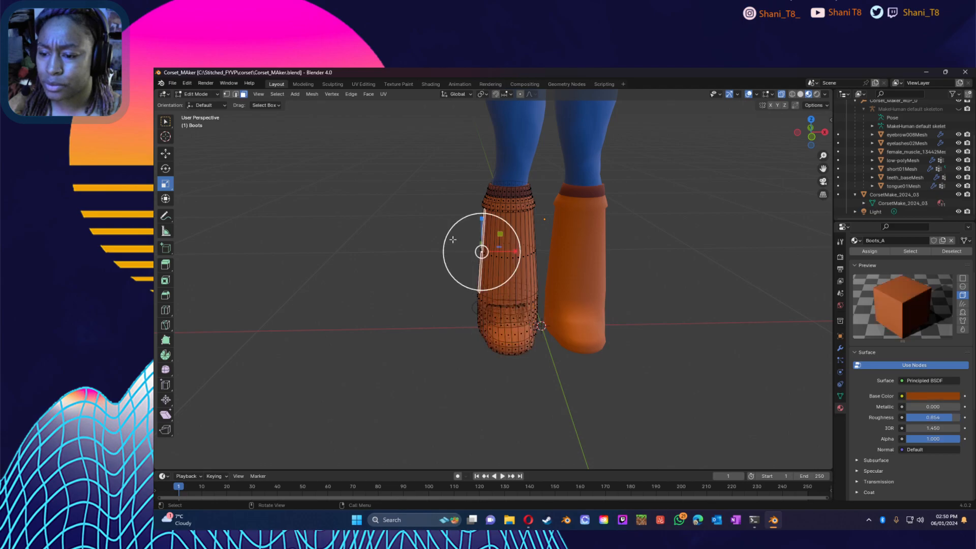
key(alt+a)
drag(467, 237, 552, 366)
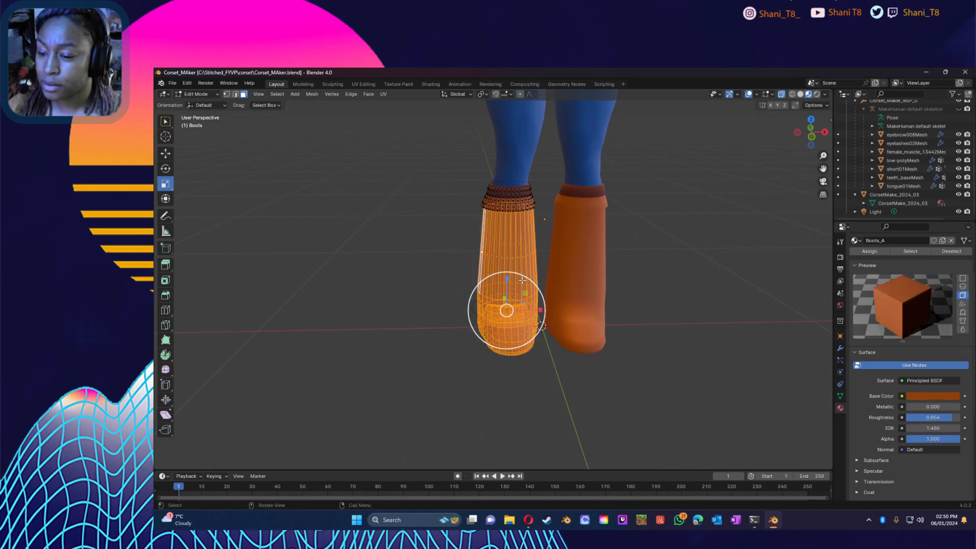
key(alt+a)
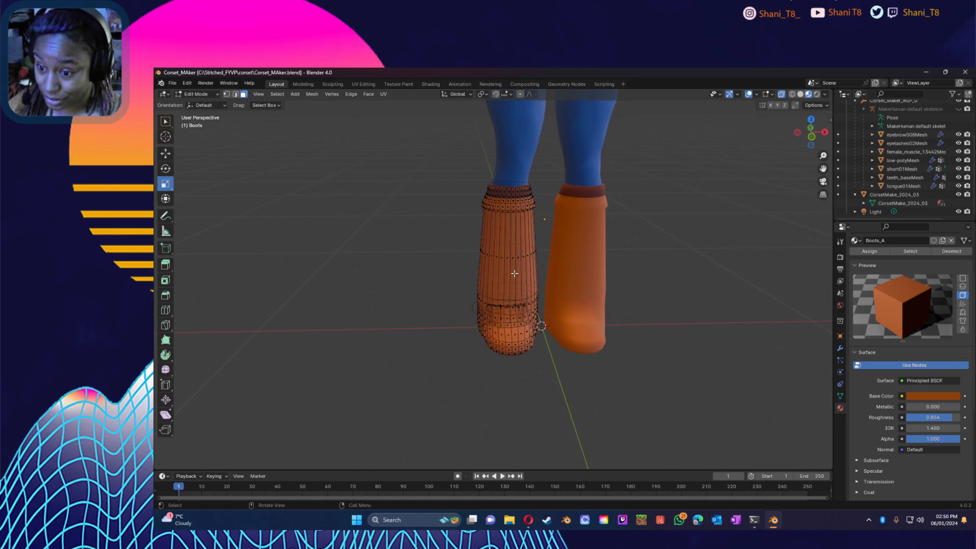
Step: Add a loop cut around the lower boot shaft, just above the ankle
key(ctrl+r)
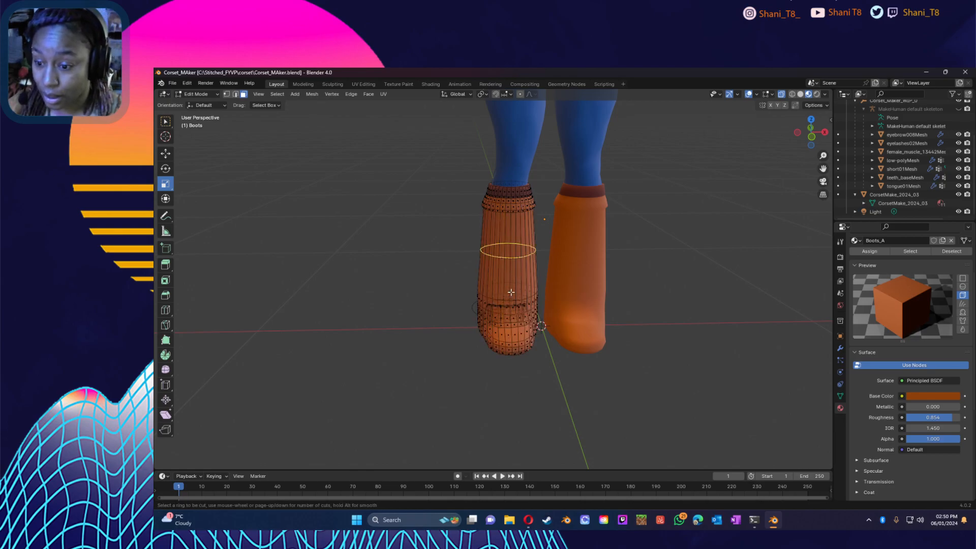
click(511, 288)
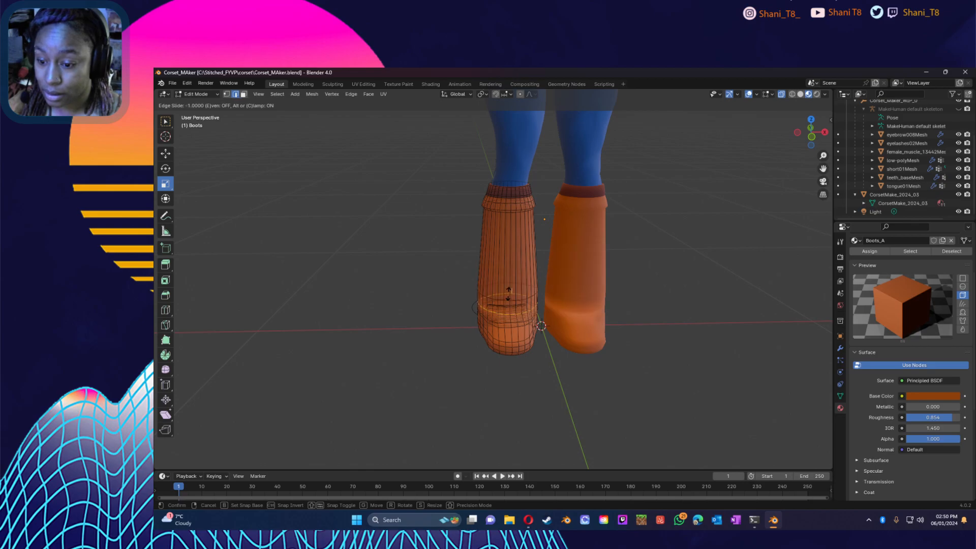
click(507, 287)
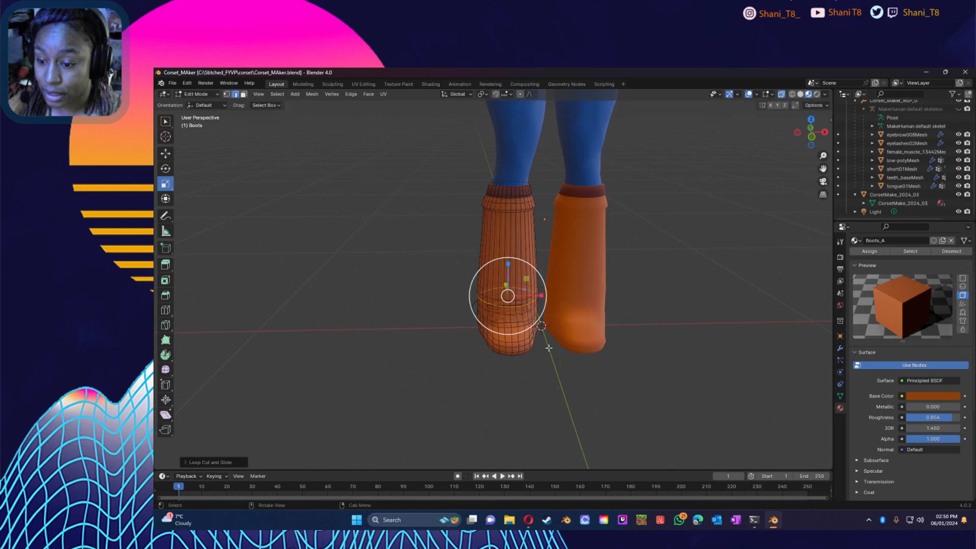
click(563, 382)
Step: Add another loop cut around the shaft slightly above the previous one, sliding it down towards the ankle
click(492, 246)
key(ctrl+r)
click(492, 246)
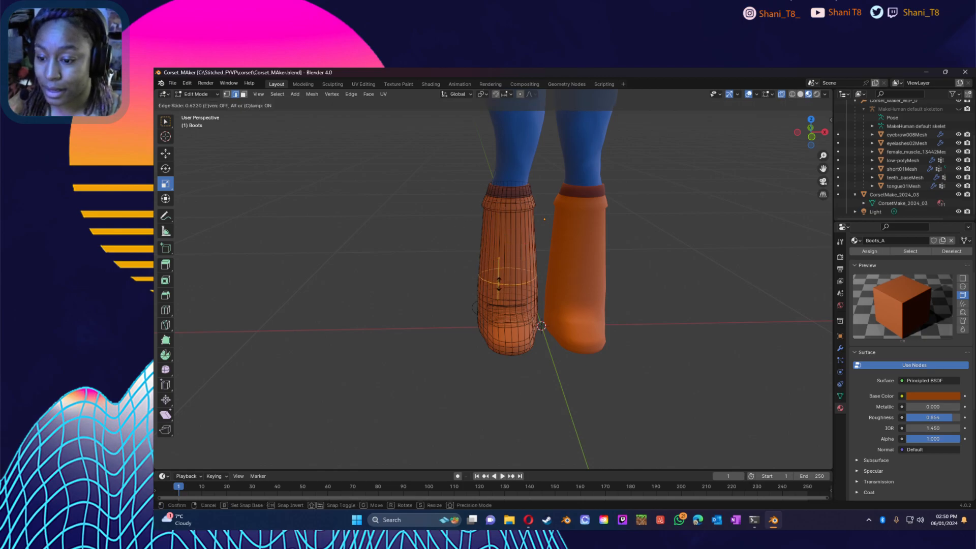
click(498, 288)
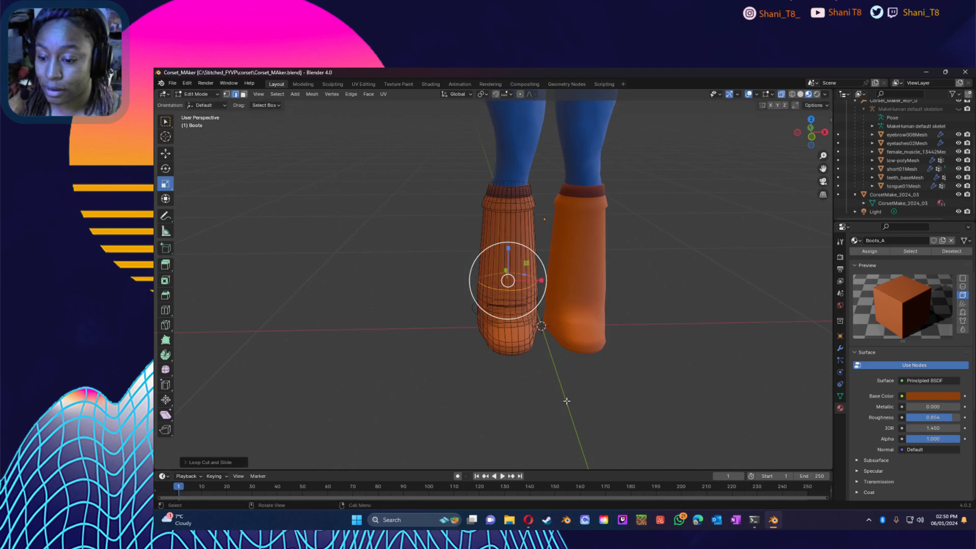
click(547, 388)
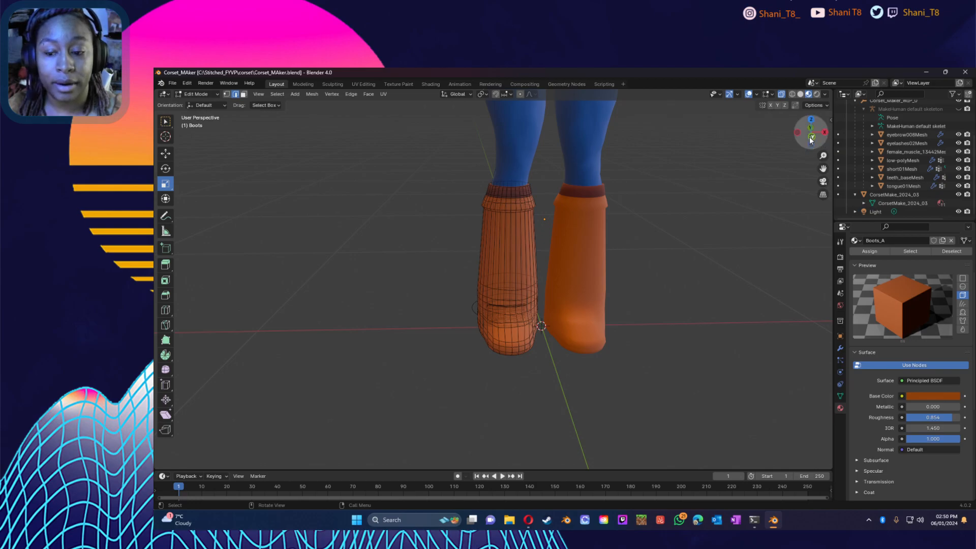
Step: From the front view, subdivide the boot's edges from the upper new loop cut down through the foot
key(KP_1)
drag(464, 262, 544, 344)
click(473, 305)
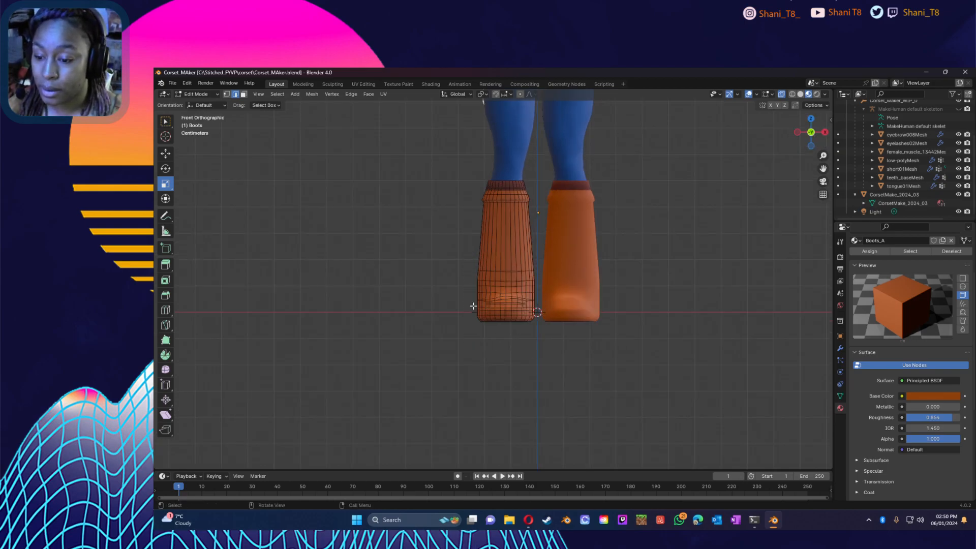
drag(458, 260, 544, 317)
right_click(517, 300)
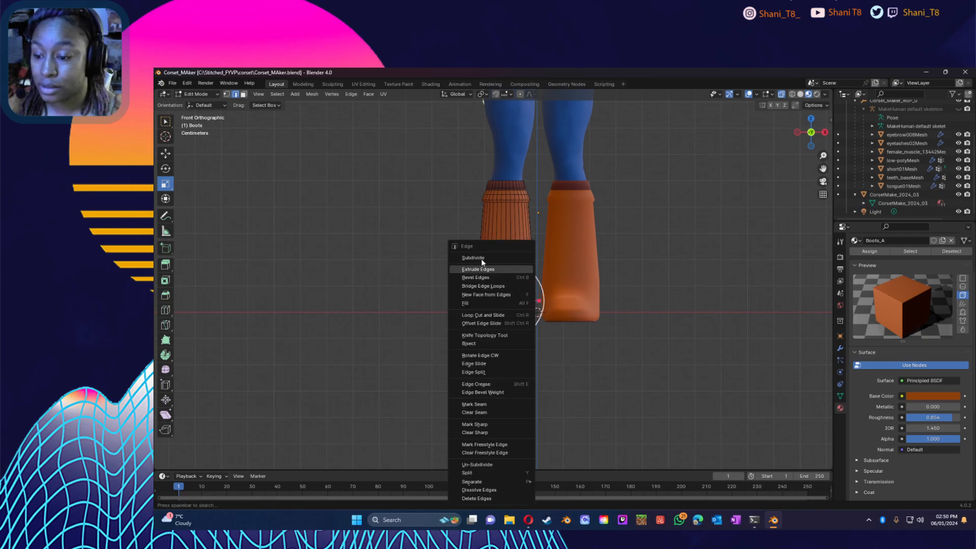
click(481, 258)
click(422, 310)
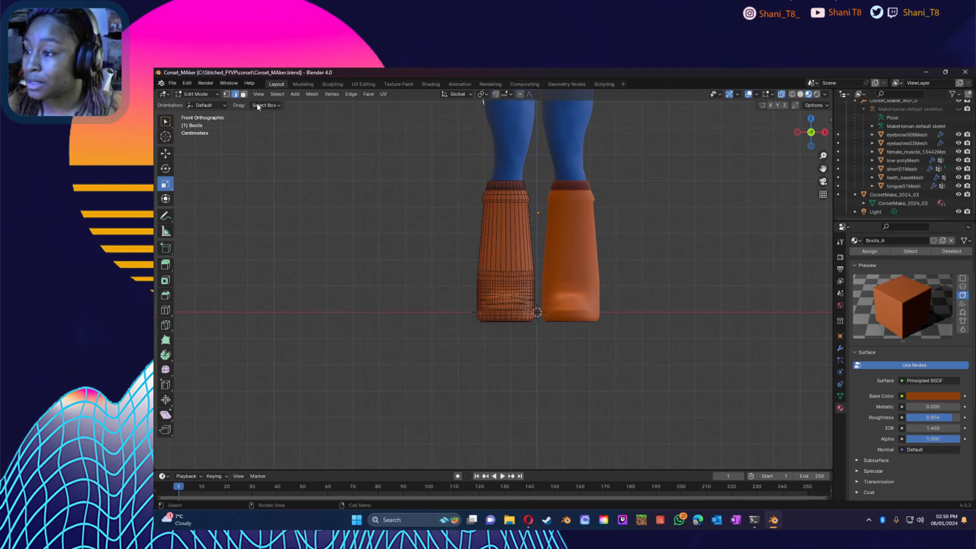
Step: Return the boots to Object Mode and save the Blender file
click(196, 94)
click(203, 105)
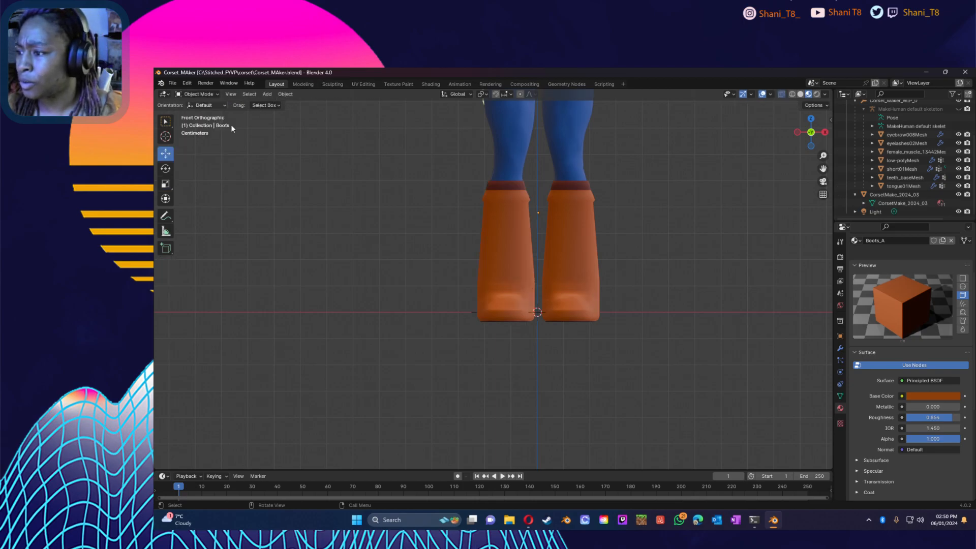
key(ctrl+s)
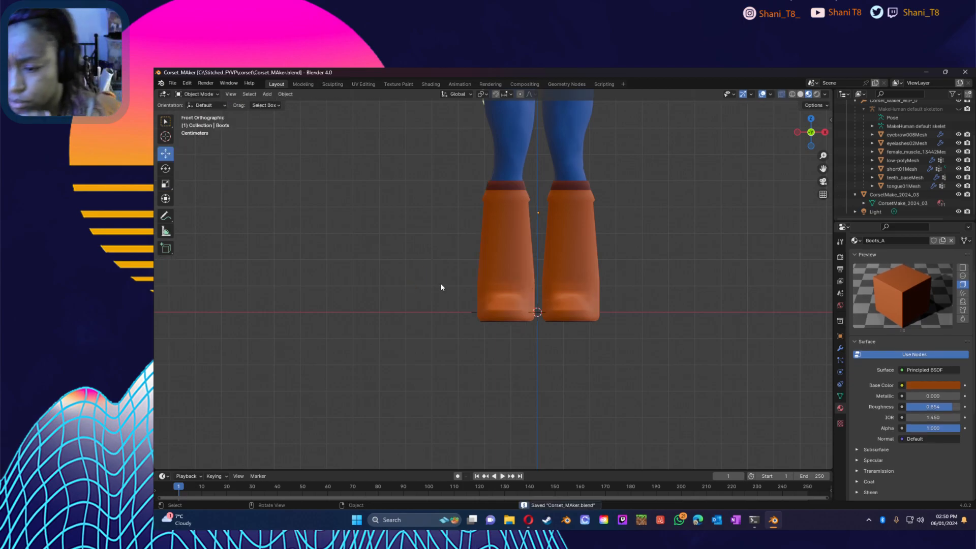
Step: In the Sculpting workspace, carve horizontal creases across the front of the boot's ankle with the Crease brush at a 19 px radius
click(331, 84)
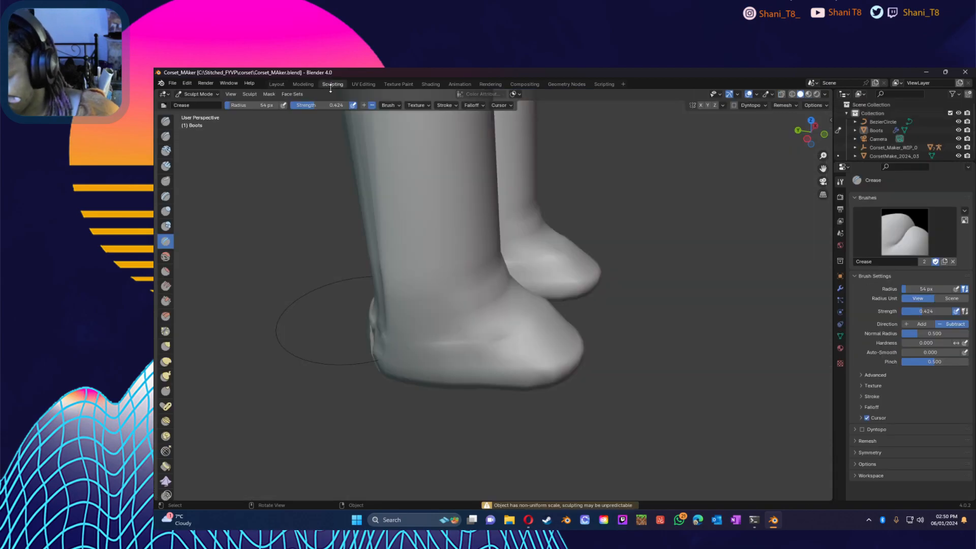
middle_drag(529, 310, 474, 307)
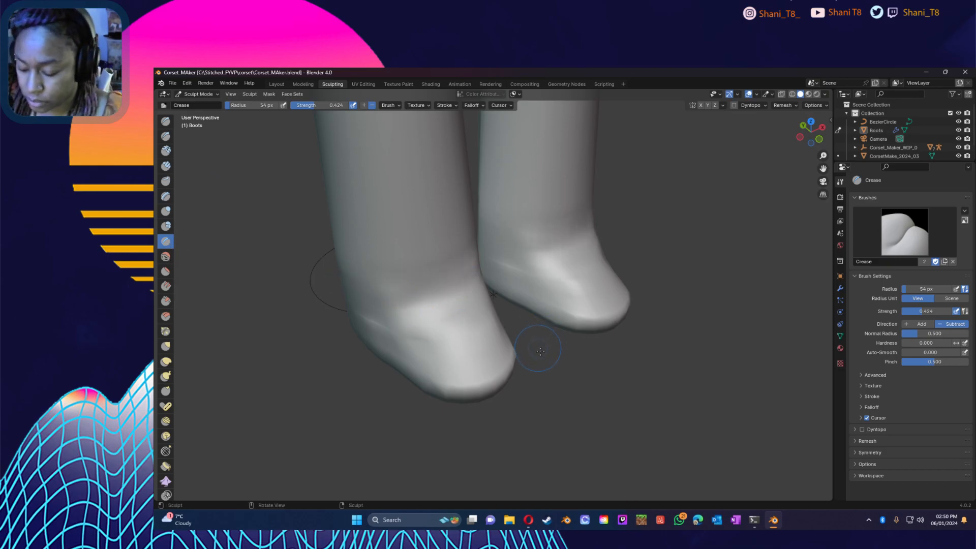
drag(233, 106, 228, 107)
drag(416, 313, 428, 307)
drag(486, 287, 488, 285)
drag(440, 306, 497, 279)
drag(412, 299, 419, 286)
drag(471, 266, 477, 263)
drag(419, 285, 481, 270)
mouse_move(515, 308)
middle_down()
mouse_move(538, 279)
mouse_move(468, 272)
middle_up()
middle_drag(510, 308, 566, 319)
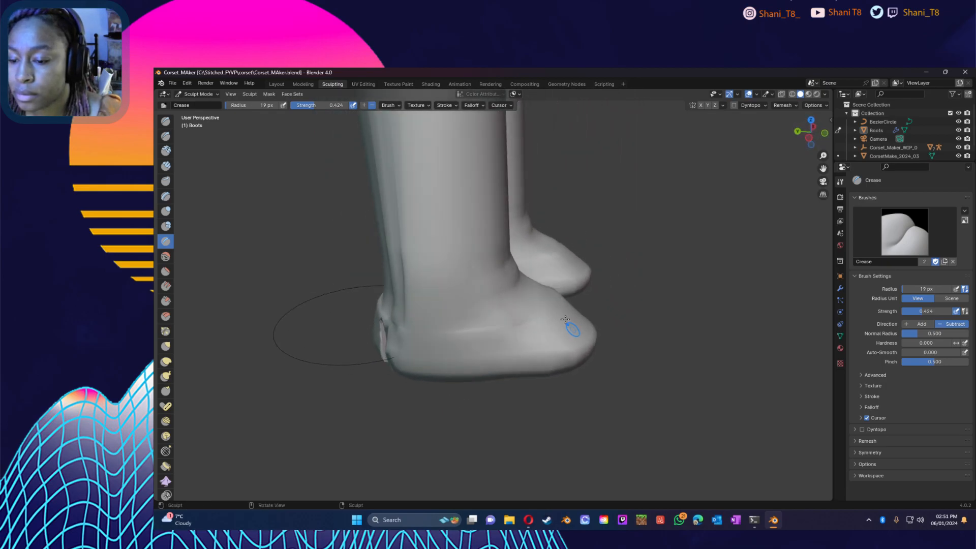
Step: Examine the mesh density around the boots' ankles and feet in wireframe, and return to solid shading
click(782, 95)
click(782, 95)
click(792, 94)
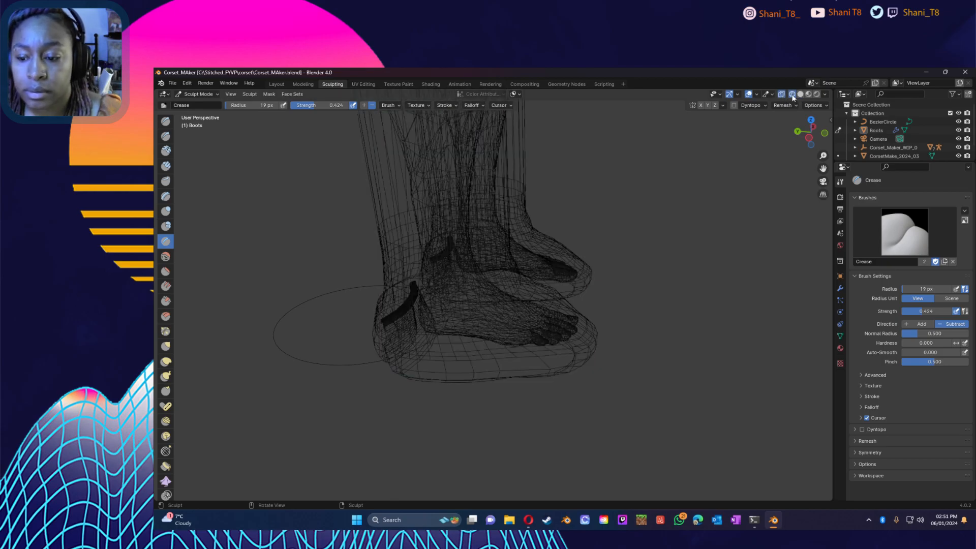
mouse_move(703, 235)
middle_down()
mouse_move(667, 256)
mouse_move(681, 238)
middle_up()
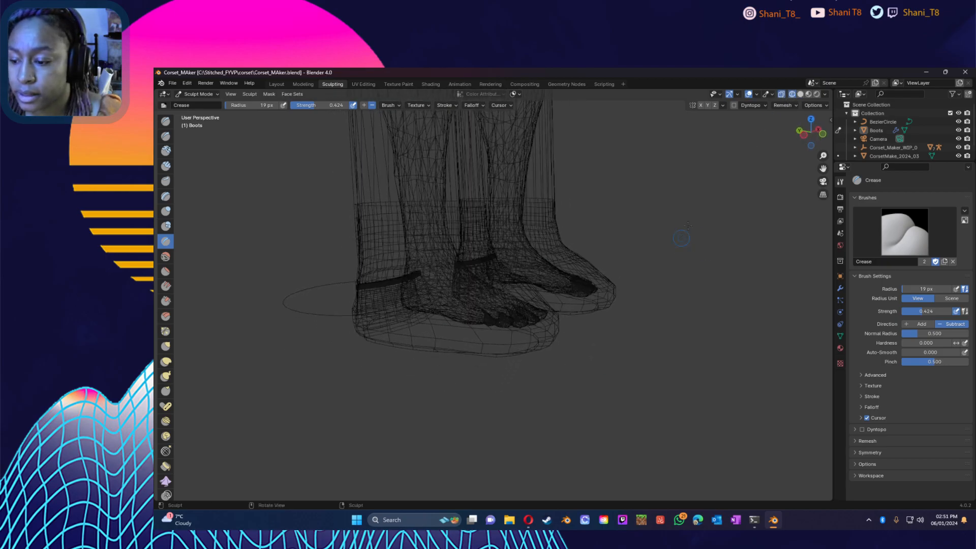
click(800, 94)
click(784, 96)
click(784, 96)
middle_drag(676, 270, 628, 289)
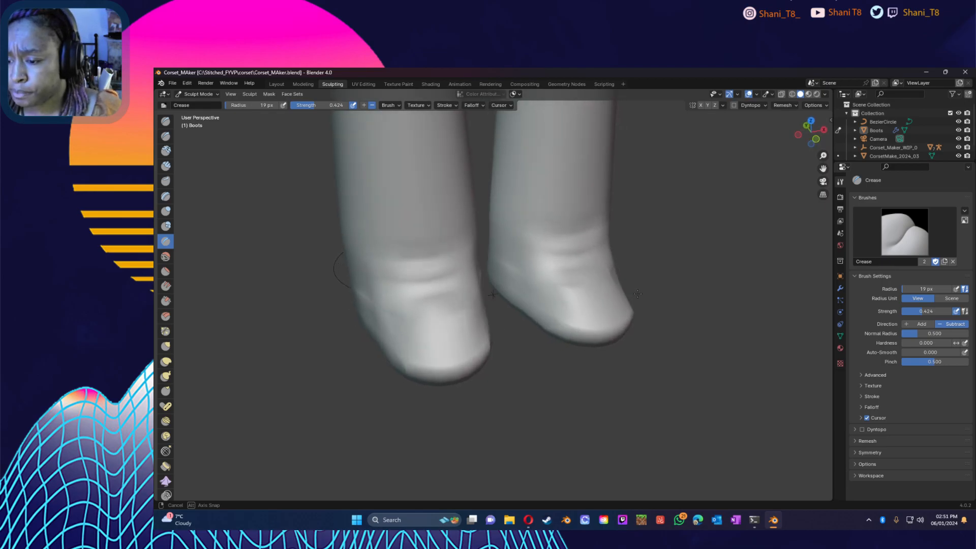
Step: Tighten the ankle creases on the front of the boot with the Pinch/Magnify brush
click(165, 286)
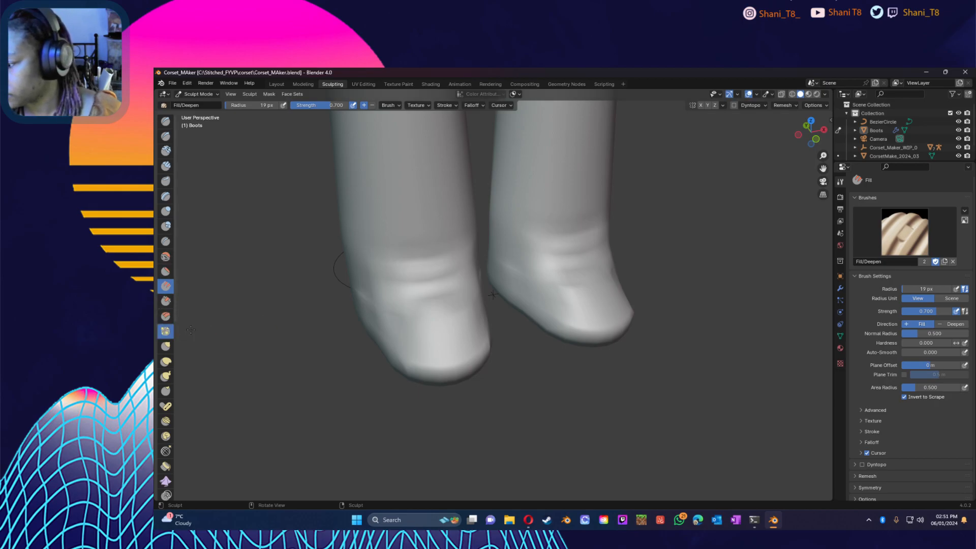
click(166, 331)
mouse_move(412, 283)
mouse_down()
mouse_move(469, 272)
mouse_move(453, 274)
mouse_move(464, 269)
mouse_move(451, 254)
mouse_move(468, 254)
mouse_up()
drag(425, 301, 469, 290)
middle_drag(566, 376, 538, 362)
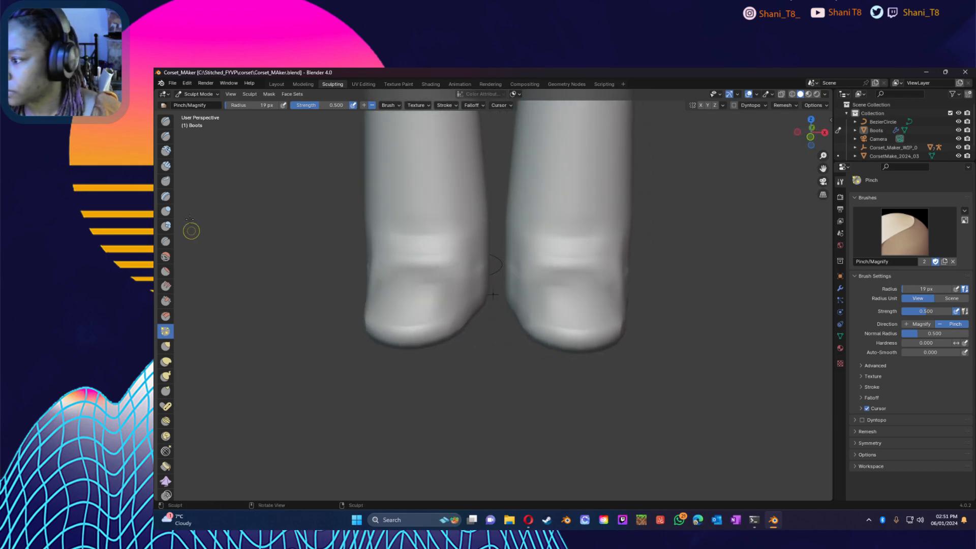
Step: Build up raised folds along the ankle creases with the Draw brush in Add direction
click(165, 121)
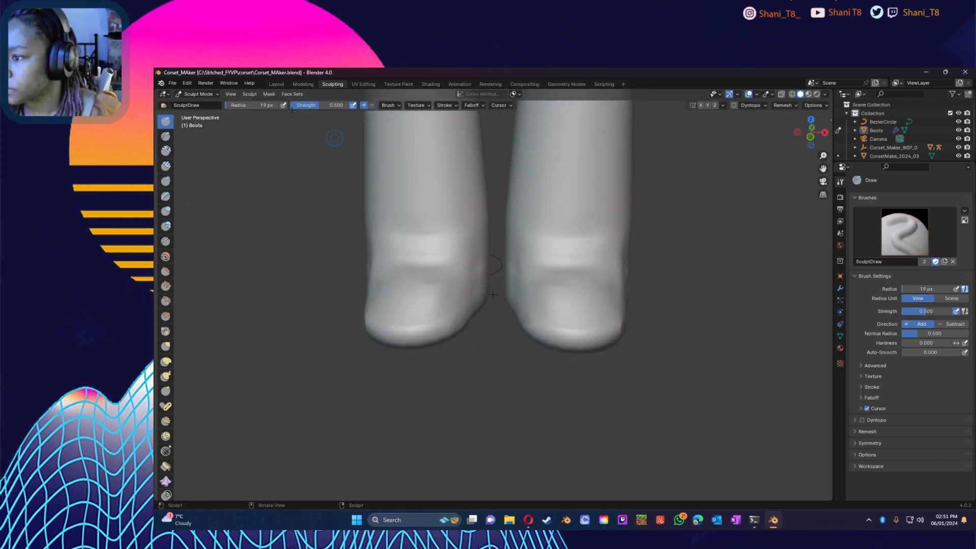
middle_drag(462, 285, 427, 293)
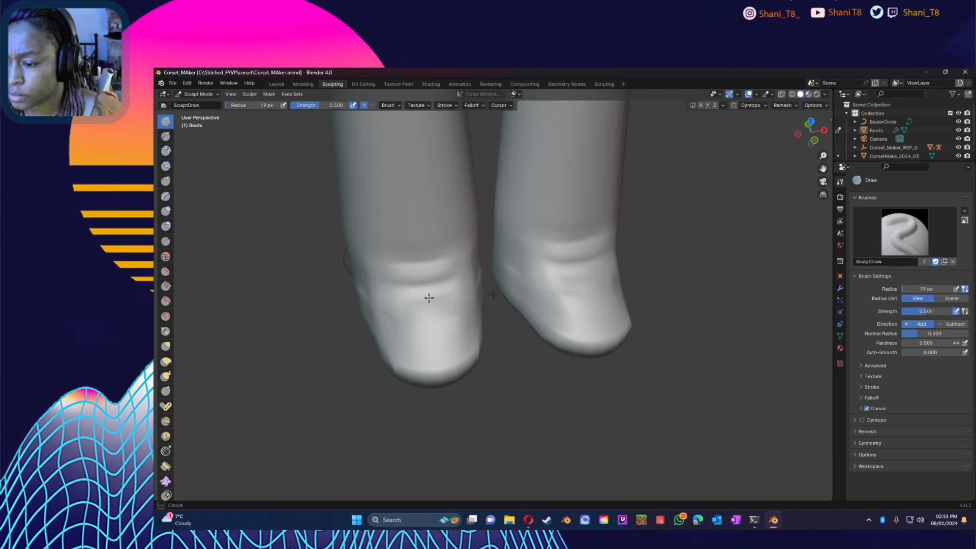
drag(452, 262, 448, 266)
drag(412, 295, 467, 282)
middle_drag(451, 273, 531, 298)
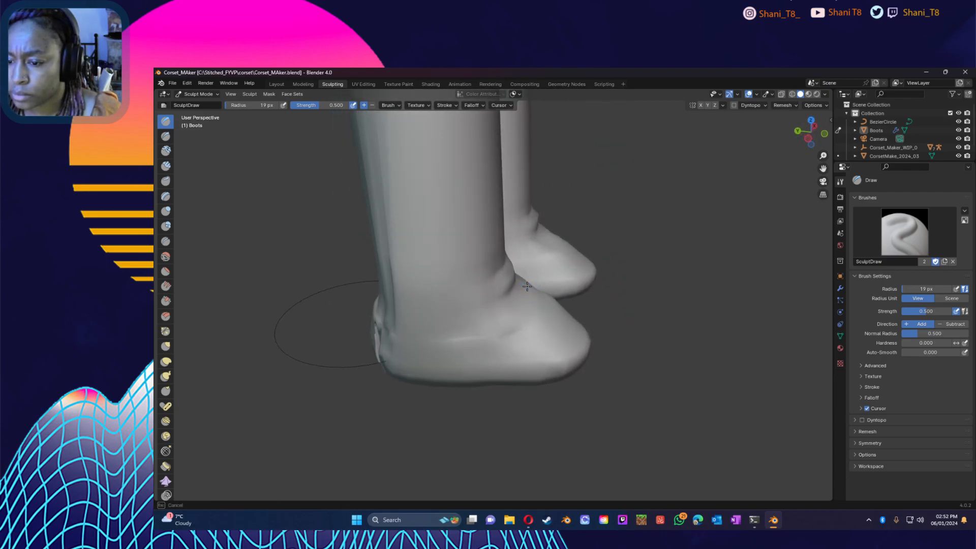
Step: Swell the fold at the front of the ankle using the Inflate/Deflate brush
click(166, 211)
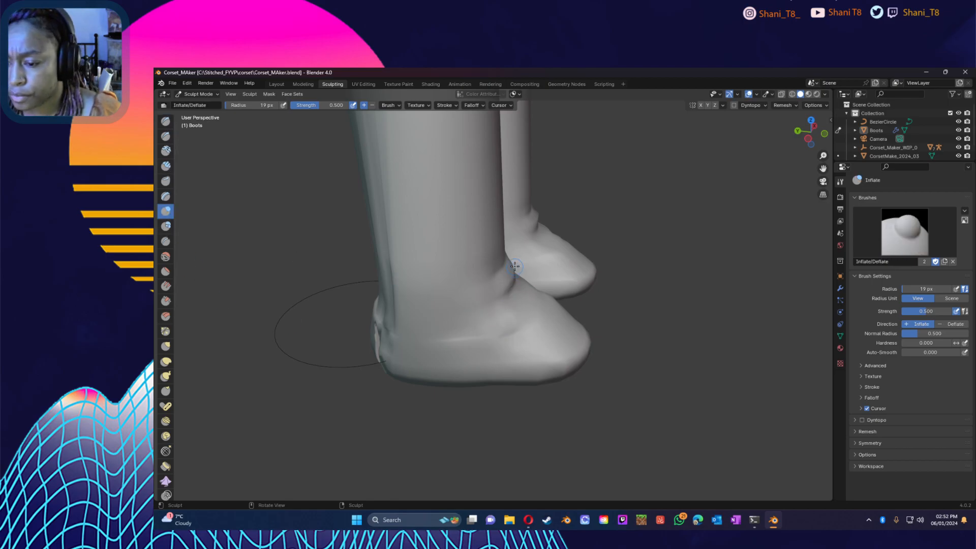
mouse_move(511, 269)
mouse_down()
mouse_move(496, 303)
mouse_move(518, 312)
mouse_move(506, 333)
mouse_up()
mouse_move(506, 333)
middle_down()
mouse_move(562, 322)
mouse_move(534, 327)
mouse_move(468, 283)
mouse_move(466, 305)
mouse_move(456, 259)
middle_up()
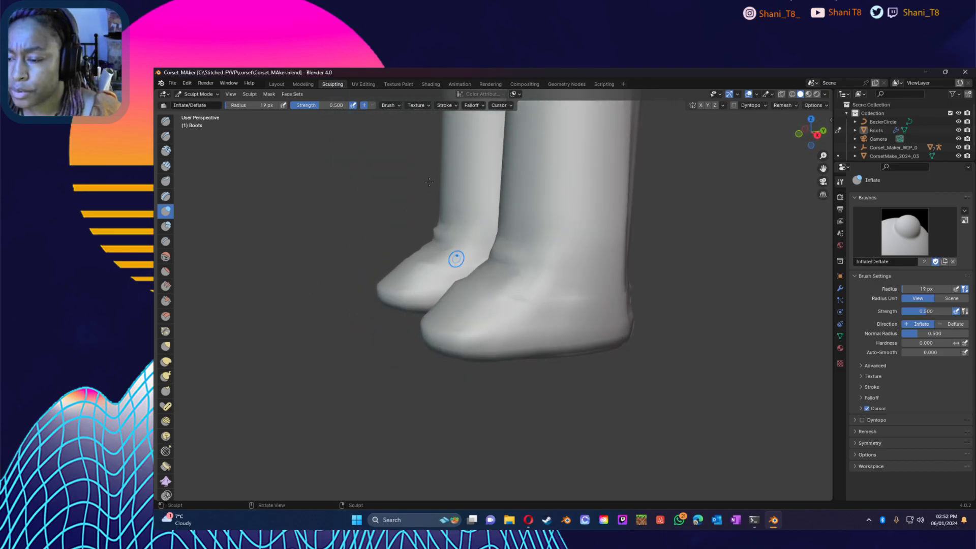
Step: Back in the Layout workspace, add a Smooth modifier to the boots and place it above the Mirror modifier
click(271, 83)
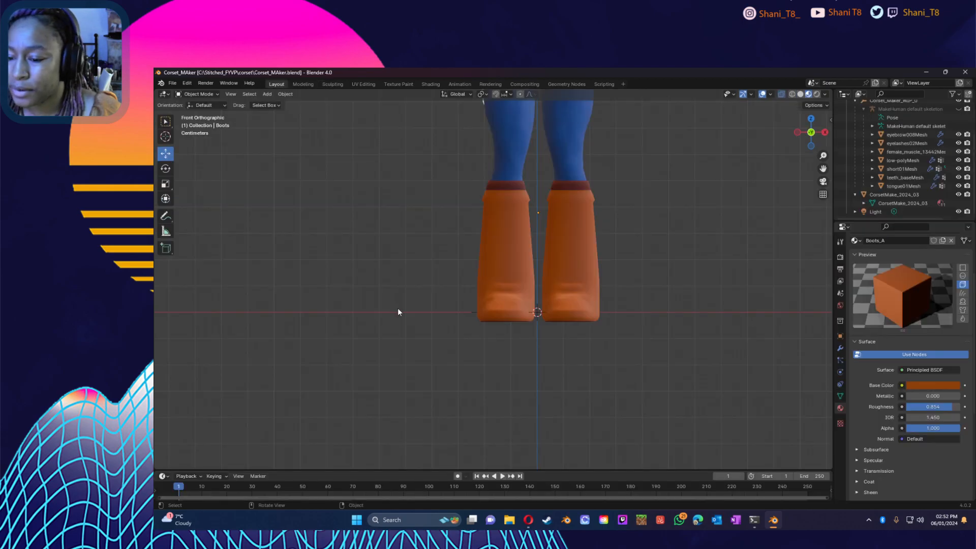
mouse_move(399, 326)
middle_down()
mouse_move(486, 337)
mouse_move(326, 333)
middle_up()
click(840, 349)
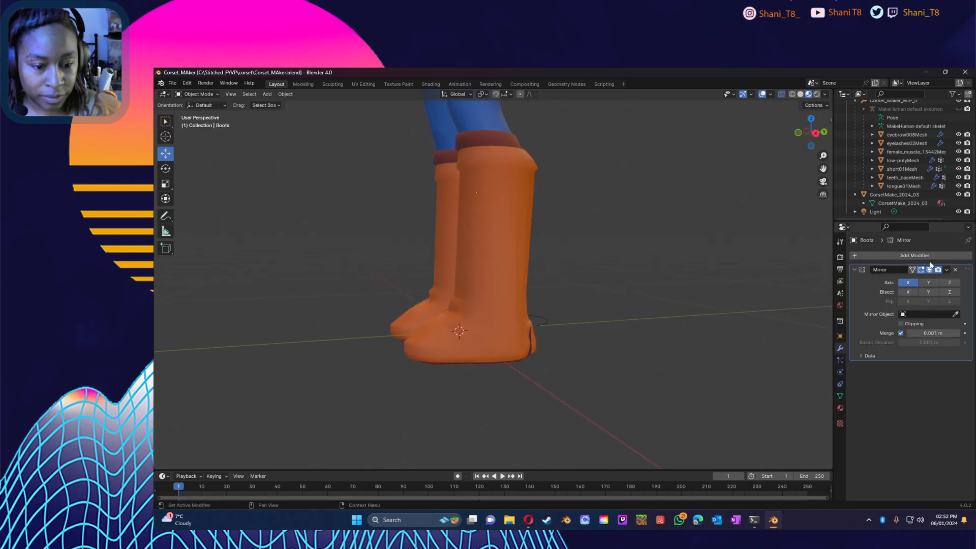
click(917, 258)
mouse_move(894, 261)
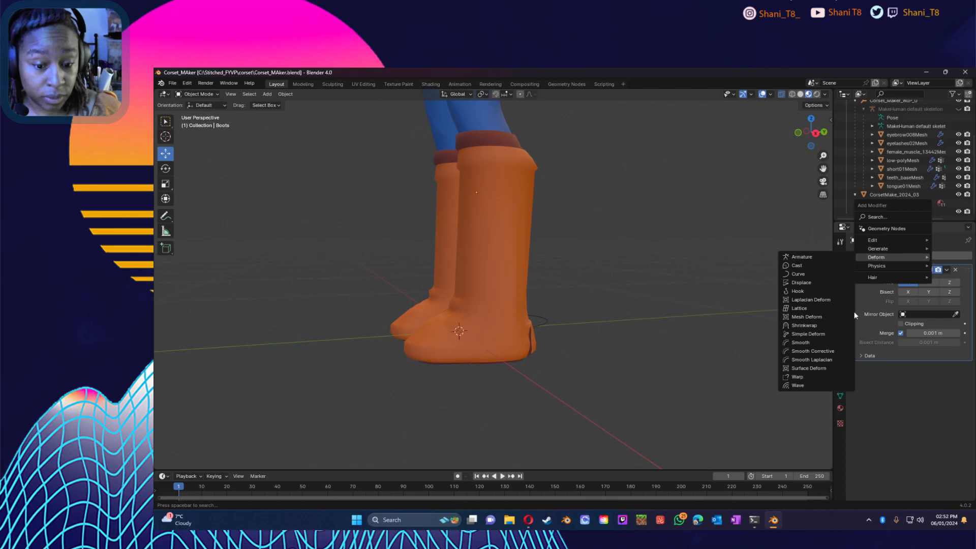
click(904, 256)
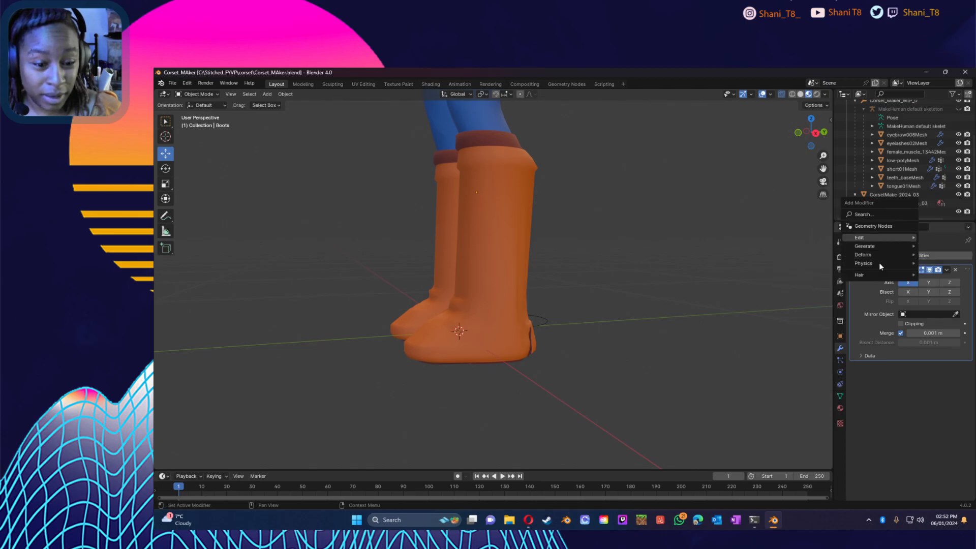
mouse_move(877, 258)
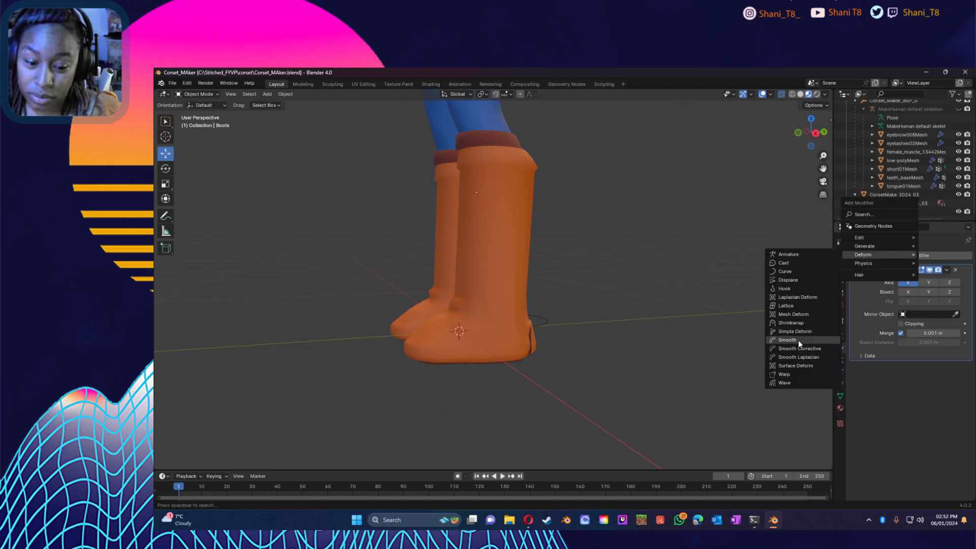
click(799, 340)
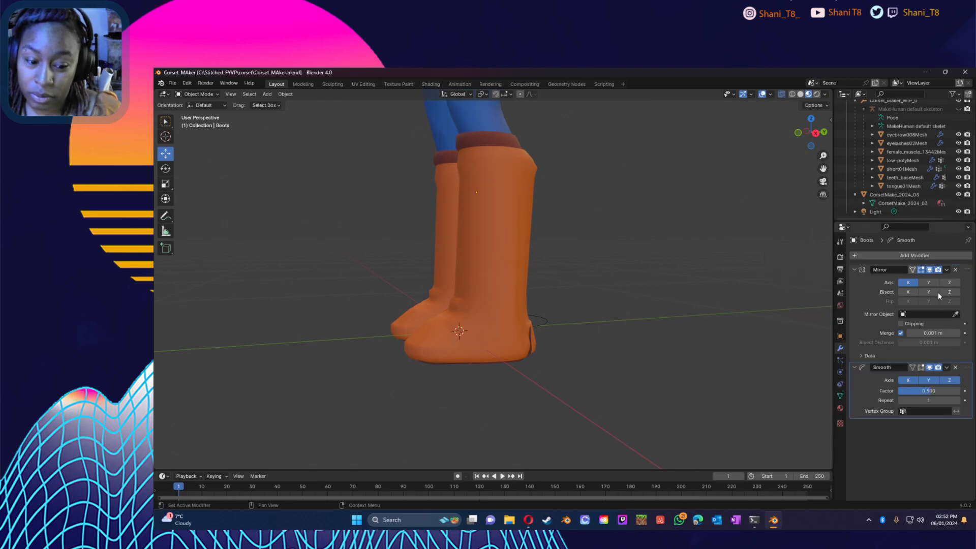
drag(962, 370, 953, 277)
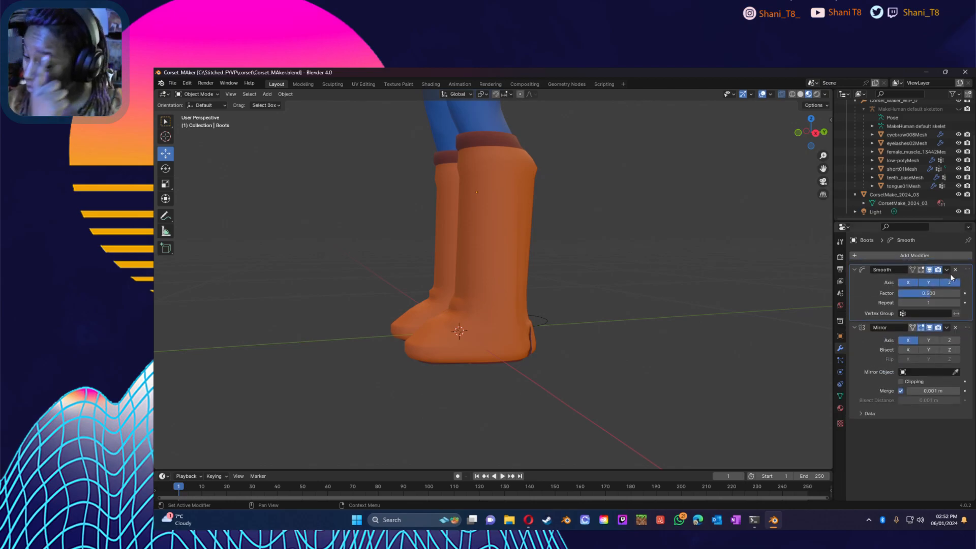
middle_drag(471, 385, 610, 387)
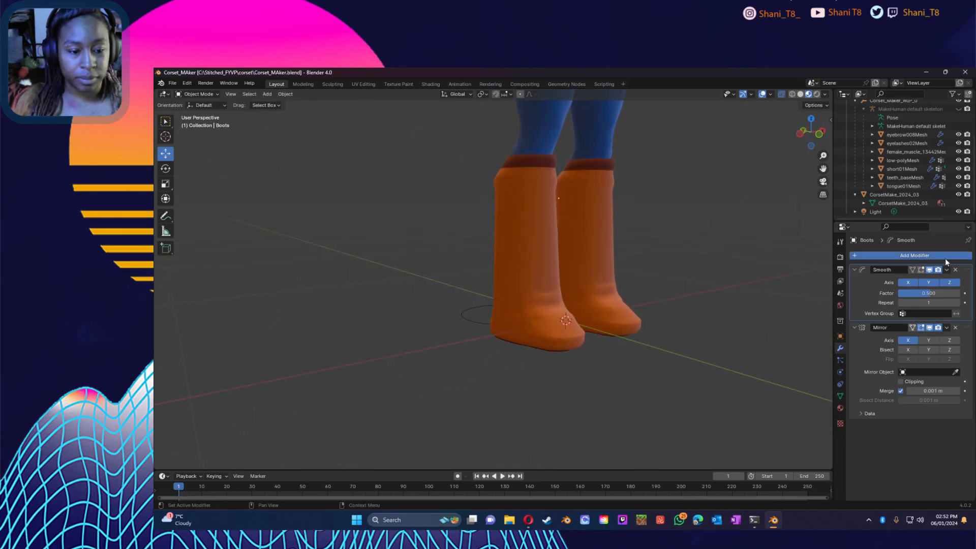
Step: Add a Solidify modifier to the boots and place it between the Smooth and Mirror modifiers
click(944, 255)
mouse_move(918, 267)
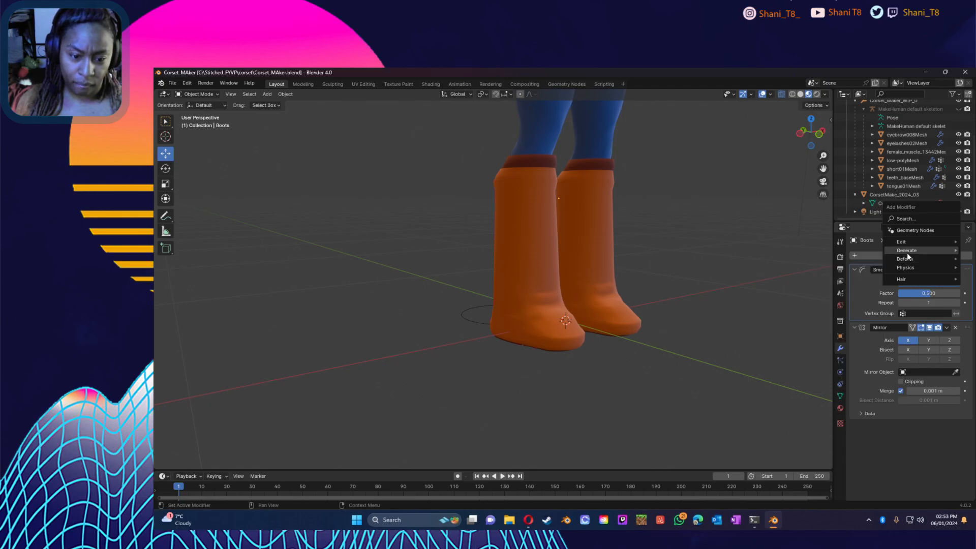
click(837, 352)
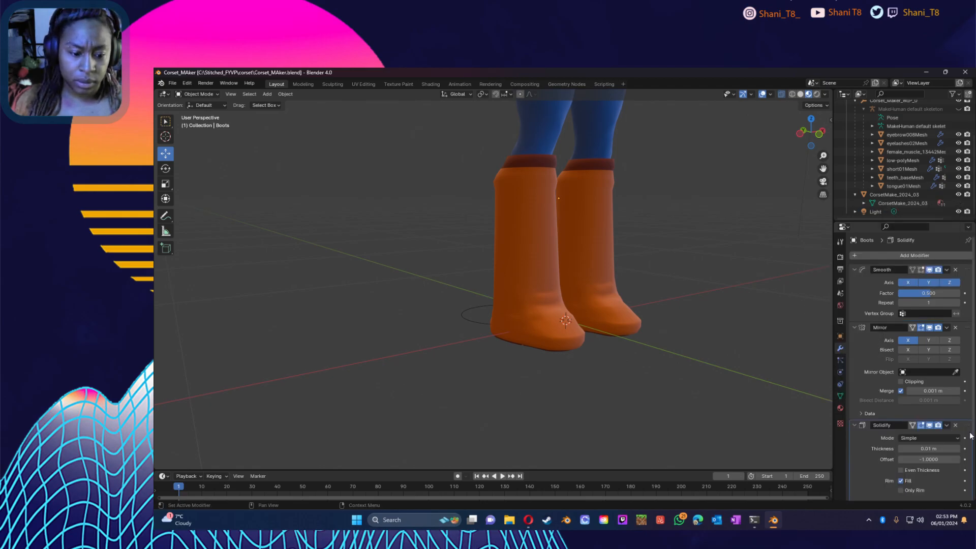
drag(967, 426, 967, 325)
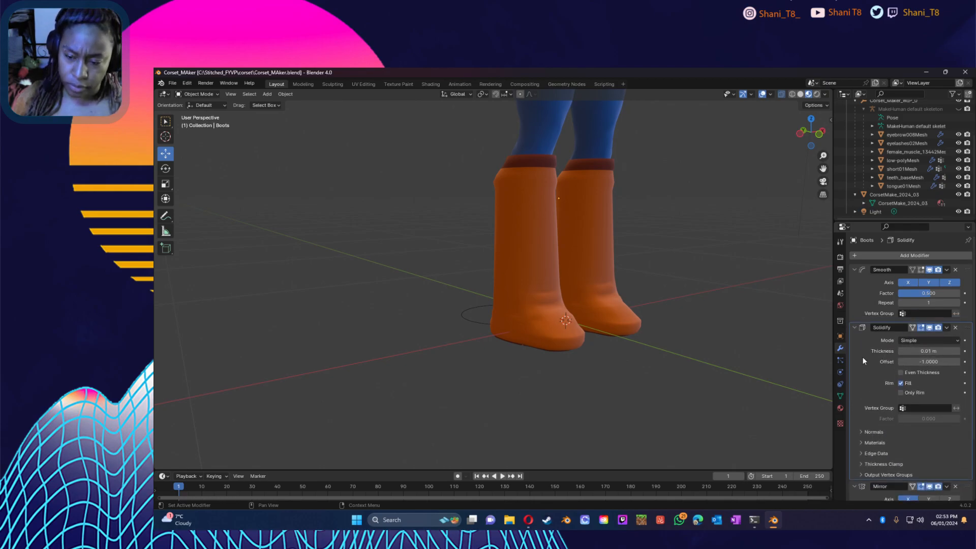
Step: Raise the Solidify thickness to 0.12 m and inspect the split heels from behind
click(959, 351)
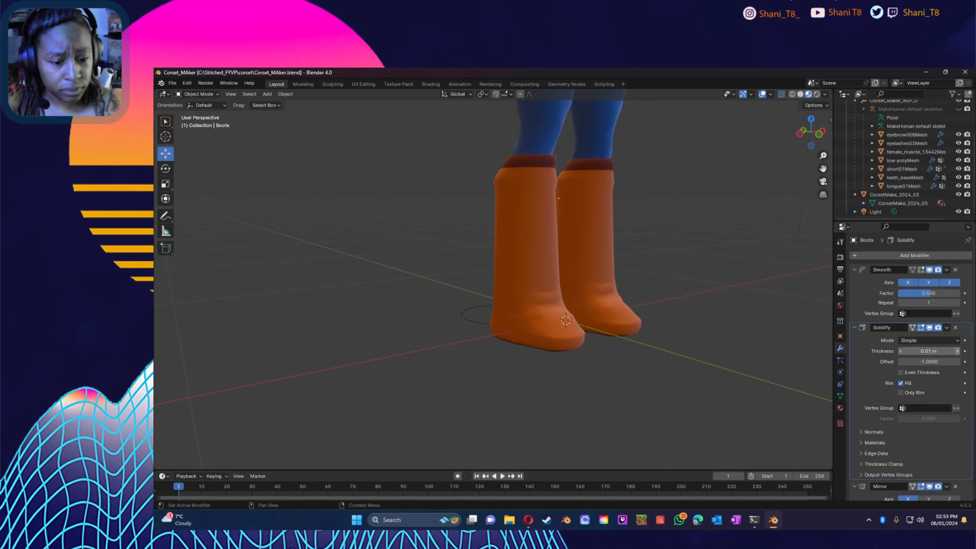
click(960, 352)
click(960, 351)
click(959, 352)
click(960, 351)
click(960, 351)
click(959, 351)
click(959, 352)
click(959, 351)
middle_drag(661, 417, 720, 402)
middle_drag(572, 381, 471, 356)
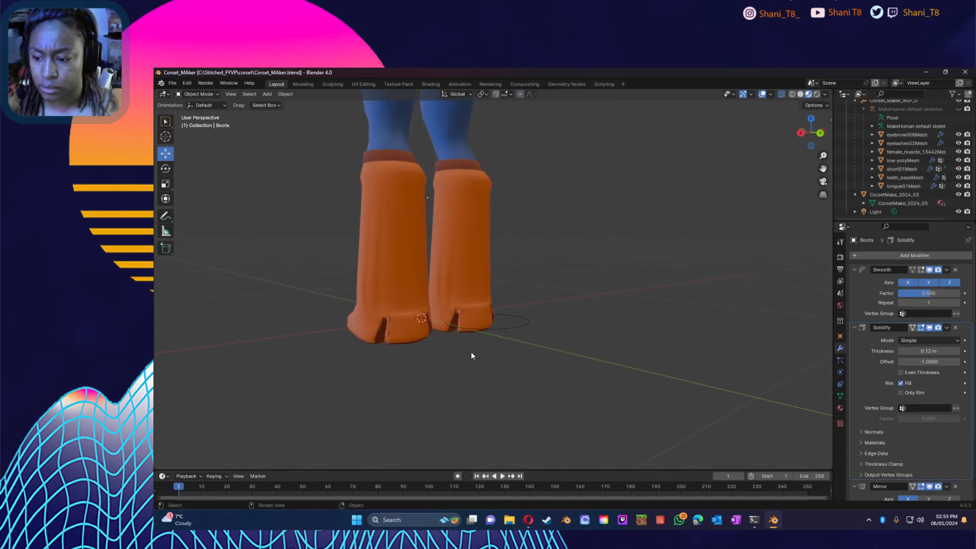
scroll(471, 353, up, 6)
scroll(501, 392, down, 2)
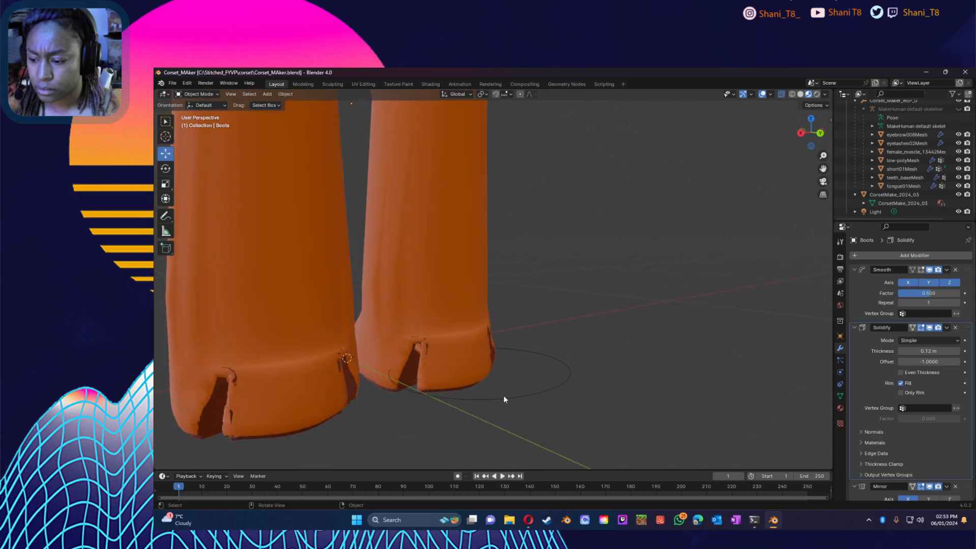
Step: Lower the Solidify modifier's thickness to -0.02 m
drag(938, 351, 911, 351)
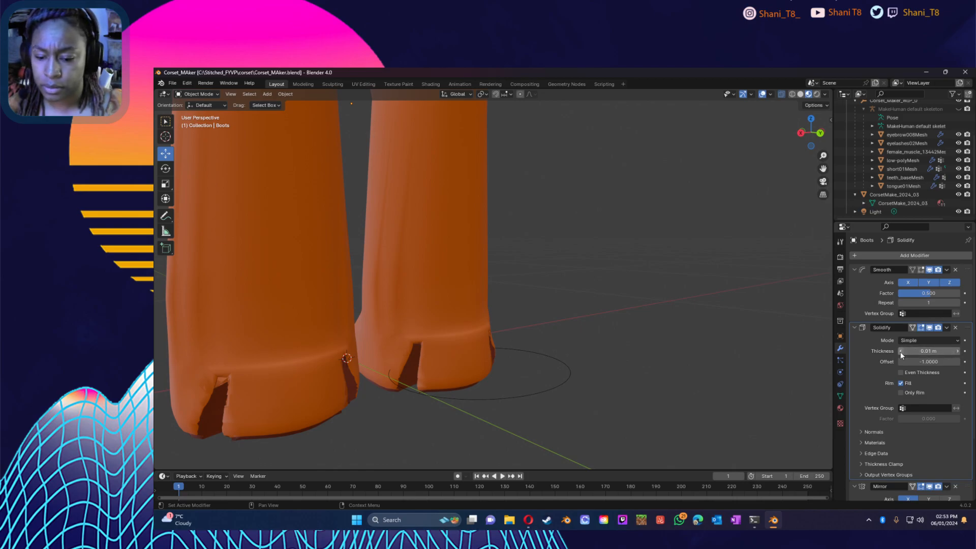
click(901, 352)
click(902, 352)
click(902, 352)
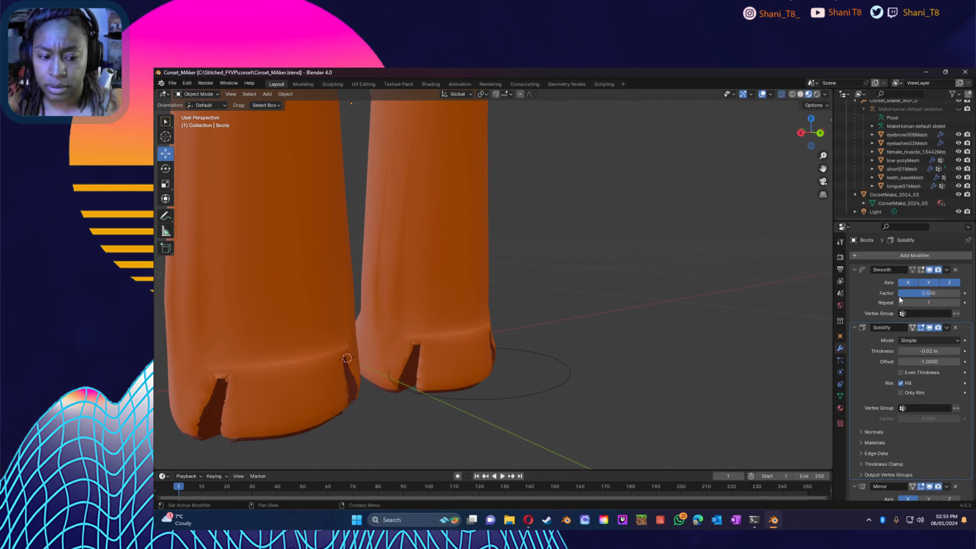
Step: Try the Solidify modifier above Smooth, move it back below, and toggle Even Thickness on and off
drag(969, 328, 956, 284)
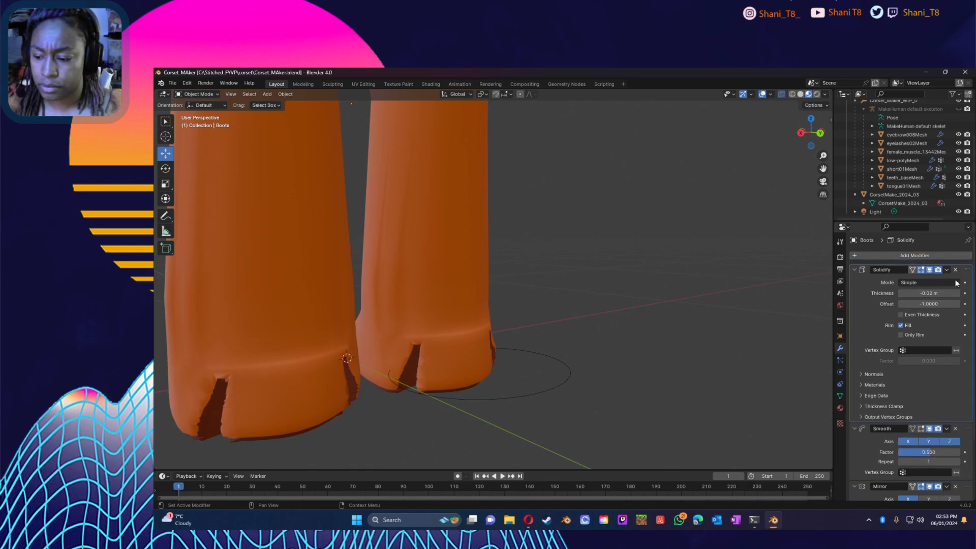
drag(968, 270, 937, 375)
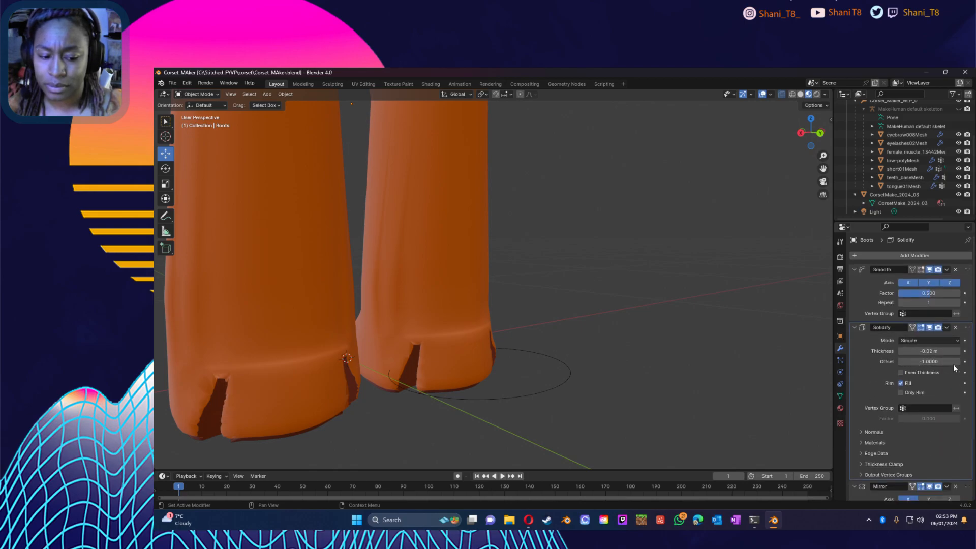
click(907, 374)
click(908, 373)
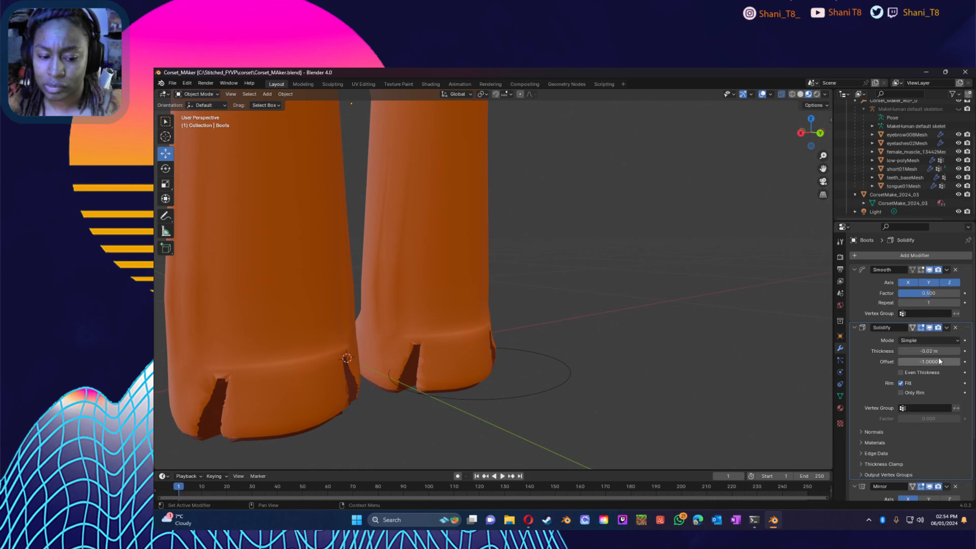
Step: Set the Solidify thickness back to 0.01 m and remove the Solidify modifier from the boots
click(958, 351)
click(958, 352)
click(959, 352)
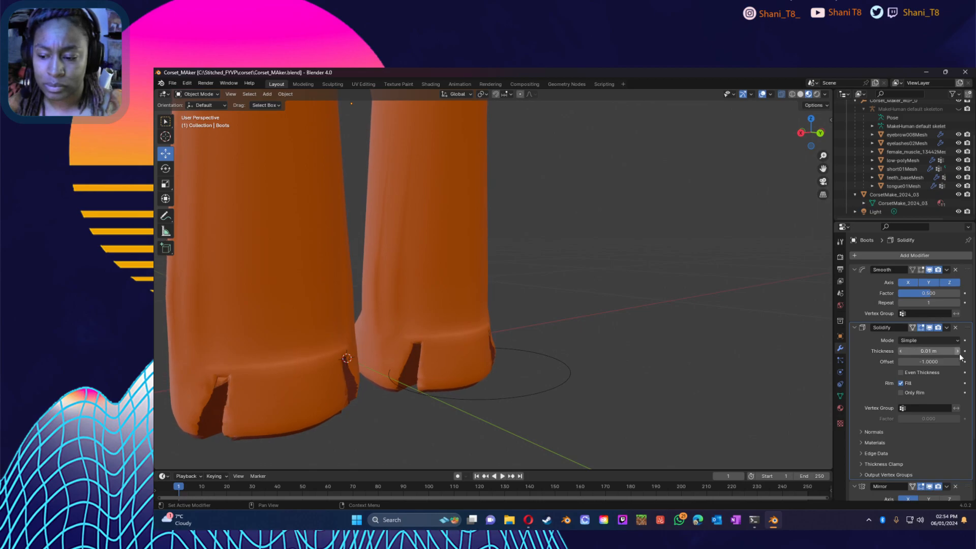
click(956, 328)
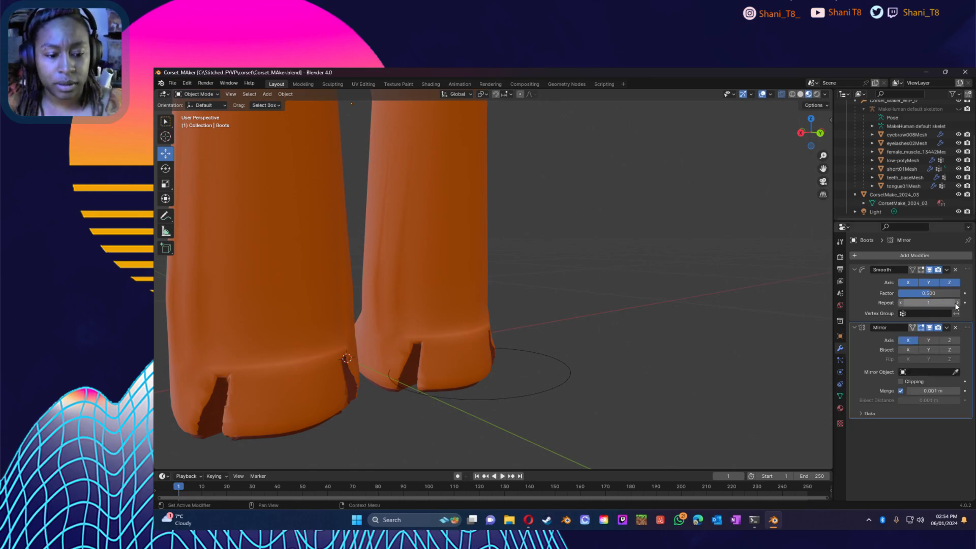
Step: Lower the Smooth modifier's factor to -0.044
mouse_move(956, 293)
mouse_down()
mouse_move(975, 293)
mouse_move(916, 293)
mouse_move(928, 294)
mouse_up()
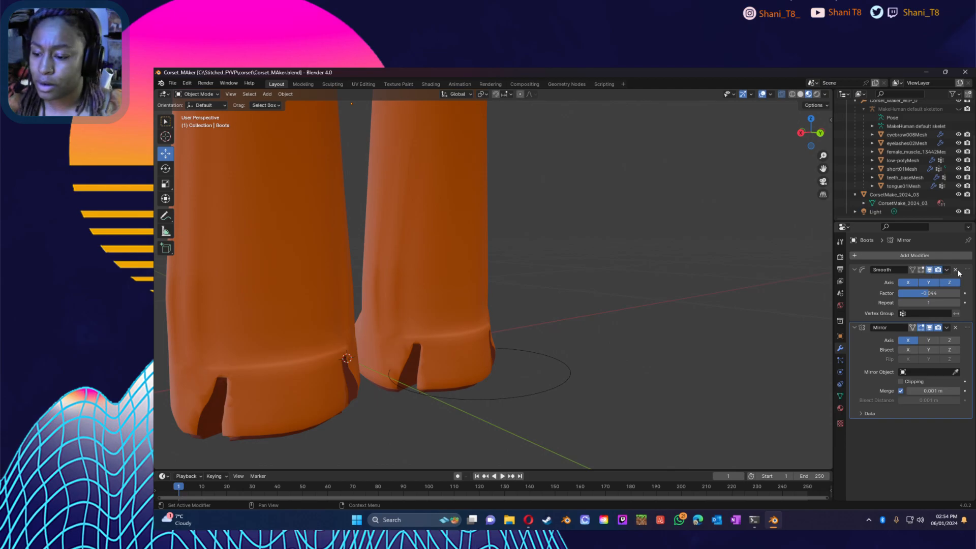
Step: Replace the boots' Smooth modifier with a Solidify modifier placed above Mirror, with its thickness set to -0.08 m
click(956, 270)
click(930, 256)
mouse_move(919, 260)
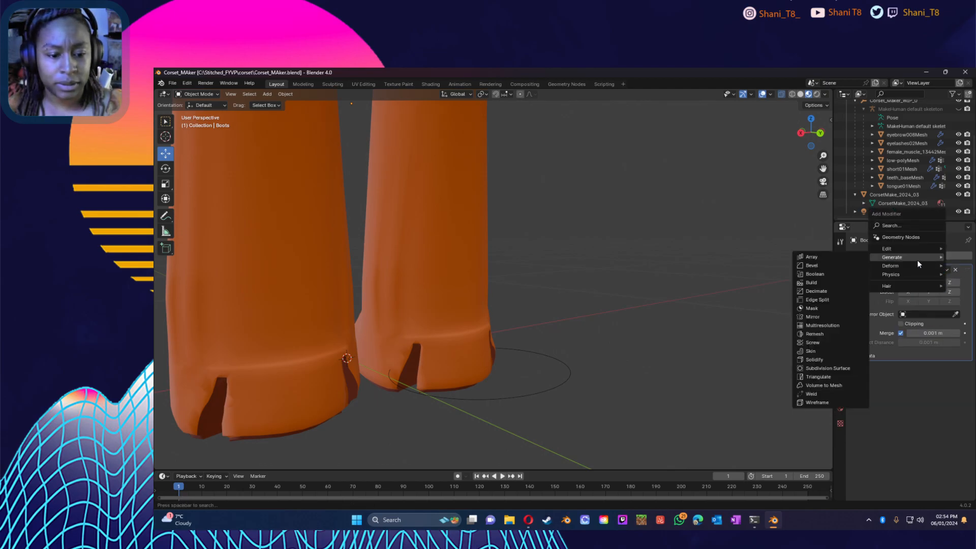
click(832, 360)
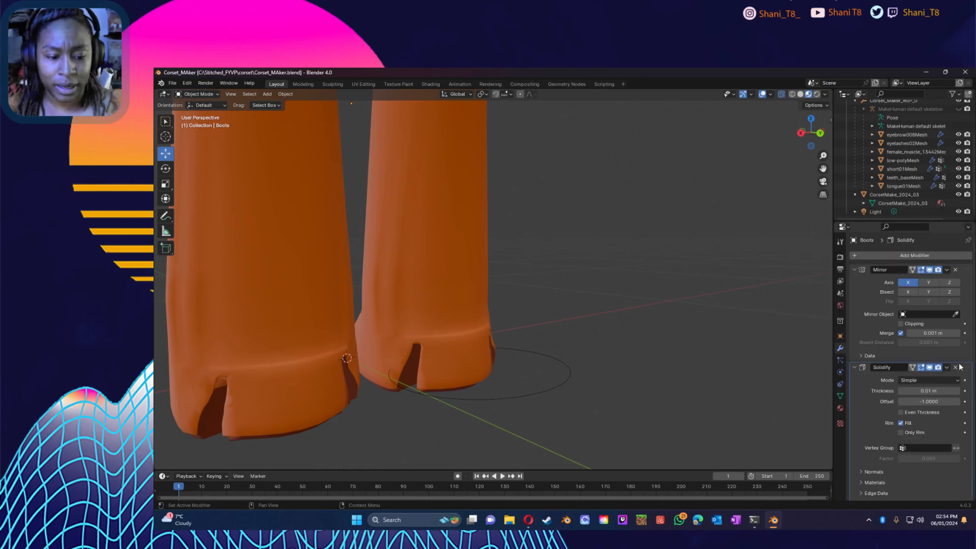
drag(967, 367, 910, 294)
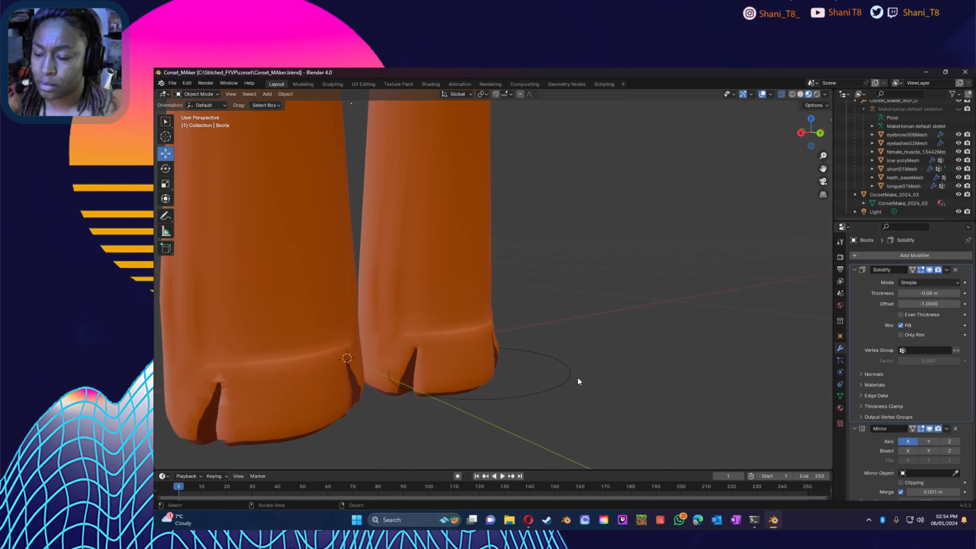
scroll(580, 376, up, 2)
scroll(580, 376, down, 3)
mouse_move(568, 377)
middle_down()
mouse_move(532, 375)
mouse_move(565, 373)
mouse_move(563, 383)
middle_up()
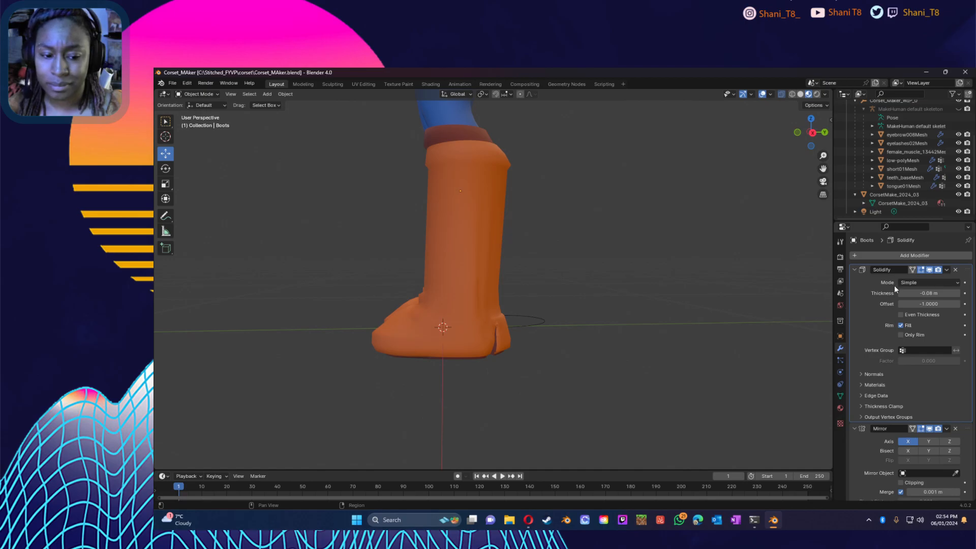
Step: Compare the boots with the Solidify modifier shown and hidden in the viewport, and remove that modifier
click(930, 270)
click(930, 270)
click(930, 270)
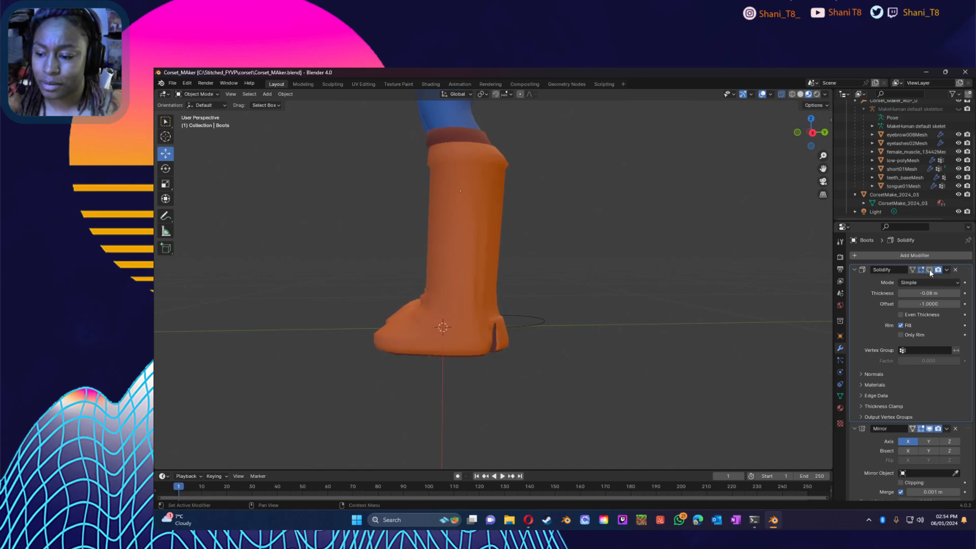
click(955, 269)
Step: Apply Shade Smooth to the boots and check them from the side and front
right_click(477, 320)
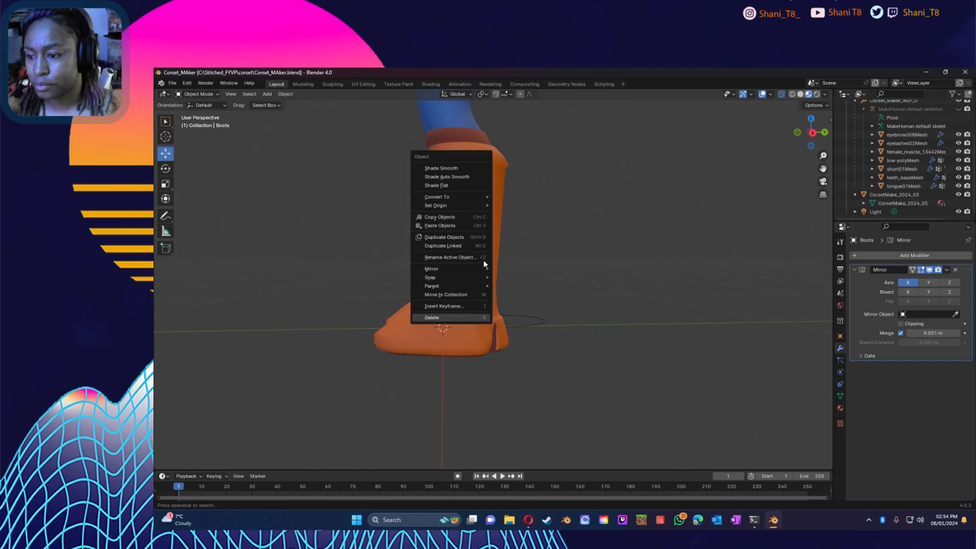
click(463, 168)
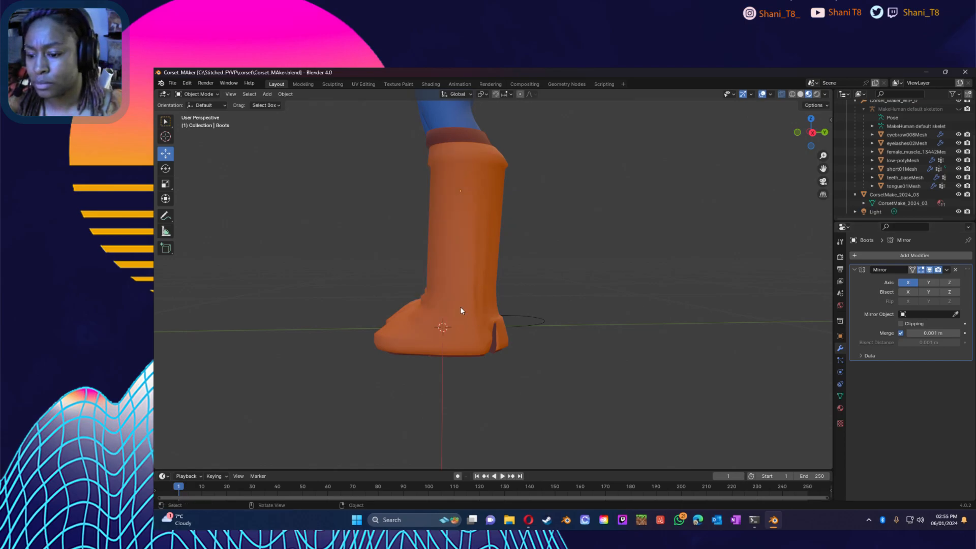
middle_drag(364, 288, 635, 296)
scroll(511, 314, down, 3)
middle_drag(664, 293, 612, 316)
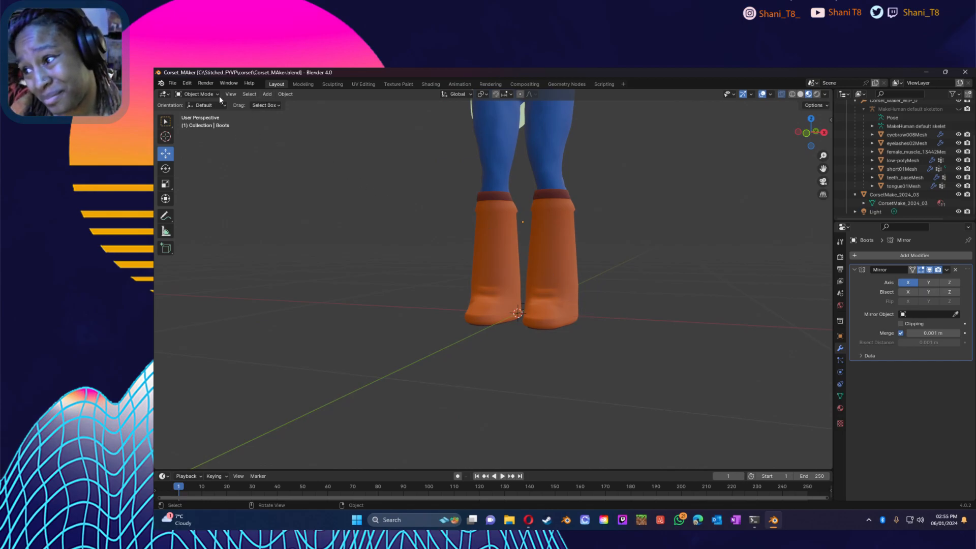
Step: Examine the boots' mesh topology in Edit Mode, return to Object Mode and look over their shape from several sides
click(202, 95)
click(205, 111)
middle_drag(562, 292, 430, 280)
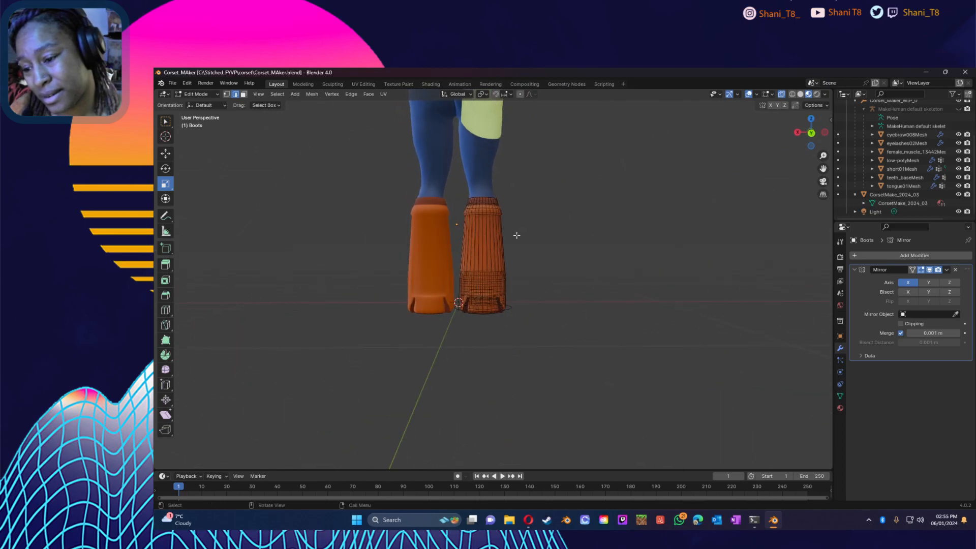
middle_drag(547, 255, 533, 248)
click(196, 94)
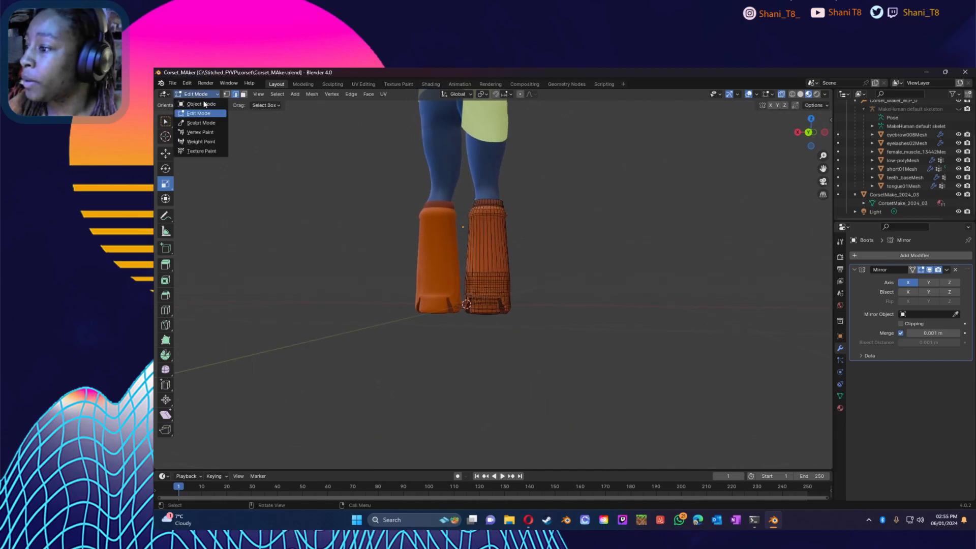
click(196, 109)
middle_drag(541, 328, 356, 338)
middle_drag(533, 337, 566, 345)
scroll(697, 328, up, 3)
scroll(697, 332, down, 4)
middle_drag(739, 361, 669, 339)
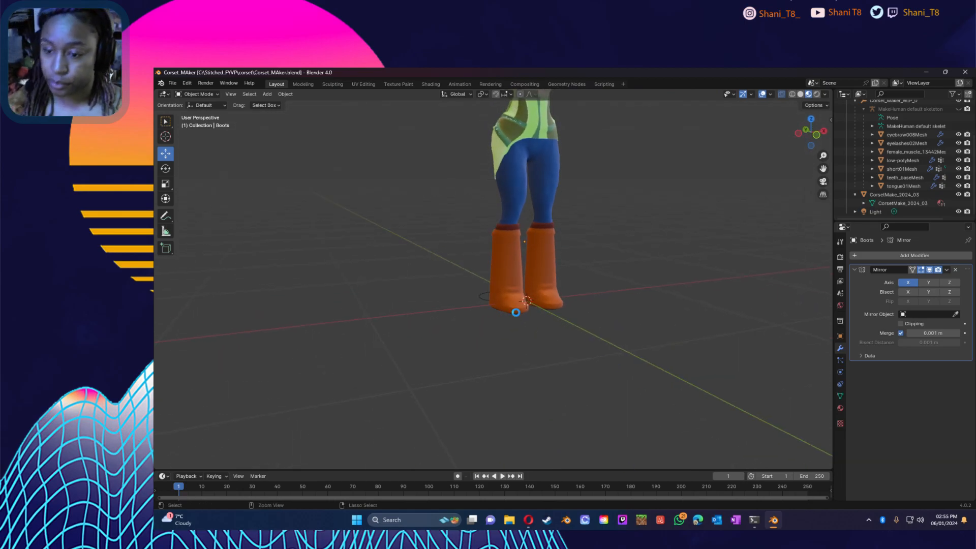
Step: Save the Blender file and view the whole character
key(ctrl+s)
scroll(563, 274, up, 1)
scroll(563, 274, down, 6)
middle_drag(577, 282, 532, 274)
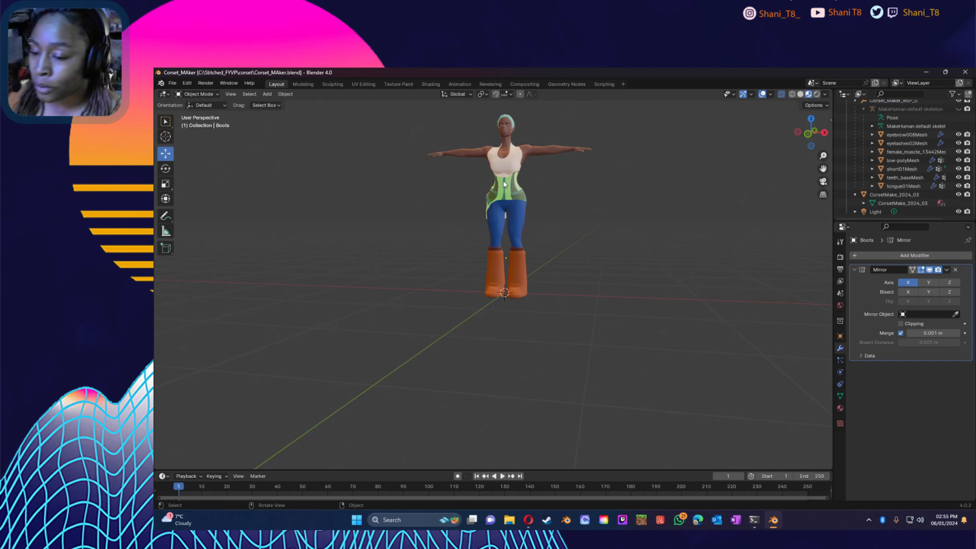
middle_drag(497, 237, 491, 200)
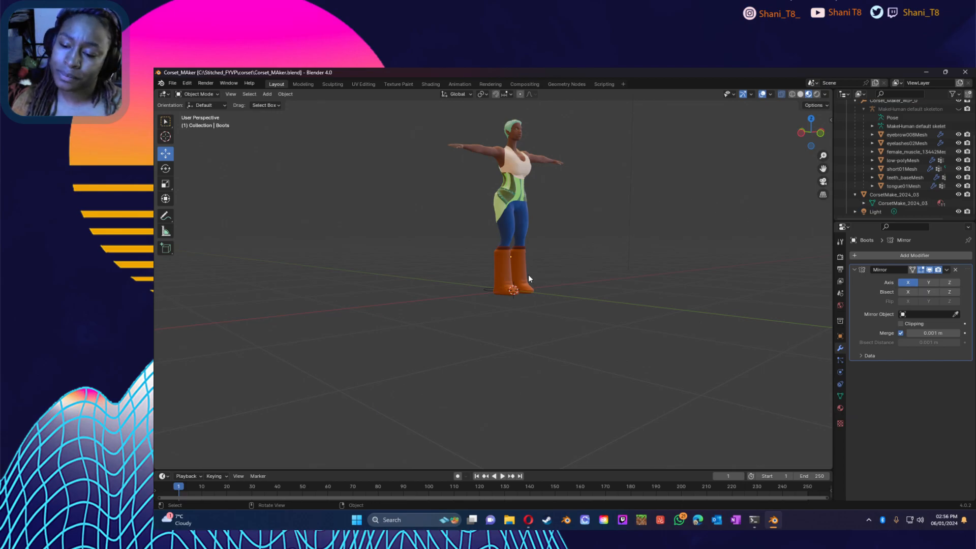
Step: Set the boots' Boots_A material to Metallic 0.638 and Roughness 0.744
click(514, 276)
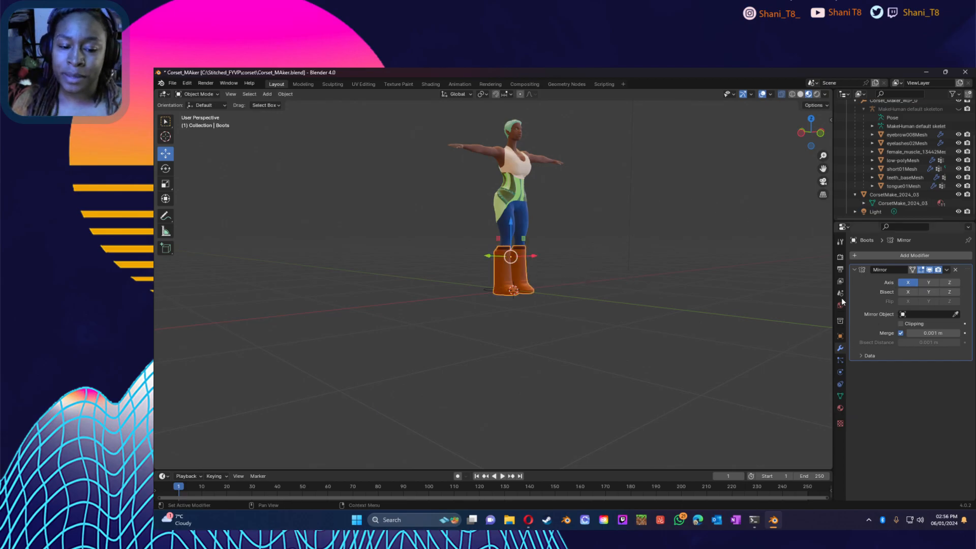
click(840, 337)
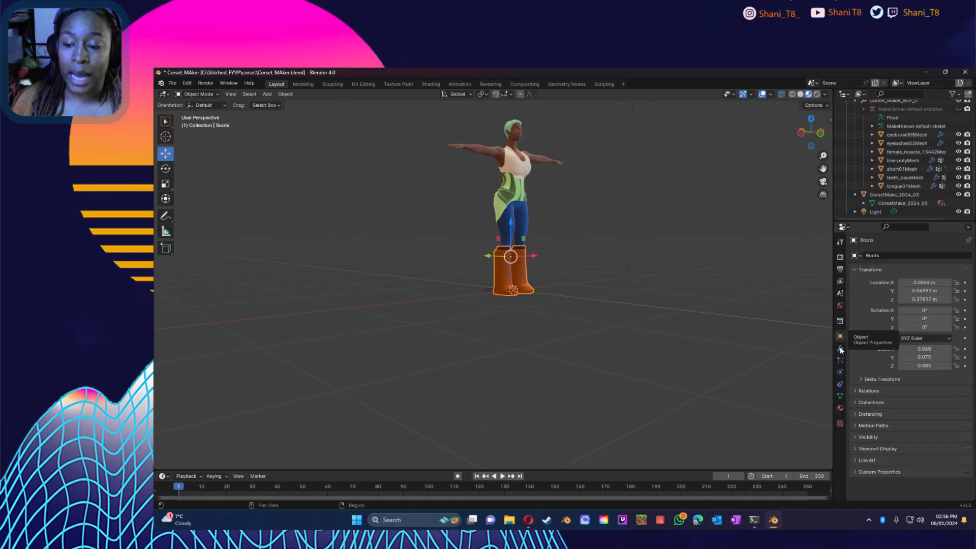
click(841, 408)
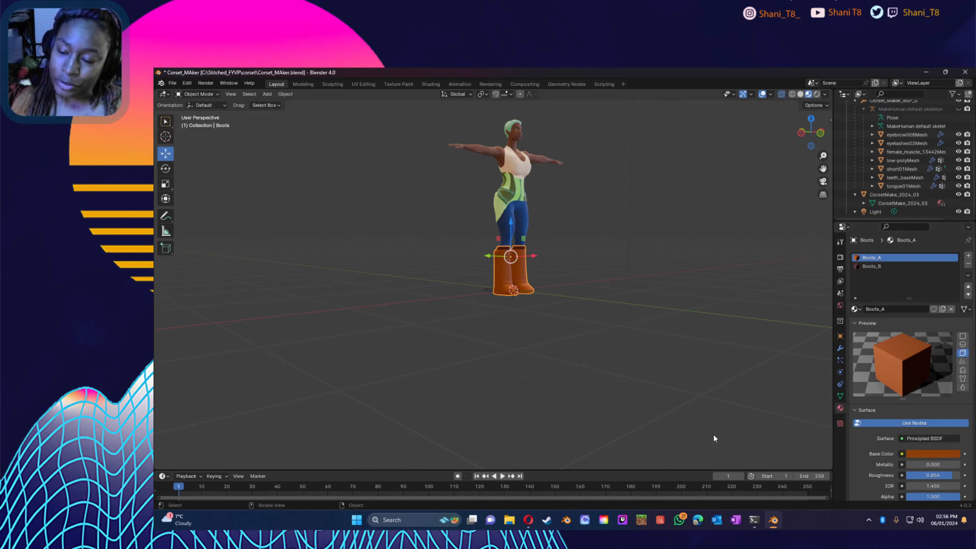
scroll(915, 430, down, 2)
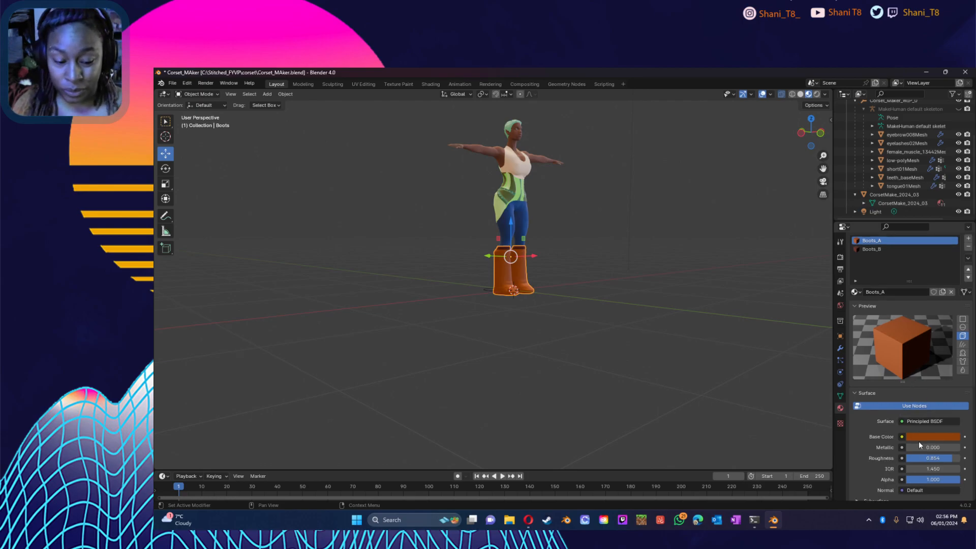
drag(915, 430, 946, 435)
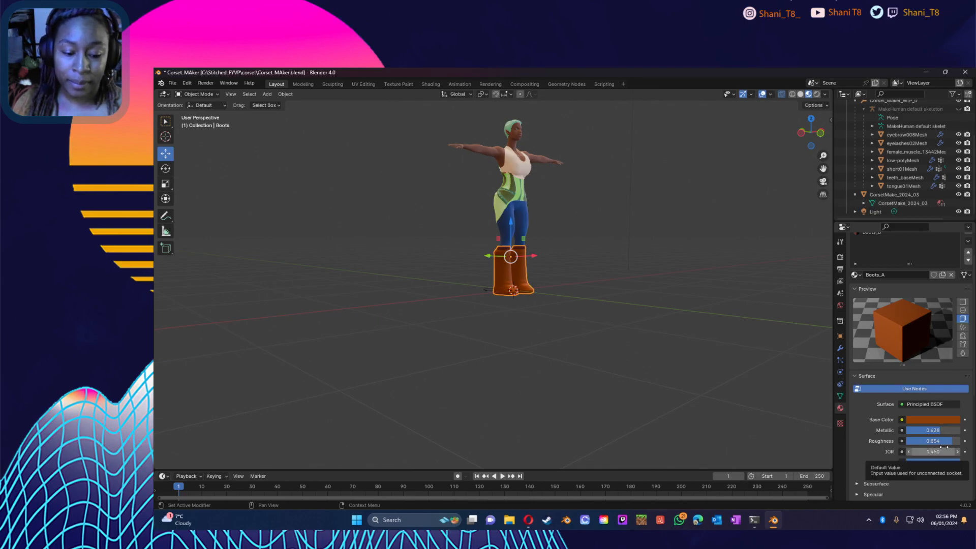
mouse_move(942, 439)
mouse_down()
mouse_move(926, 438)
mouse_move(947, 441)
mouse_up()
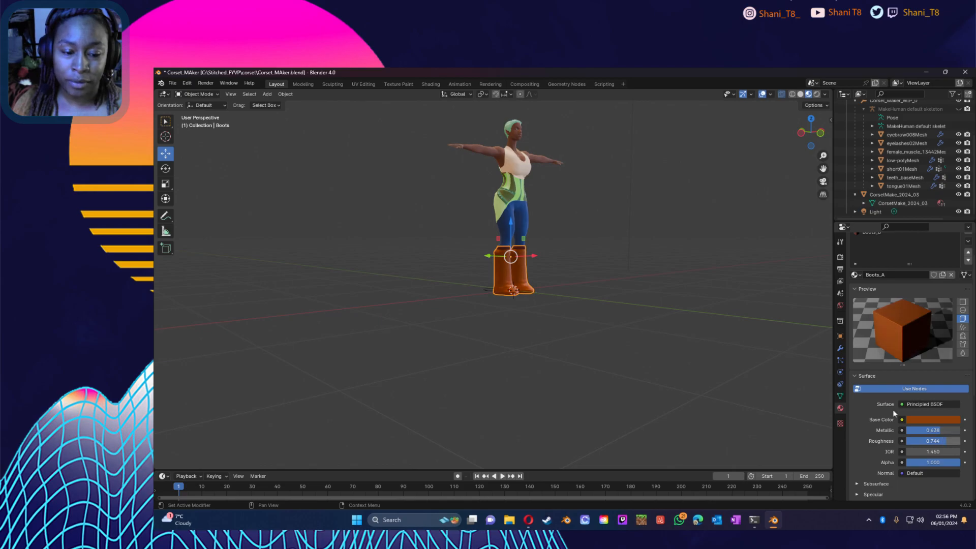
Step: Examine the boots' material finish up close and at a distance, from the side and front
middle_drag(703, 373, 223, 369)
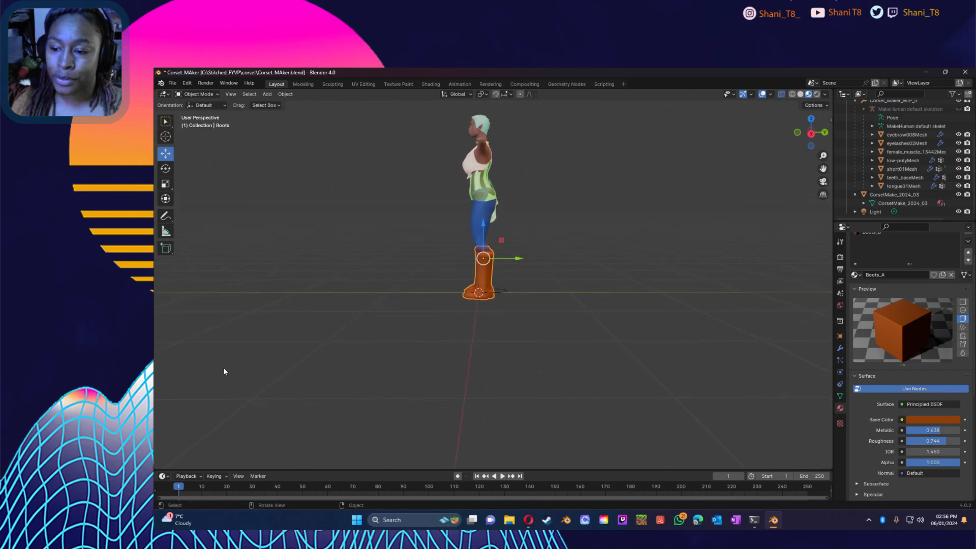
scroll(384, 368, up, 8)
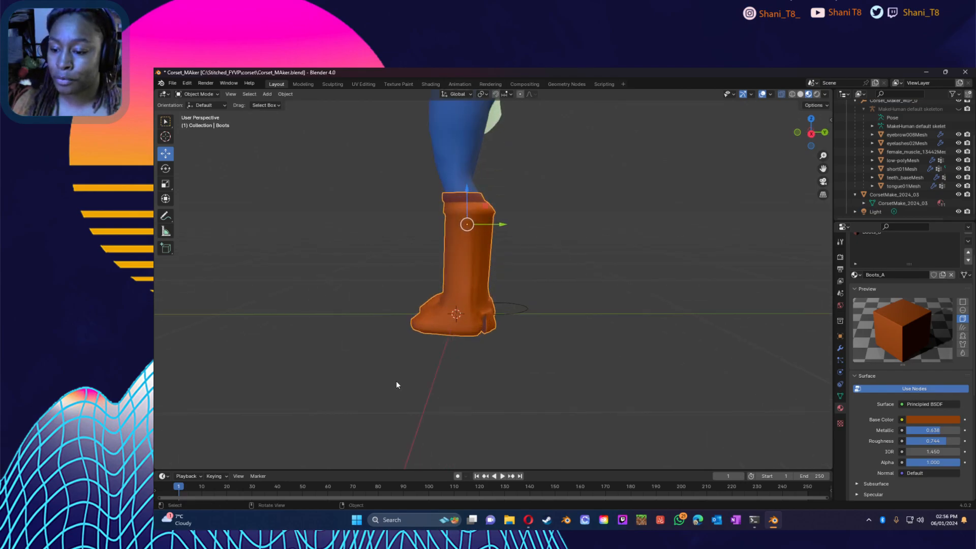
middle_drag(397, 384, 465, 387)
scroll(473, 380, up, 4)
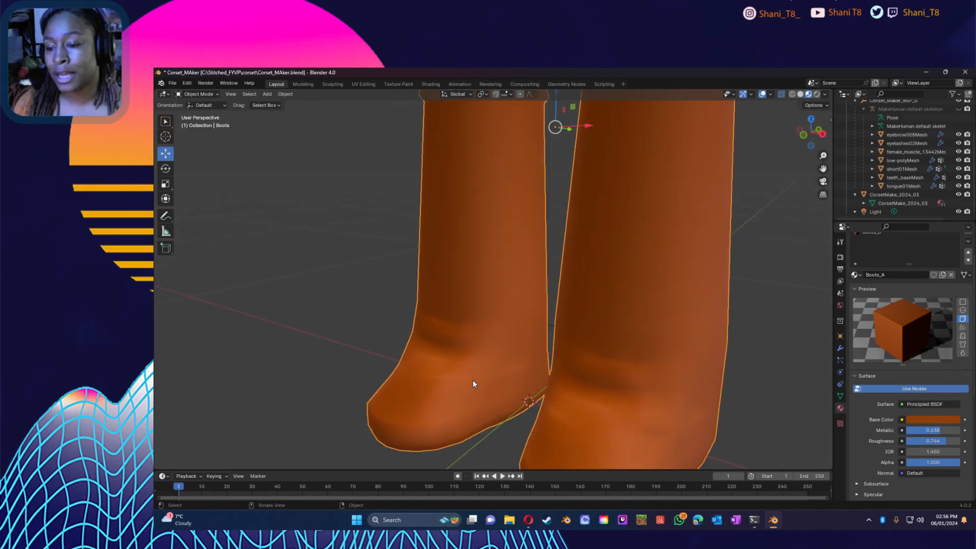
scroll(478, 385, down, 7)
scroll(486, 391, down, 2)
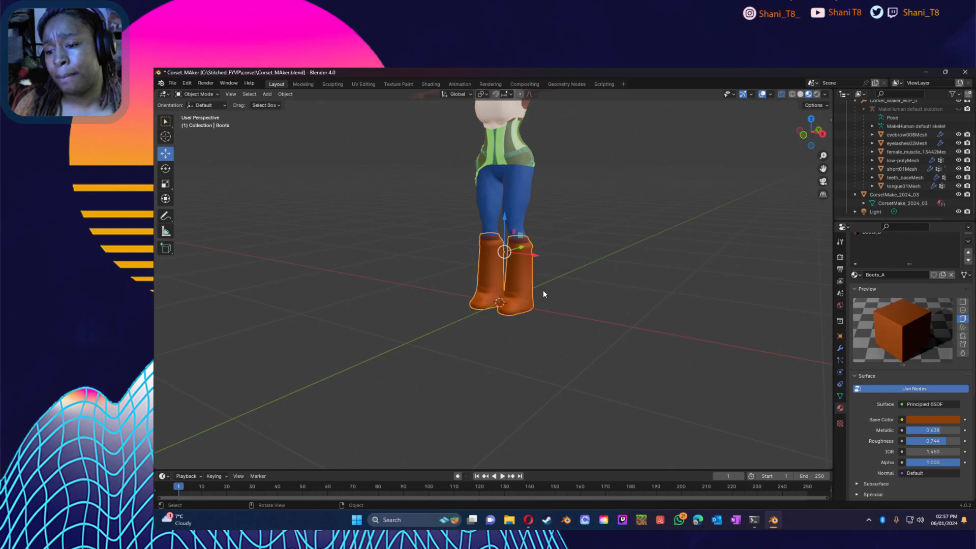
middle_drag(544, 218, 553, 150)
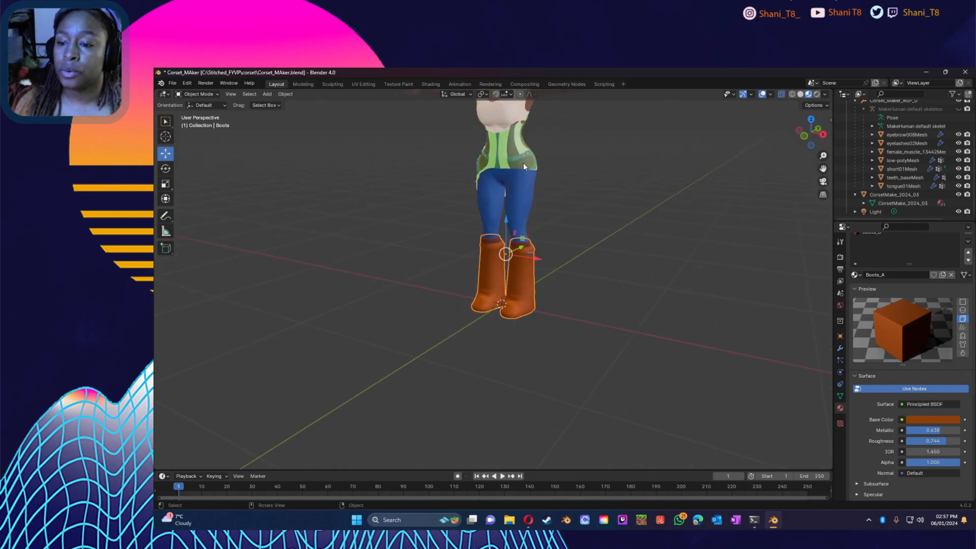
Step: Examine the corset on the character from the front, the laced back and the hip
scroll(521, 164, up, 4)
drag(824, 168, 842, 372)
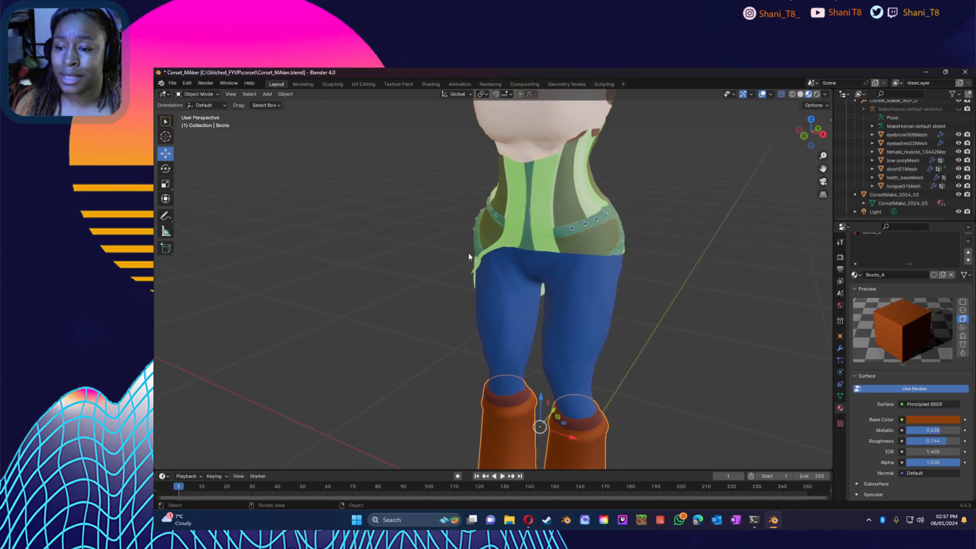
middle_drag(517, 257, 413, 109)
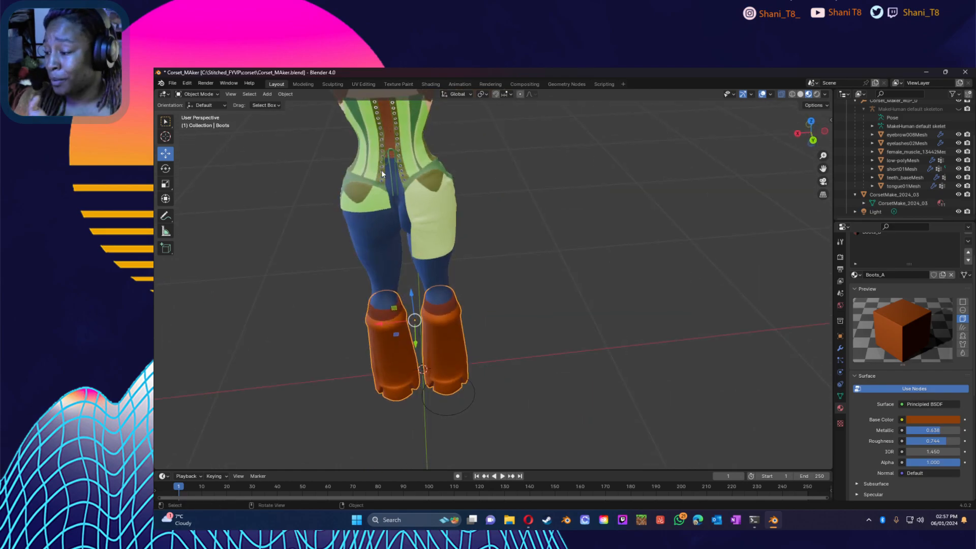
scroll(422, 160, up, 3)
drag(823, 169, 883, 261)
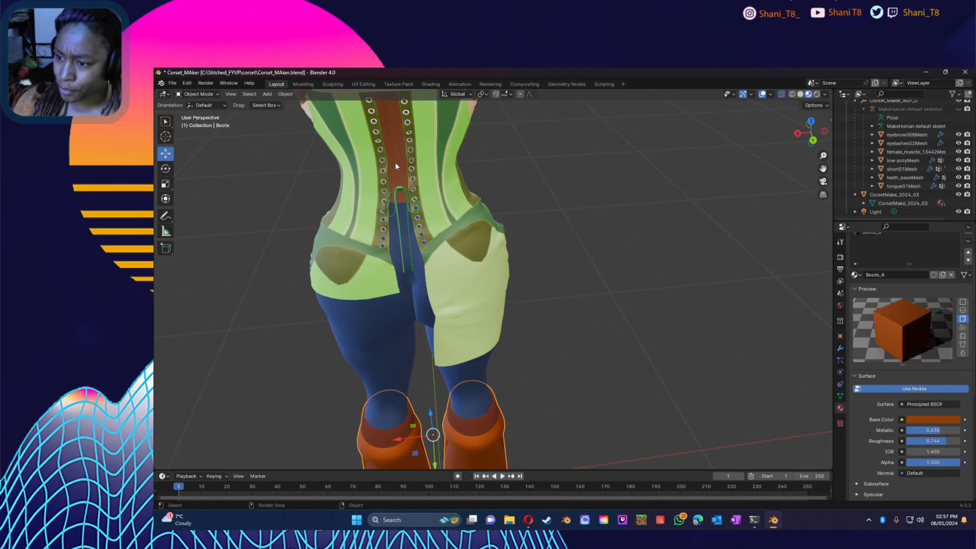
scroll(447, 264, up, 2)
middle_drag(456, 255, 506, 250)
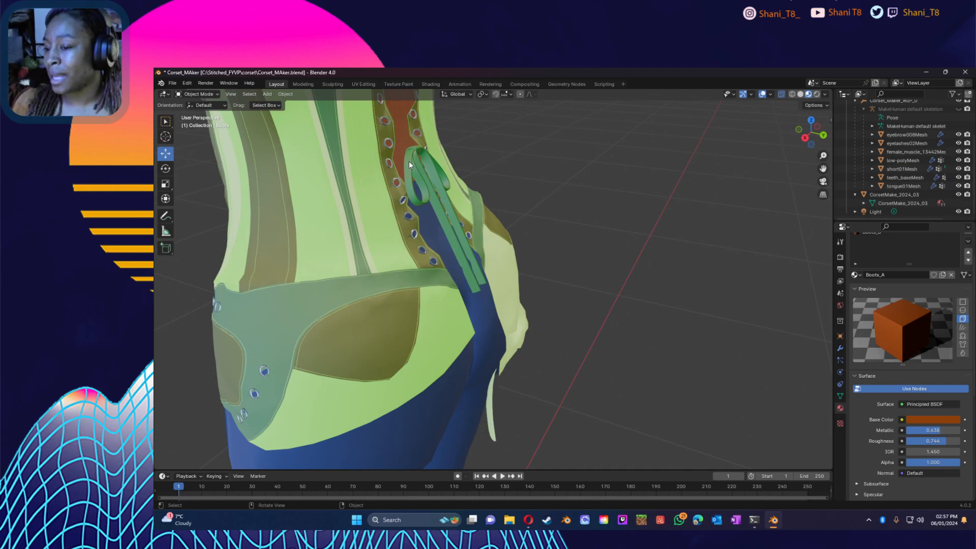
middle_drag(298, 306, 506, 228)
Step: Select the corset and open its mesh in Edit Mode, framing the side panel at the waist
click(618, 192)
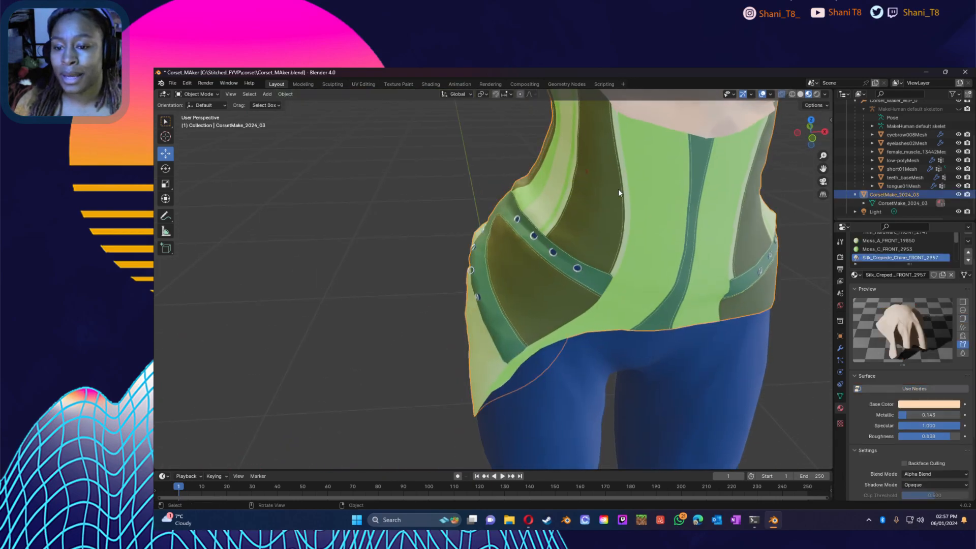
click(198, 94)
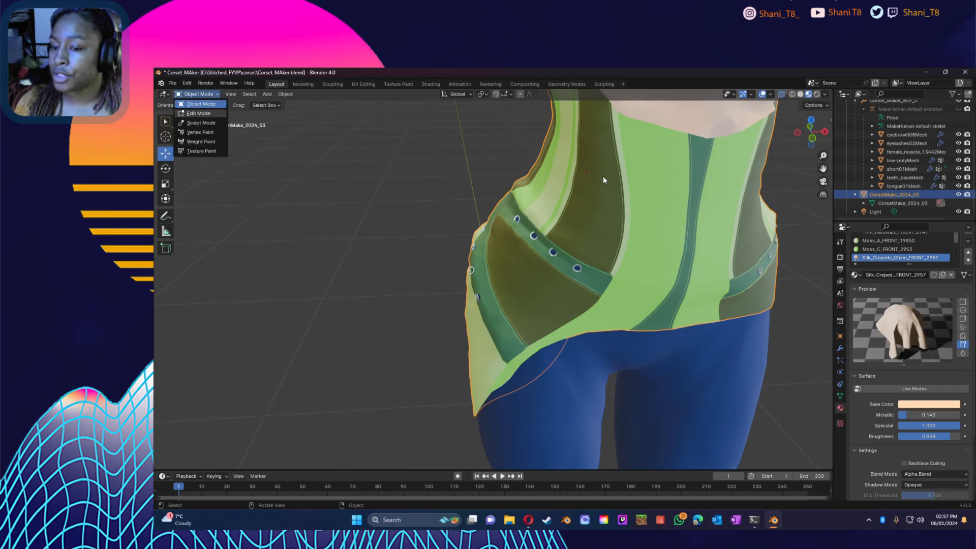
key(Tab)
scroll(602, 169, up, 3)
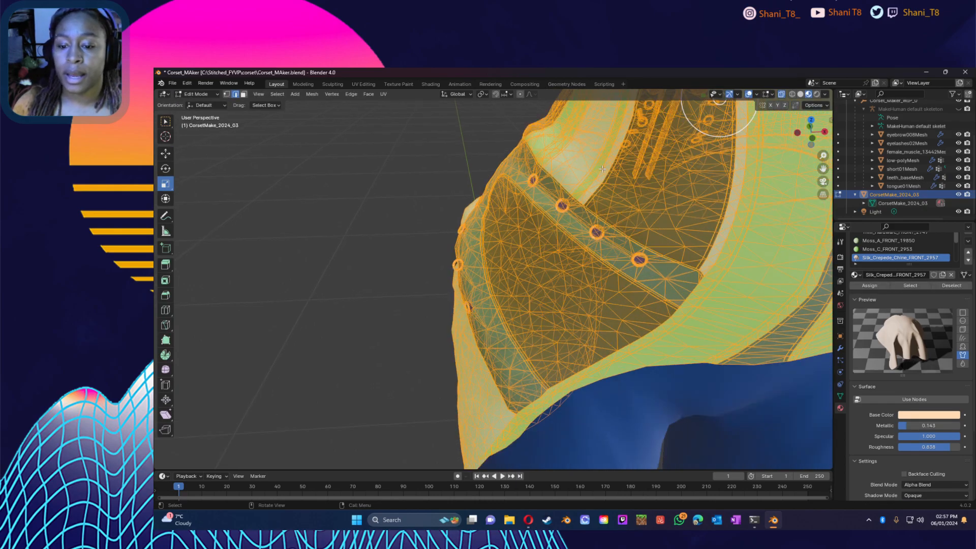
shift+middle_drag(602, 180, 568, 219)
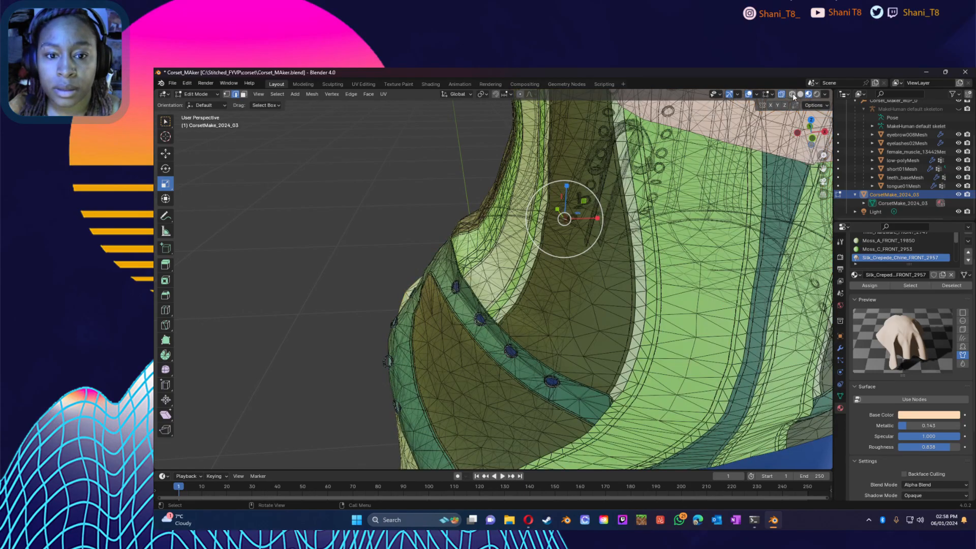
Step: Display the corset mesh in Solid shading with X-ray off, and select an edge on the dark olive waist panel
click(792, 94)
click(801, 94)
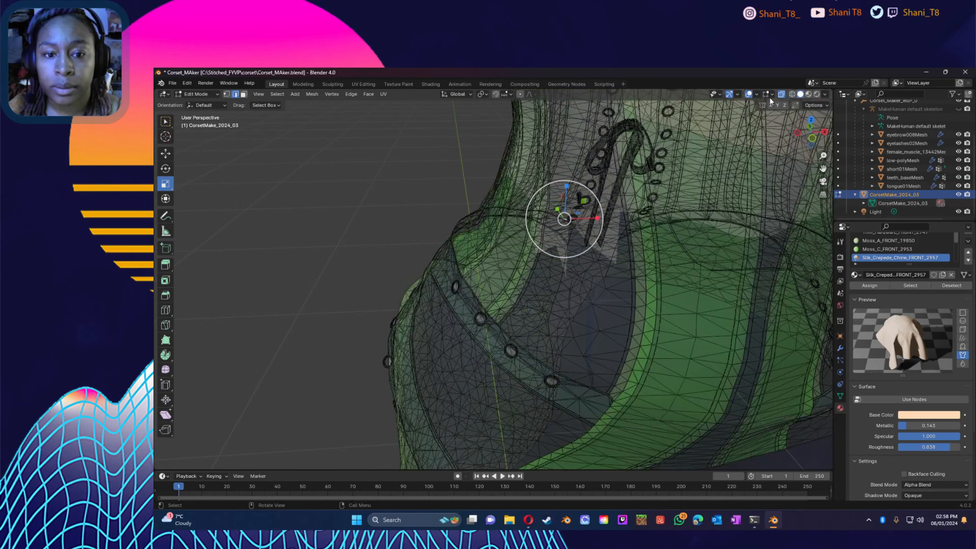
click(782, 95)
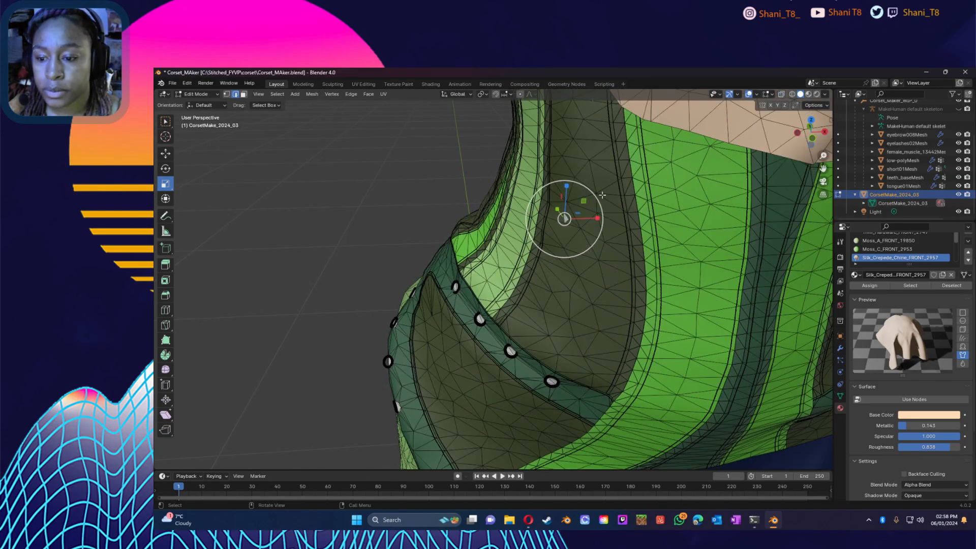
click(575, 226)
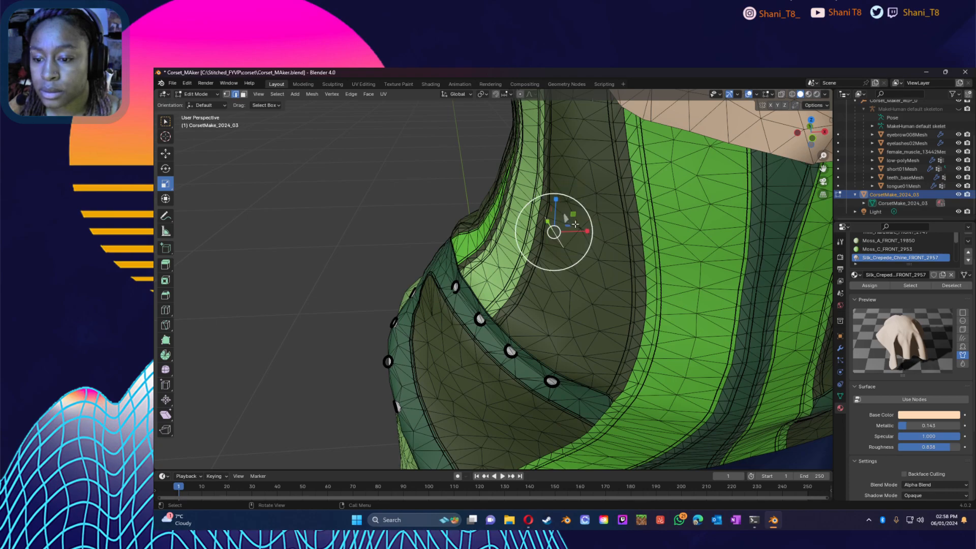
Step: Try to move a single edge on the corset's dark olive waist panel with the Move tool, and undo the move
click(577, 227)
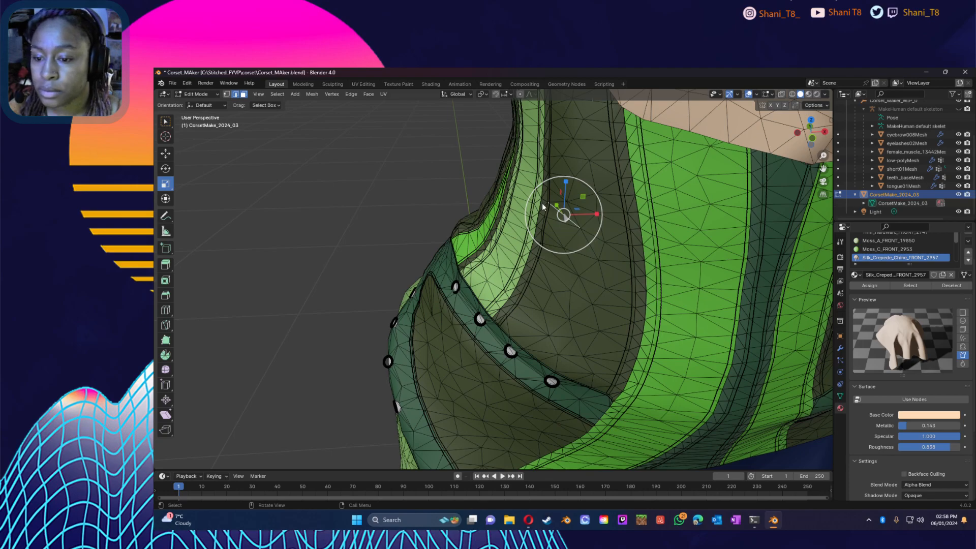
key(alt+a)
click(243, 95)
click(236, 95)
click(568, 220)
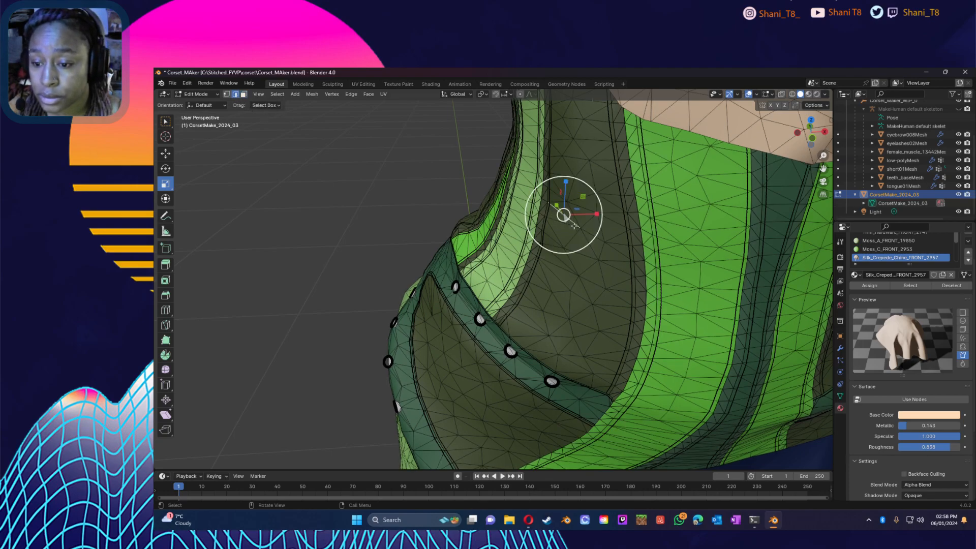
click(165, 153)
drag(595, 214, 590, 226)
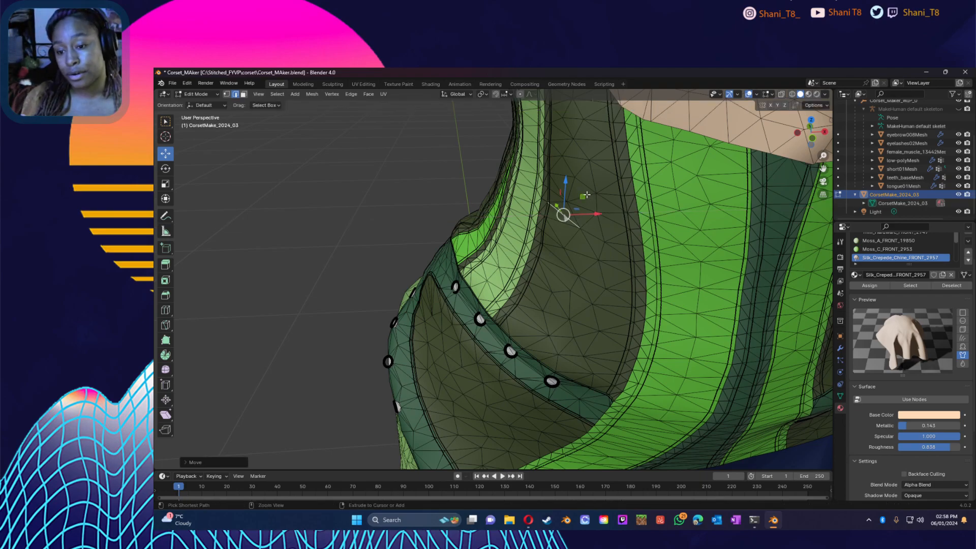
key(ctrl+z)
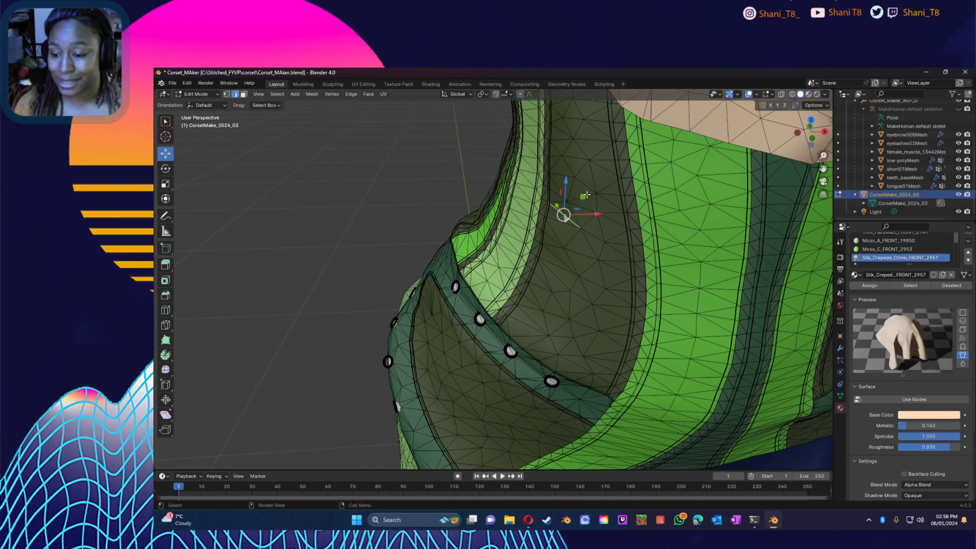
Step: Return to Object Mode with the corset deselected, and show the whole character in Material Preview shading from a three-quarter angle
click(196, 94)
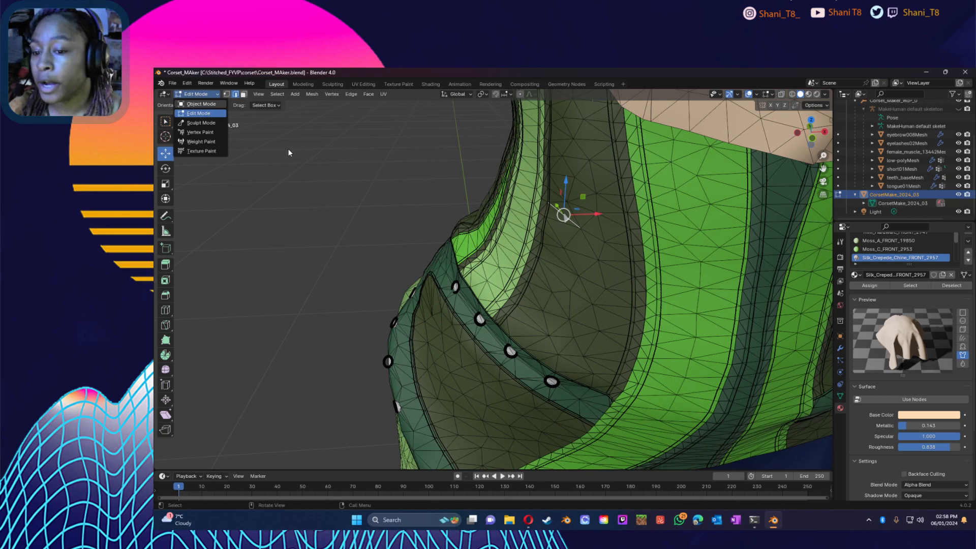
scroll(496, 208, up, 5)
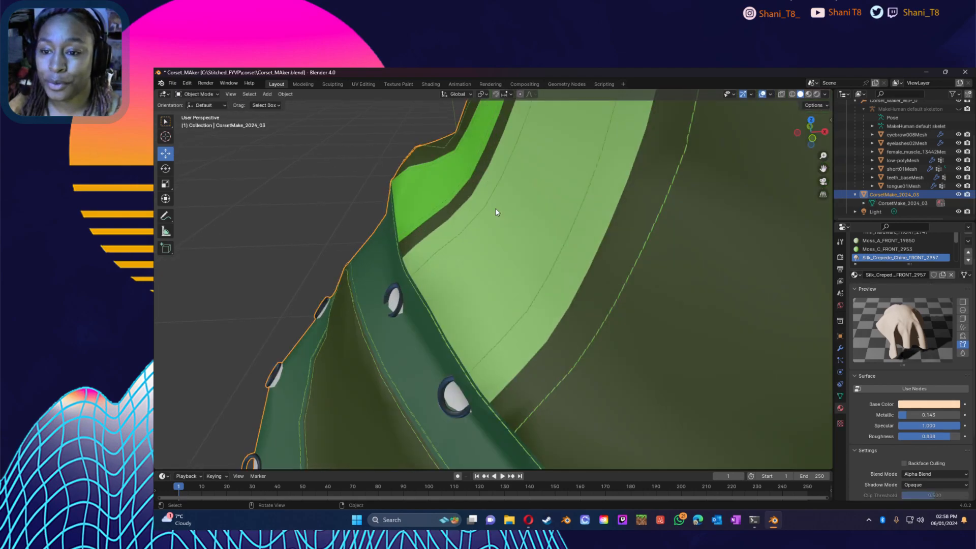
scroll(507, 212, down, 8)
scroll(507, 212, down, 8)
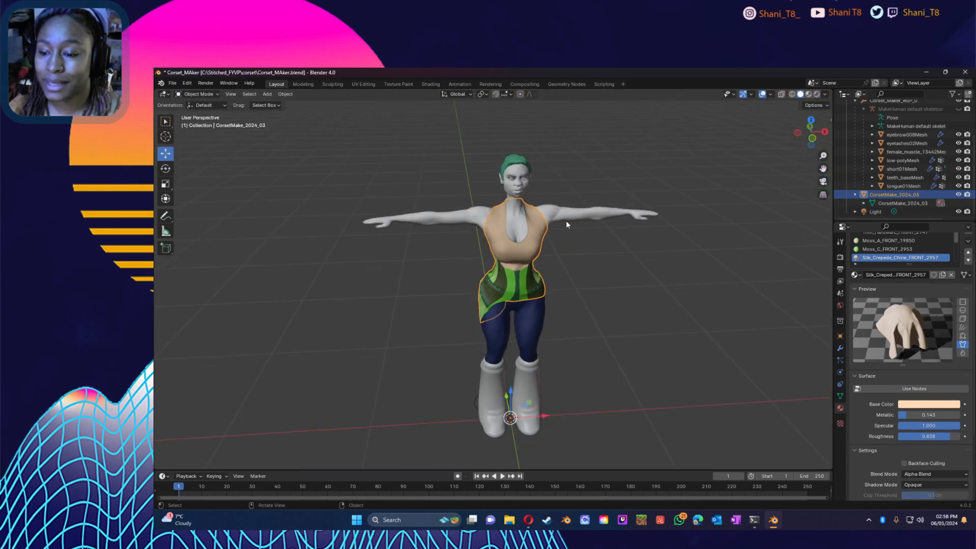
click(376, 160)
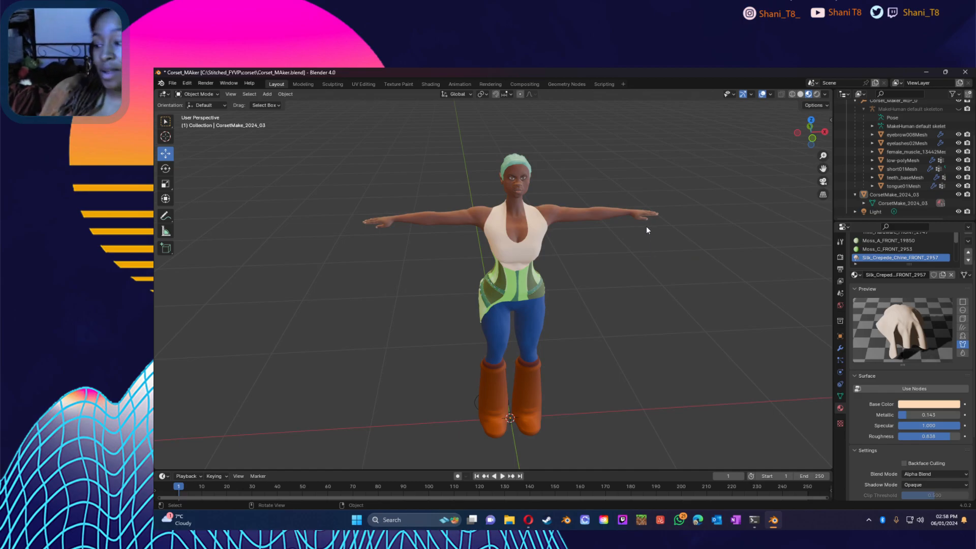
middle_drag(589, 261, 637, 249)
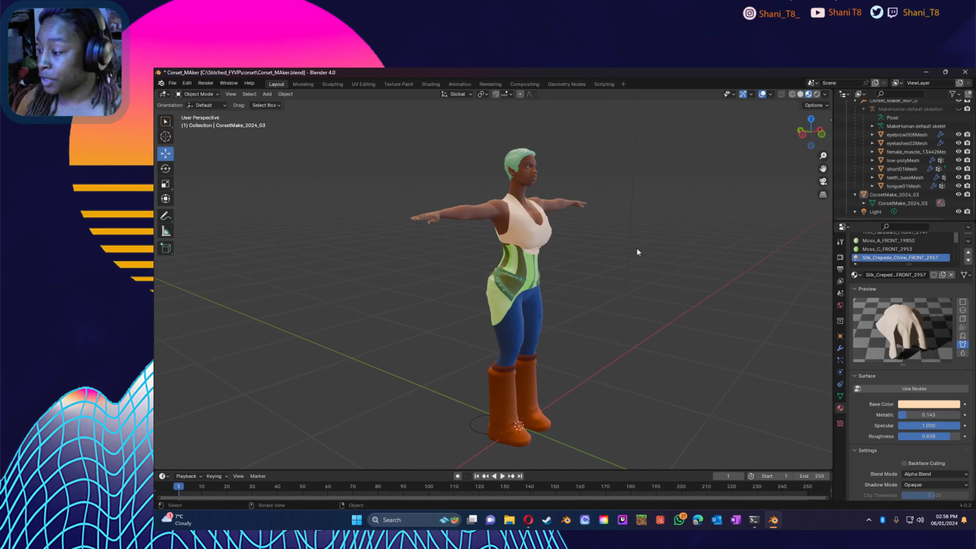